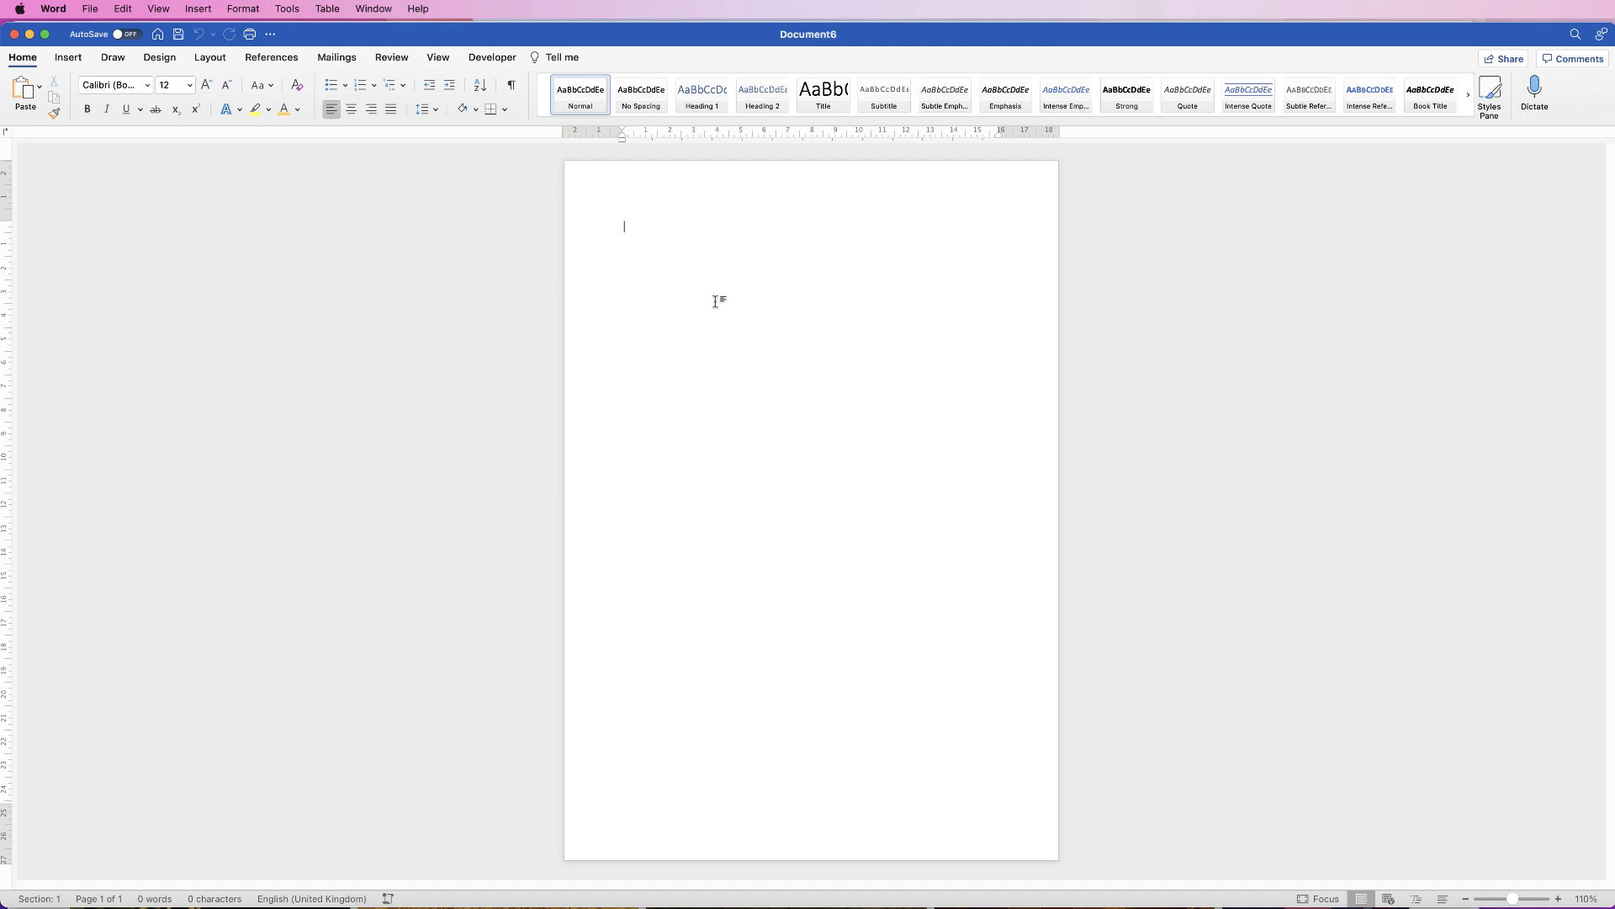
Step: Pick the Oval from the Basic Shapes under Insert > Shapes
left_click(68, 59)
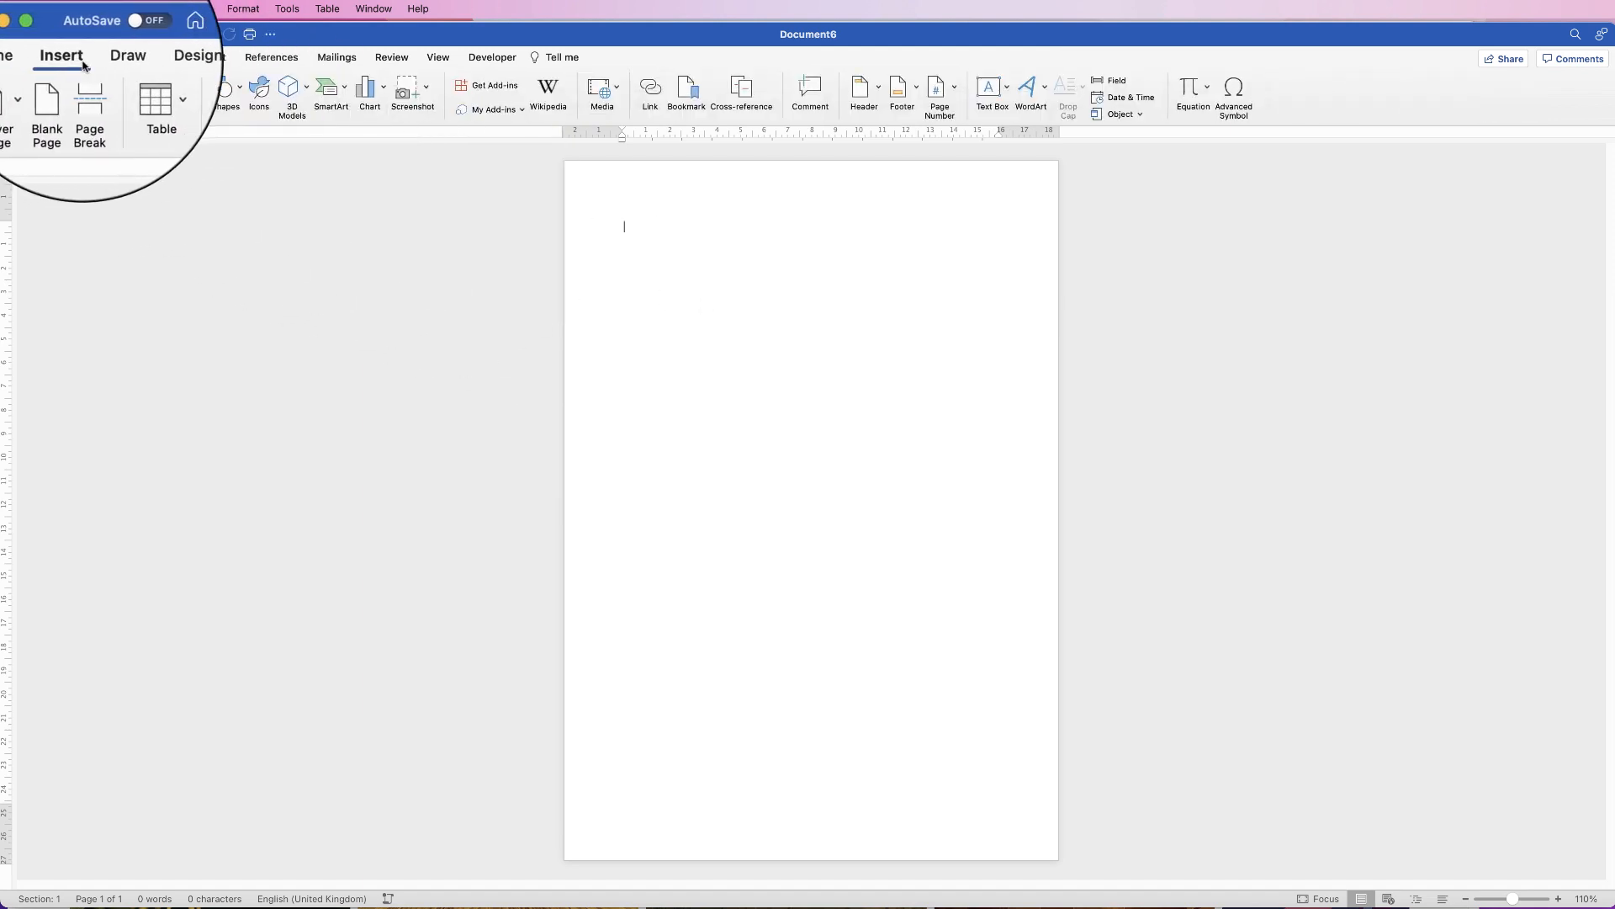
left_click(223, 88)
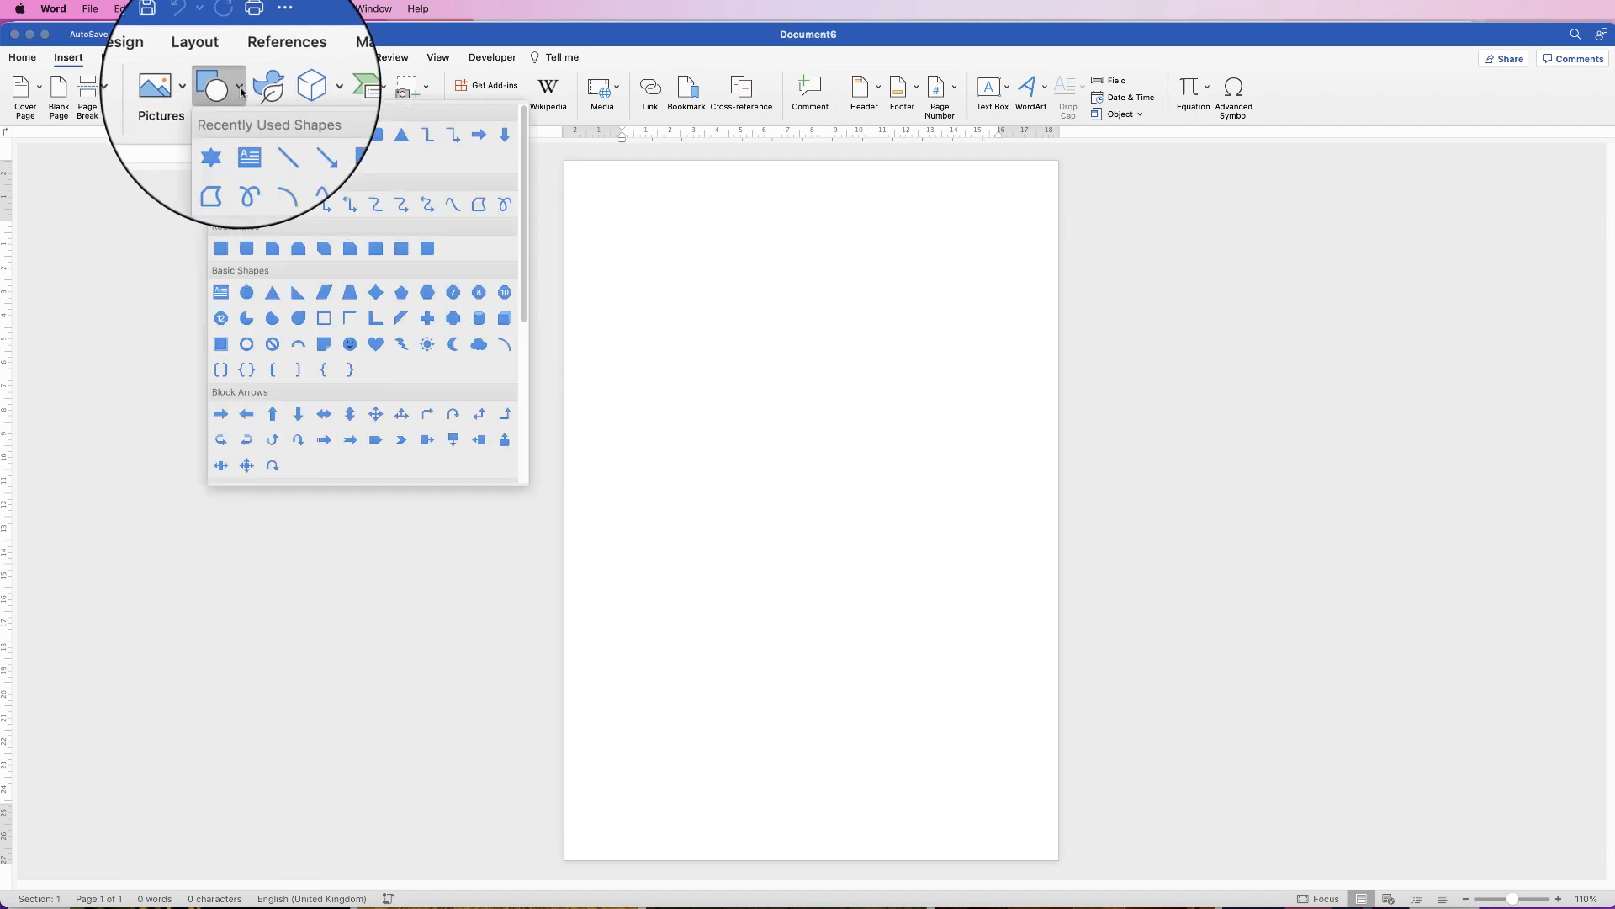
left_click(247, 292)
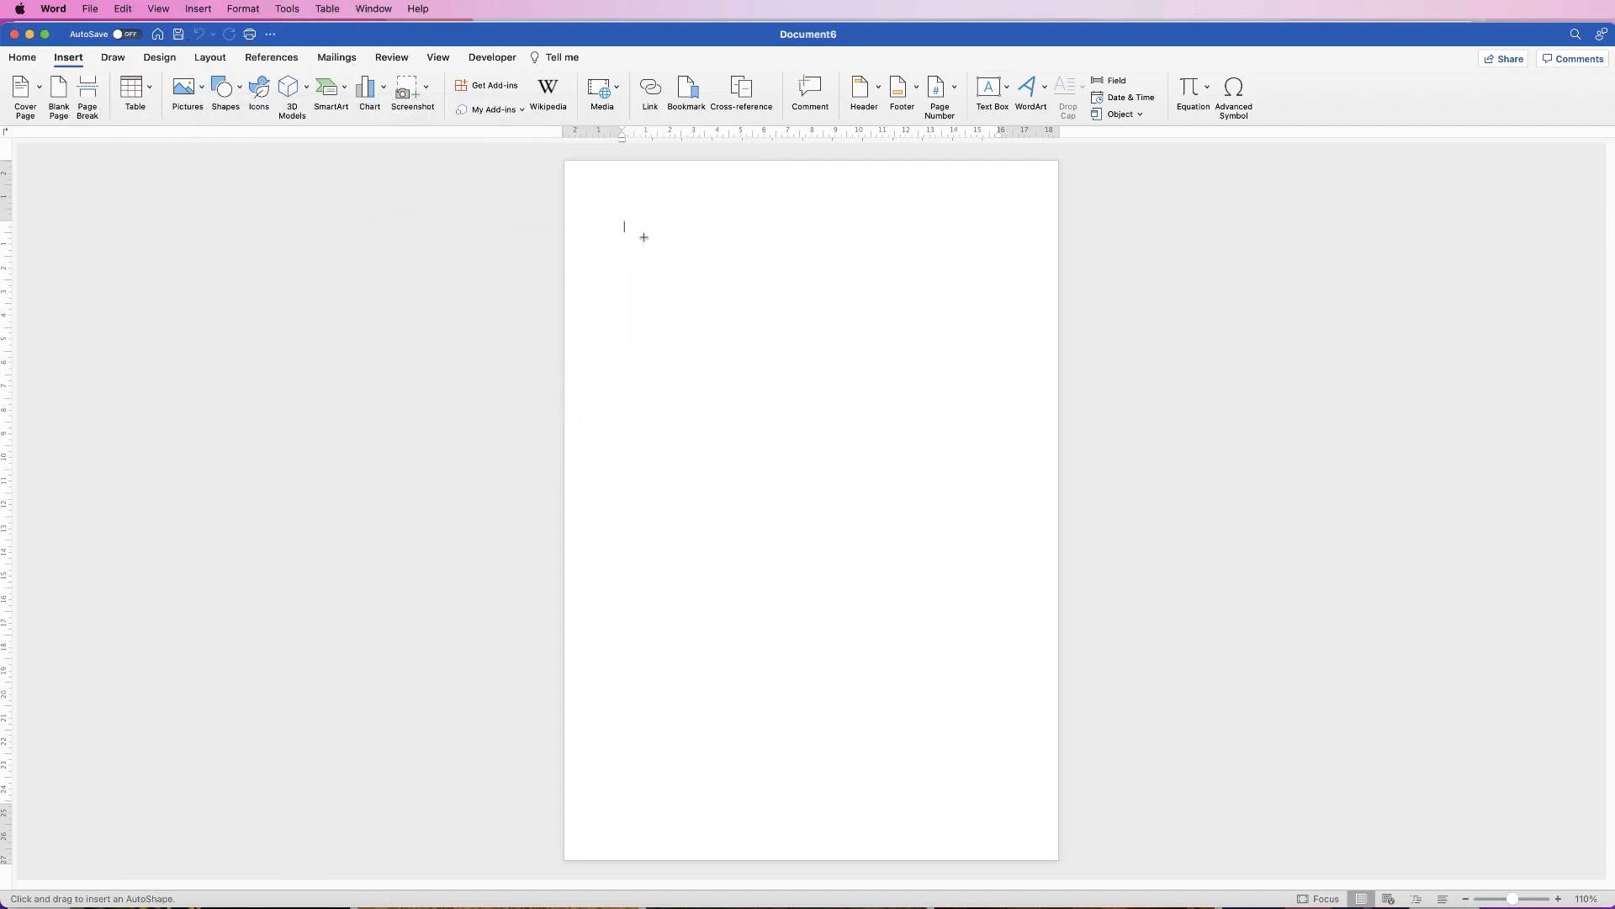
Step: Draw a 12.07 cm blue circle near the top of the page and open its Format Pane
left_click_drag(645, 227, 919, 512)
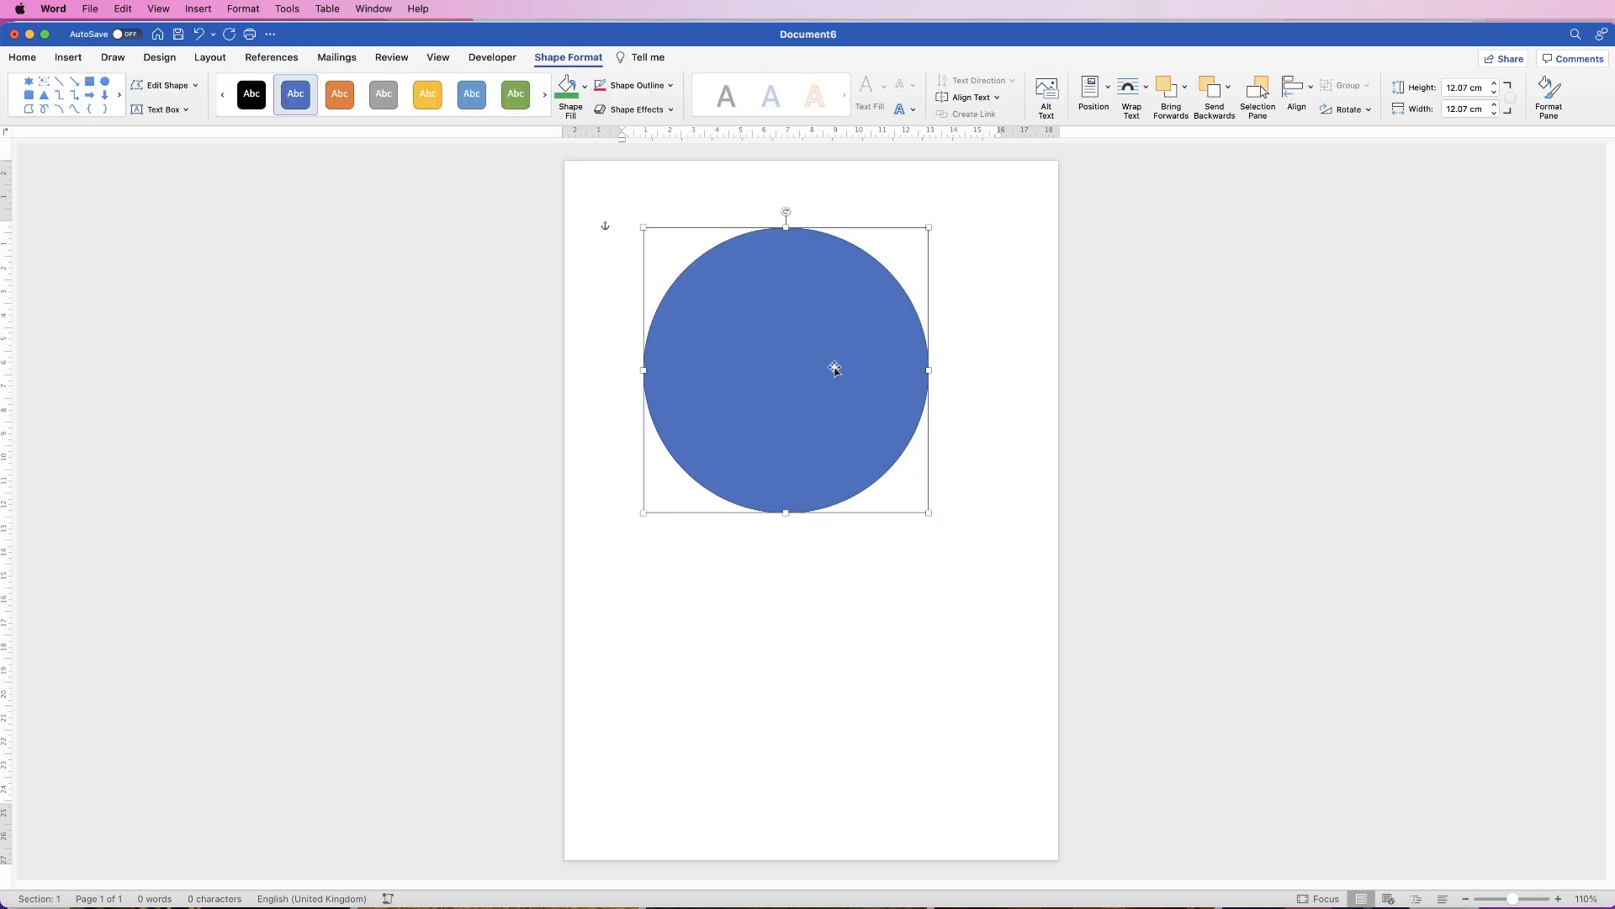
left_click_drag(848, 370, 862, 355)
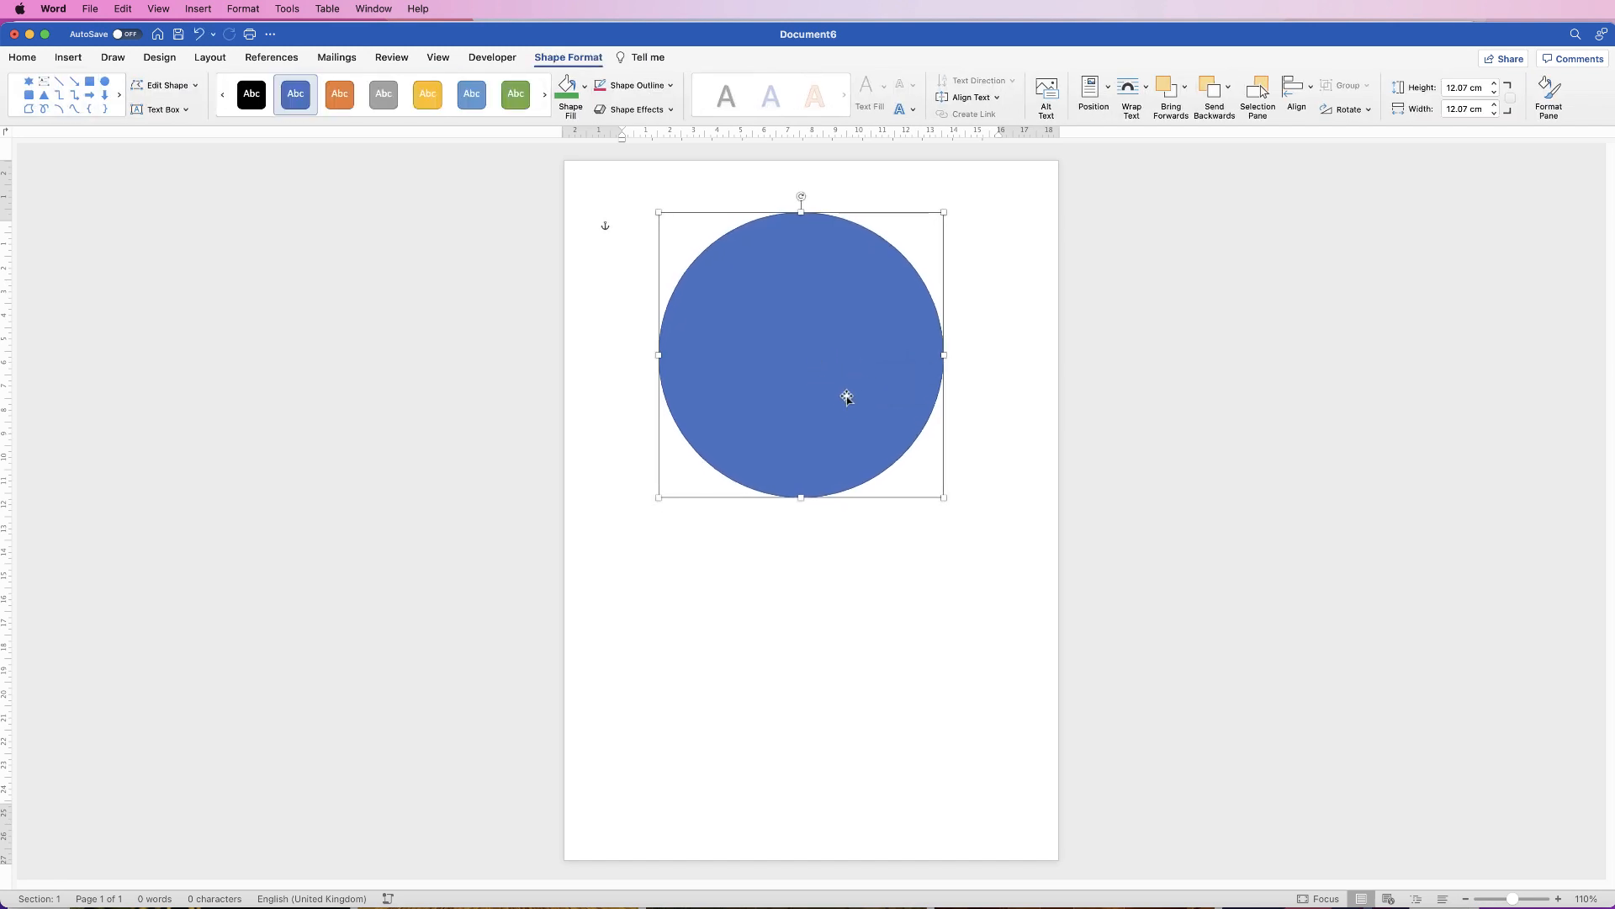
left_click(803, 550)
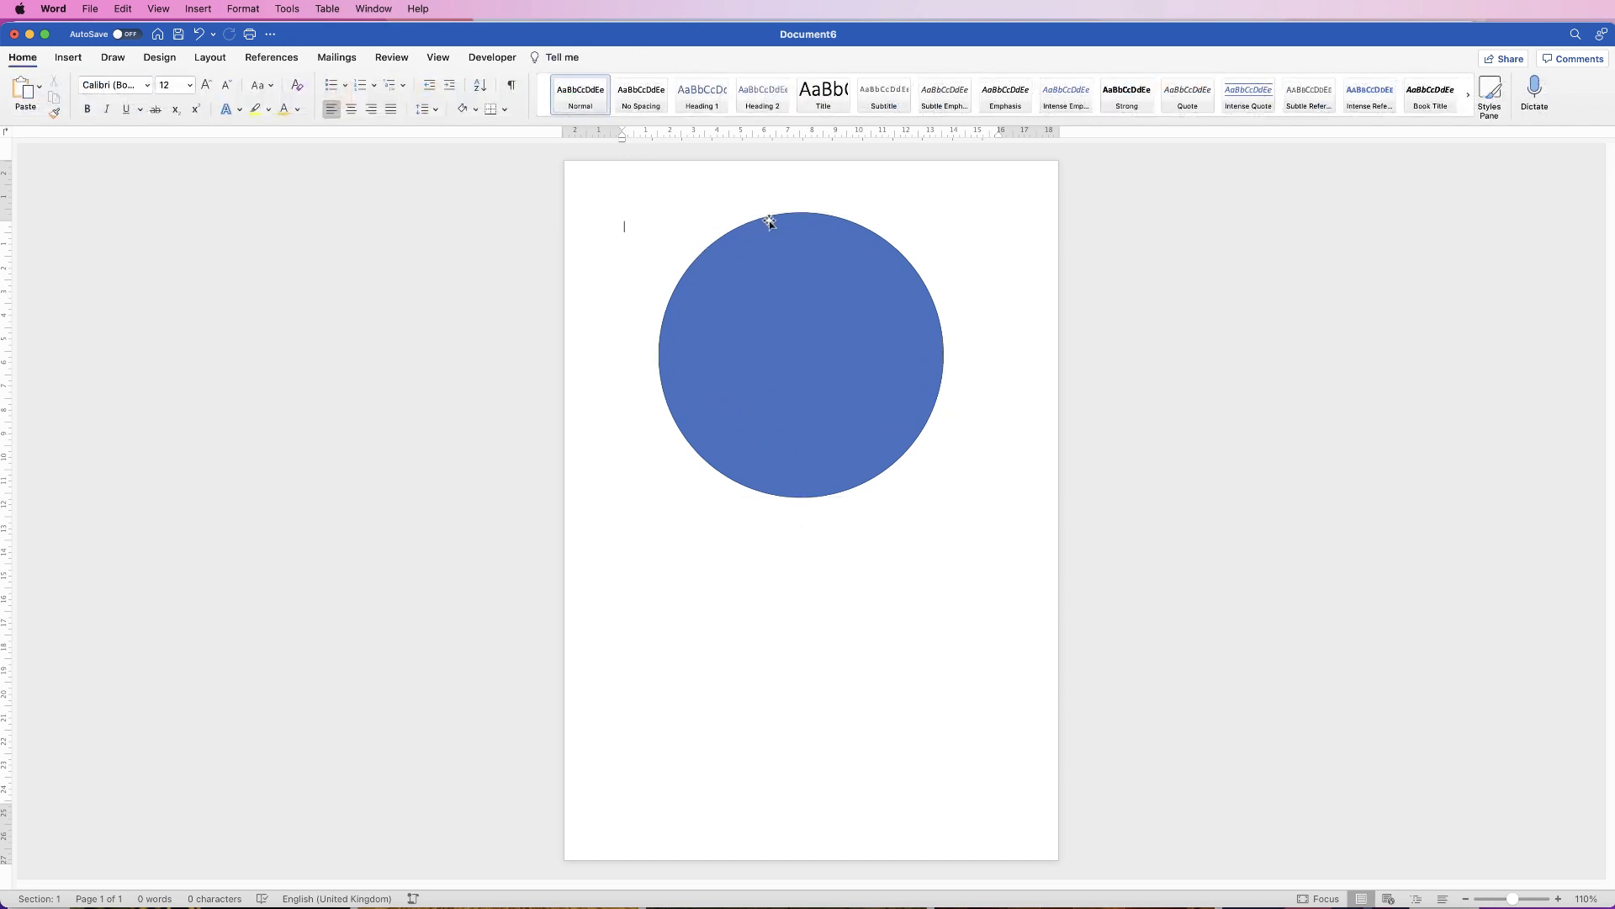
left_click_drag(795, 333, 841, 339)
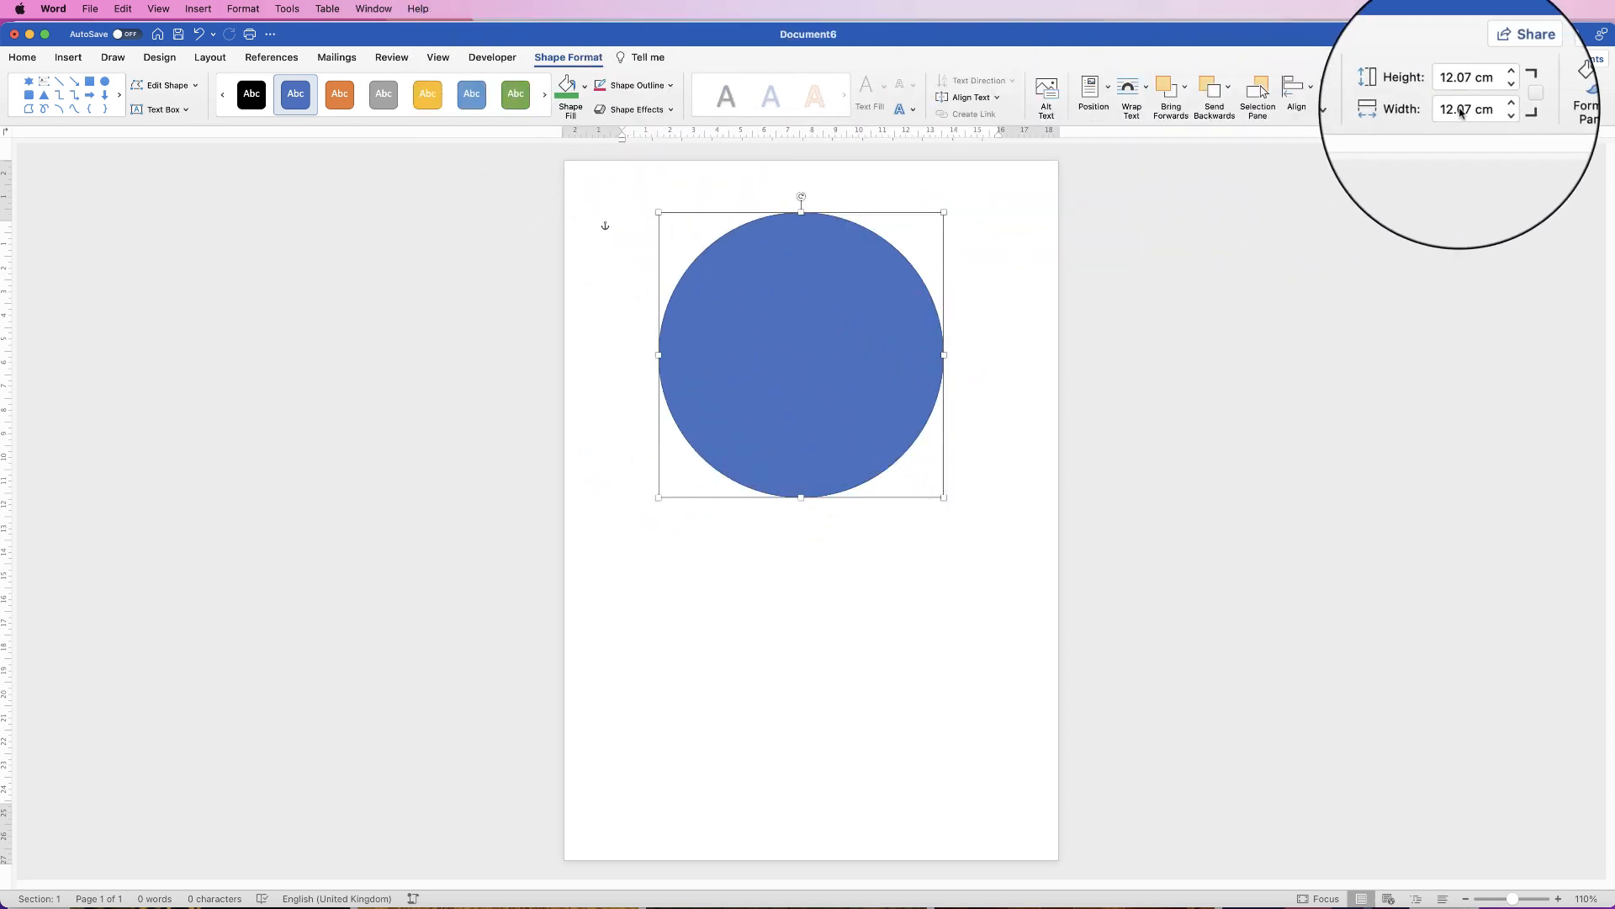
left_click(1548, 94)
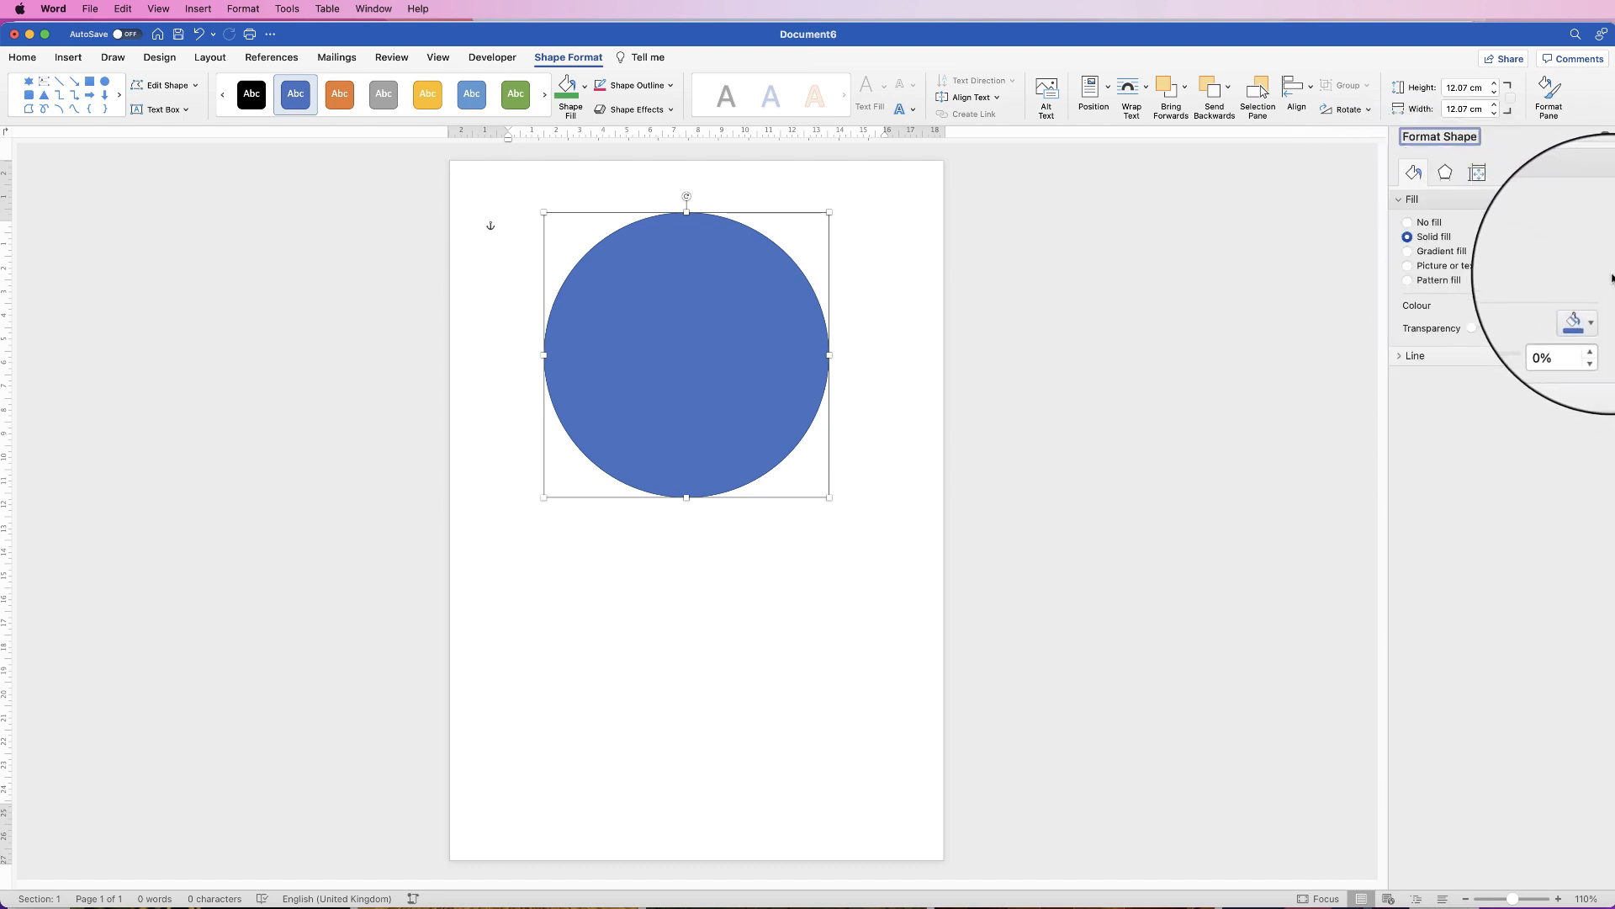
Step: Narrow the Word window, then try custom fill colours and cancel, keeping the solid blue
left_click_drag(1611, 274, 1539, 286)
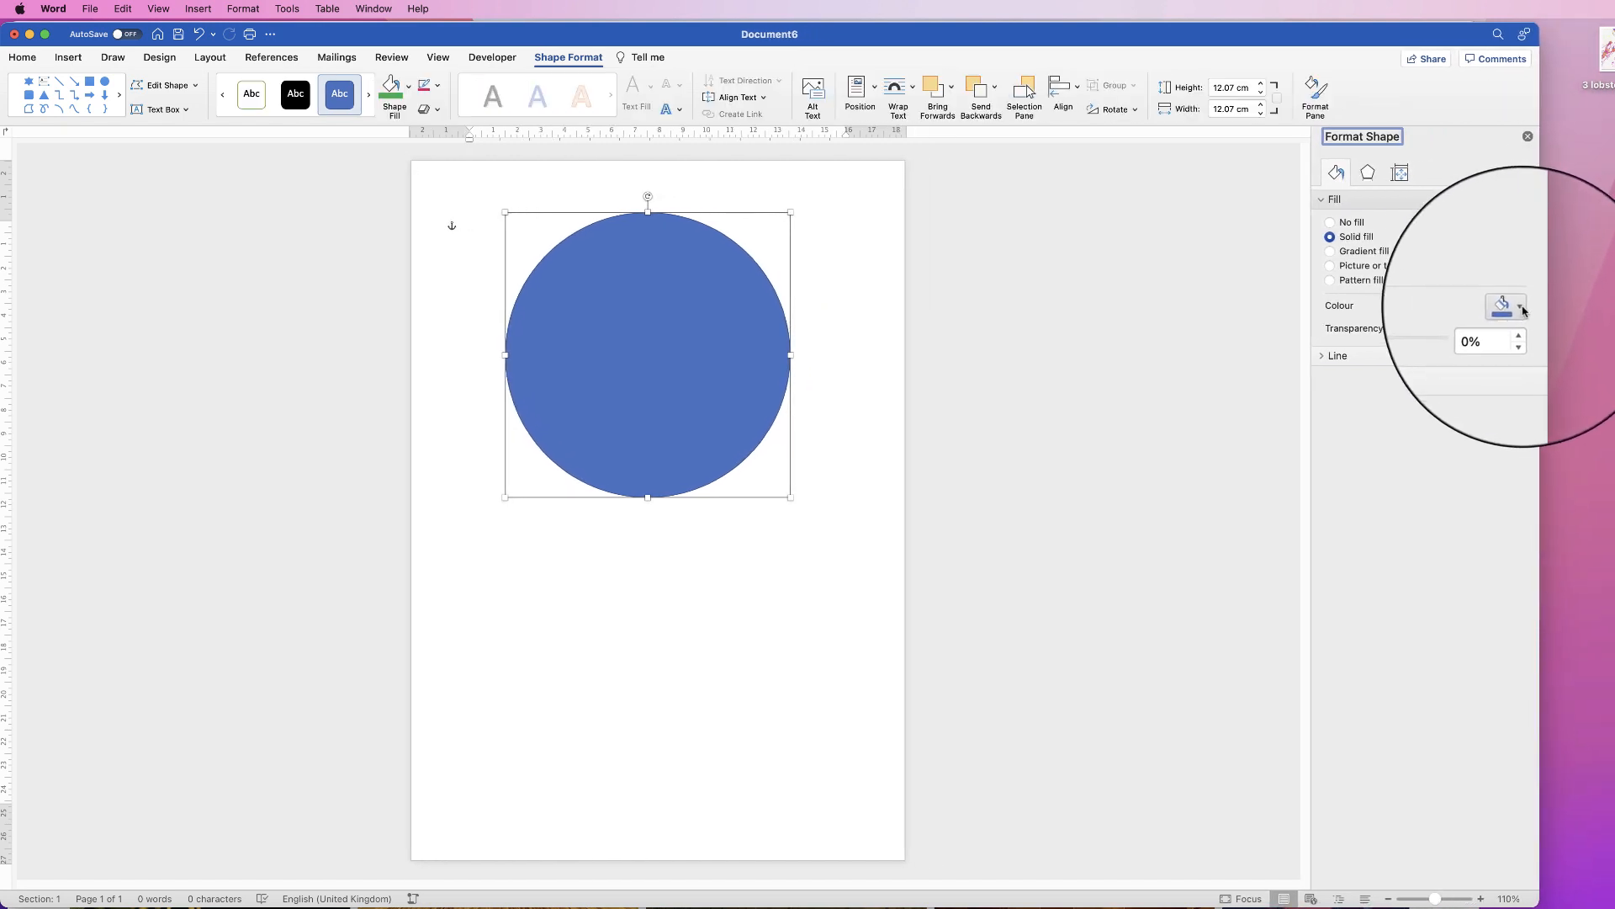
left_click(1521, 309)
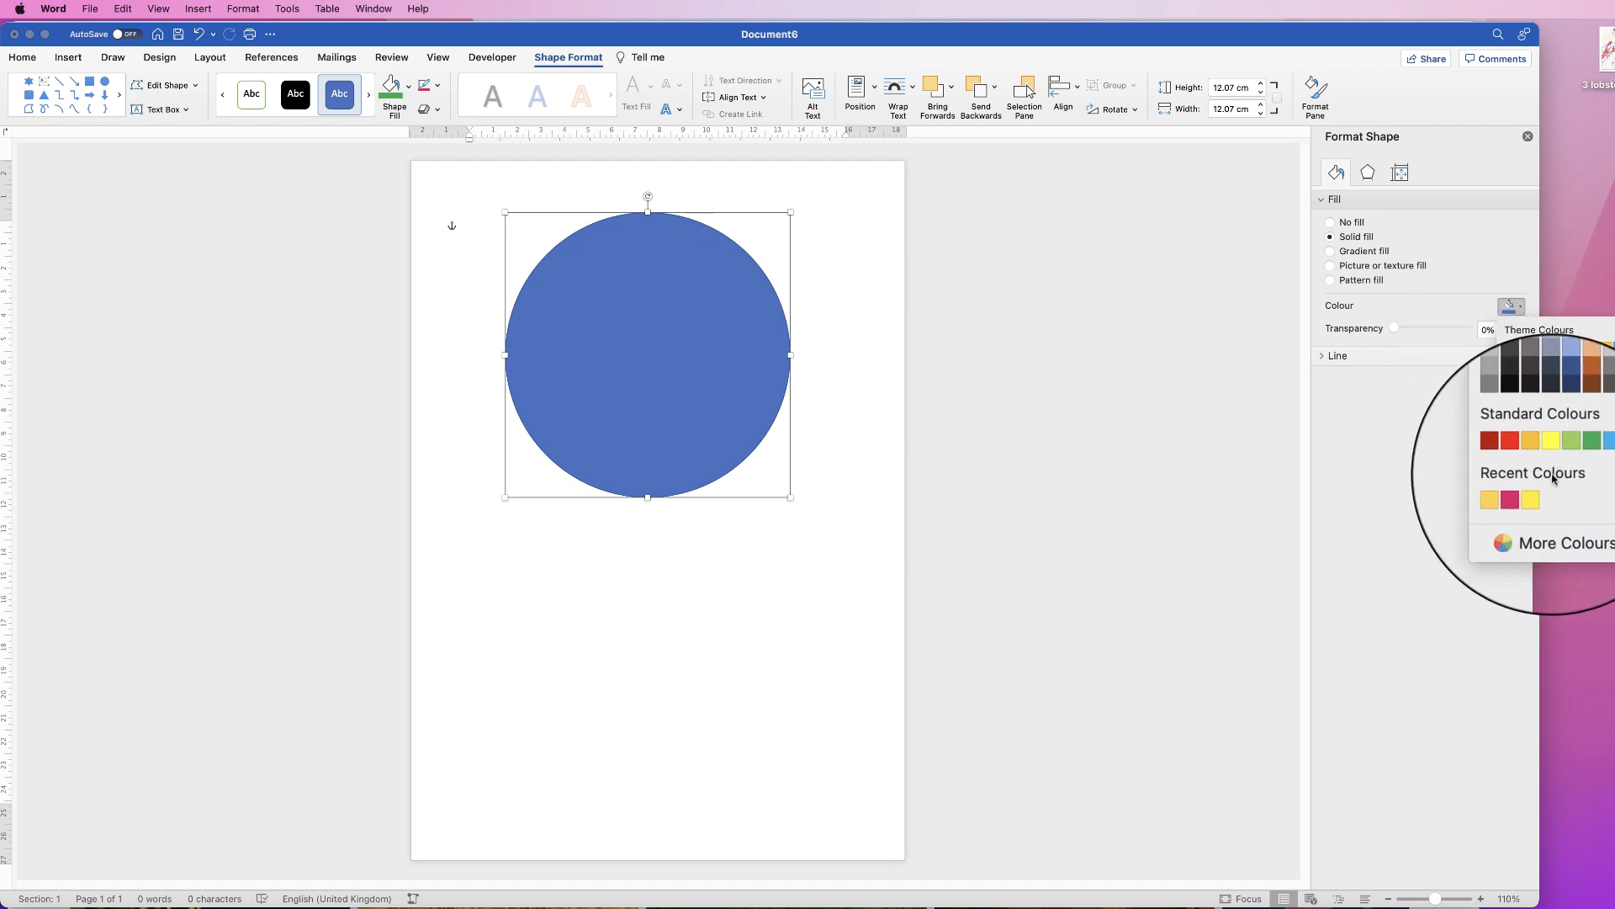
left_click(1544, 522)
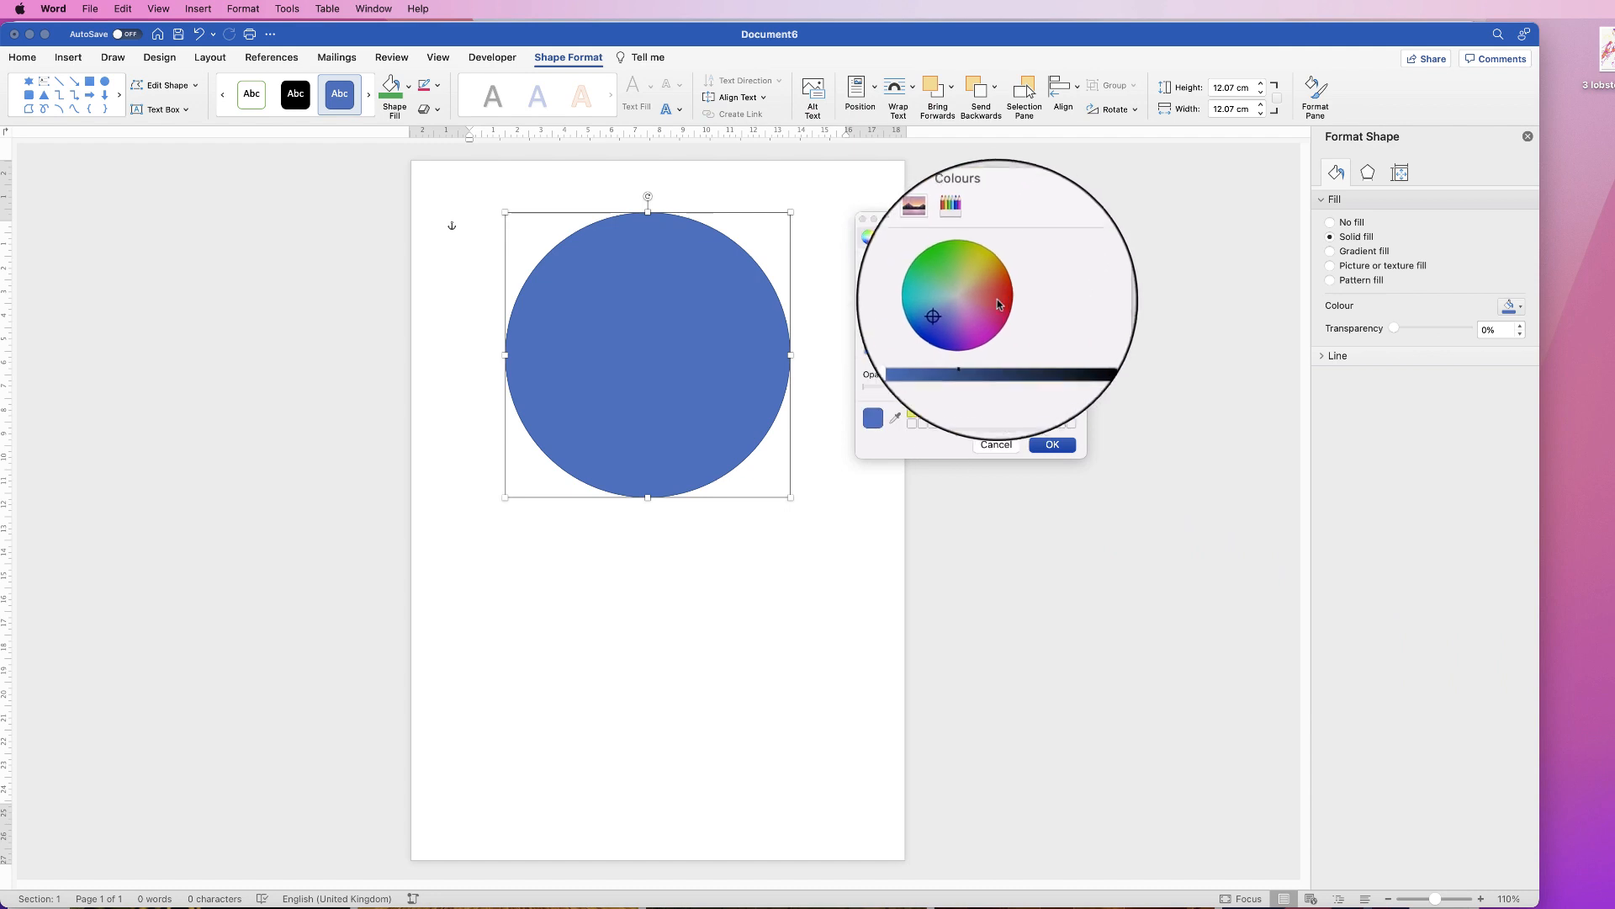
mouse_move(958, 310)
left_mouse_down()
mouse_move(952, 291)
mouse_move(968, 310)
mouse_move(978, 297)
mouse_move(954, 286)
left_mouse_up()
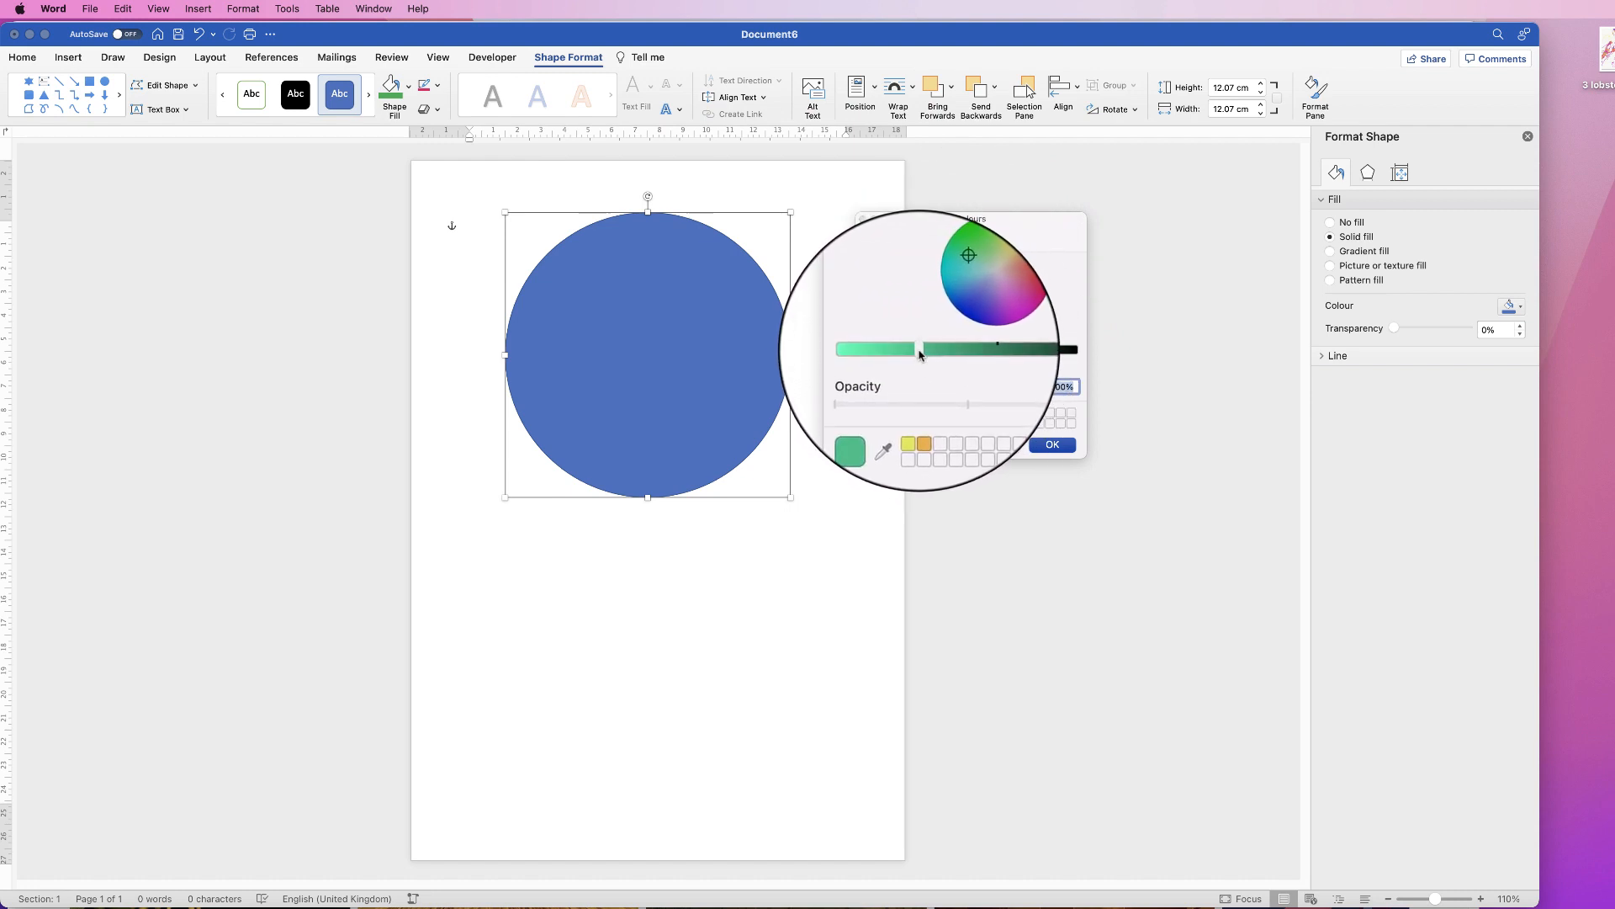
left_click_drag(926, 353, 883, 352)
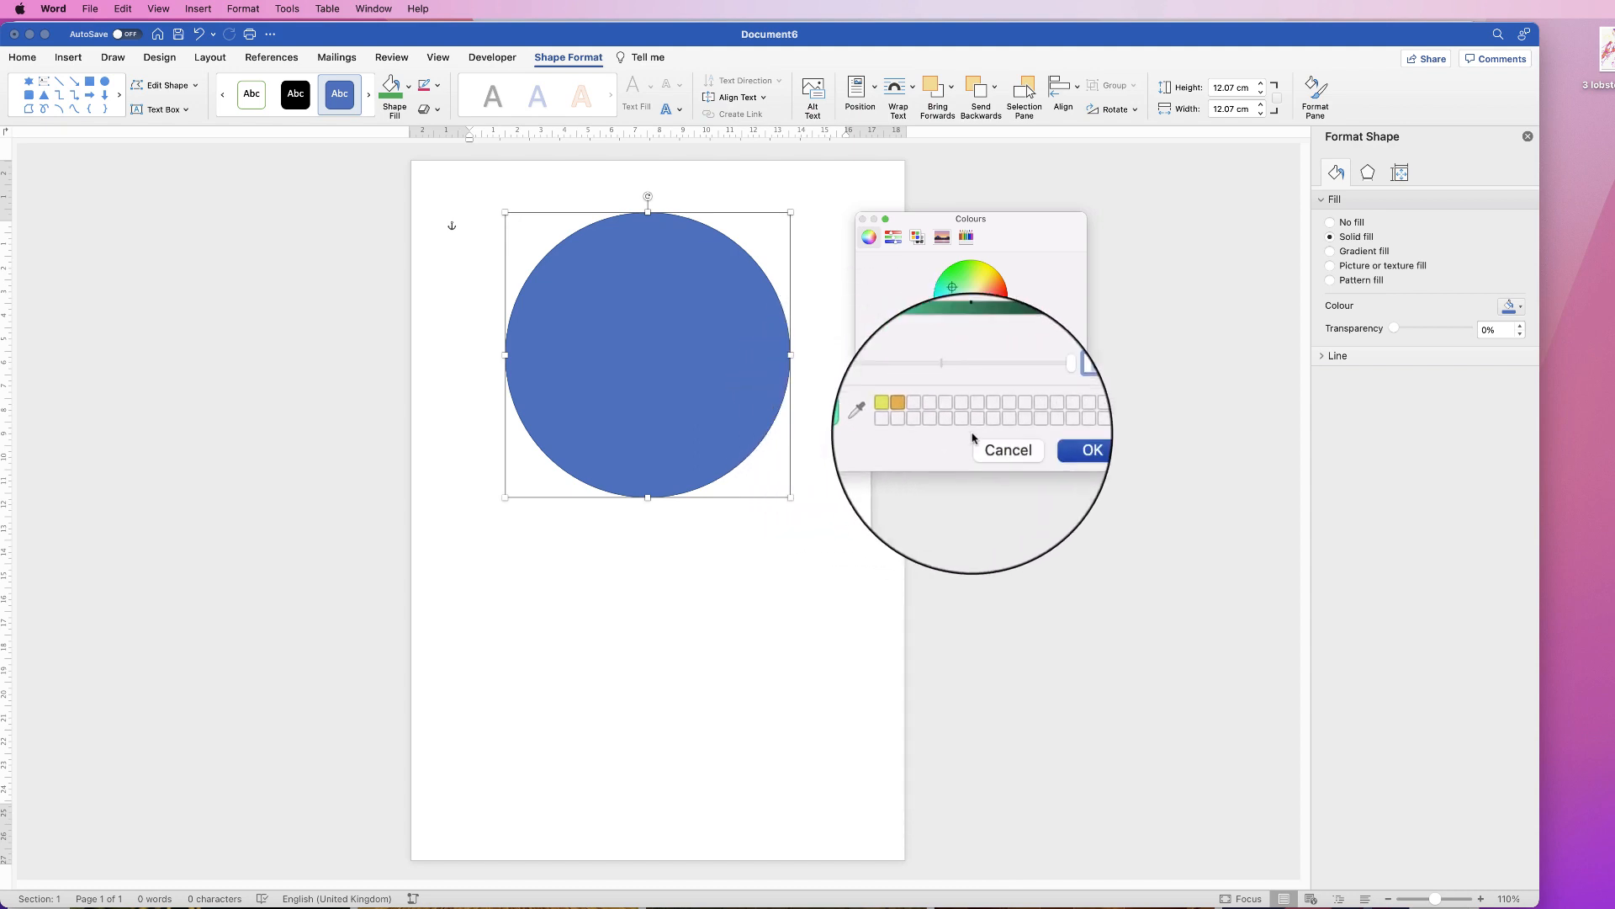
left_click(991, 446)
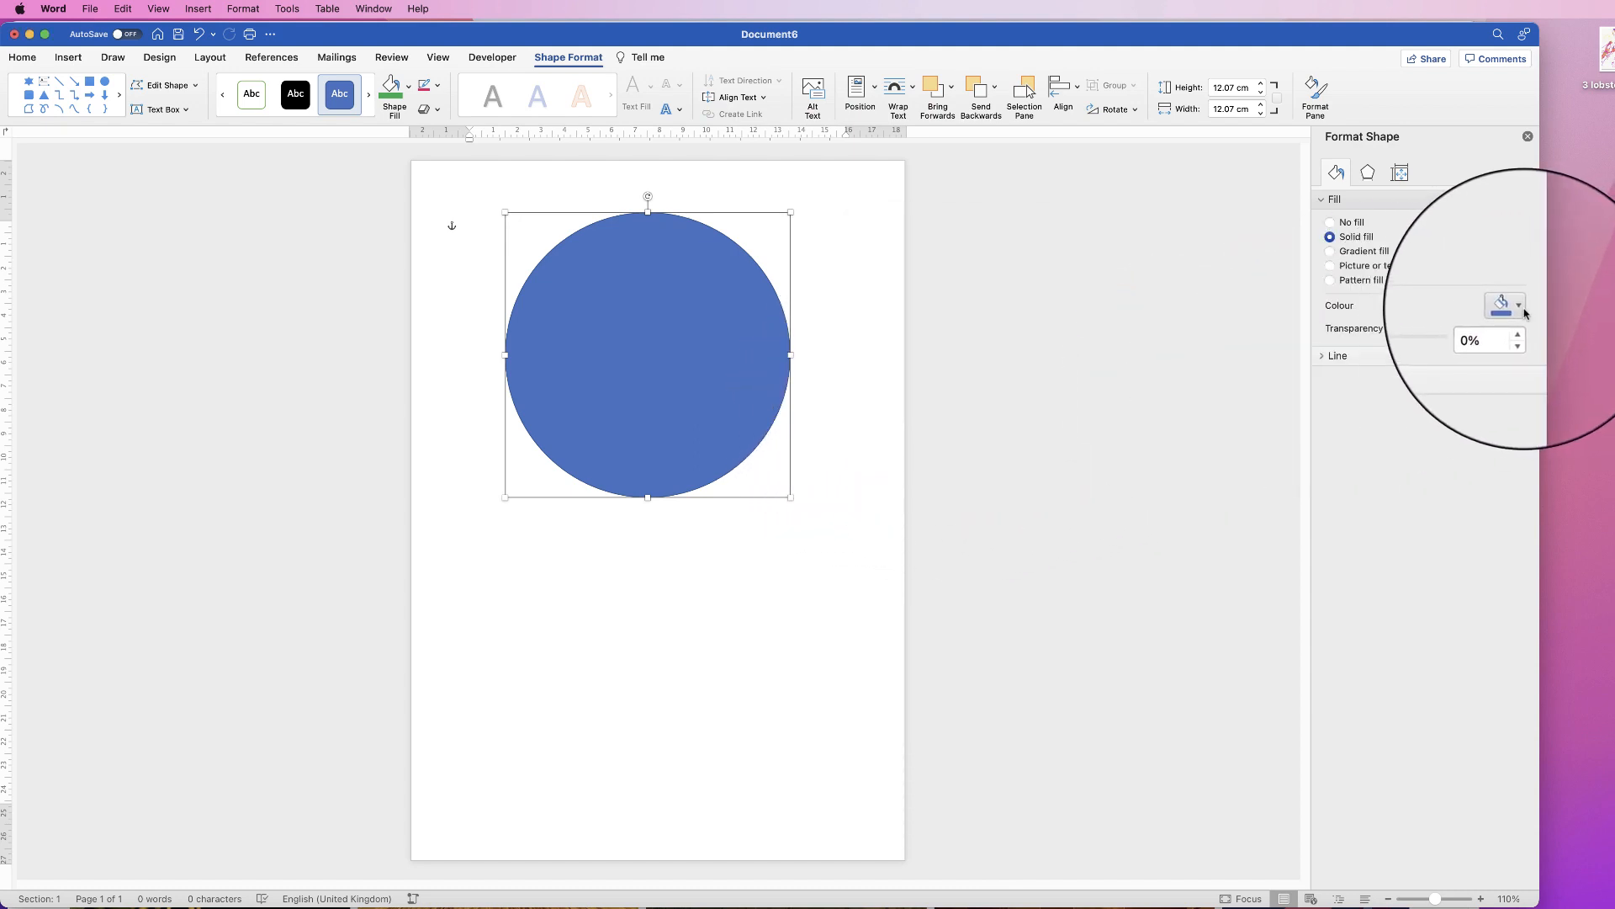
Step: Switch the circle to a gradient fill, set a stop to red and move the middle stop to the end
left_click(1330, 252)
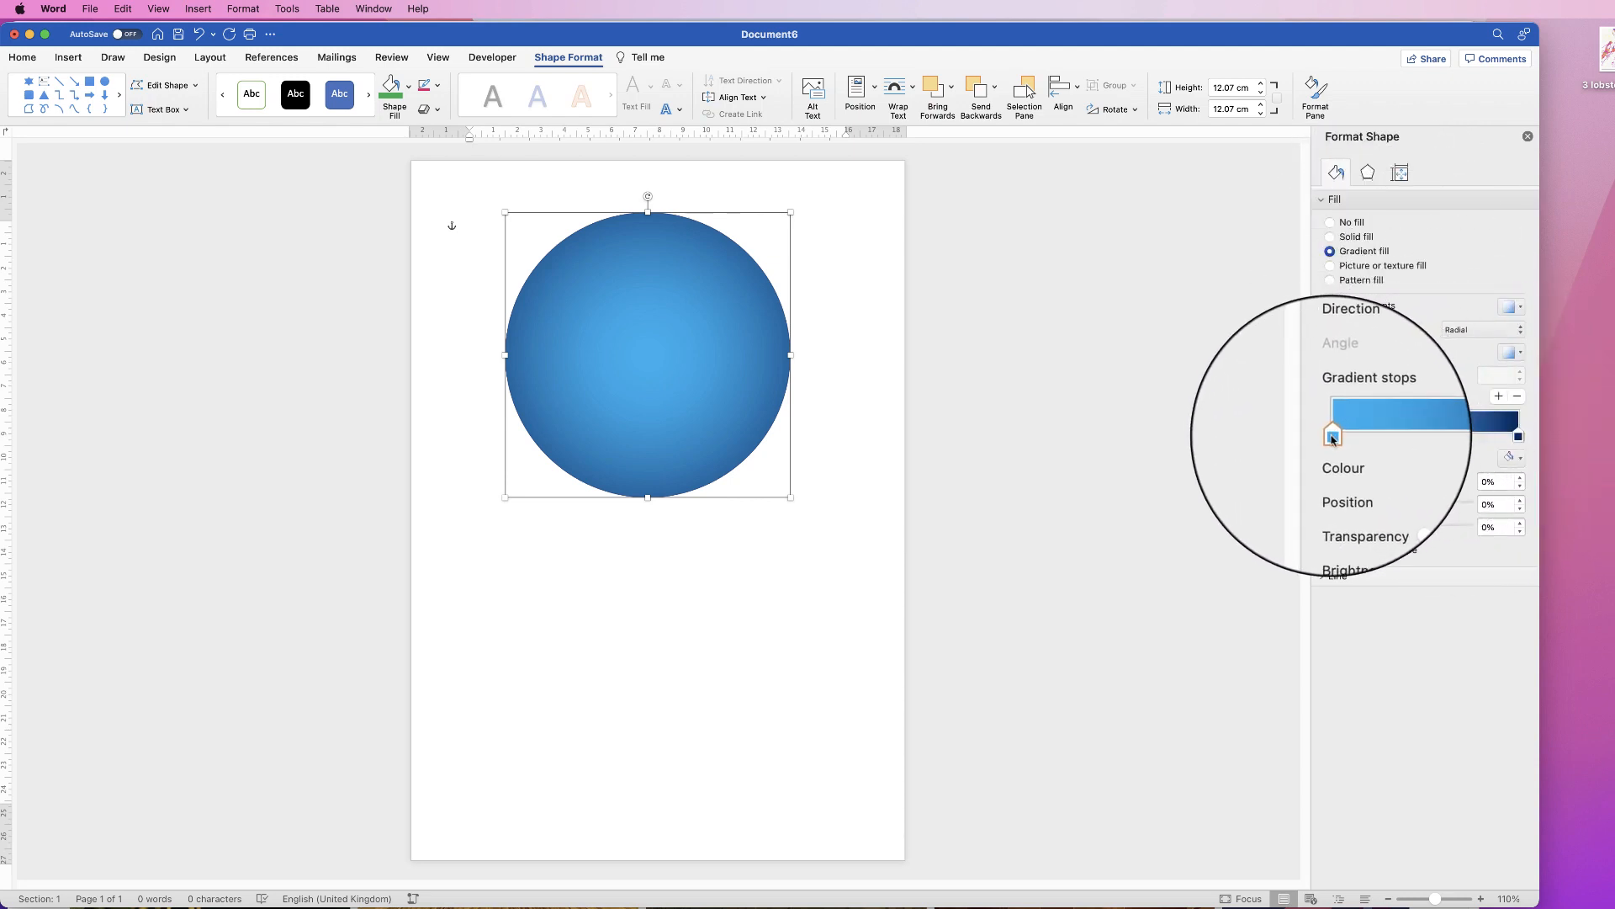
left_click(1519, 437)
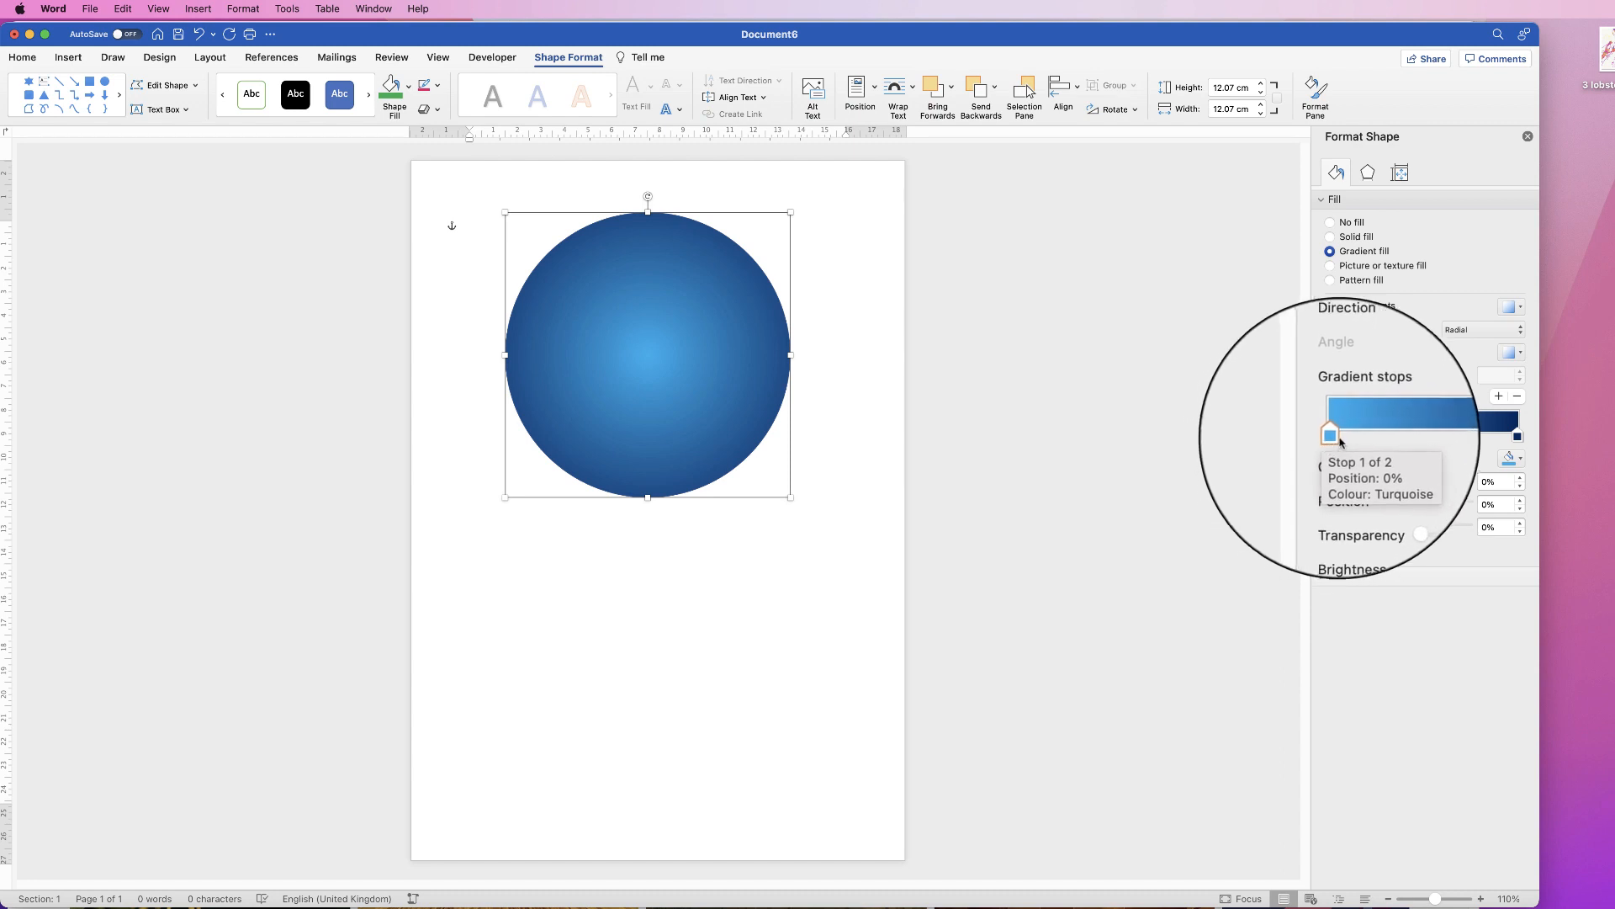
left_click(1523, 462)
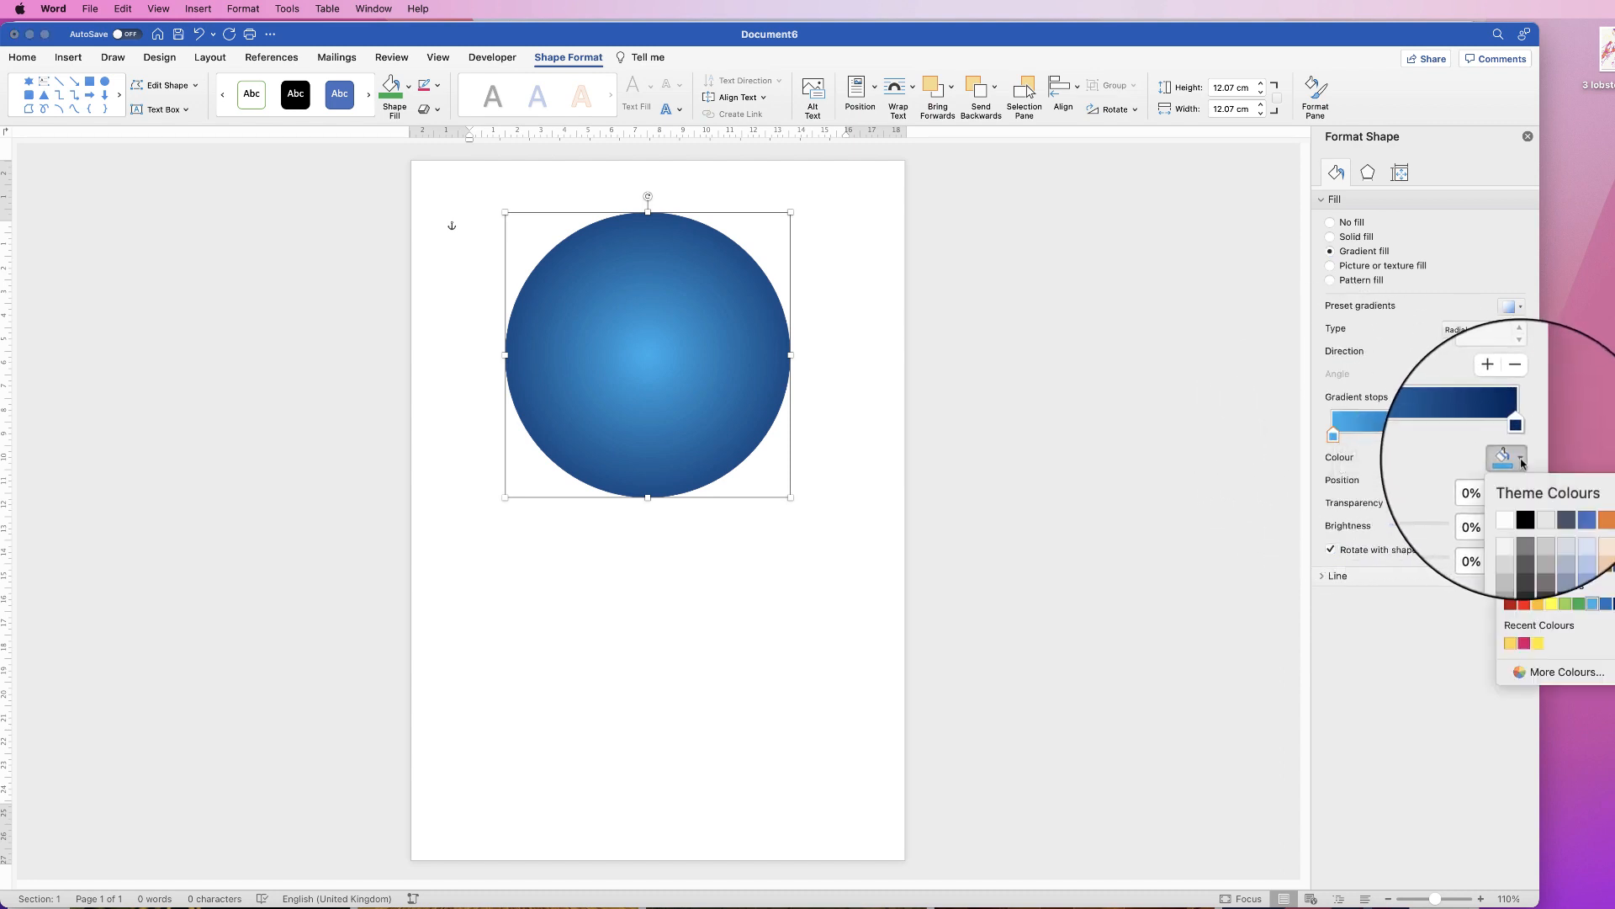
left_click(1525, 604)
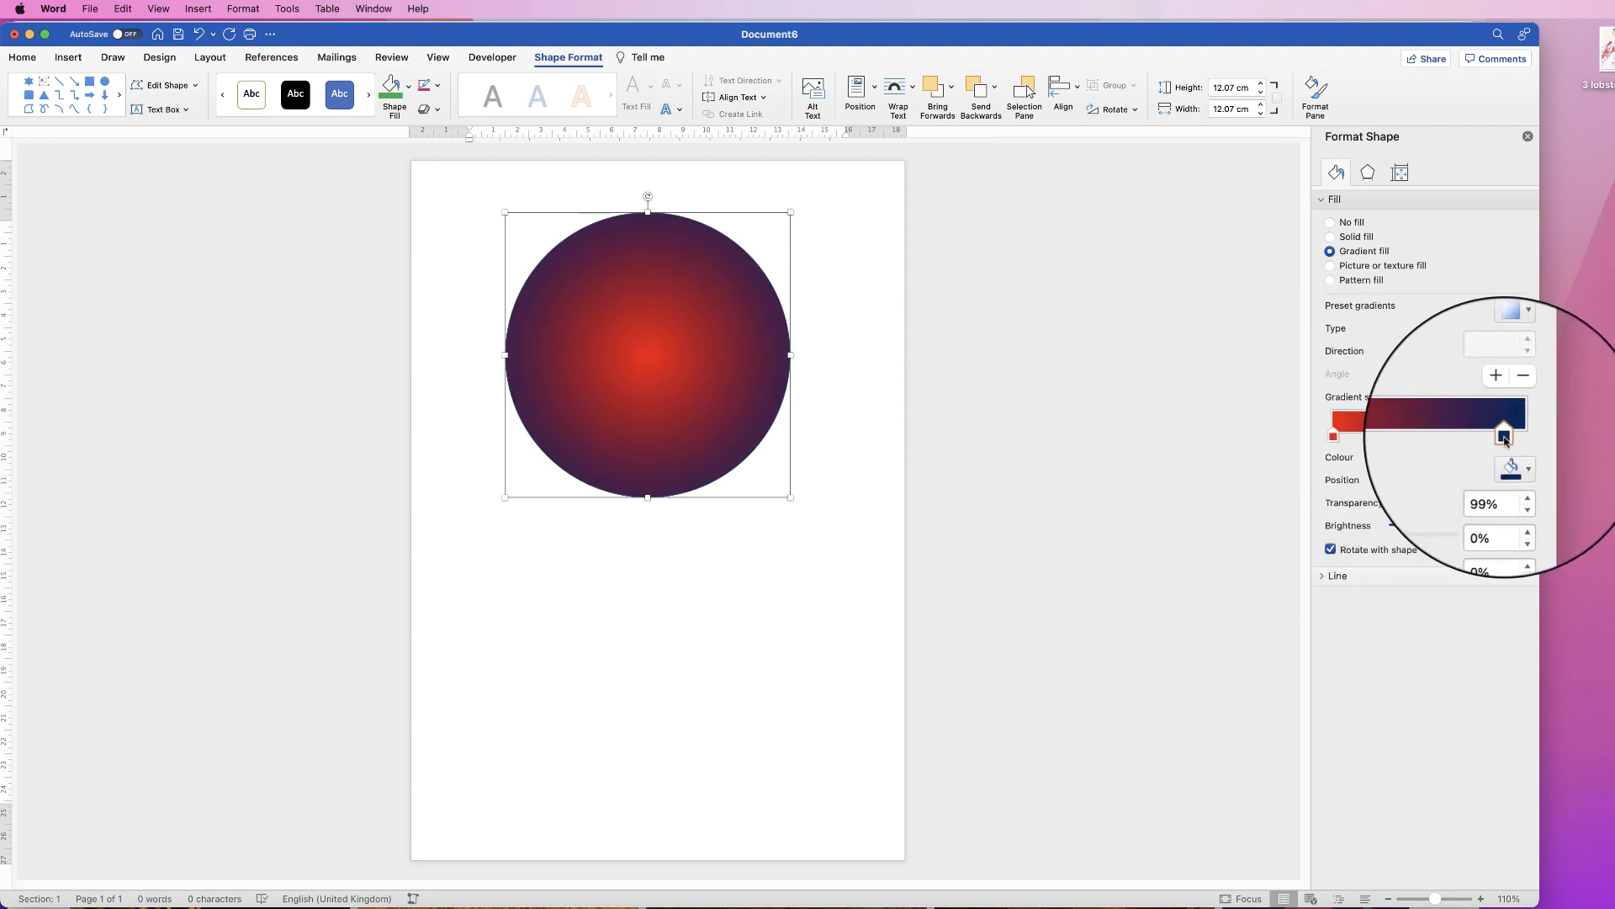
left_click_drag(1412, 437, 1529, 446)
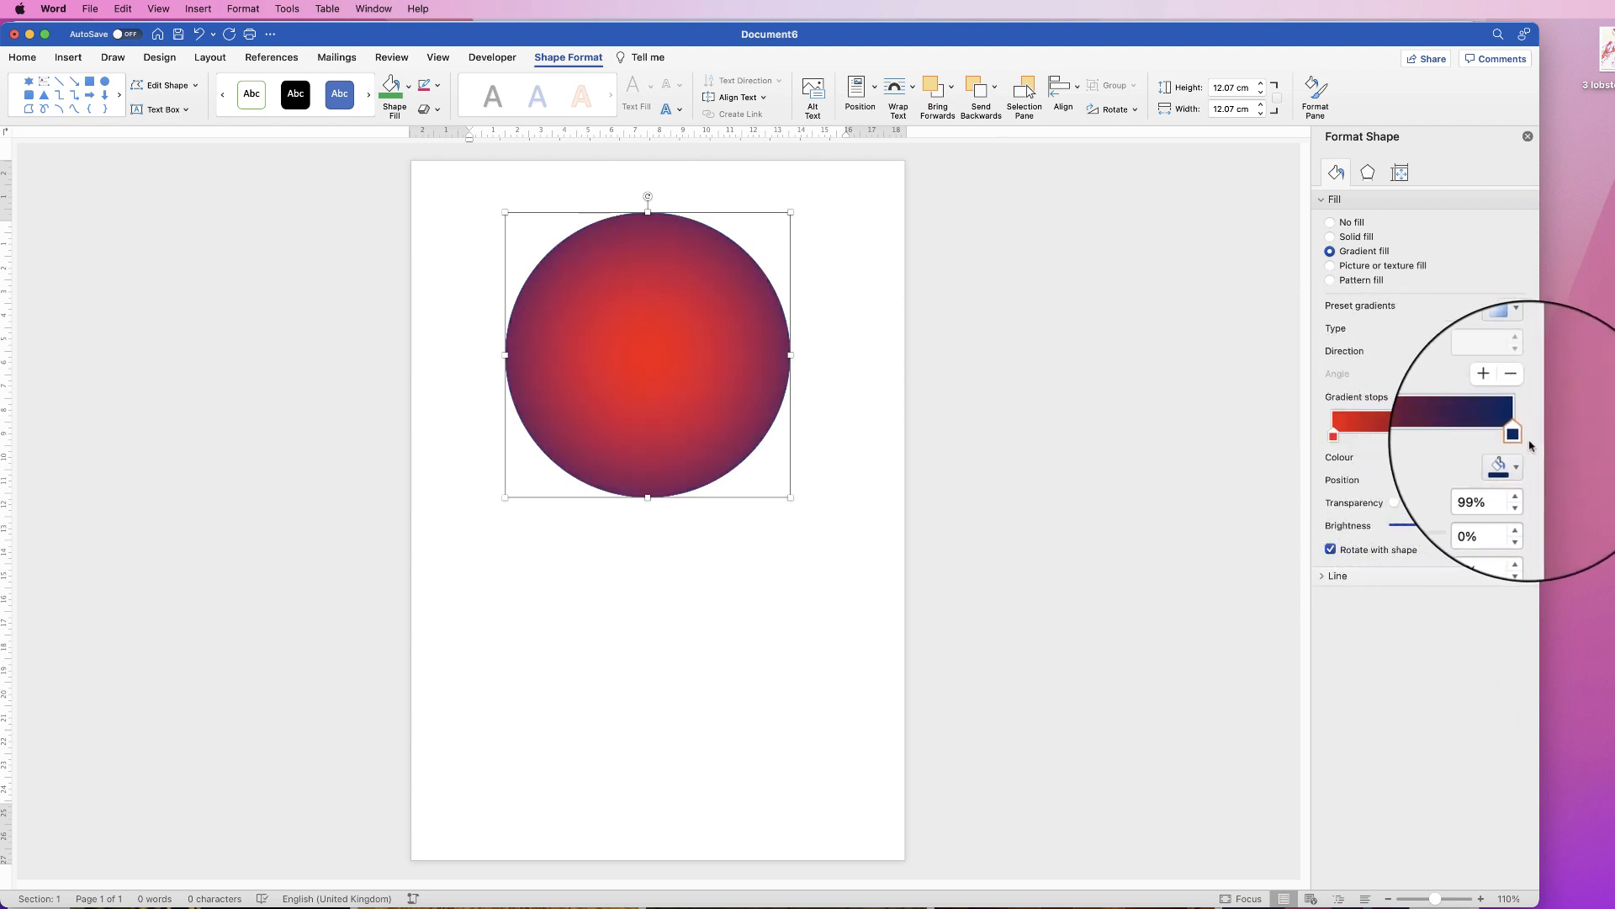
Step: Try a yellow gradient stop, remove it, and make the outer stop orange
left_click(1499, 397)
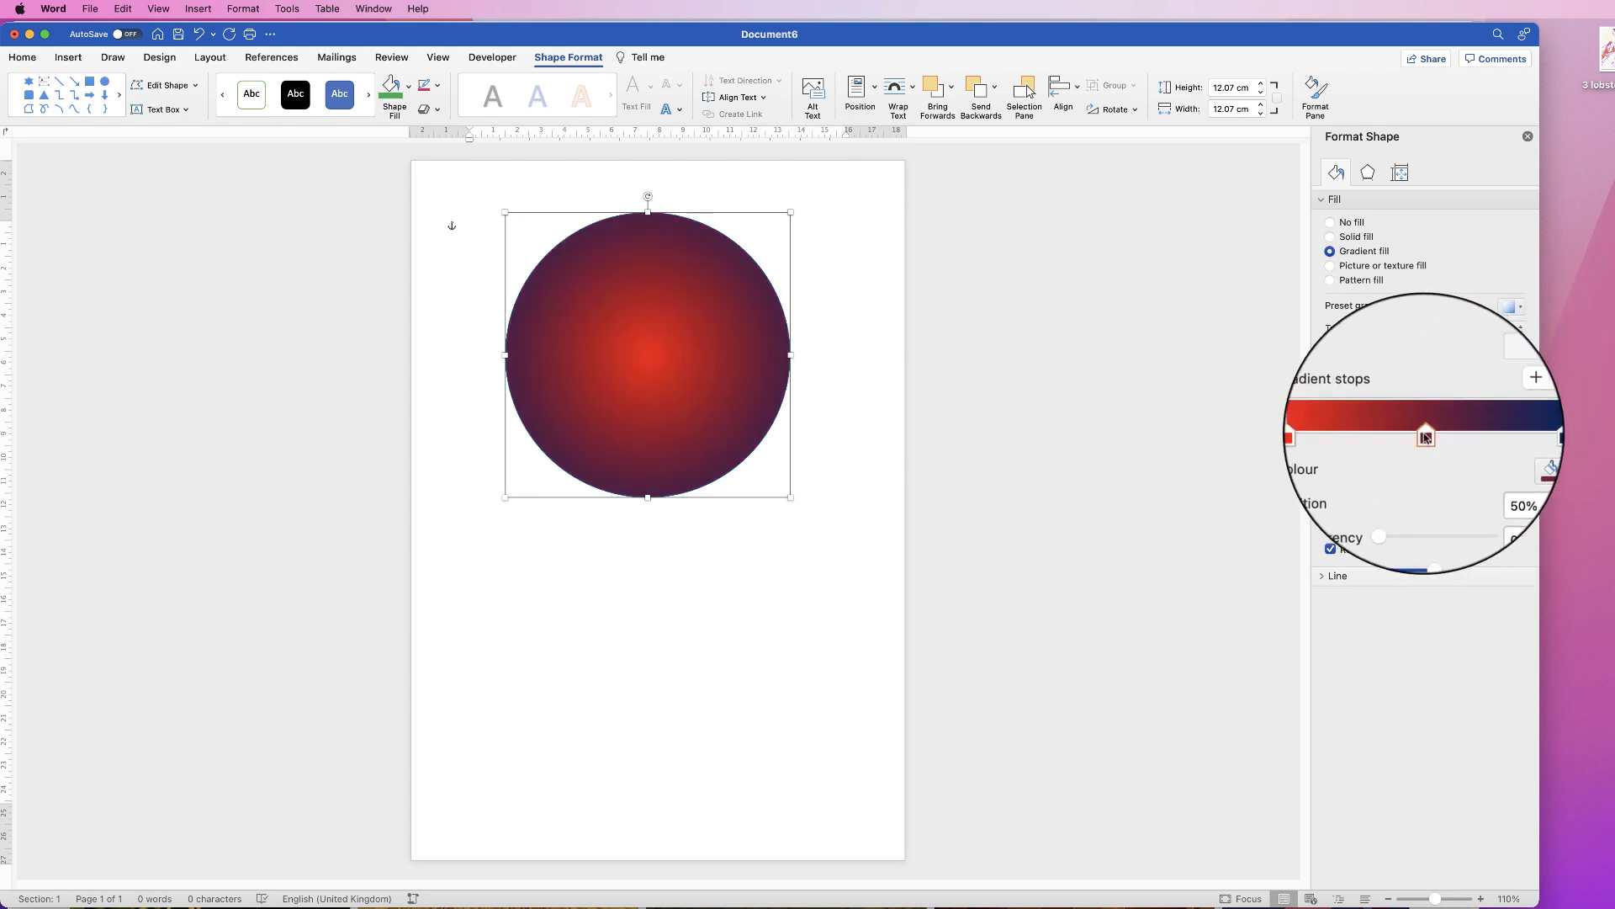
left_click(1521, 465)
left_click(1548, 607)
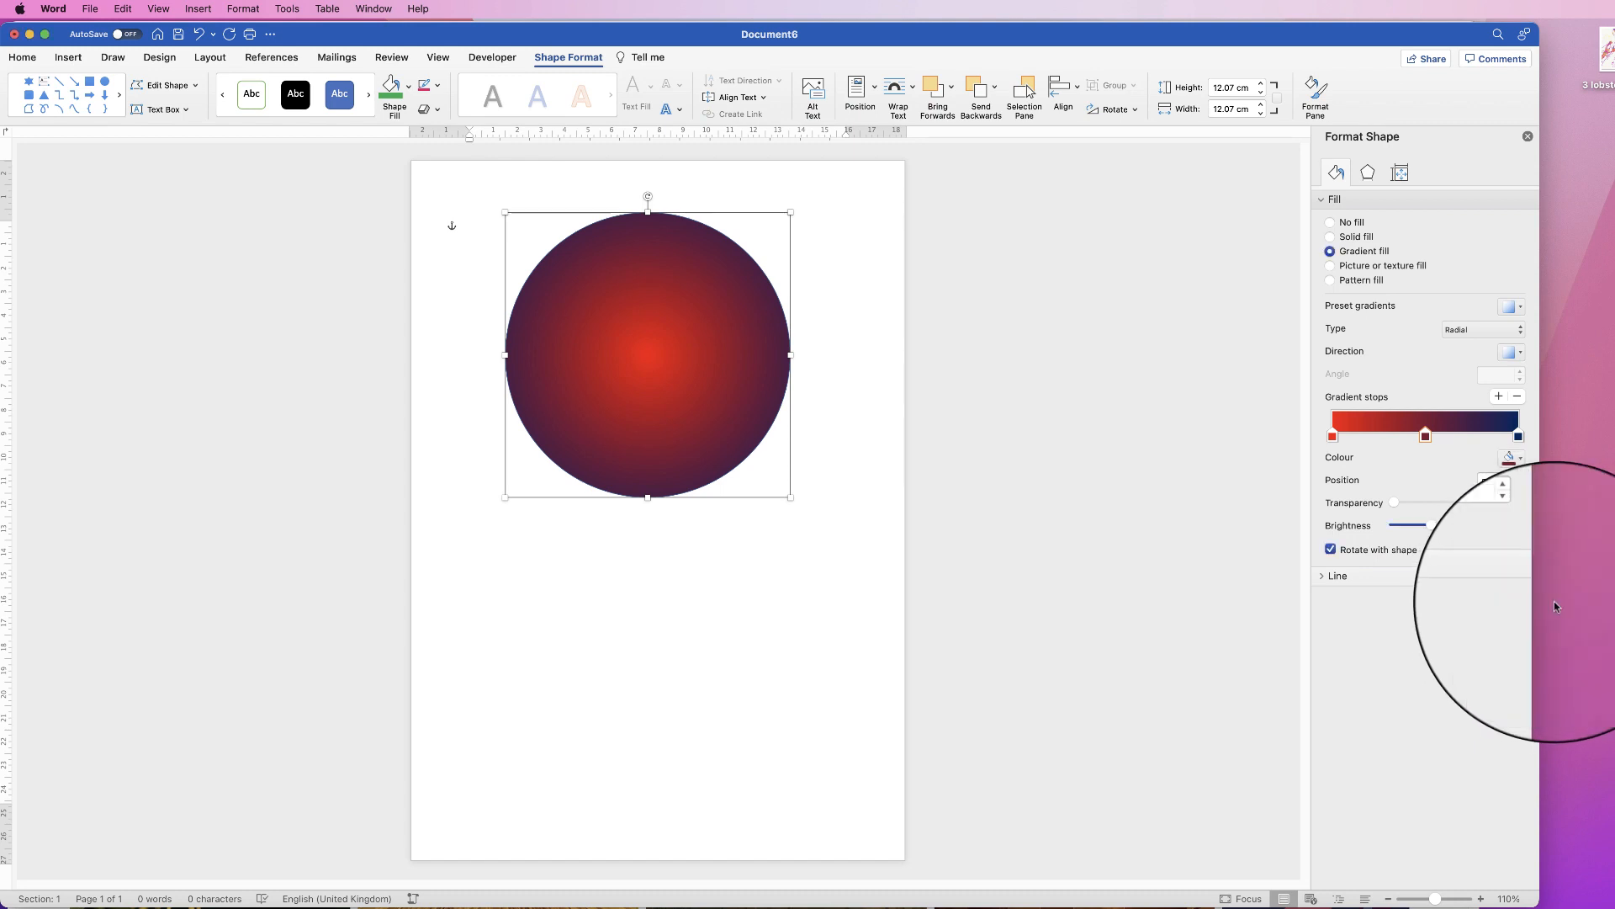
mouse_move(1428, 440)
left_mouse_down()
mouse_move(1391, 437)
mouse_move(1445, 442)
mouse_move(1422, 441)
left_mouse_up()
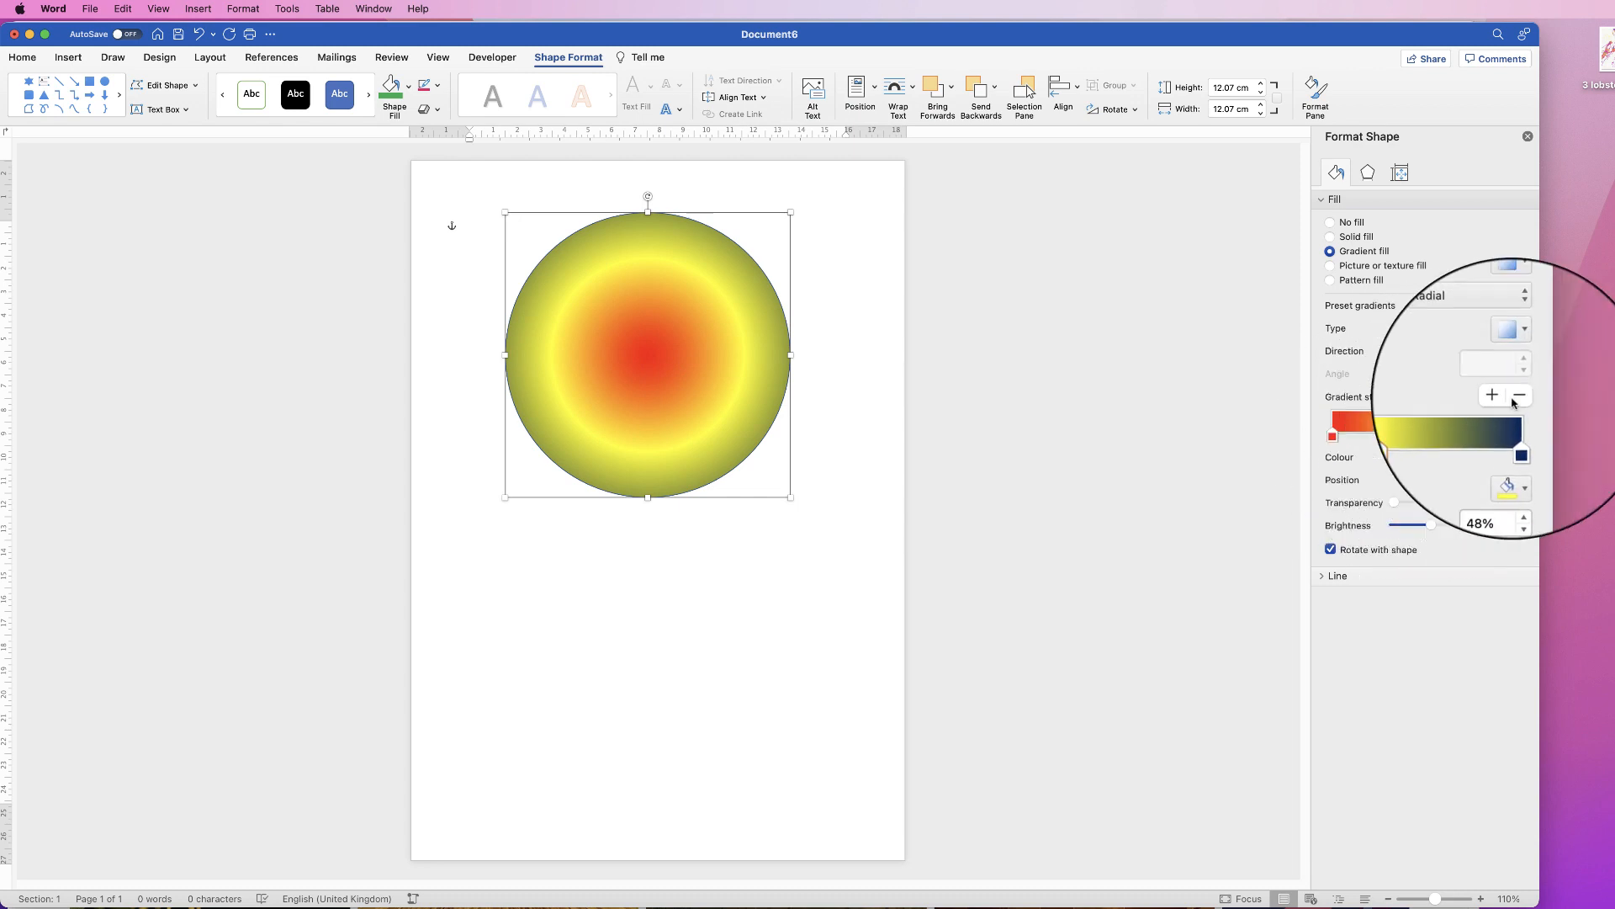
left_click(1519, 401)
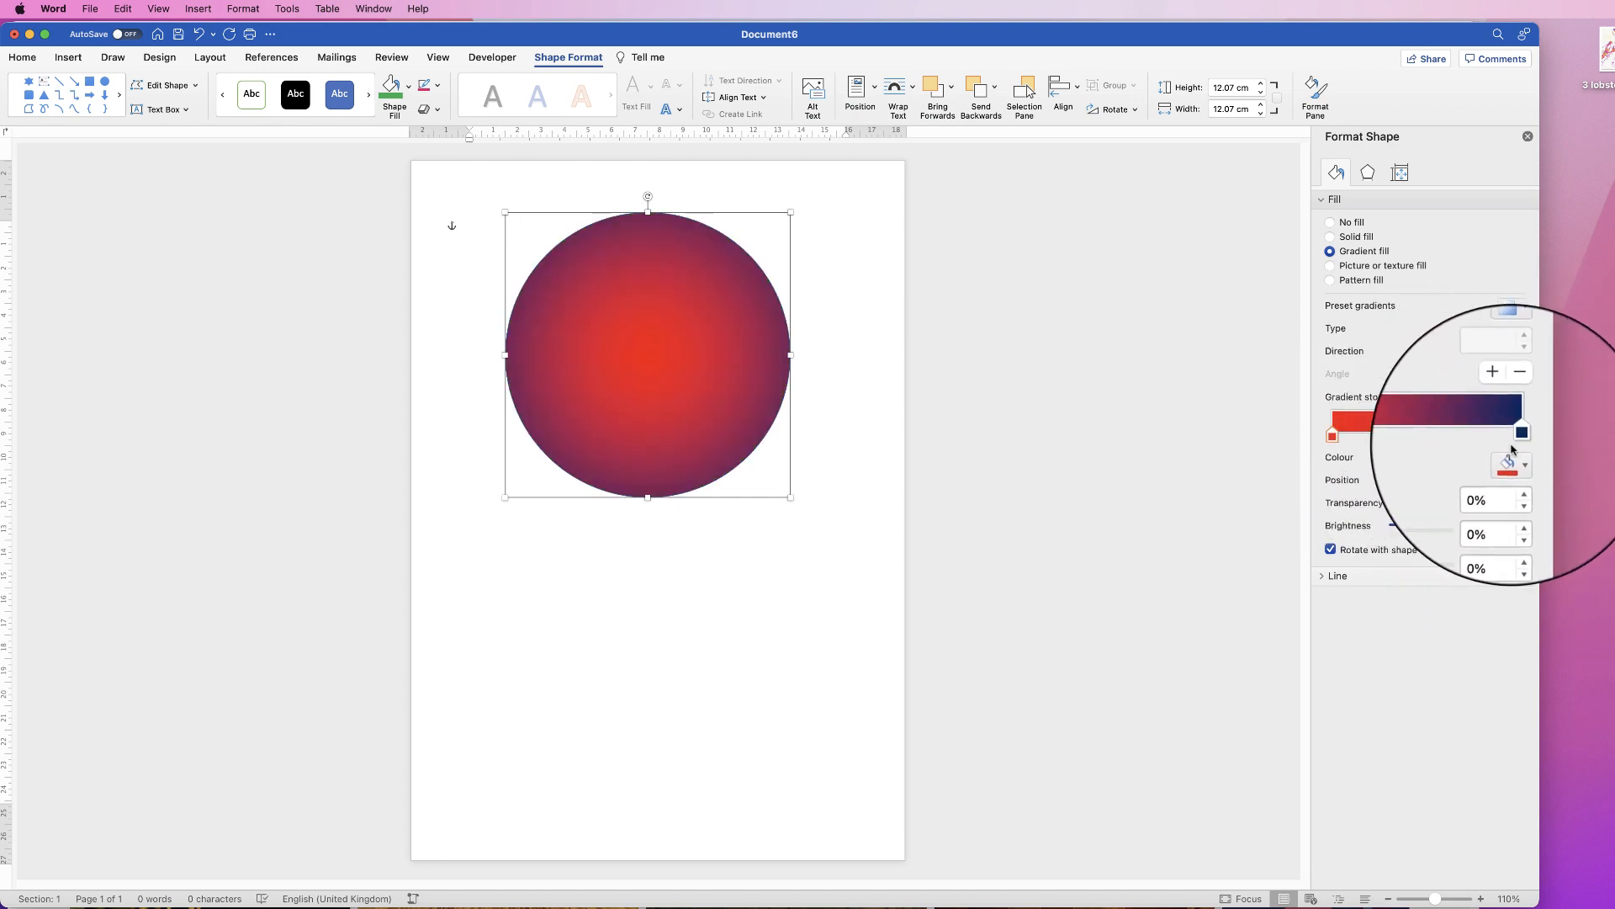
left_click(1519, 436)
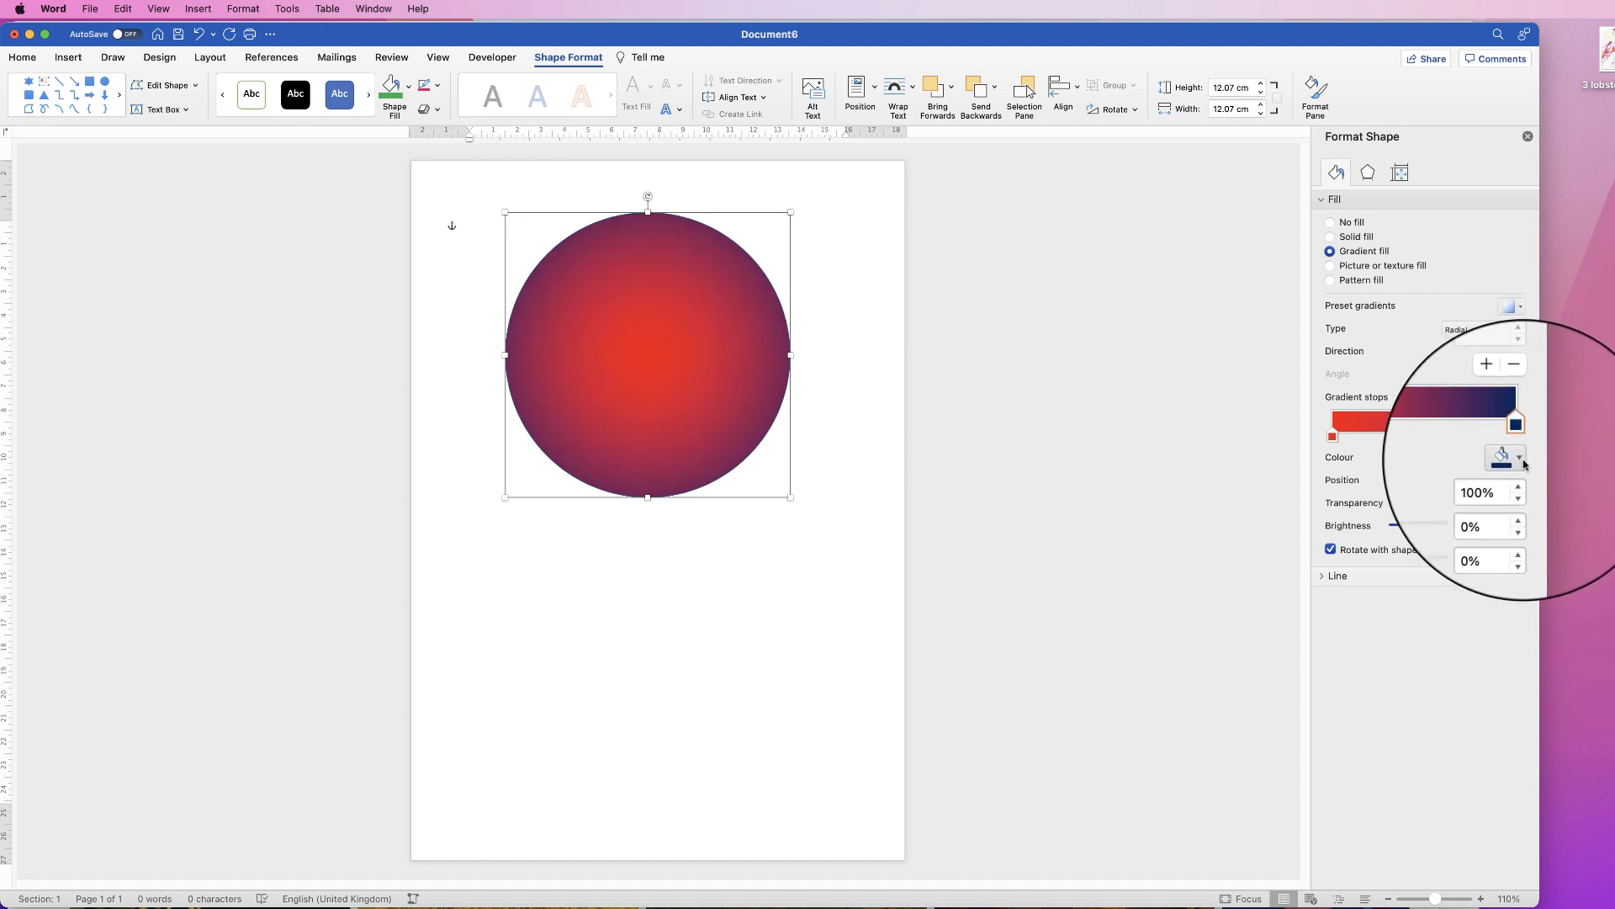
left_click(1522, 462)
left_click(1538, 606)
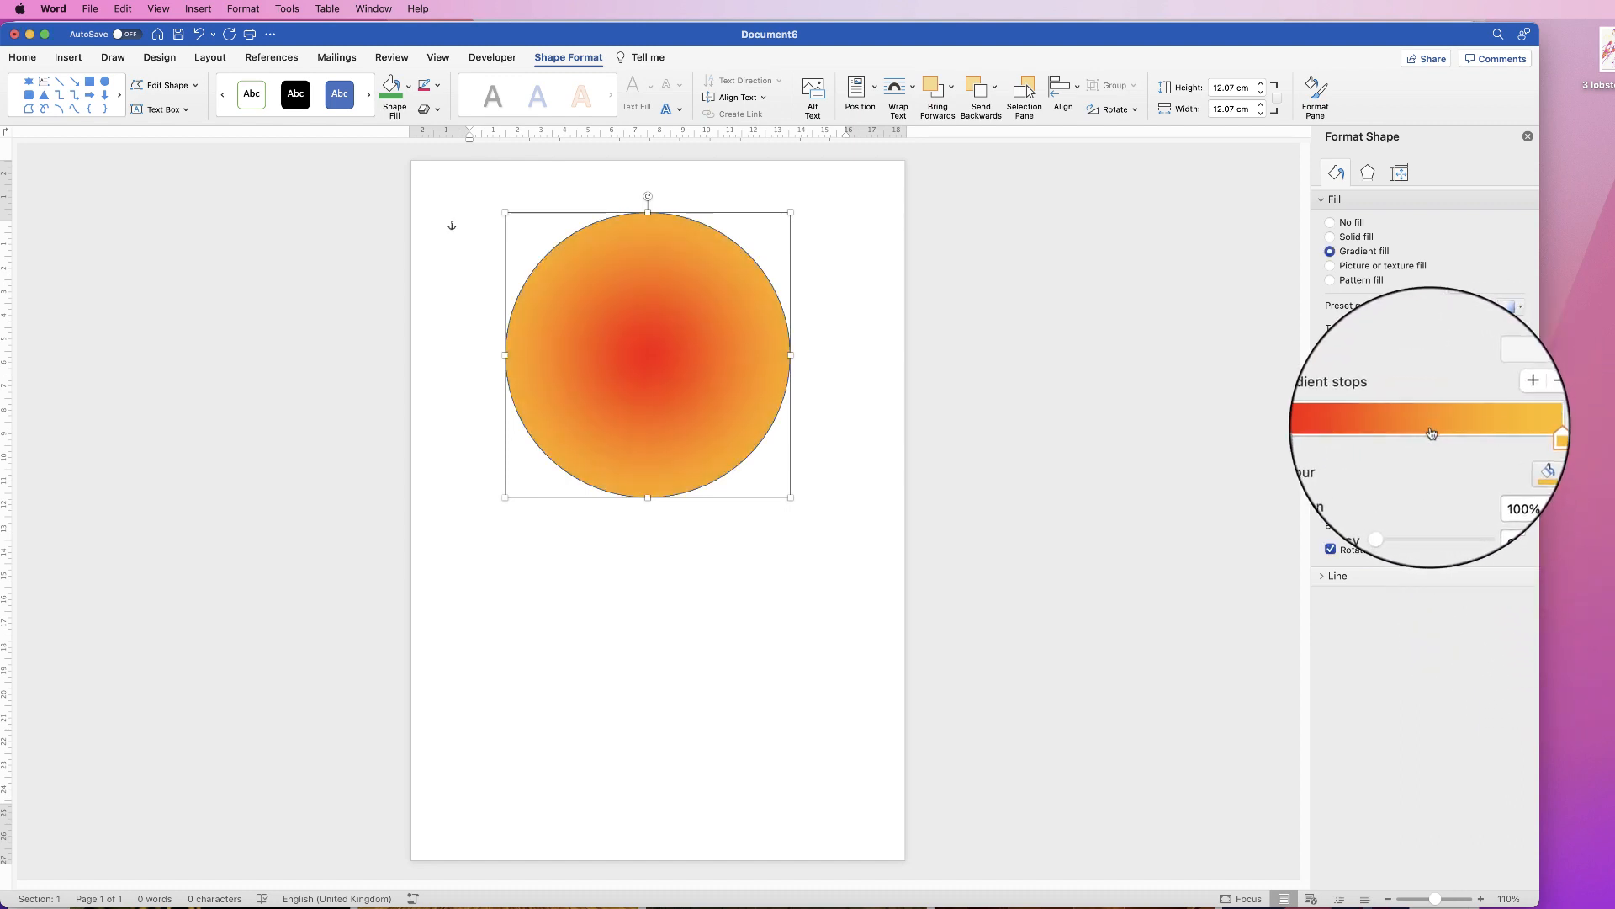
Step: Set the circle's outline width to 6 pt in the Line section
left_click(1322, 578)
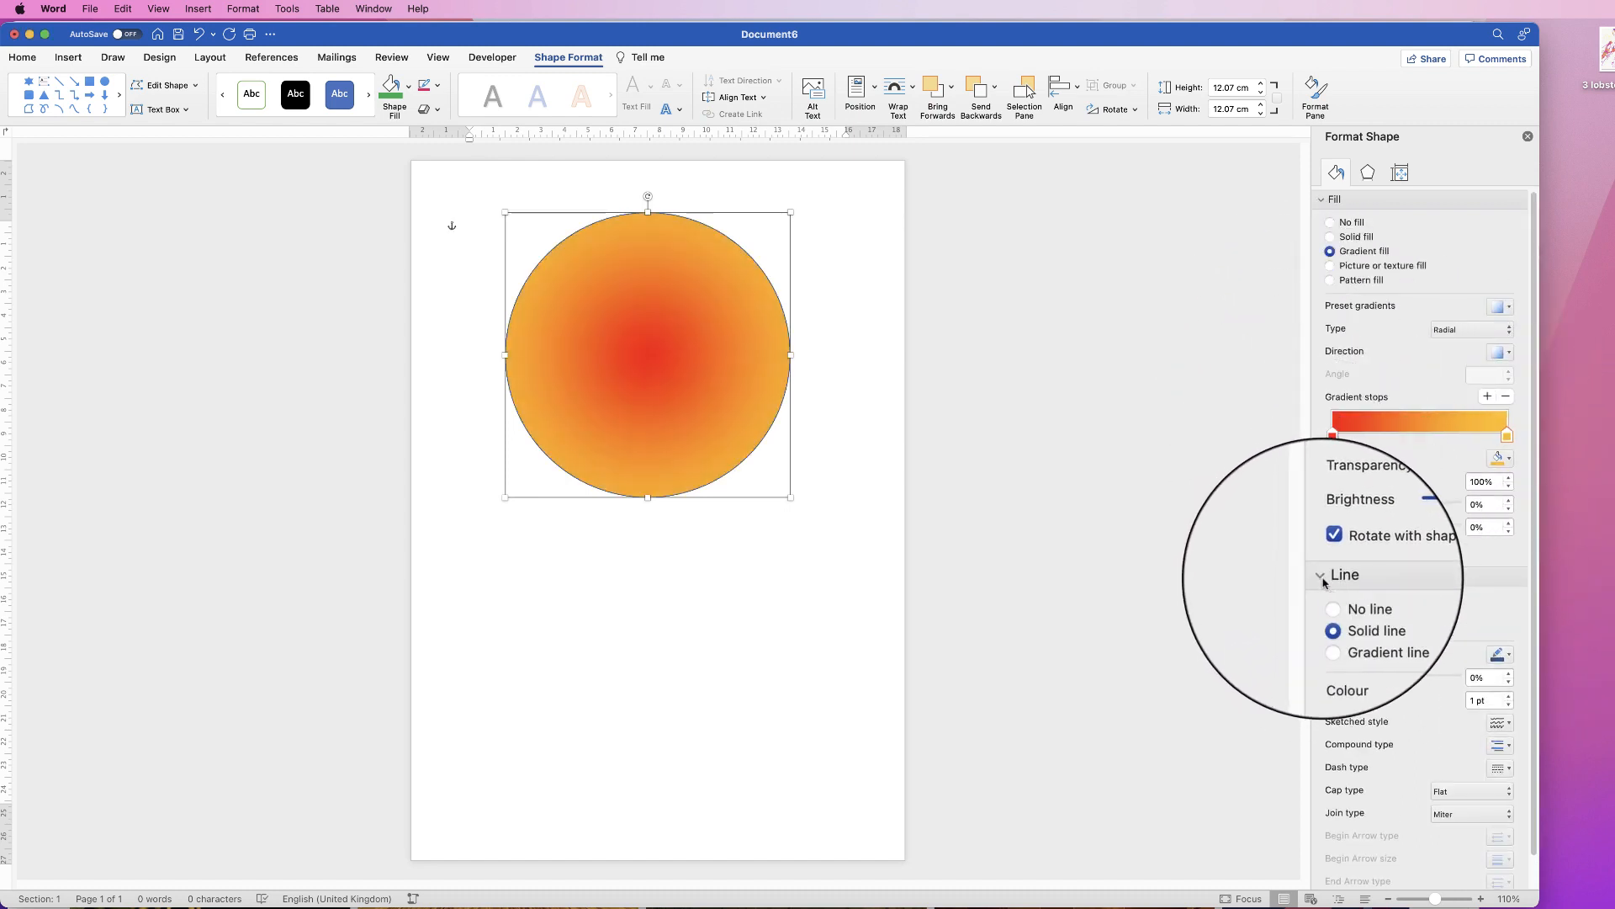
left_click(1488, 700)
left_click_drag(1487, 700, 1469, 700)
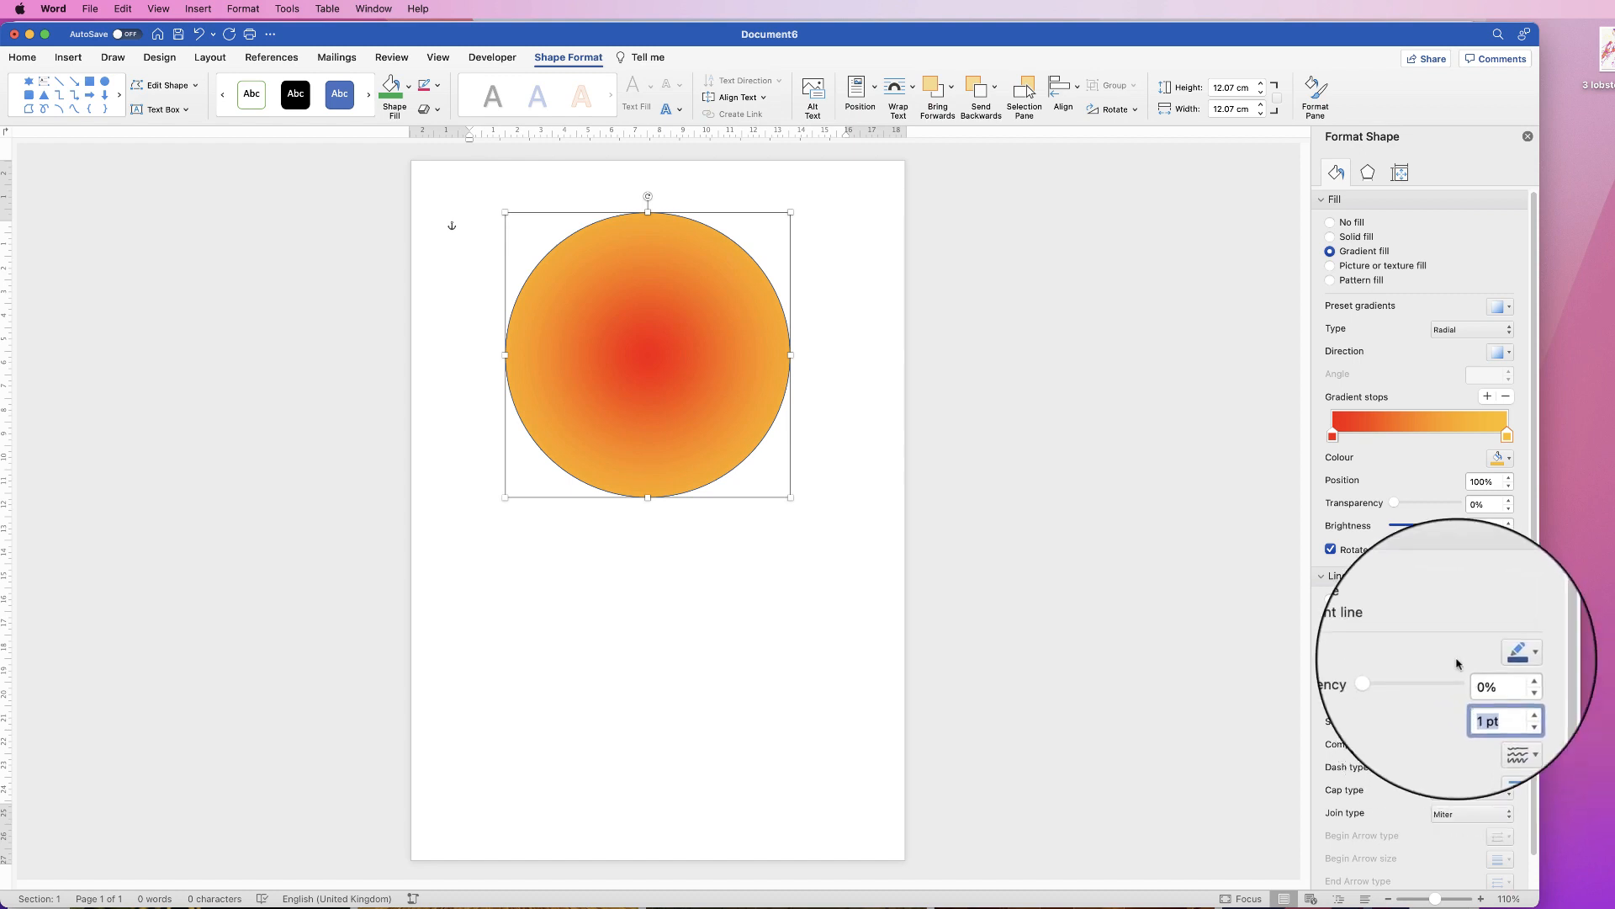
type("6")
key("Return")
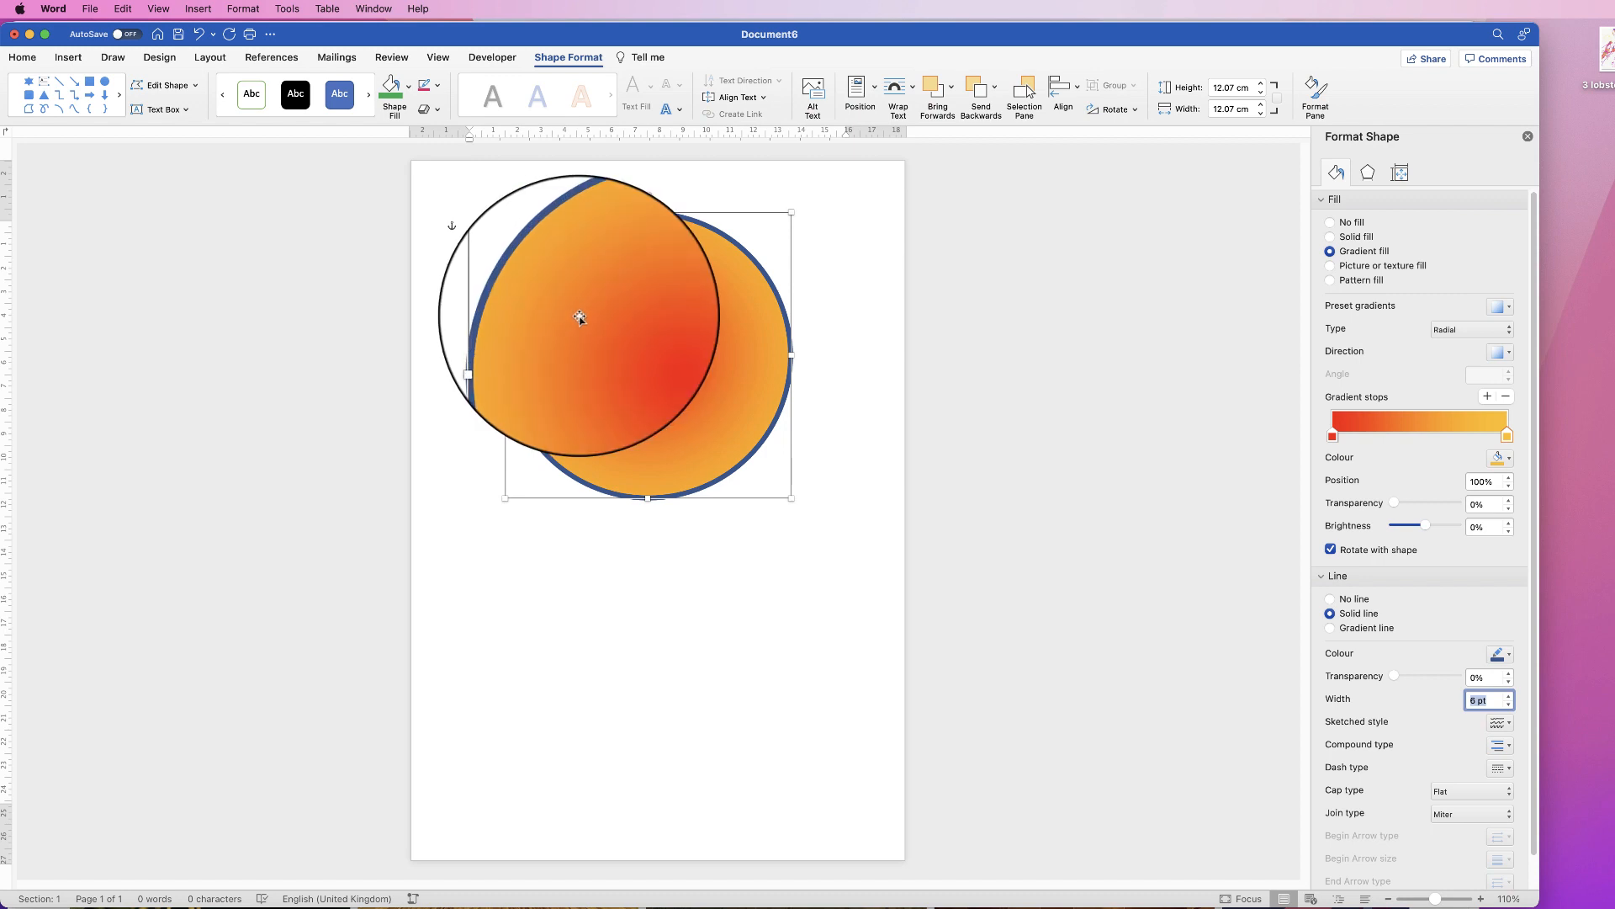
Step: Insert the three-stars icon found by searching Icons for 'stars'
left_click(72, 59)
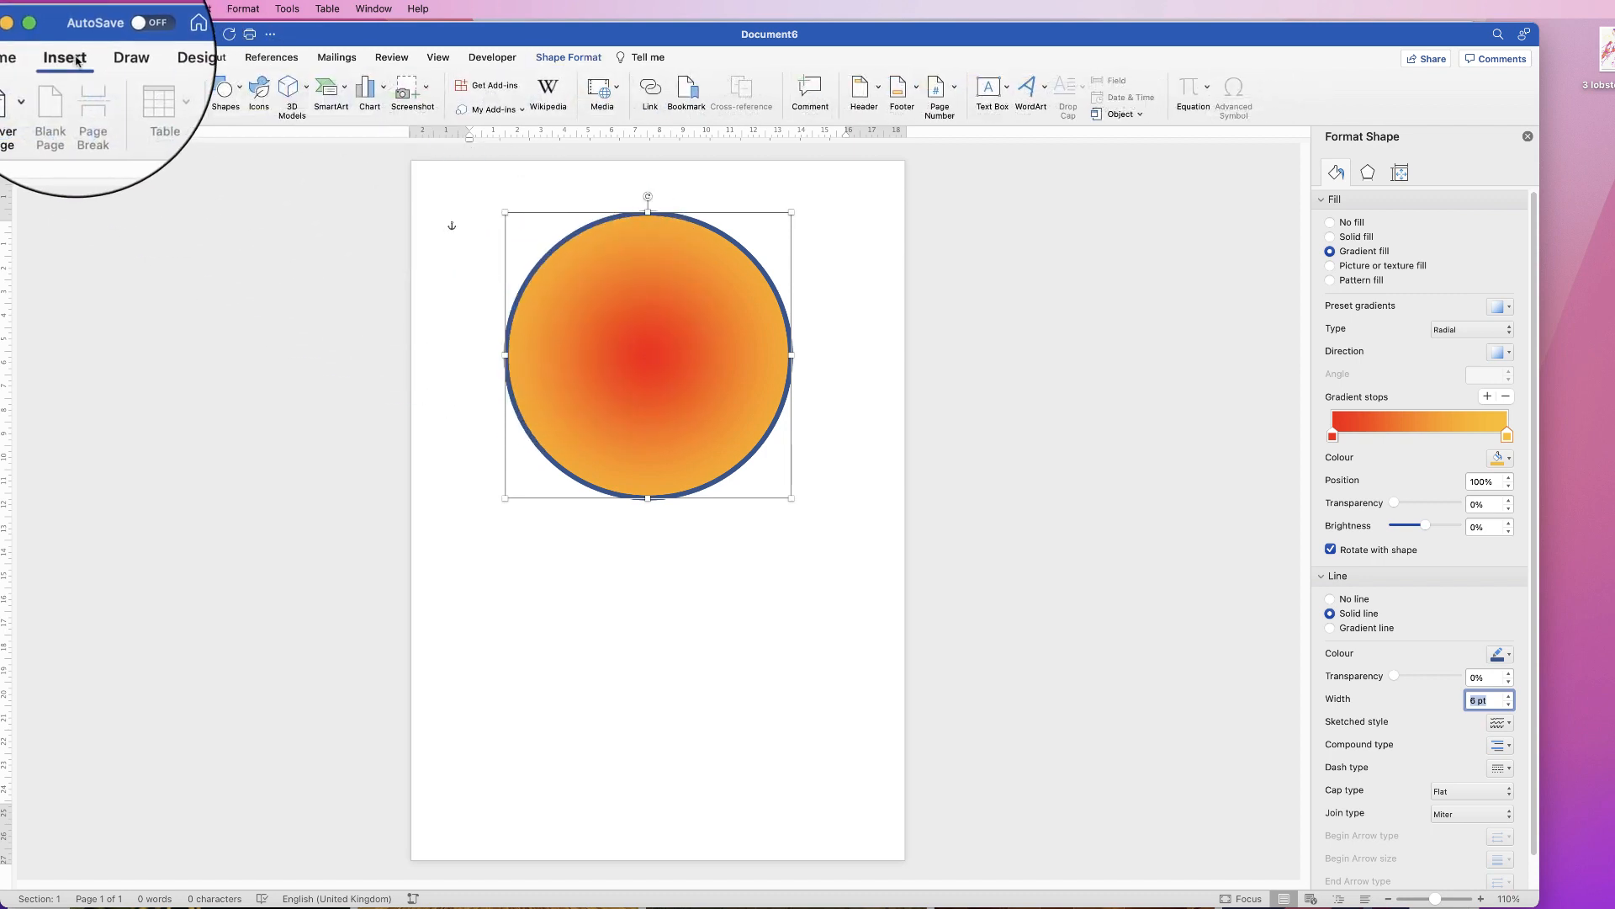
left_click(259, 96)
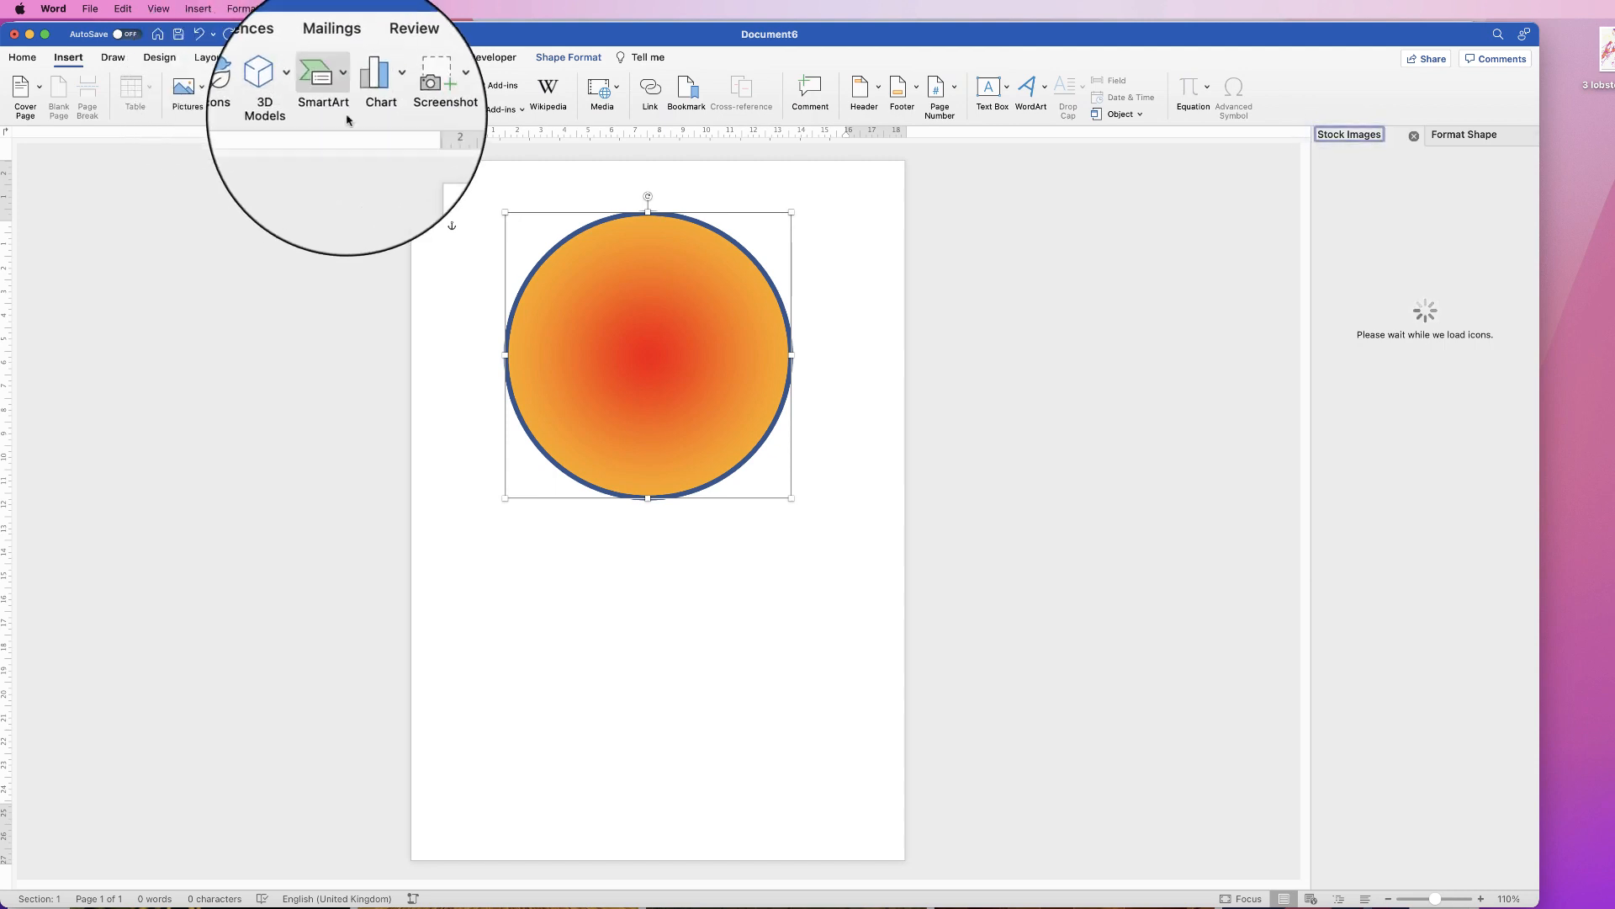
type("stars")
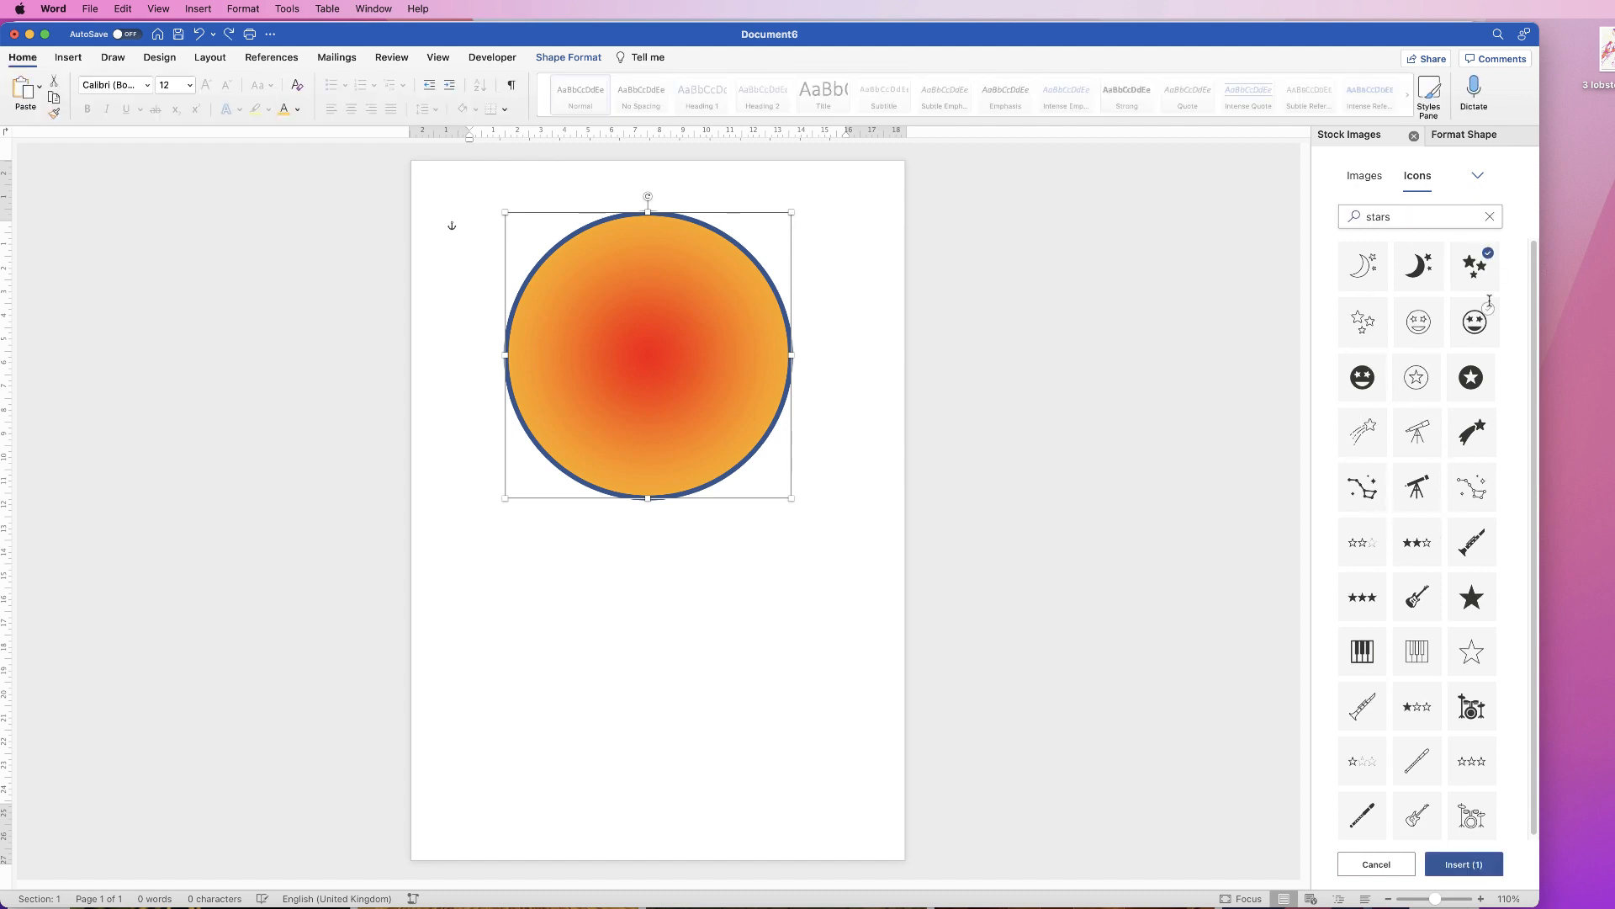
left_click(1474, 869)
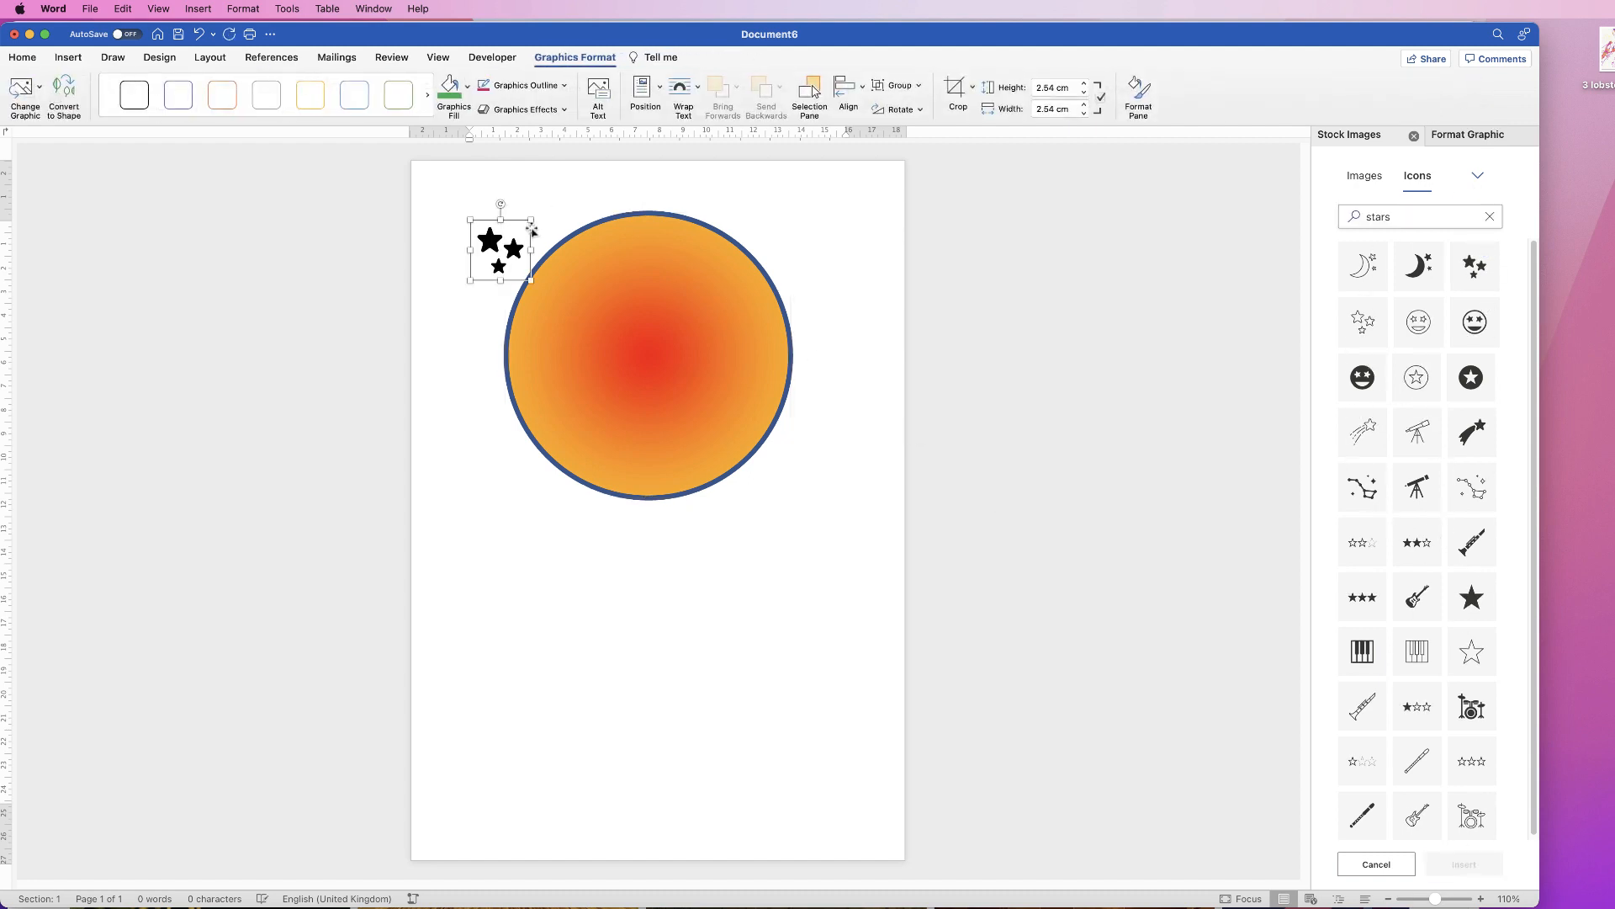
mouse_move(514, 253)
left_mouse_down()
mouse_move(556, 257)
mouse_move(525, 252)
left_mouse_up()
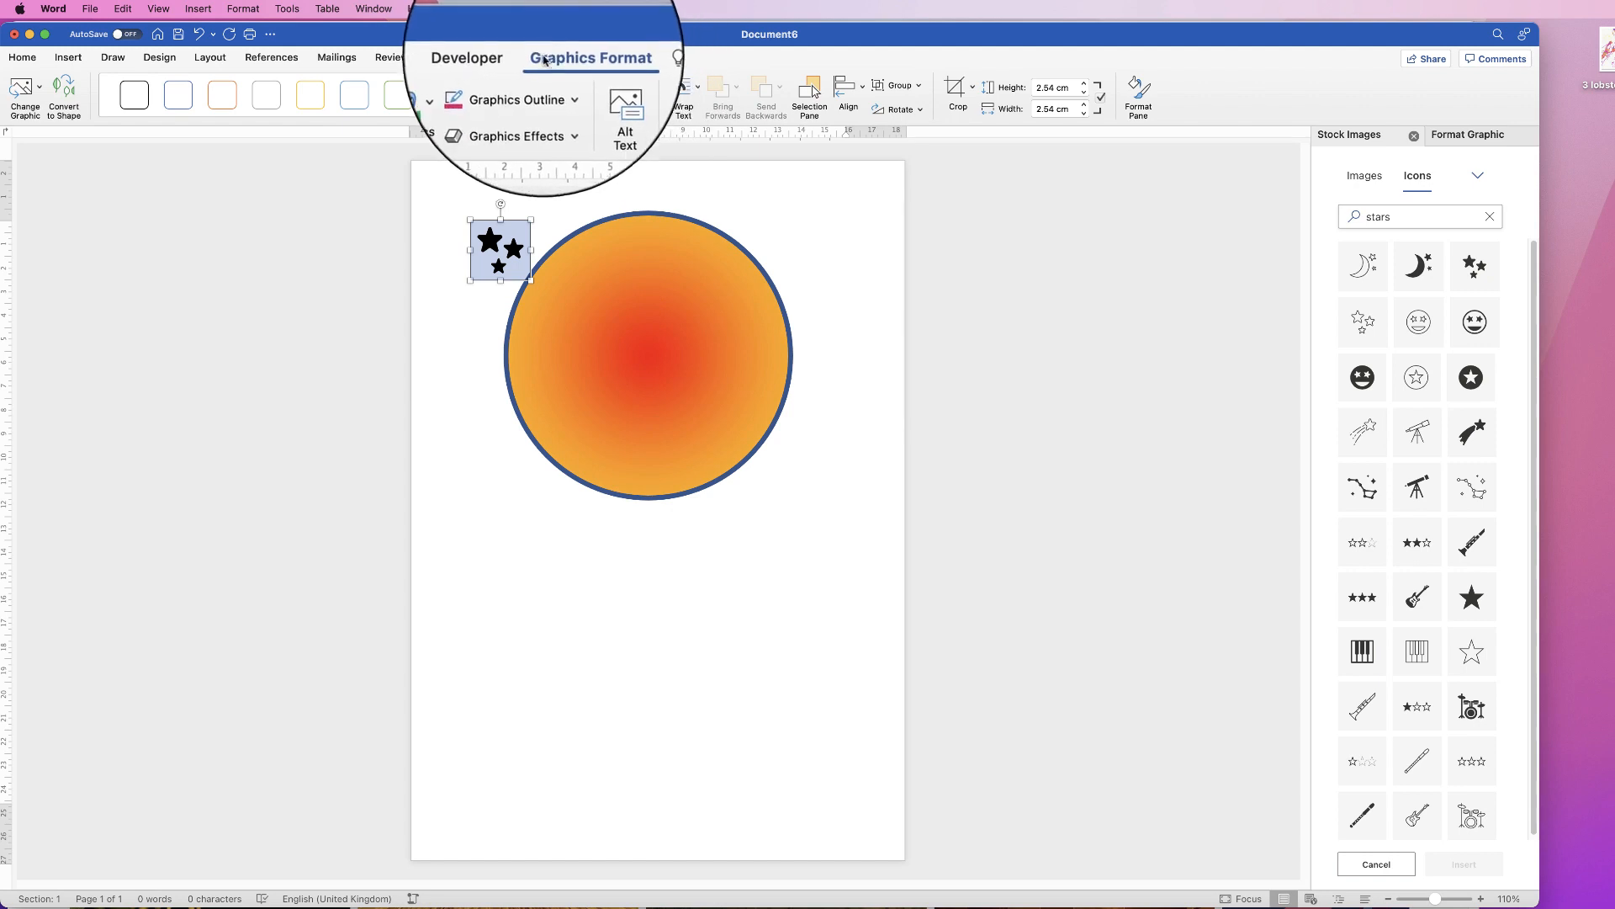
left_click(682, 87)
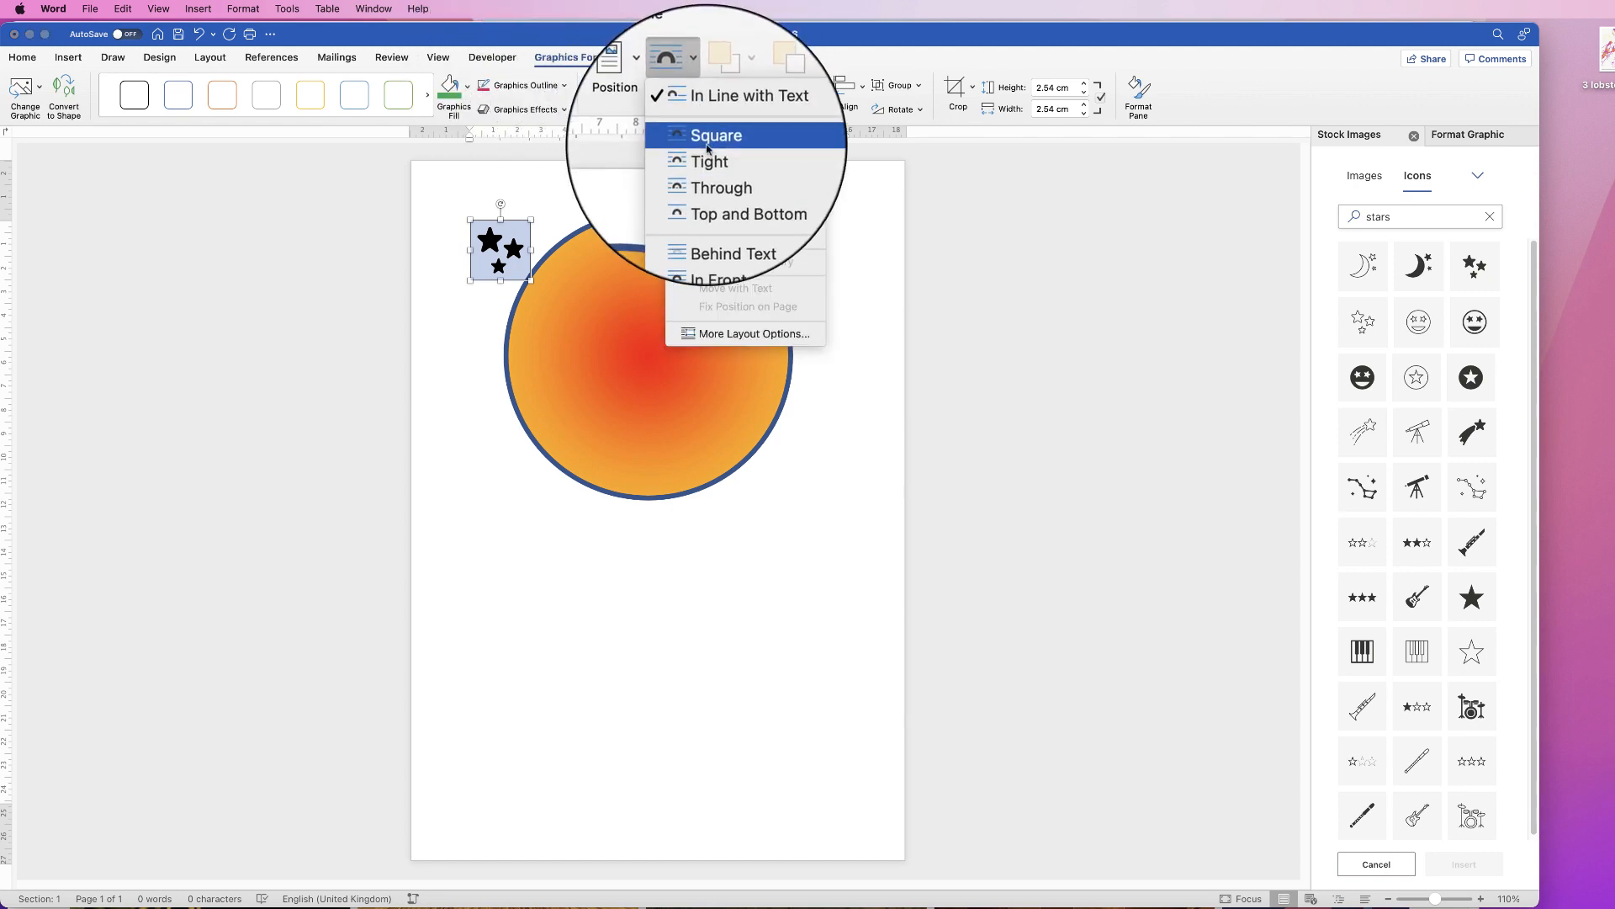
Step: Set the stars icon In Front of Text, move it onto the circle and tilt it
left_click(711, 236)
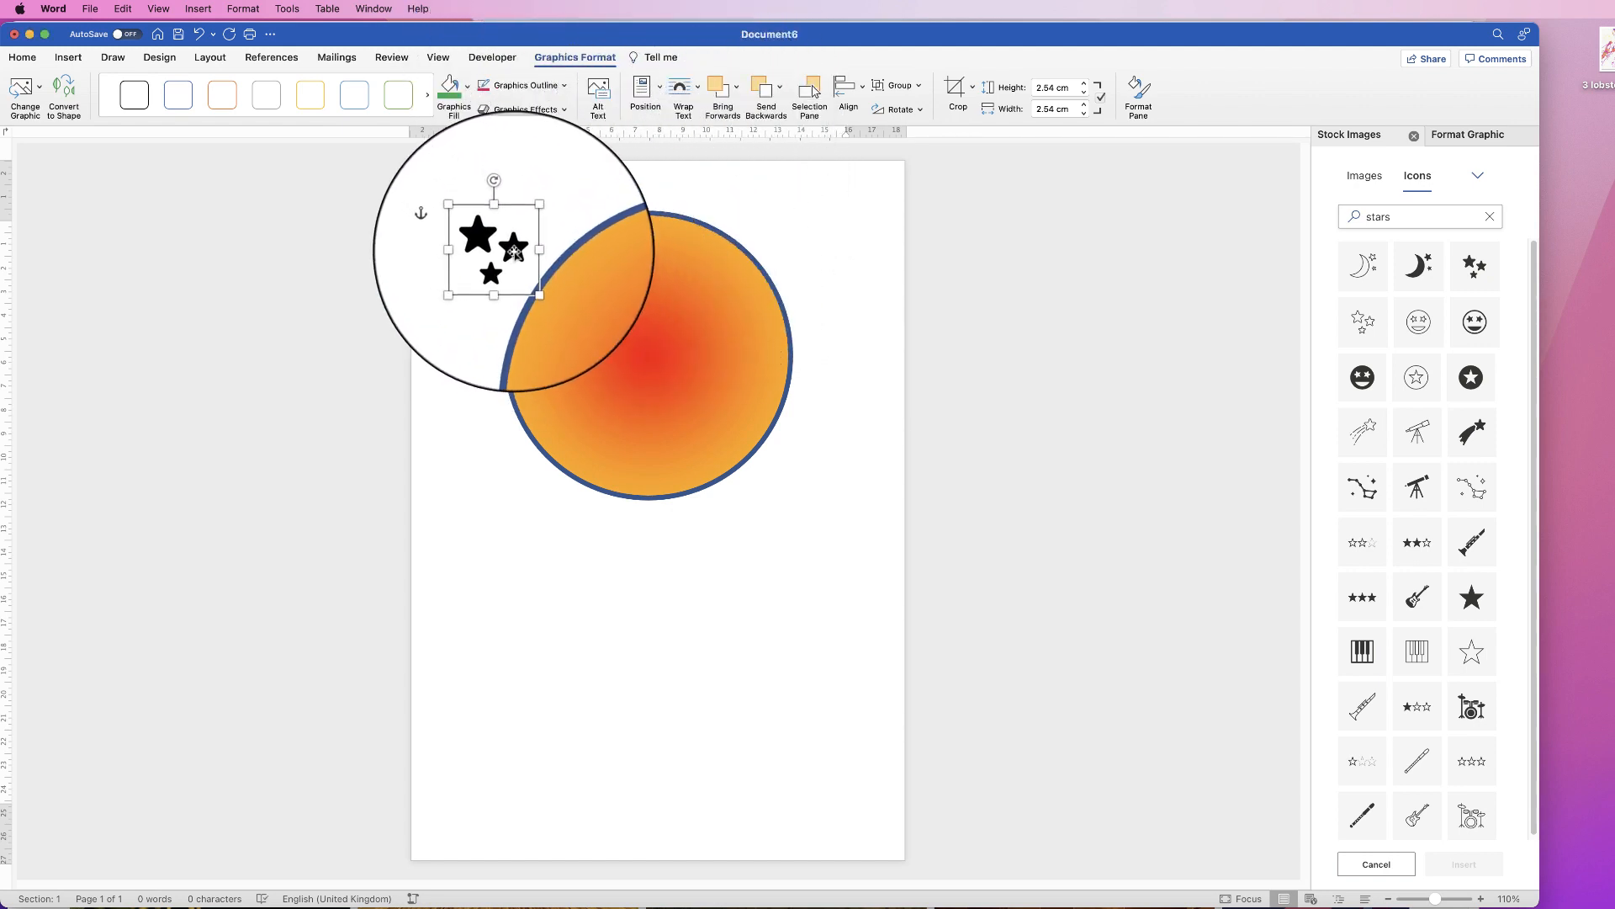
left_click_drag(510, 257, 710, 260)
left_click_drag(684, 204, 633, 215)
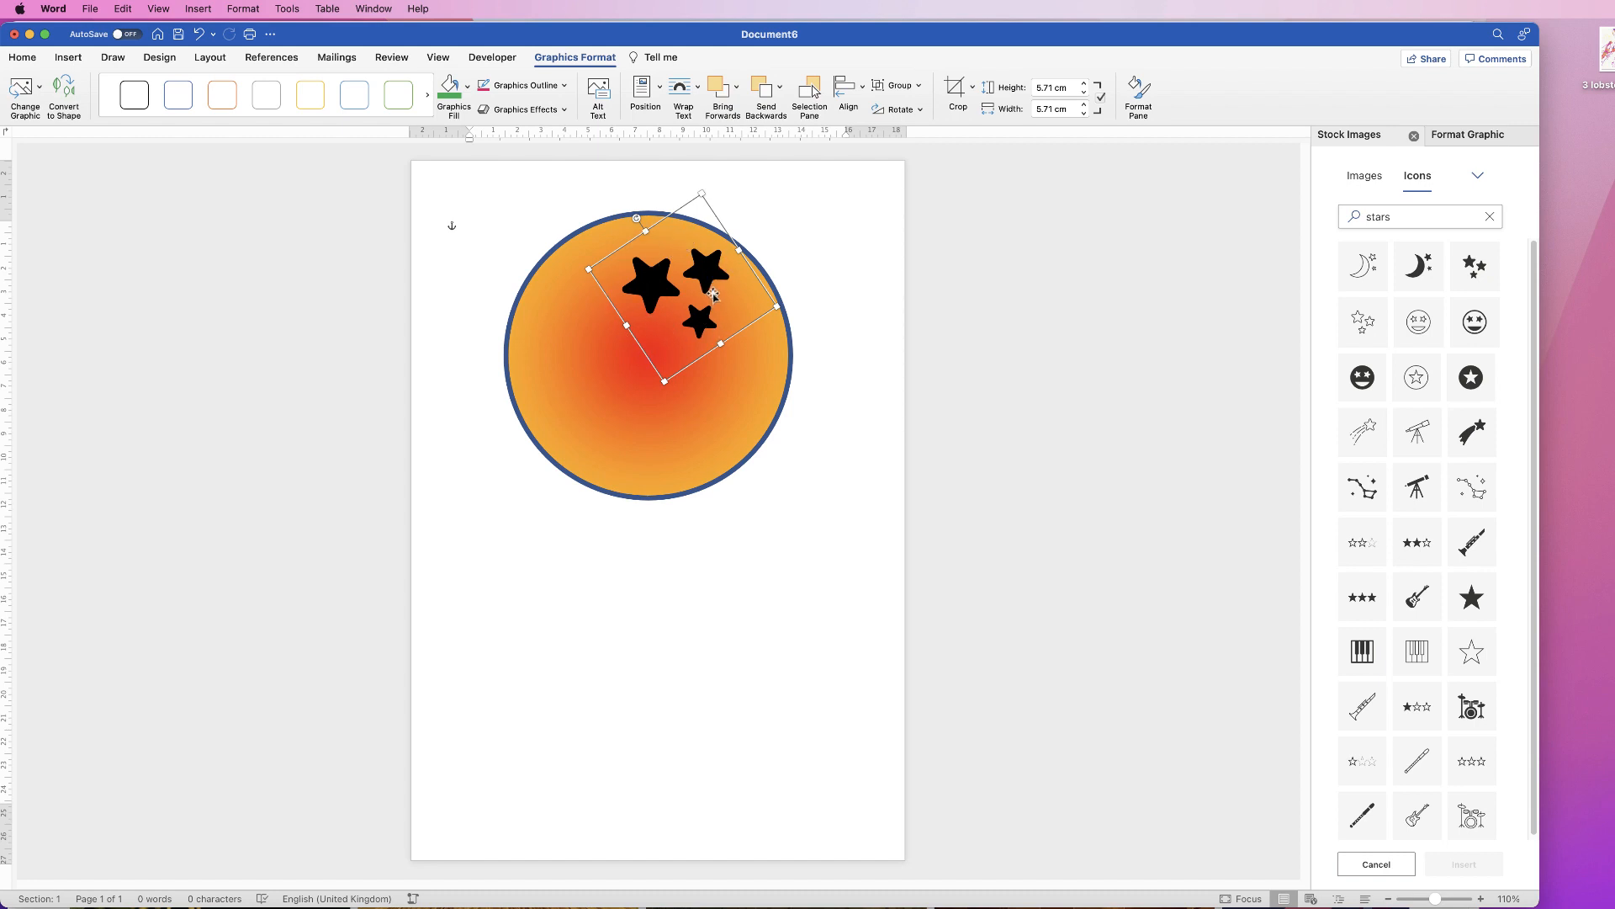
left_click(1468, 135)
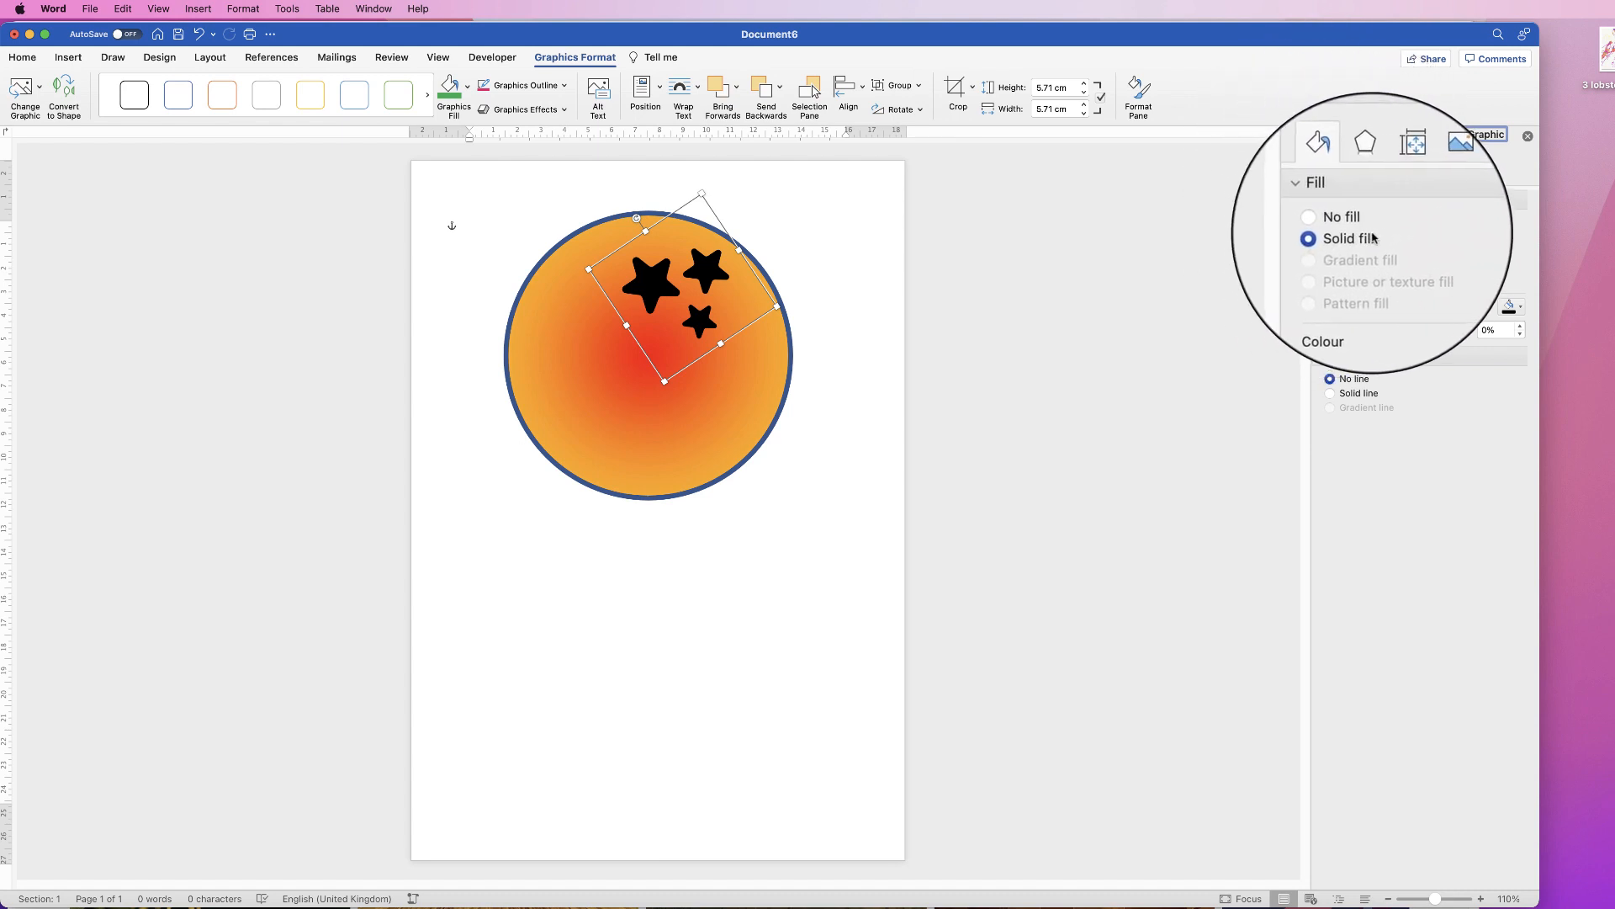
Step: Fill the stars blue and give them a solid dark outline
left_click(1523, 313)
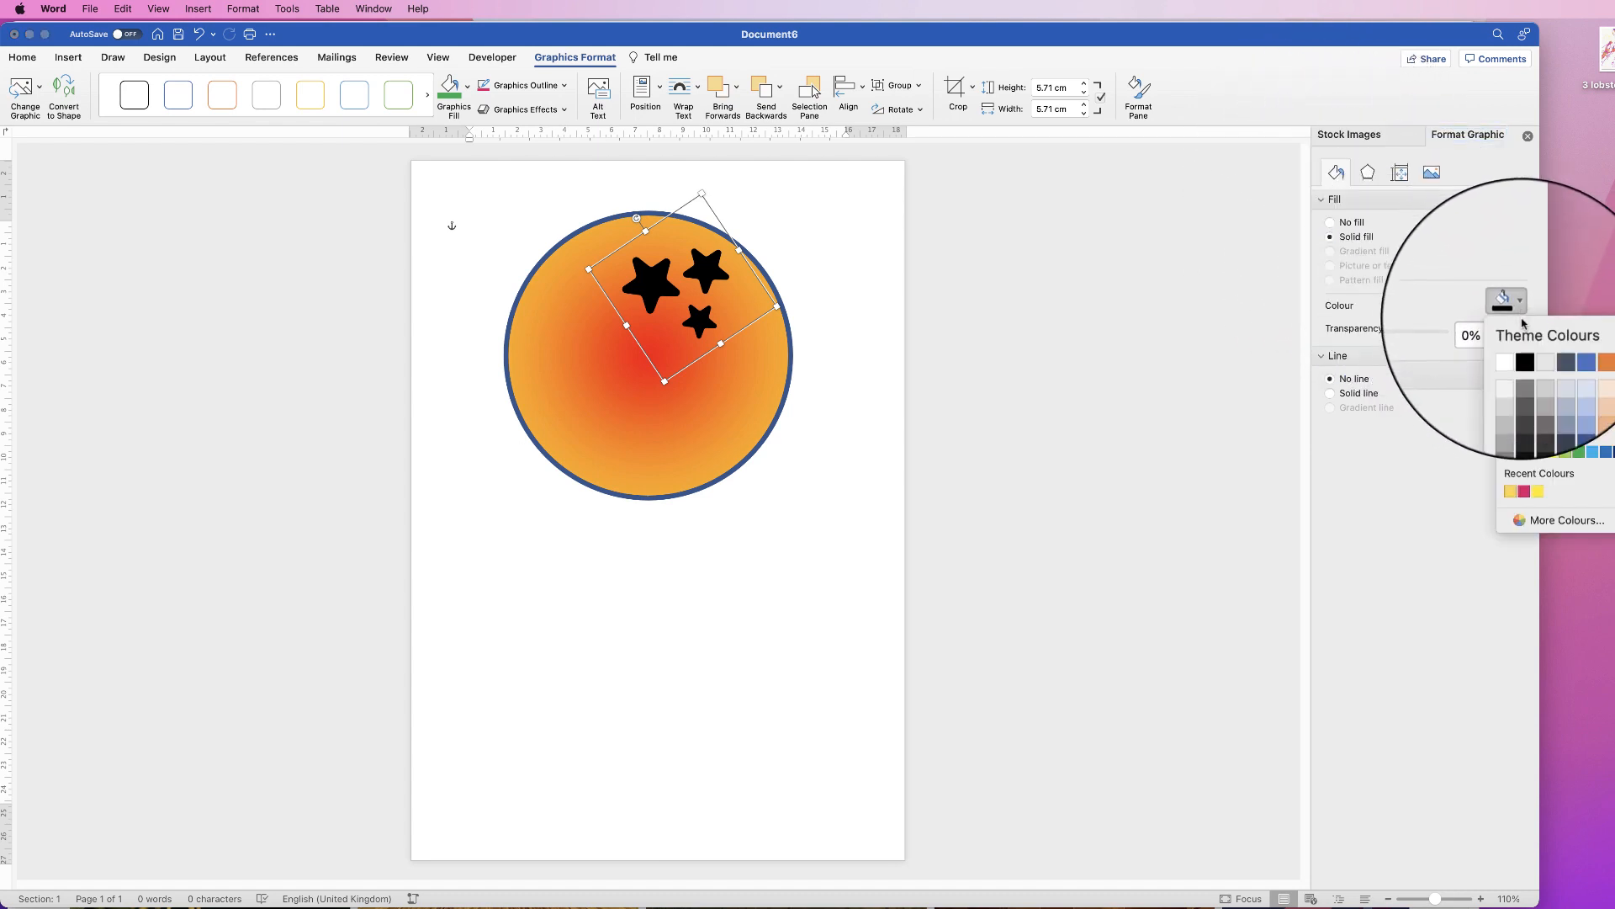
left_click(1605, 454)
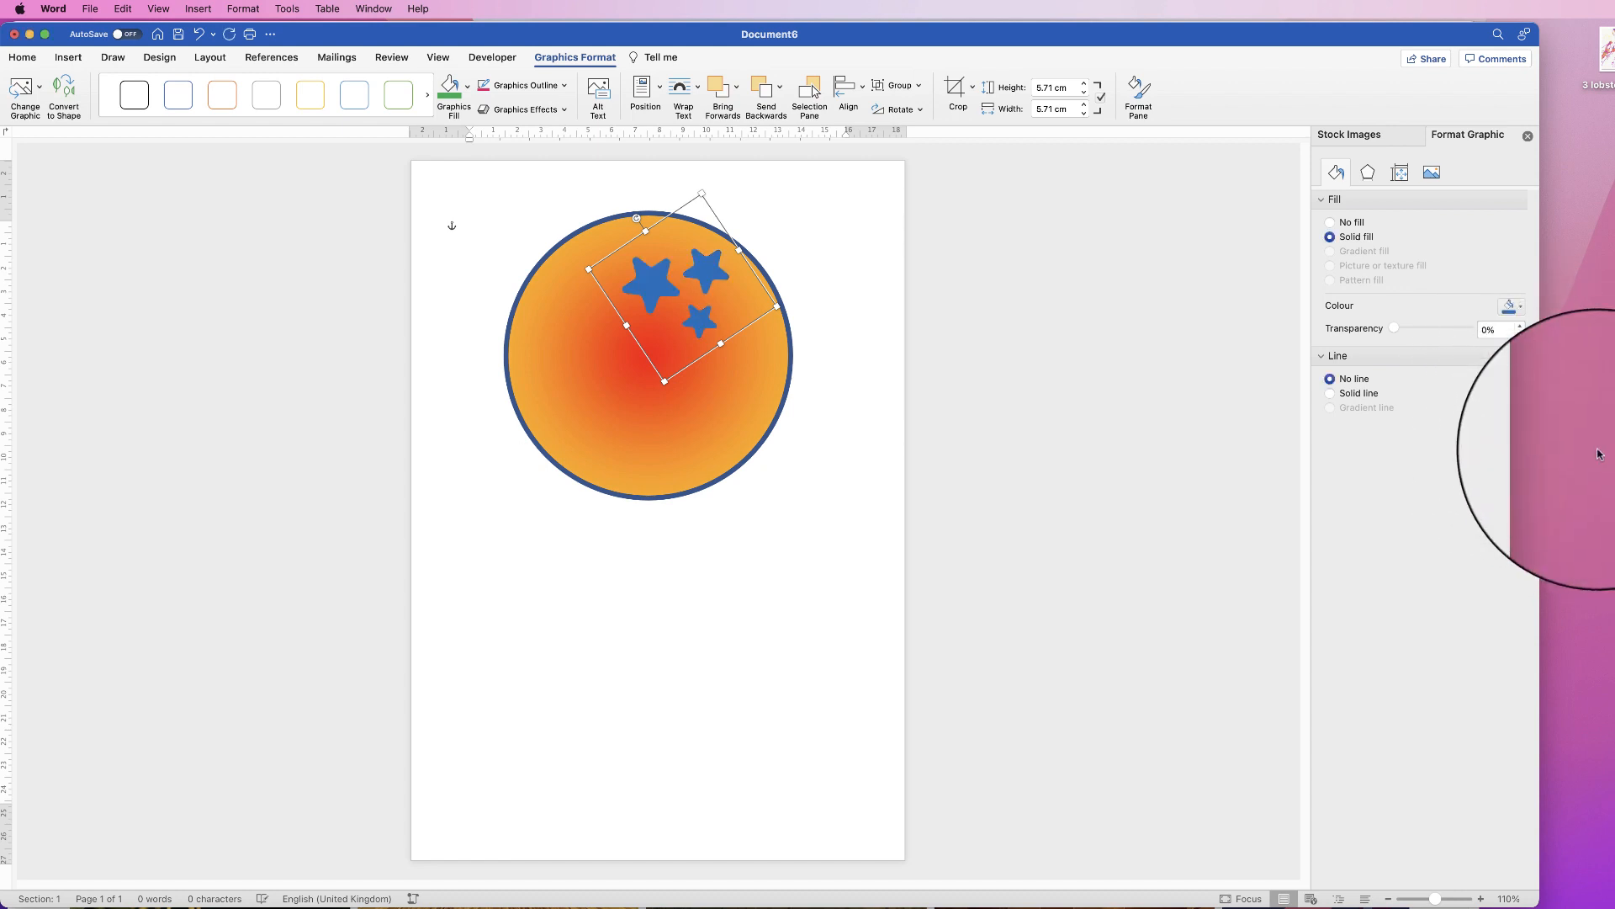
left_click(1330, 393)
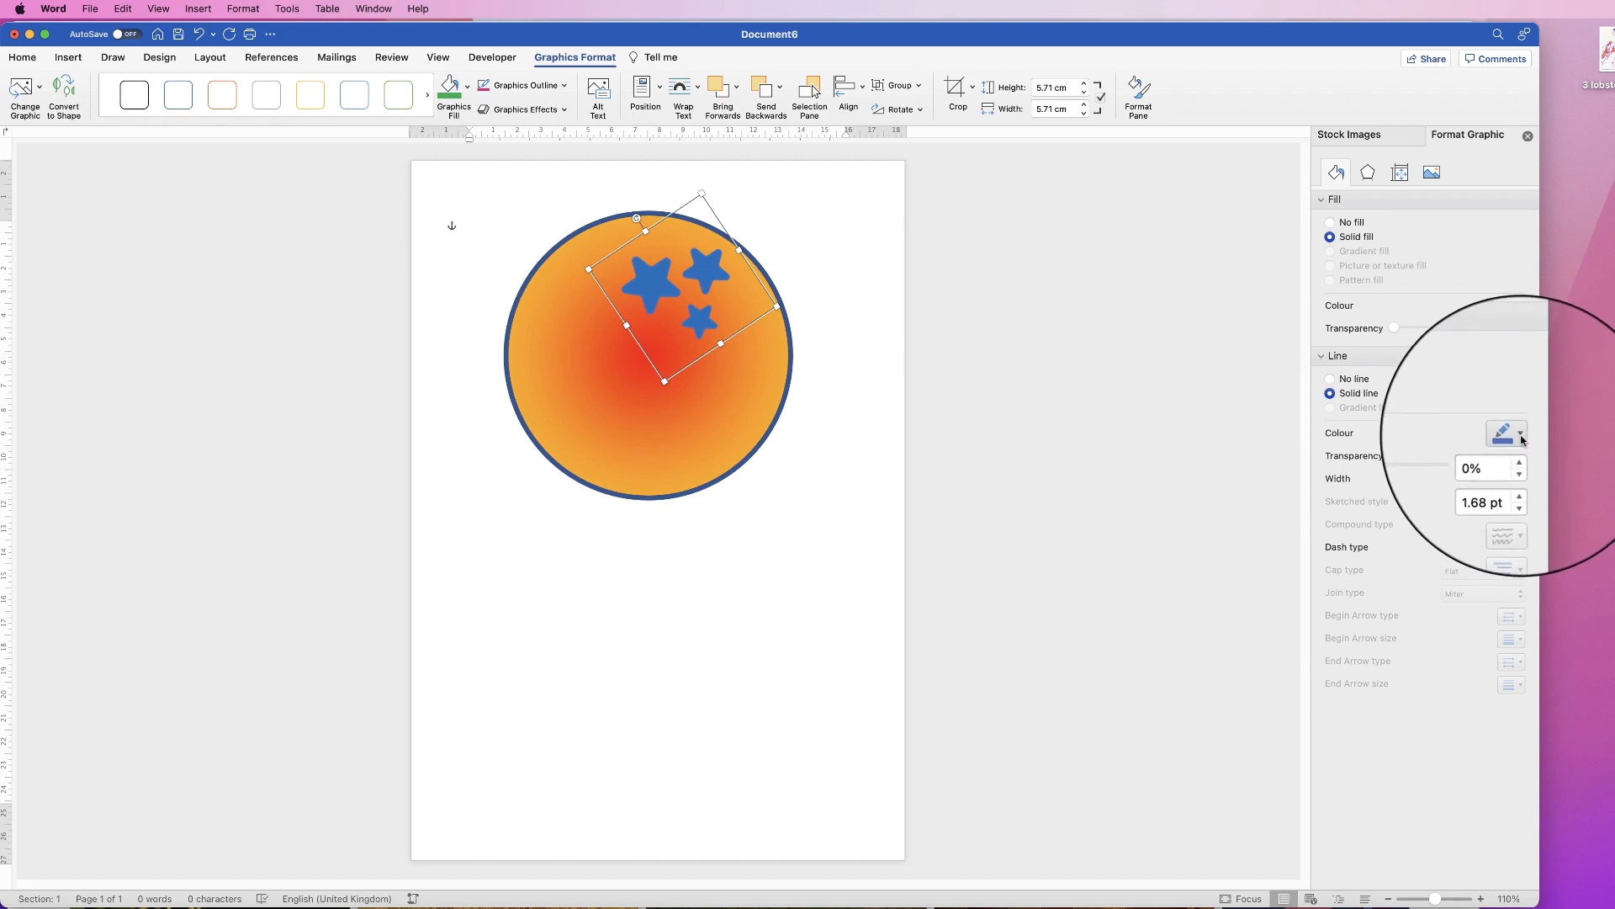
left_click(1510, 434)
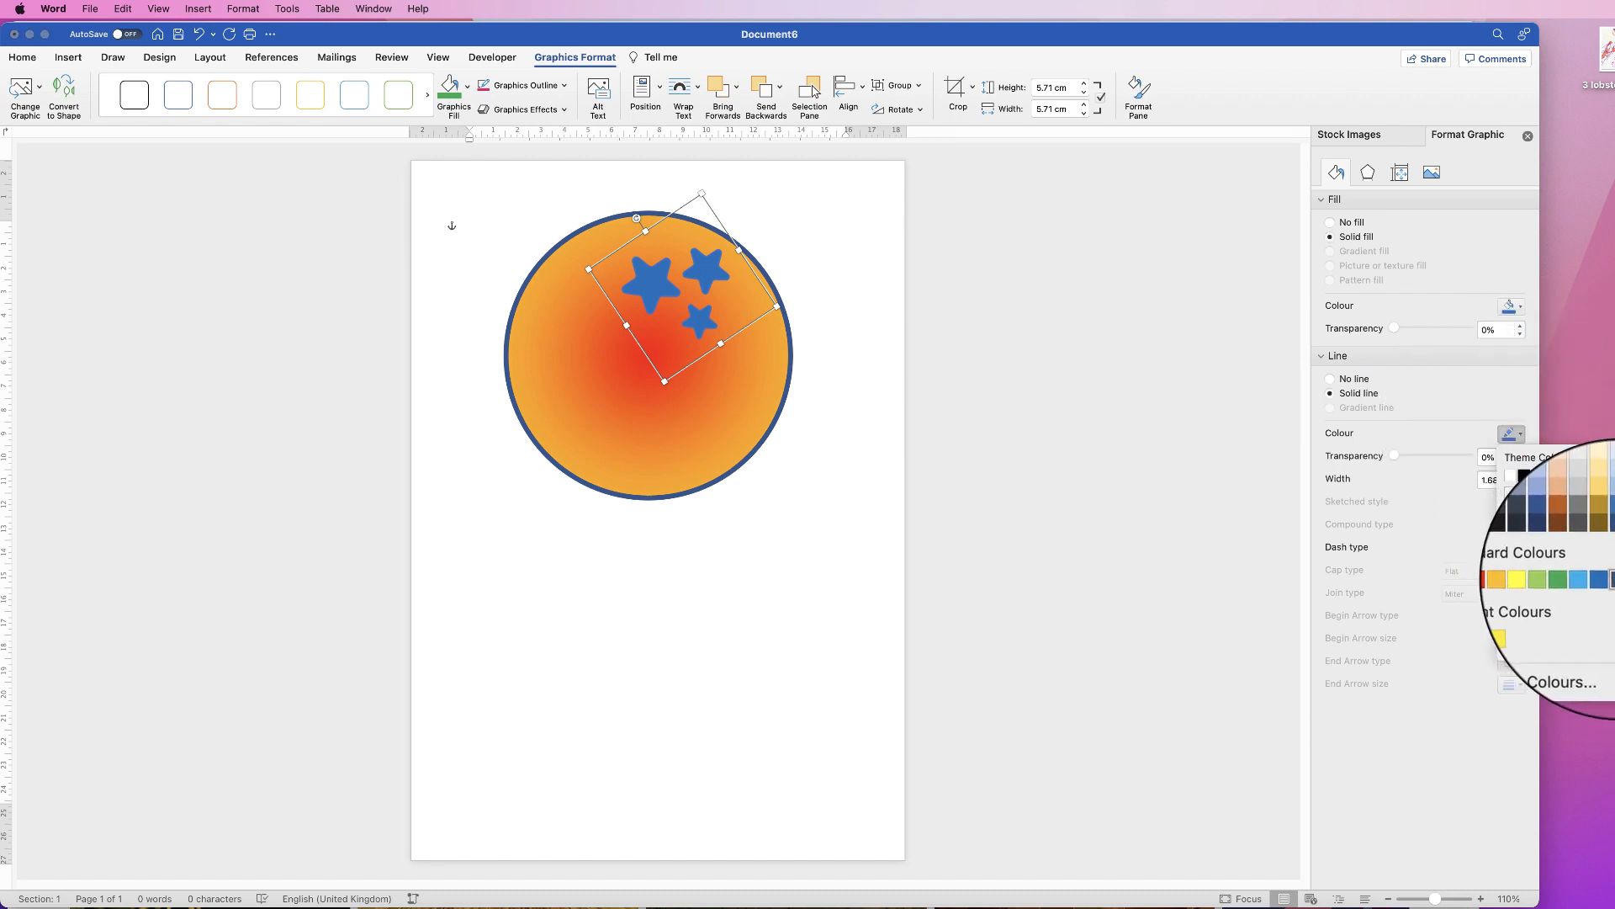
left_click(1597, 543)
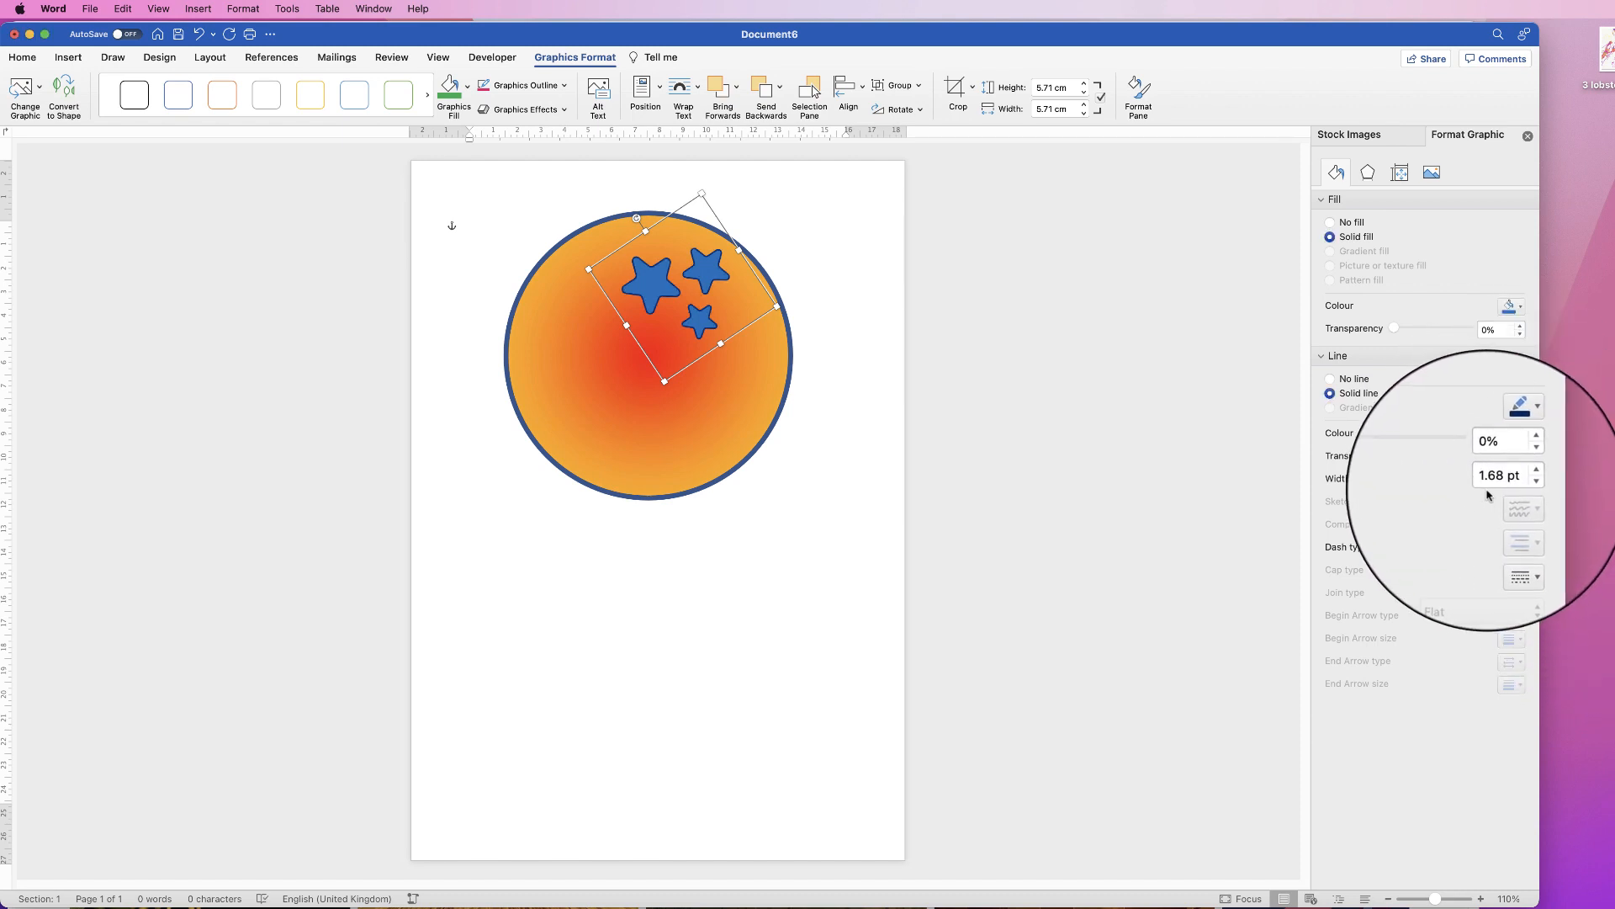
Step: Raise the stars' outline to 2.5 pt, recolour them yellow and shrink them slightly
left_click(1521, 477)
left_click(1522, 477)
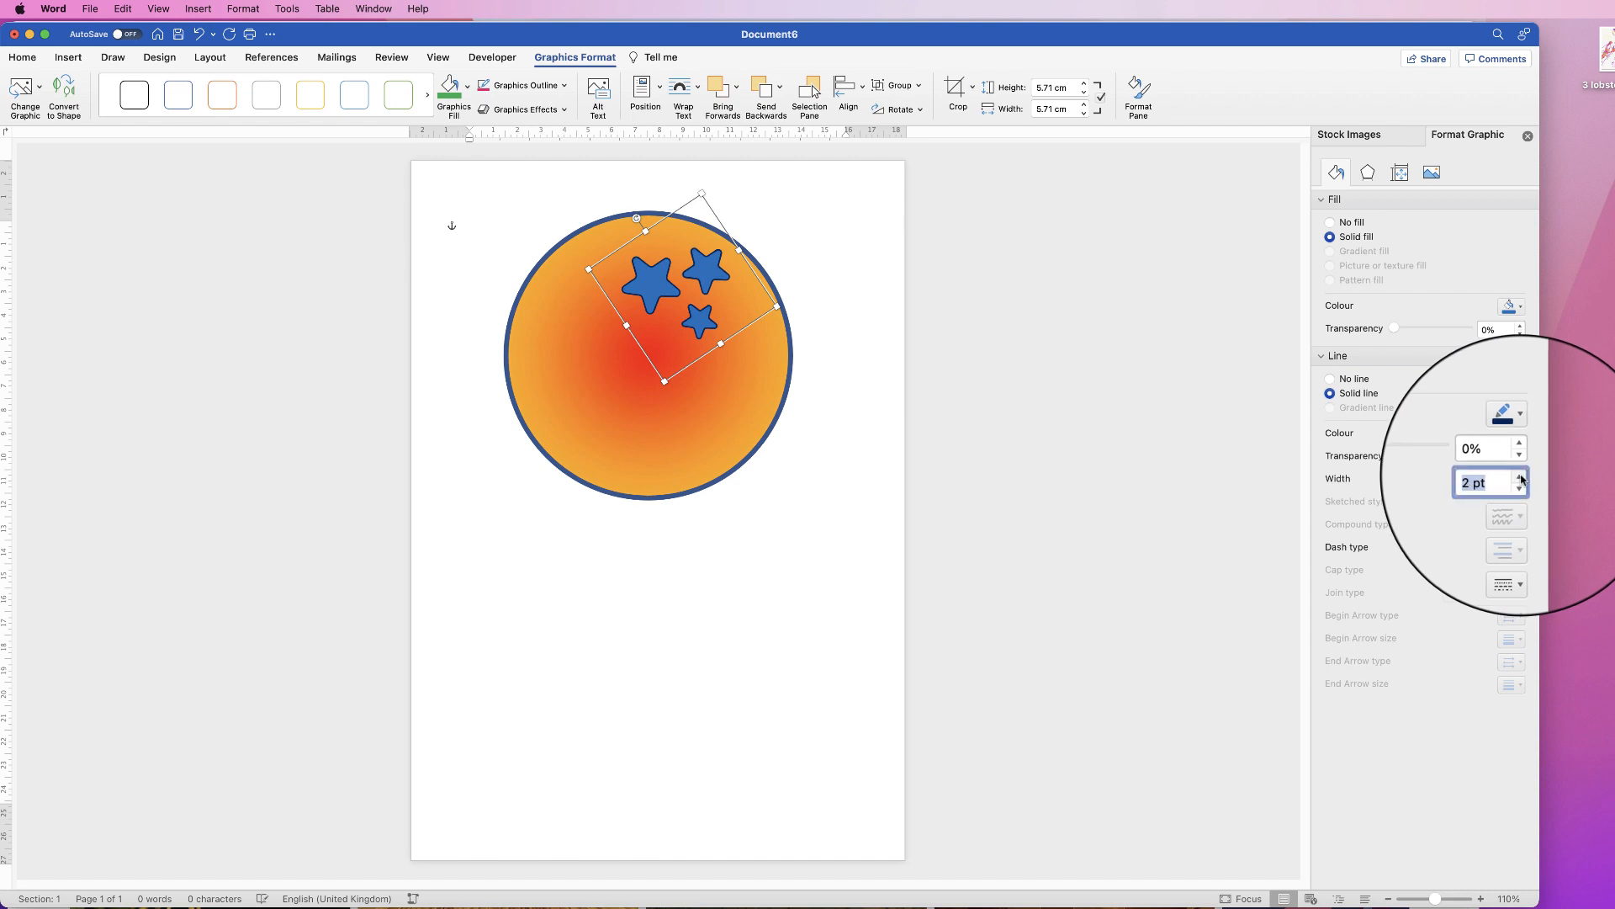
left_click(1521, 477)
left_click(1521, 477)
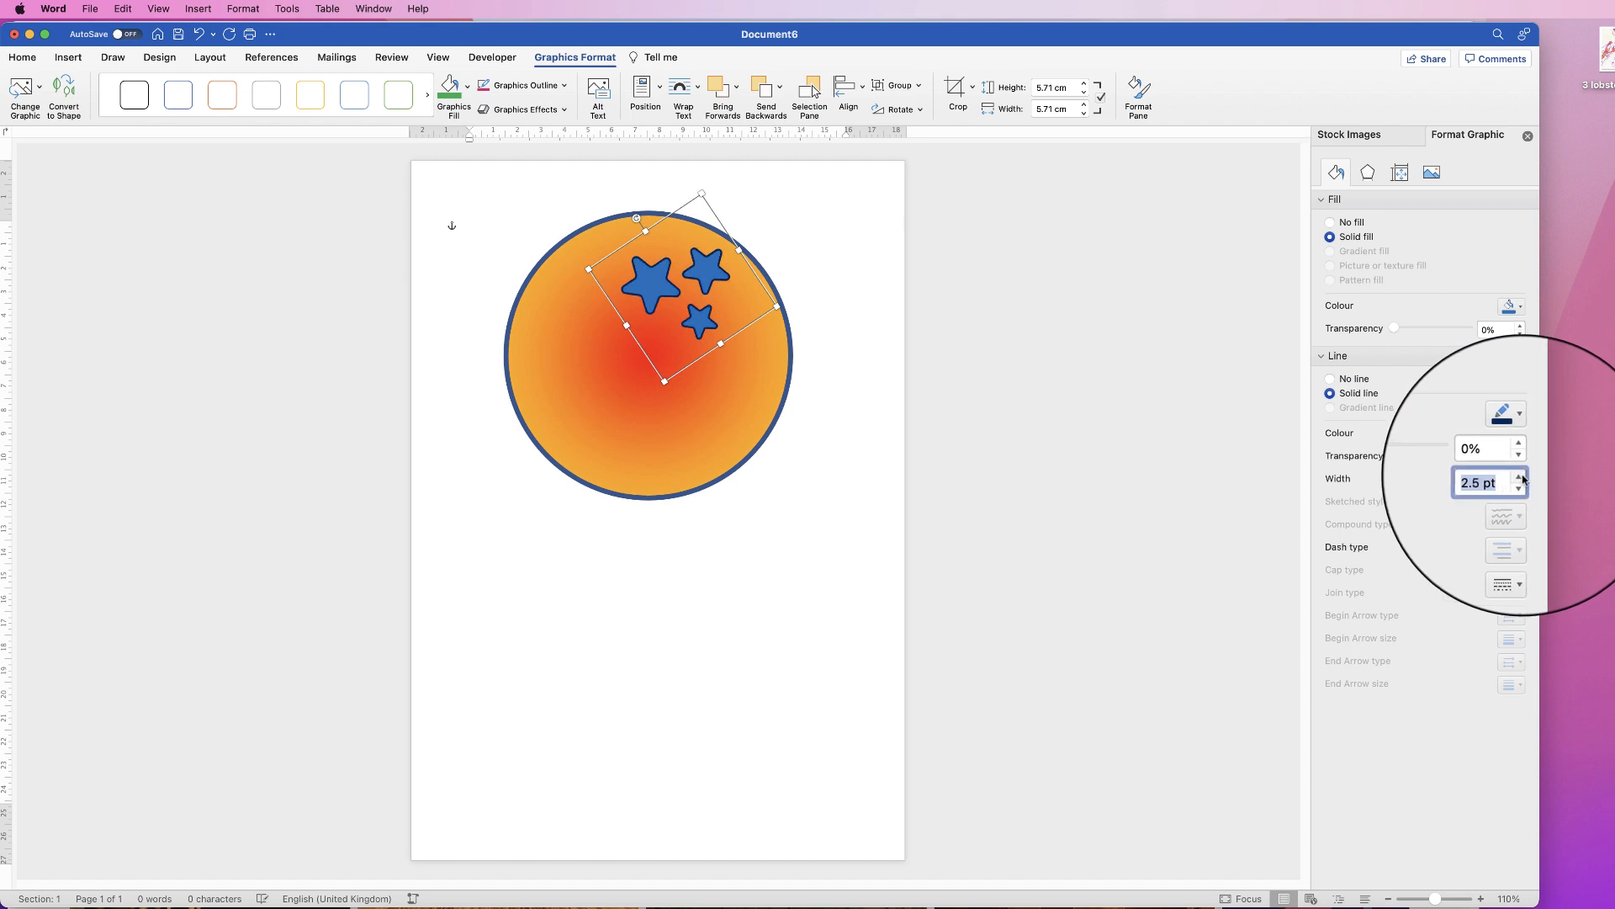
left_click(1512, 305)
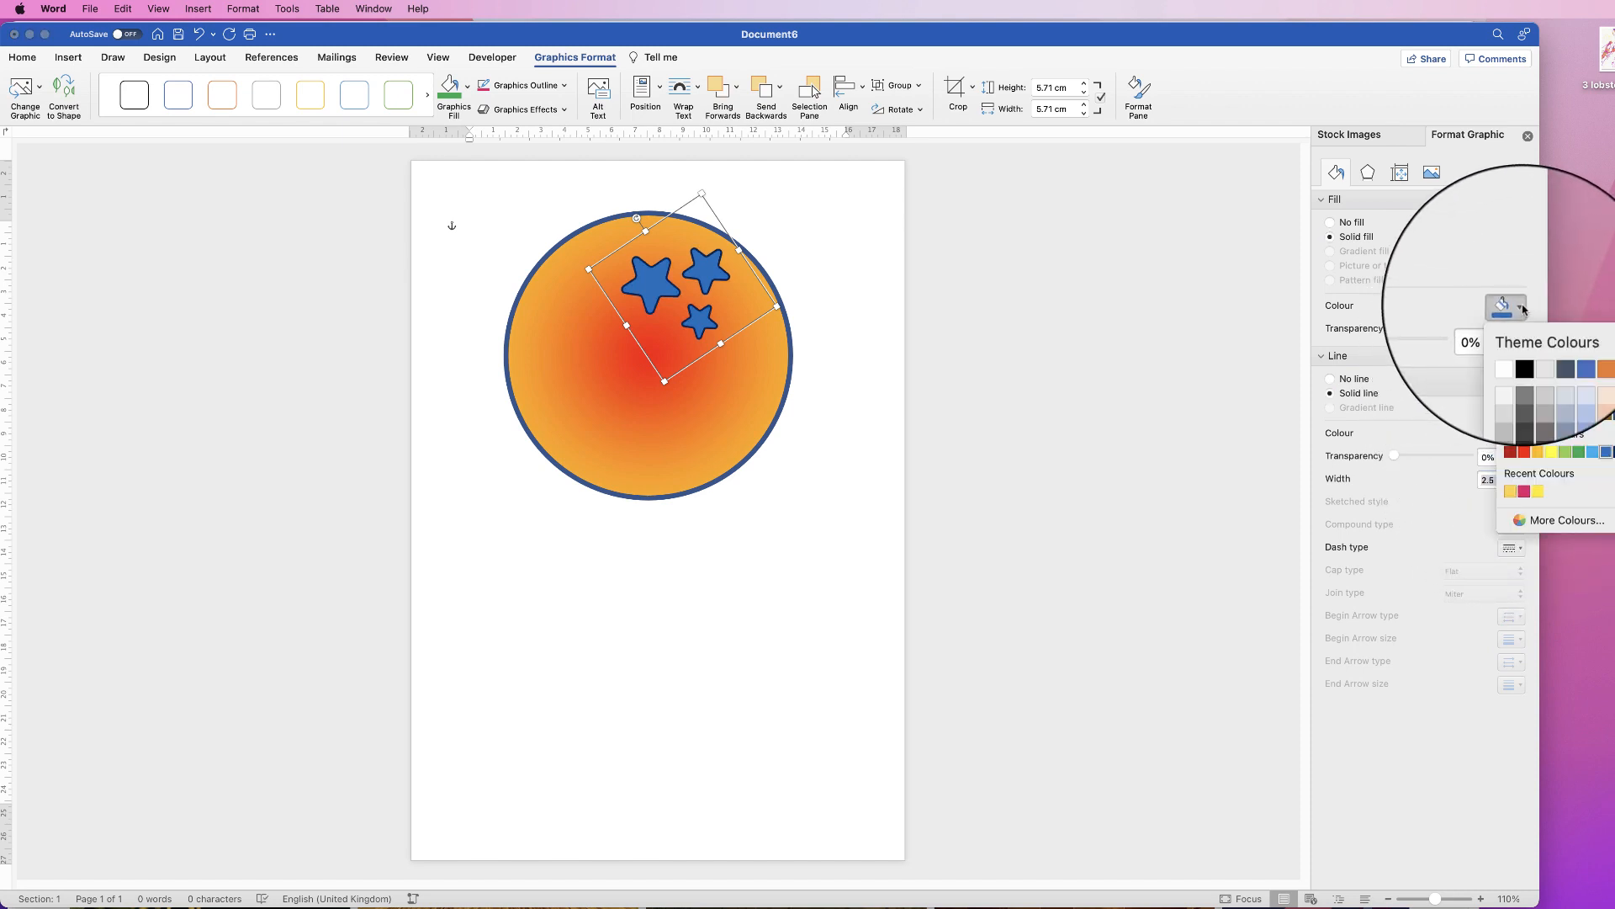
left_click(1553, 454)
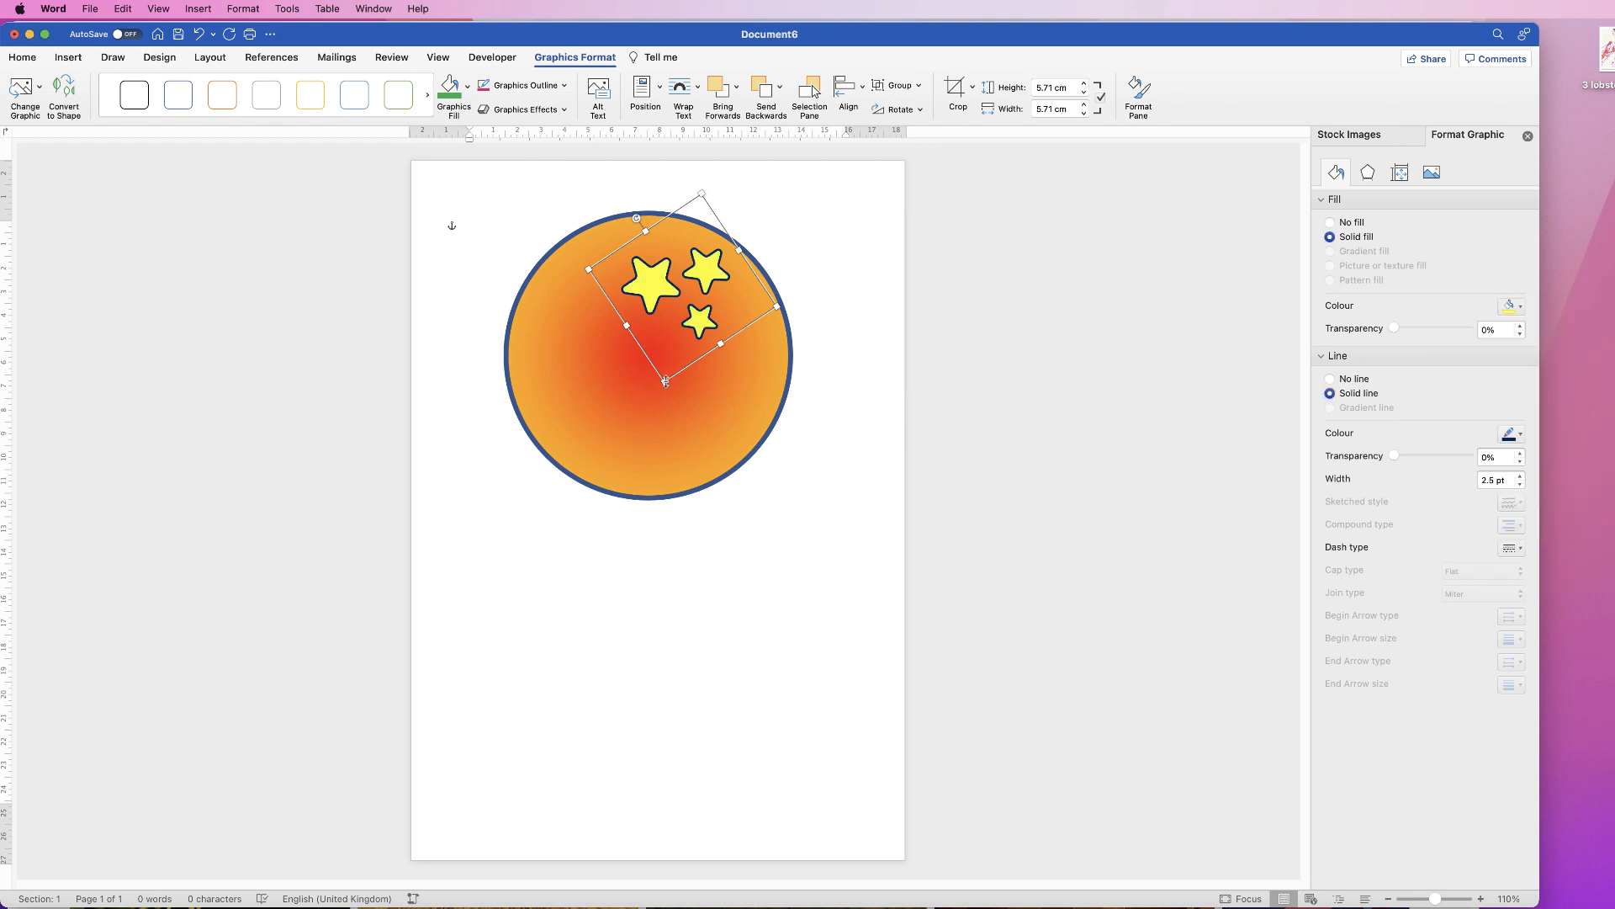
left_click_drag(665, 381, 669, 356)
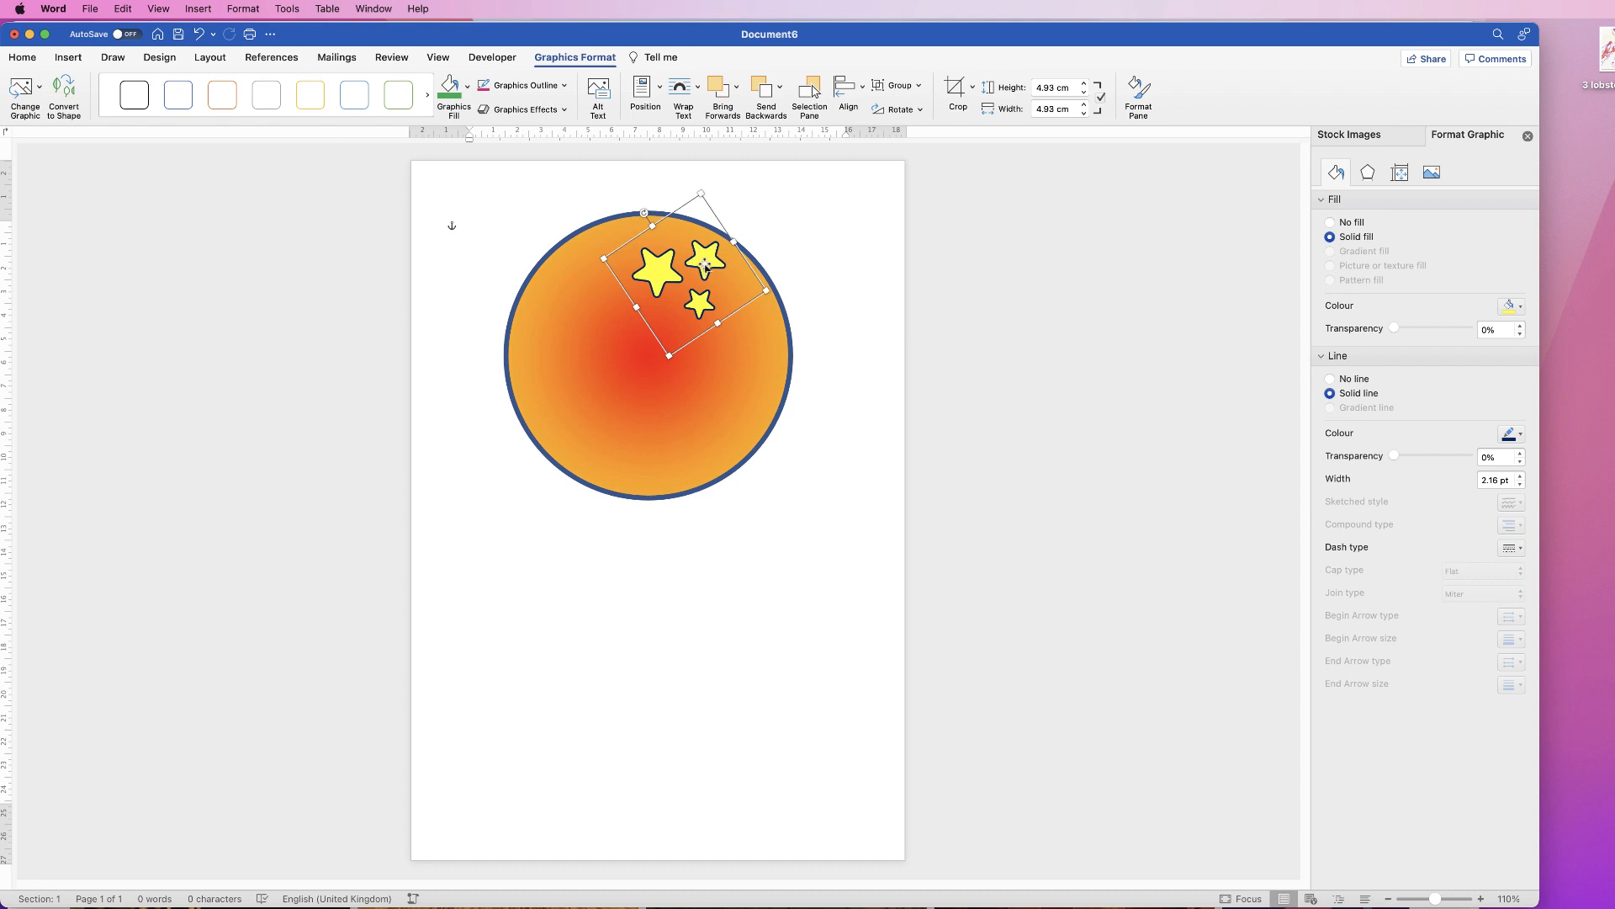
Step: Duplicate the stars to the circle's left and right, shrinking the left copy
left_click_drag(709, 268, 608, 318)
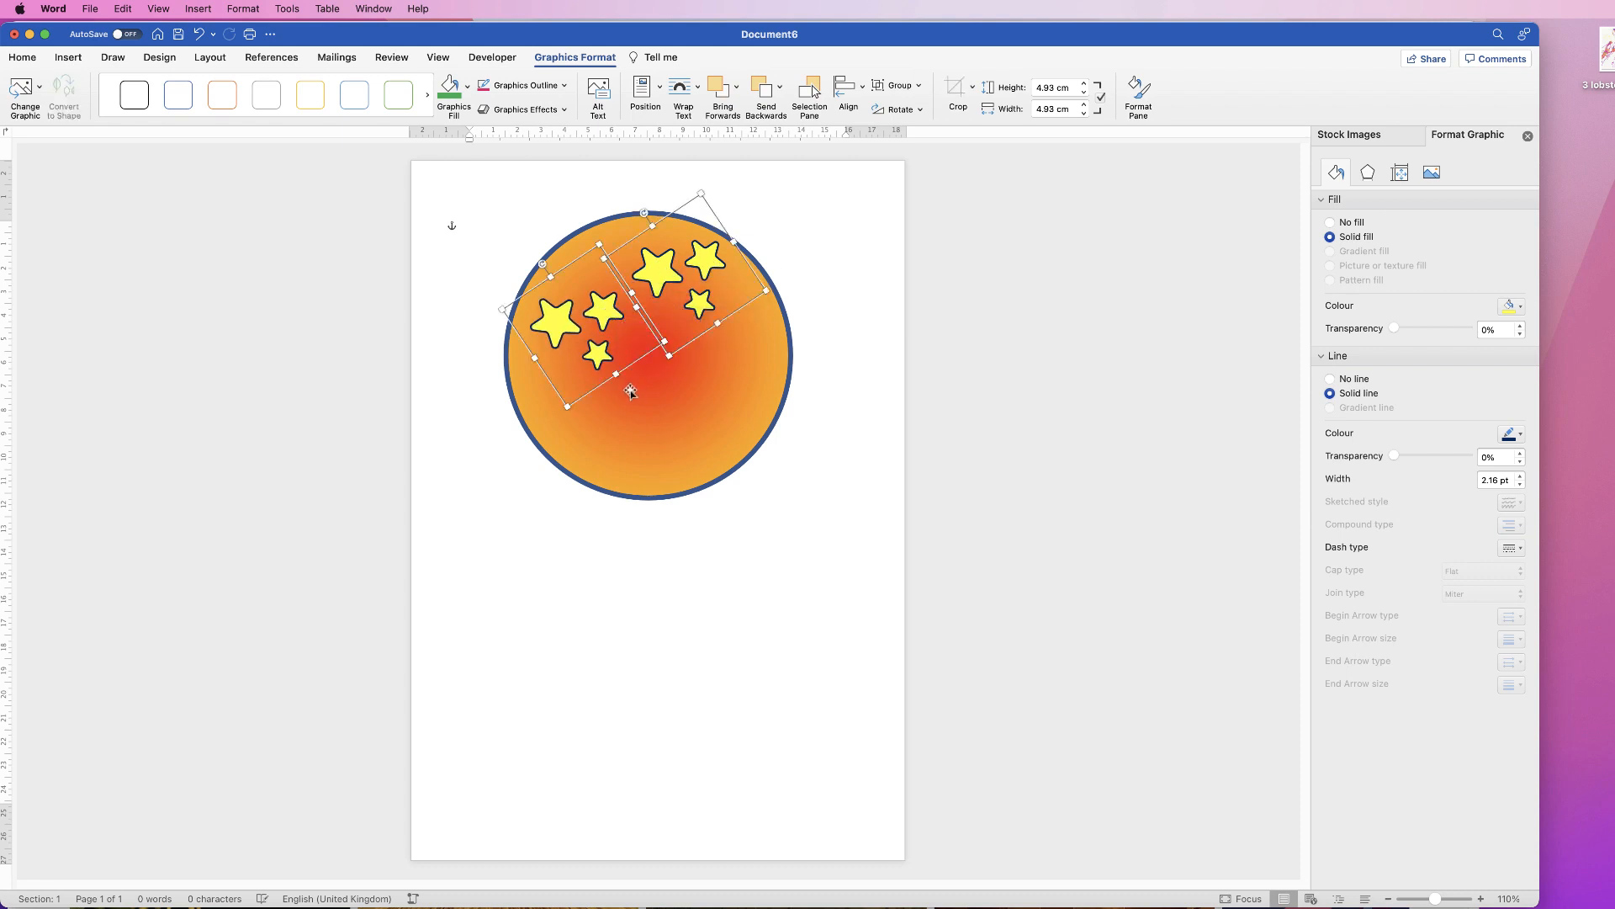
left_click(586, 238)
left_click(600, 245)
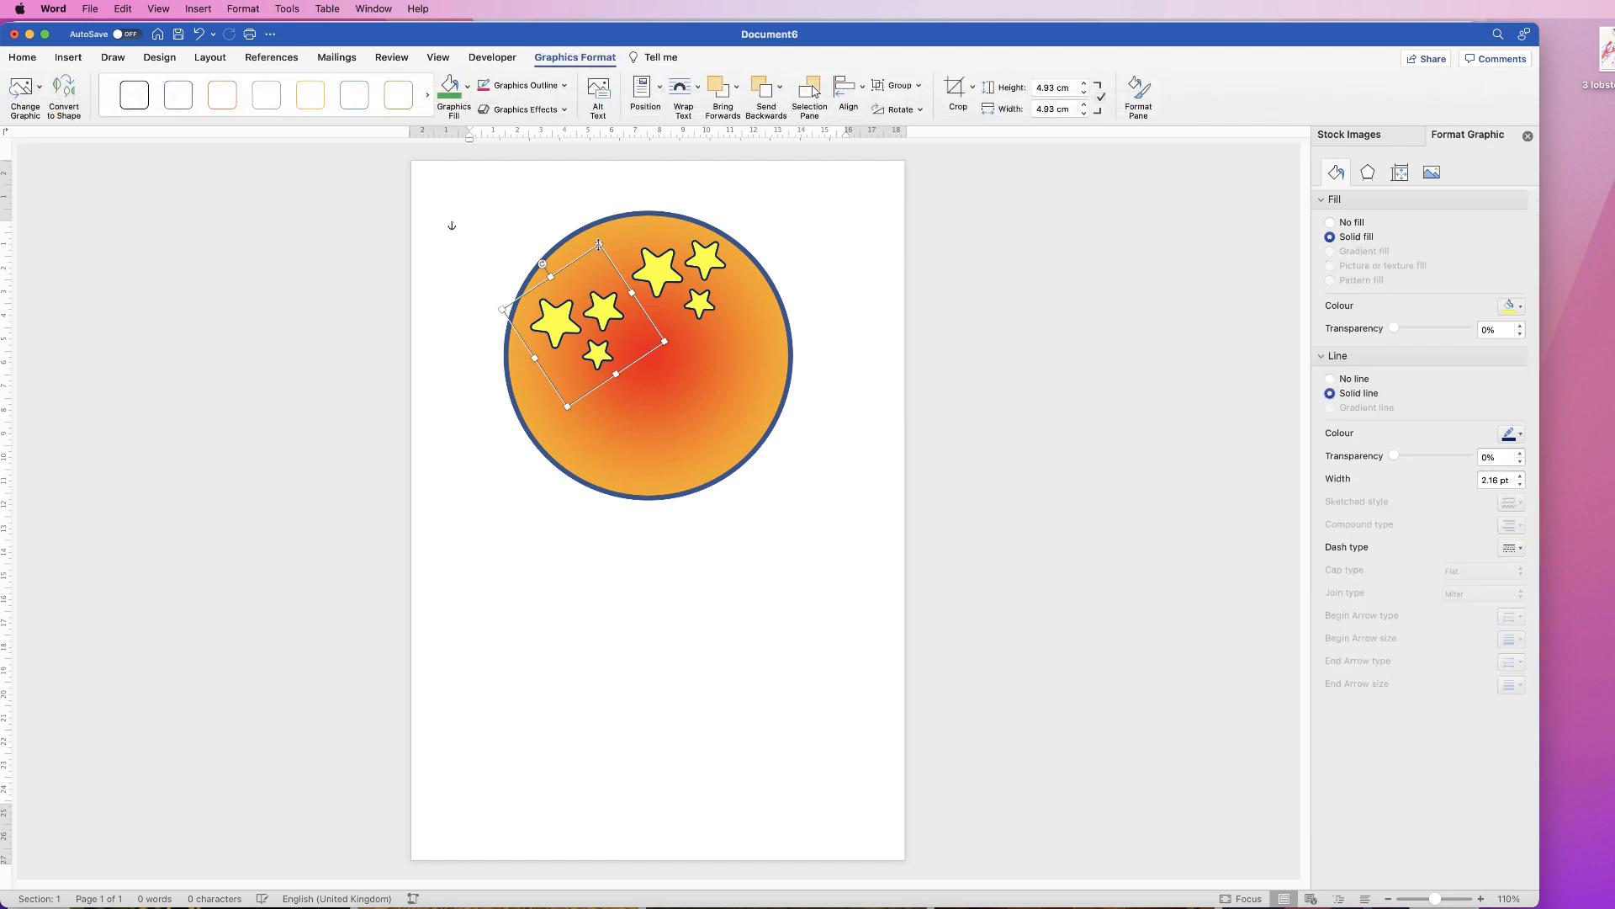
left_click_drag(599, 245, 624, 291)
left_click(674, 335)
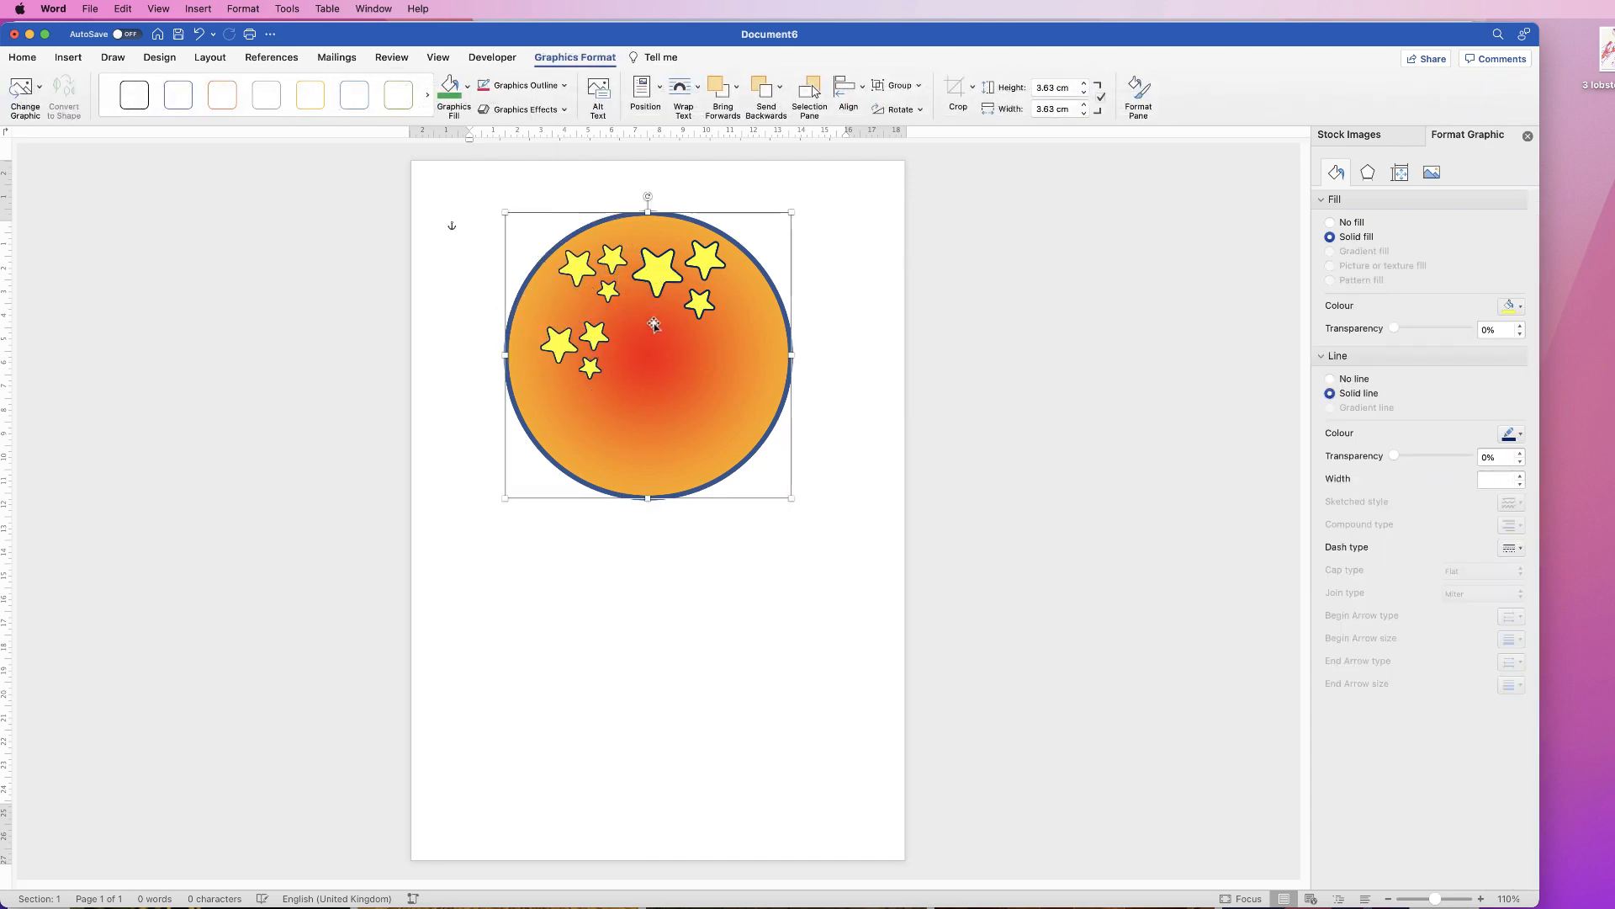
left_click(561, 218)
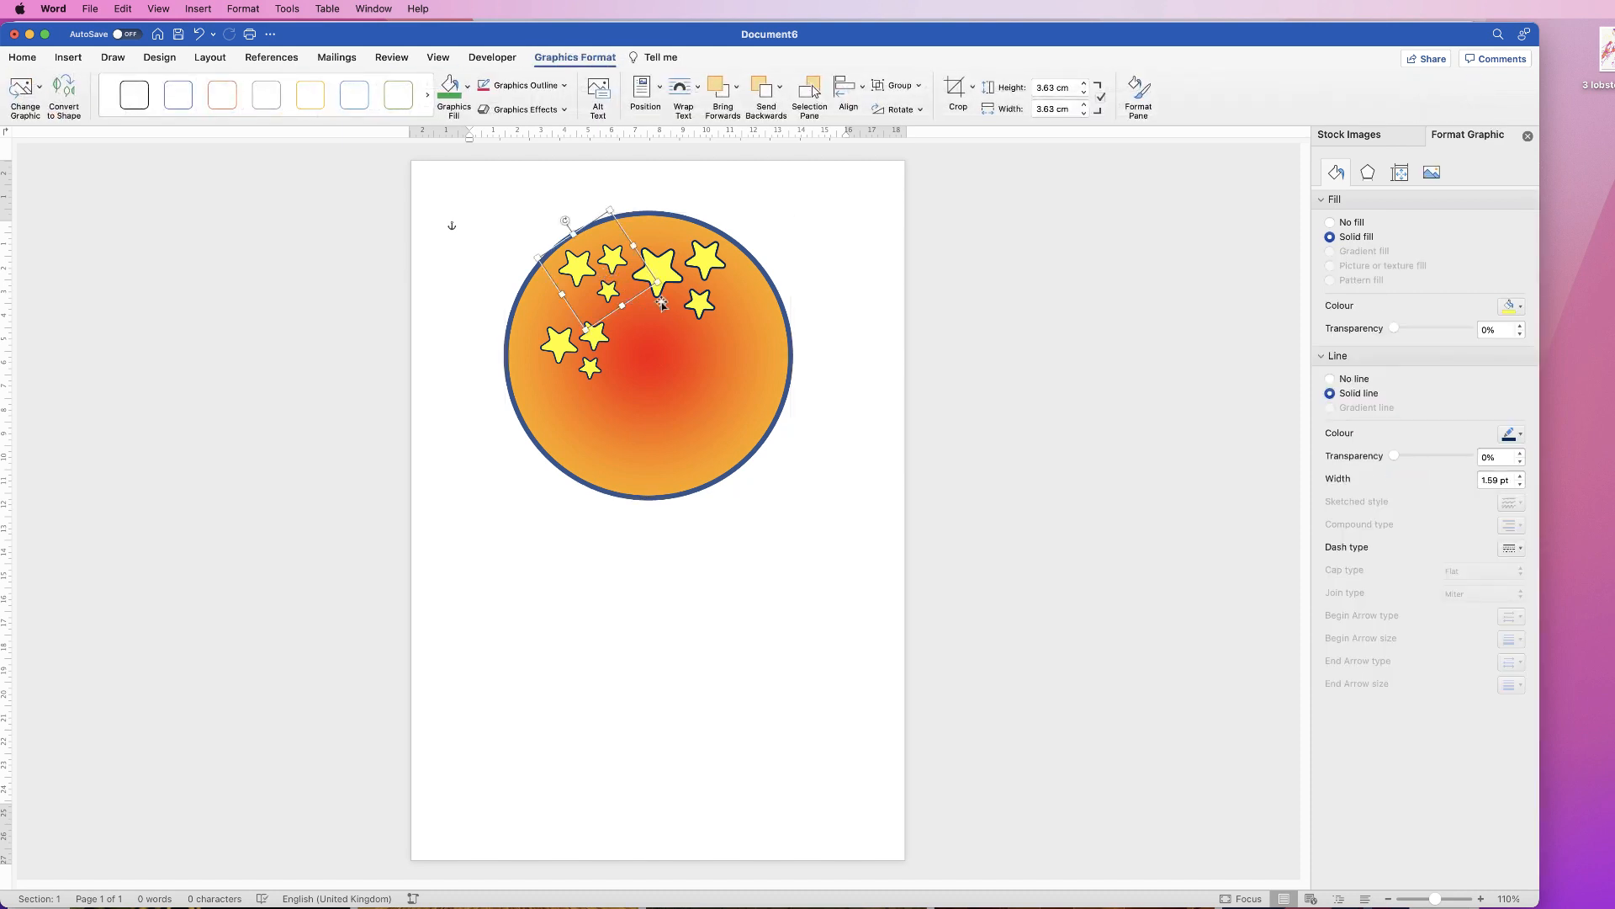
left_click_drag(607, 278, 775, 284)
left_click(674, 357)
left_click(745, 333)
Step: Rotate the top, upper-left and lower-left star copies and add more copies across the circle
left_click(678, 286)
left_click_drag(644, 212, 665, 202)
left_click(603, 268)
left_click_drag(565, 221, 534, 313)
left_click(590, 353)
left_click_drag(595, 367, 559, 387)
left_click_drag(566, 352, 680, 294)
left_click(647, 428)
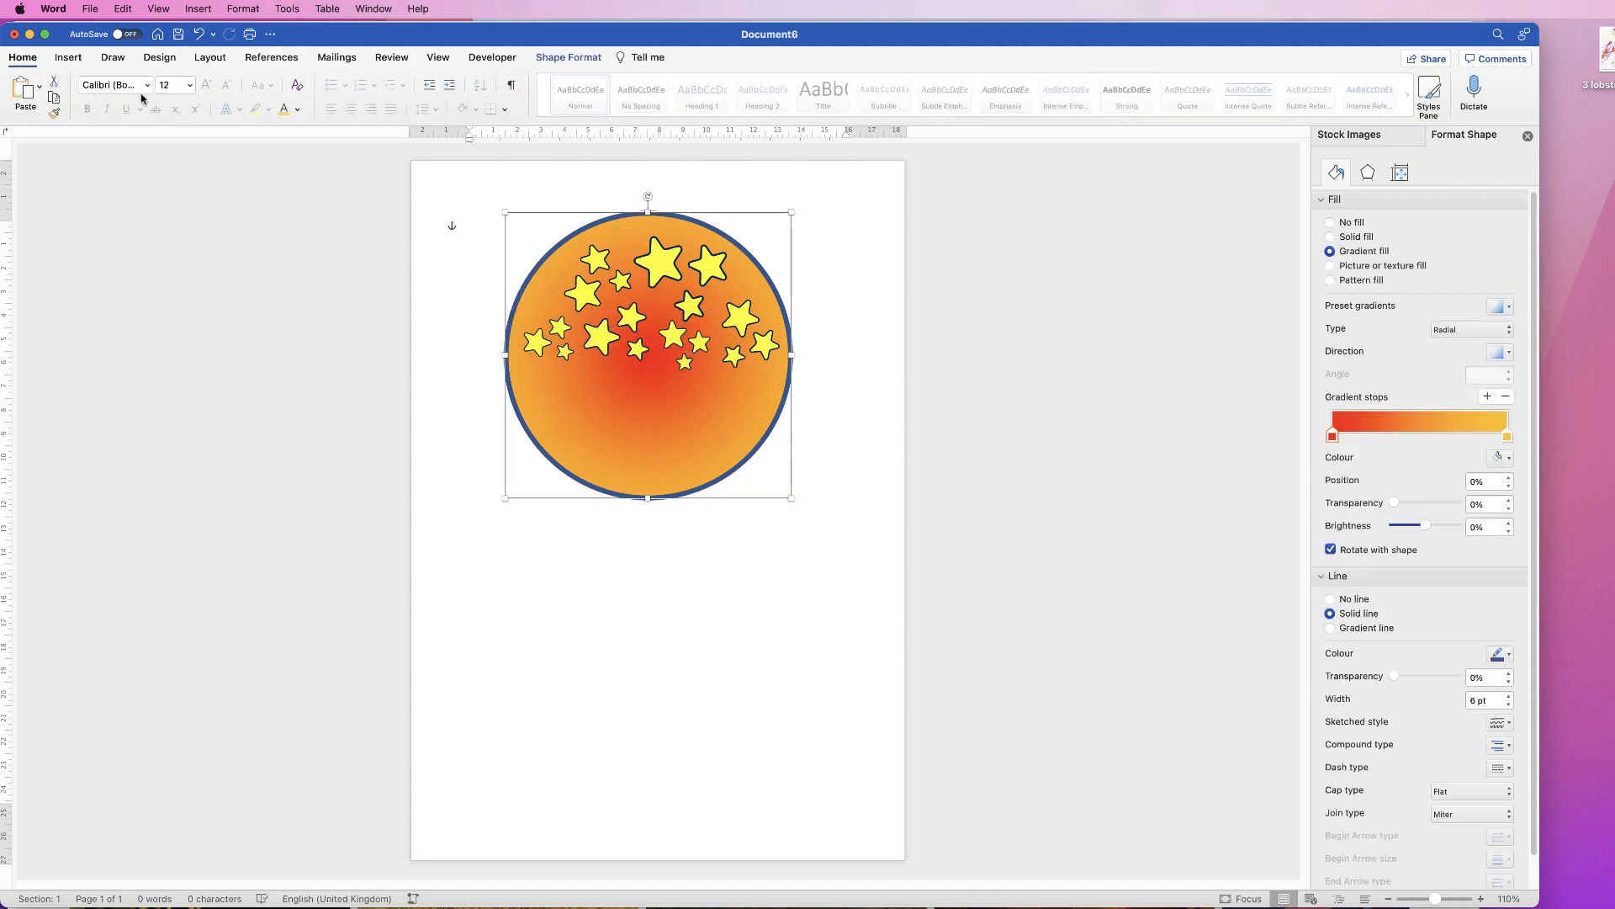
Step: Add plain black WordArt 'WELL DONE', place it at the circle's lower centre and widen it to 8.16 cm
left_click(68, 57)
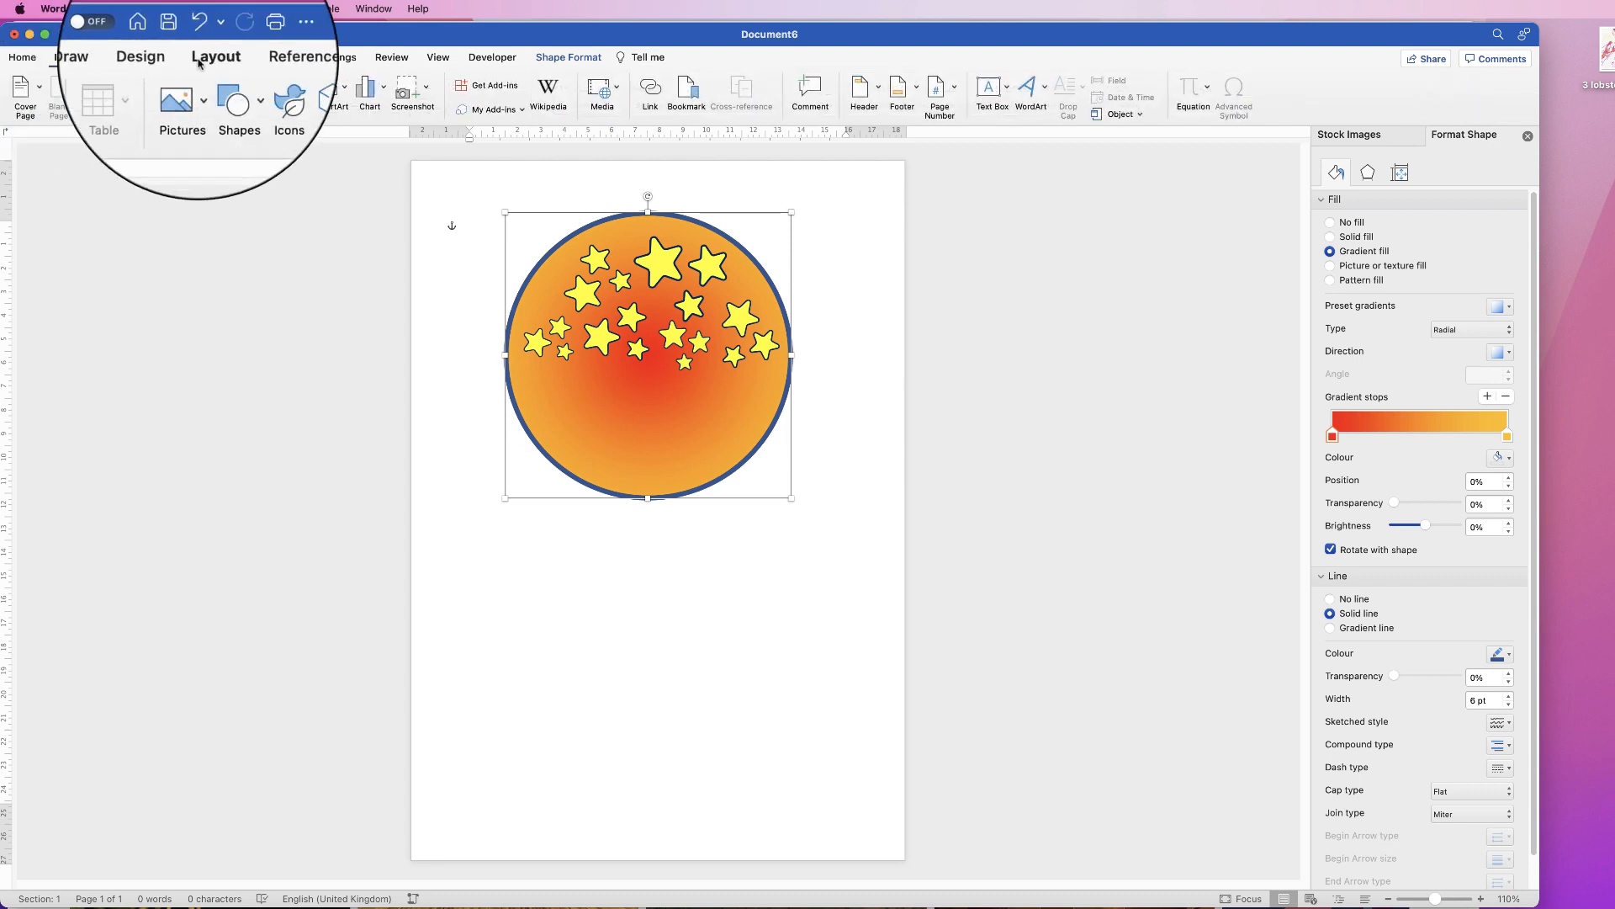
left_click(1042, 92)
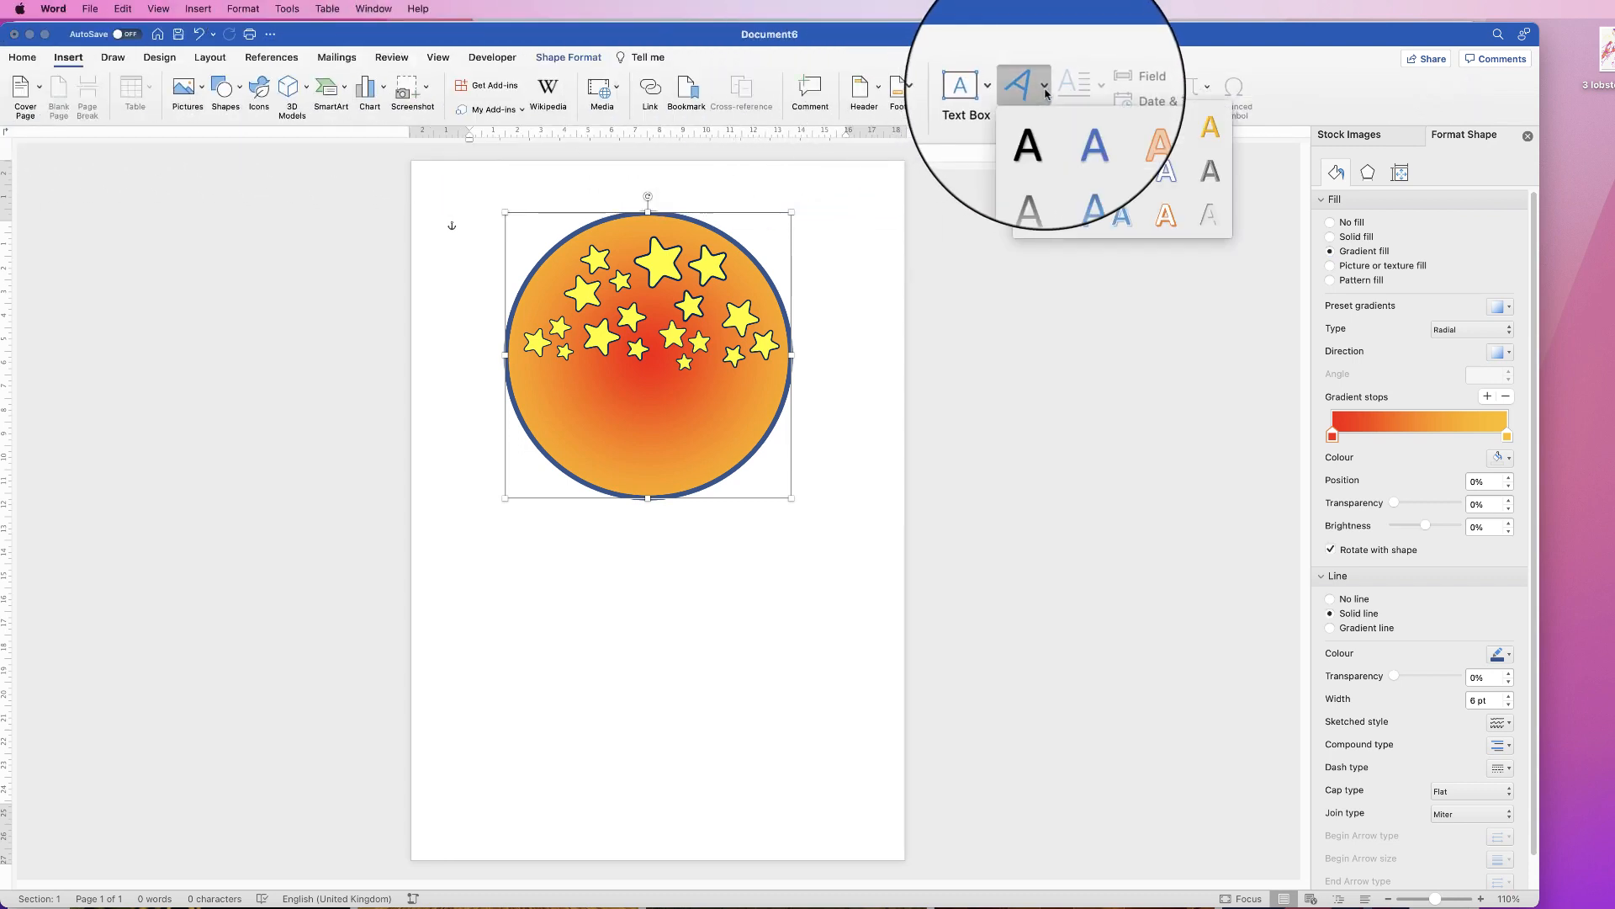
left_click(1034, 133)
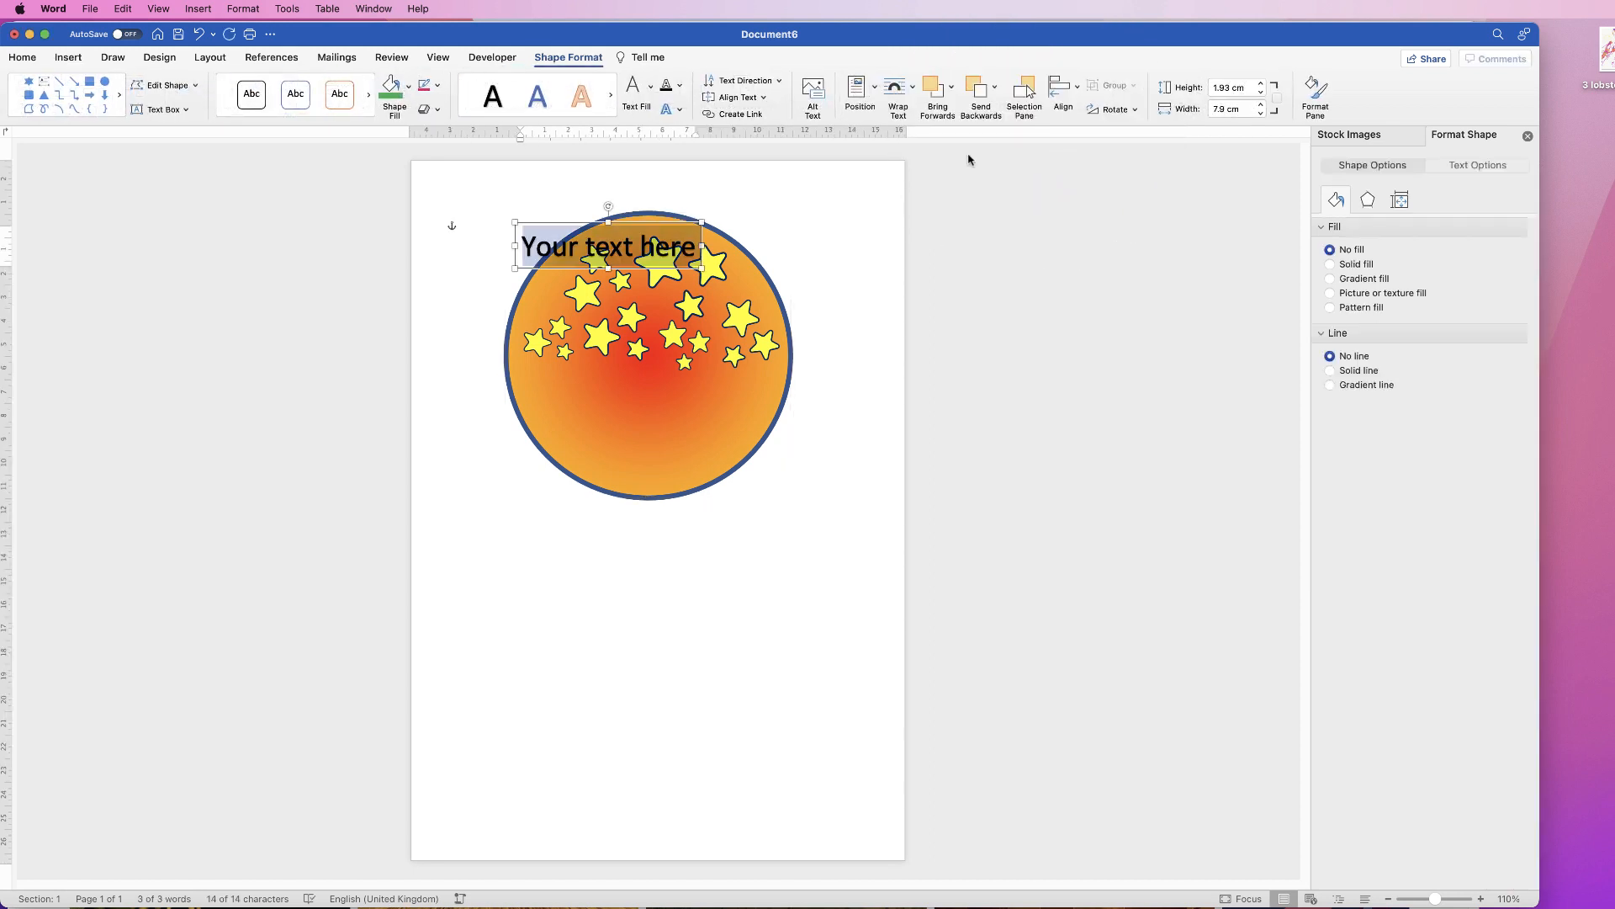
type("WELL DONE")
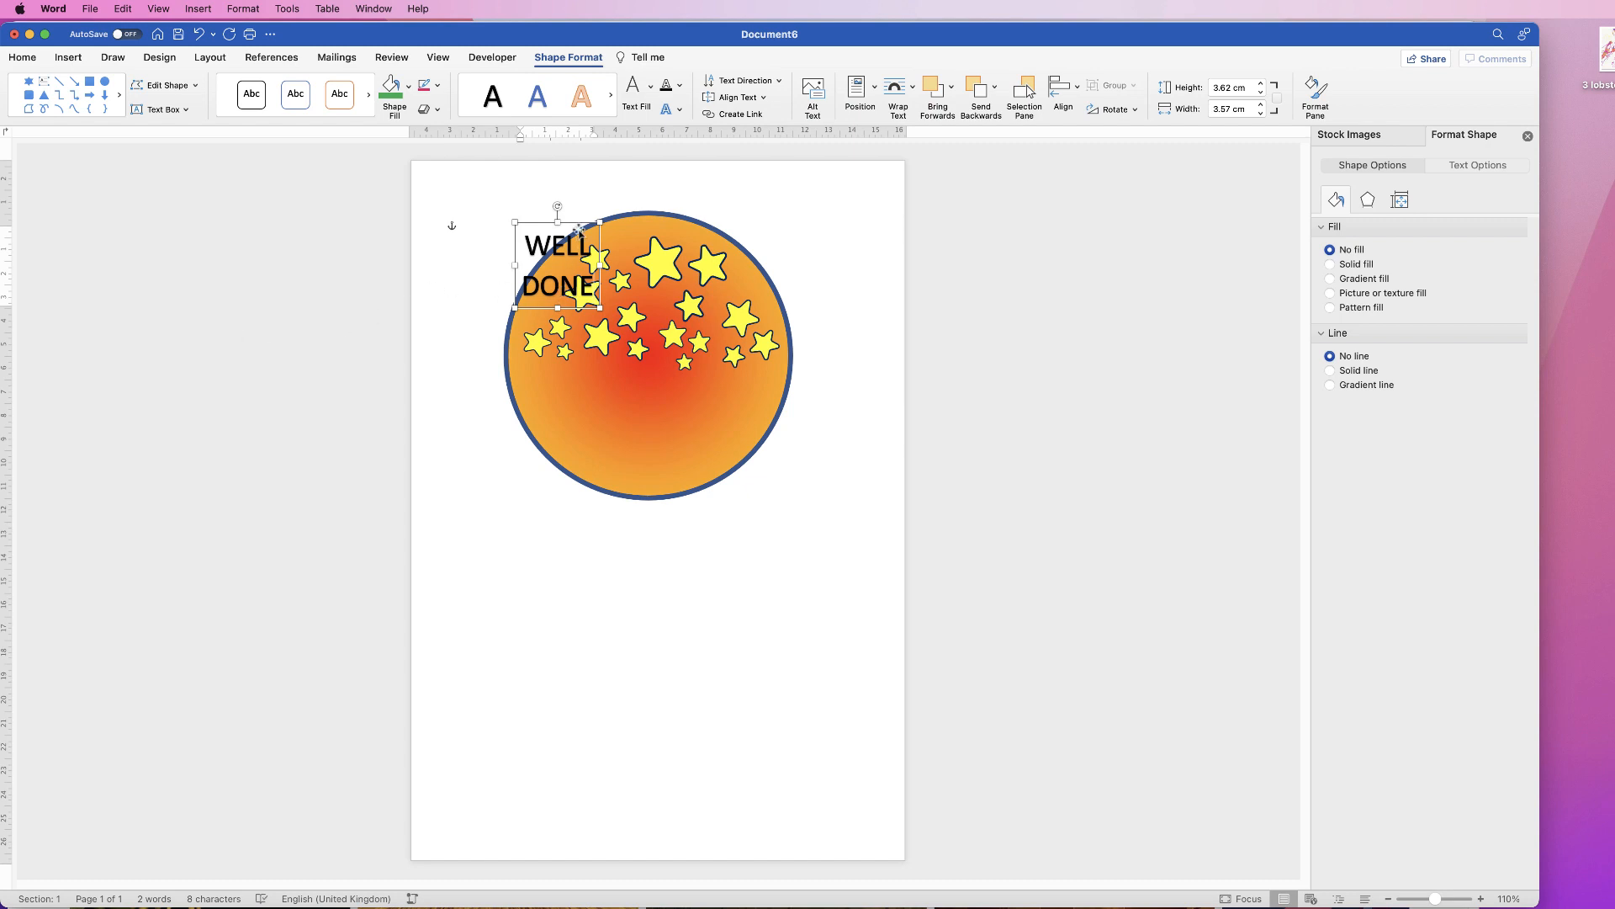
left_click_drag(577, 222, 742, 421)
left_click_drag(600, 418, 551, 419)
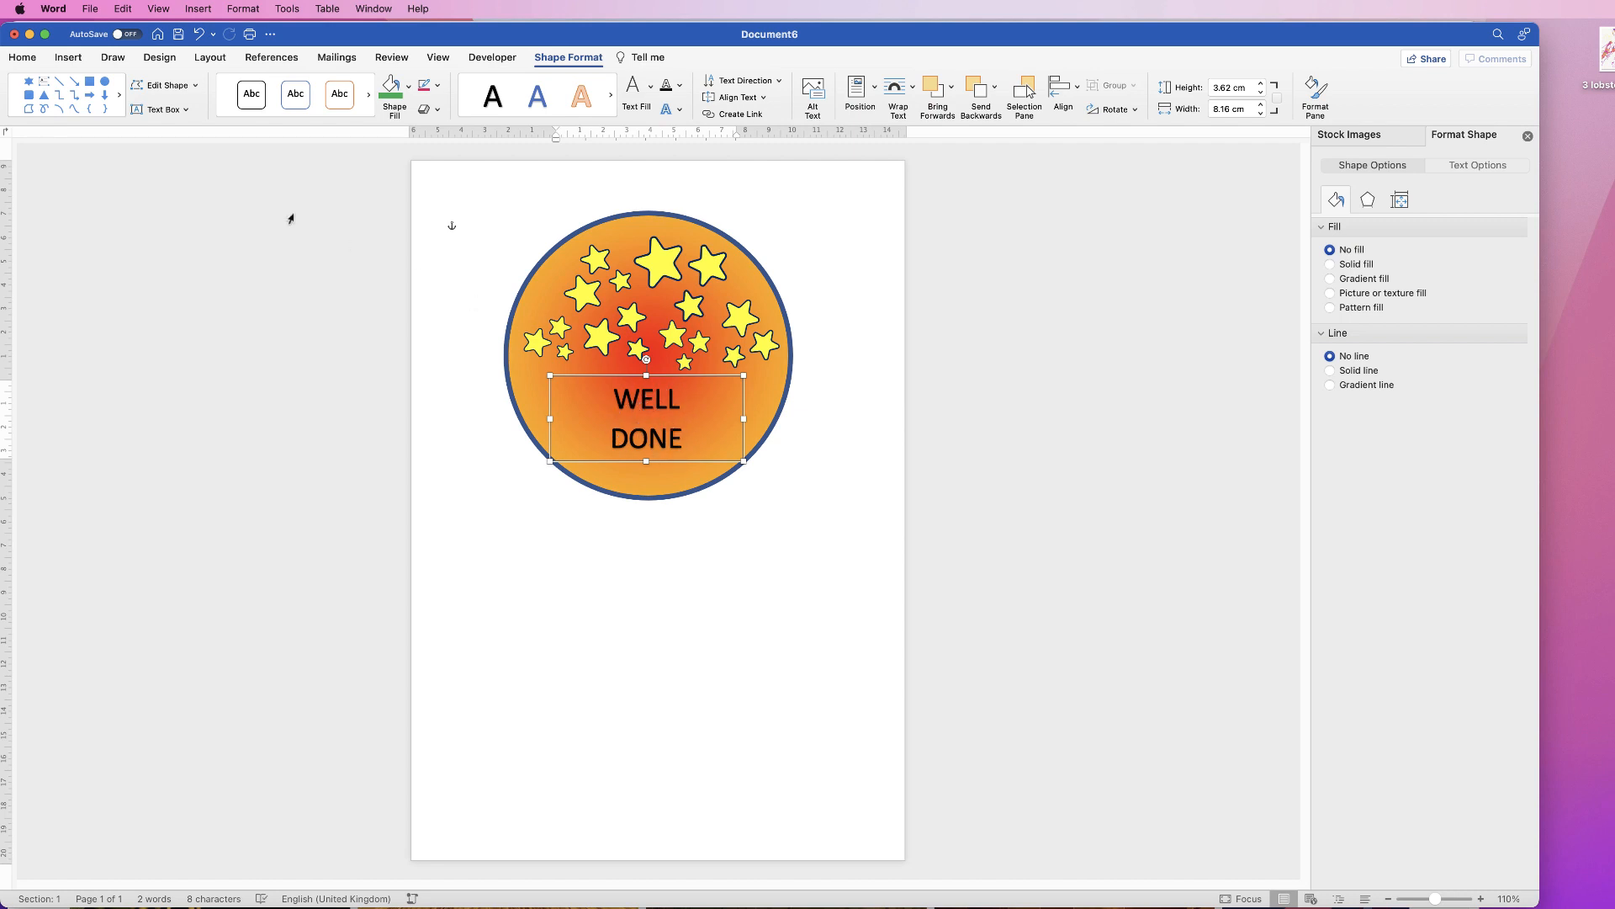
Step: Apply Arial Rounded MT to WELL DONE, enlarge it to 48 pt and make it bold
left_click(23, 58)
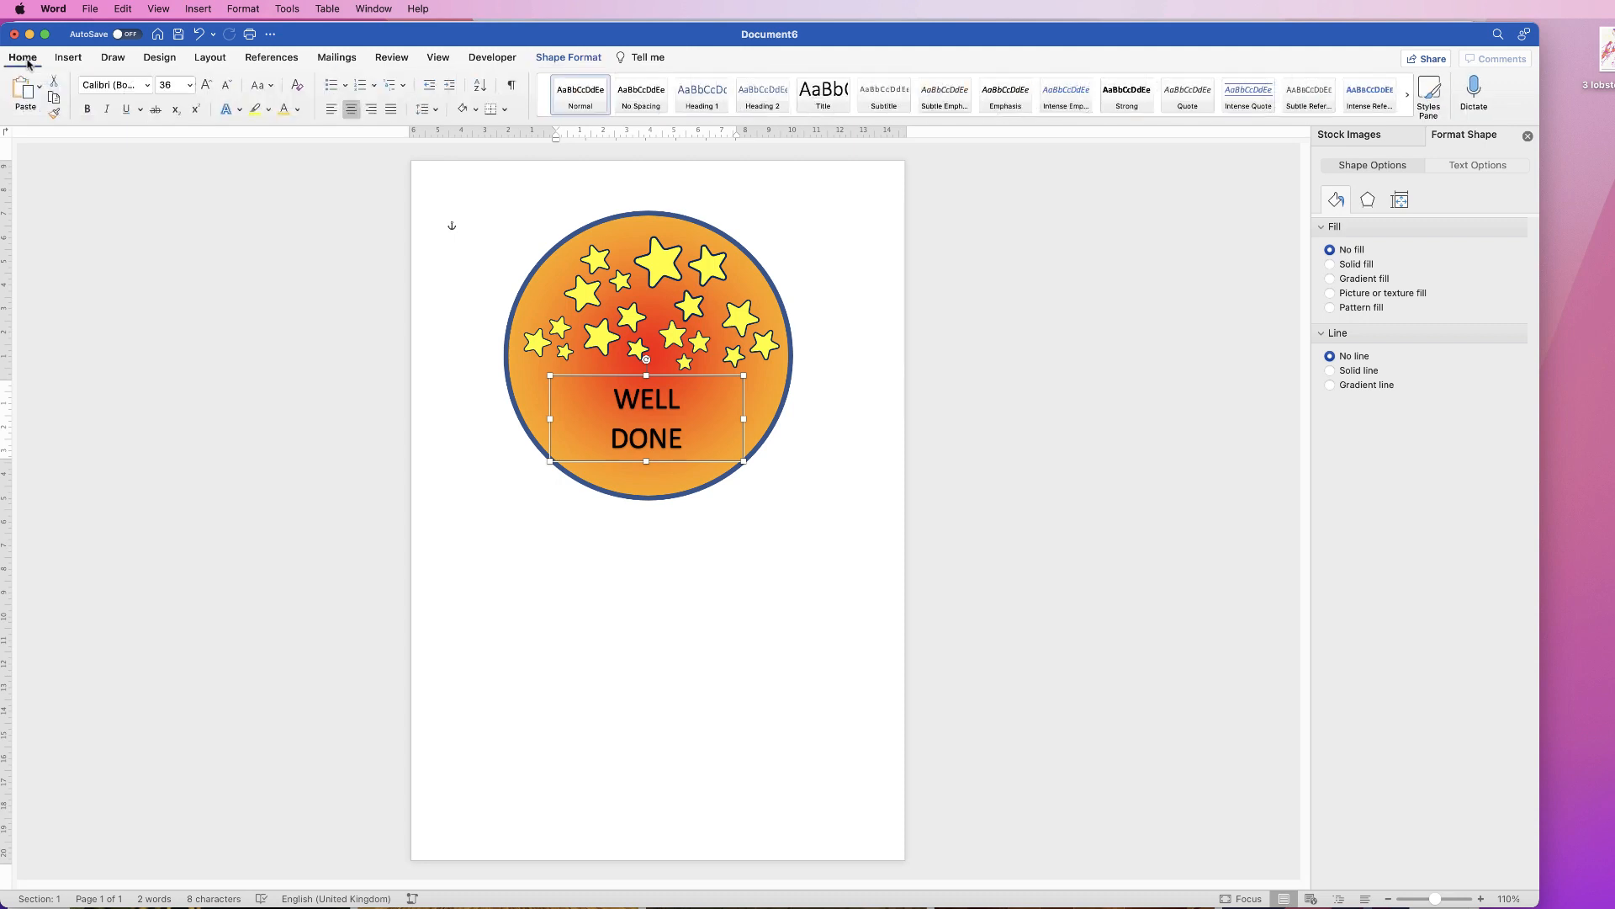
left_click(148, 86)
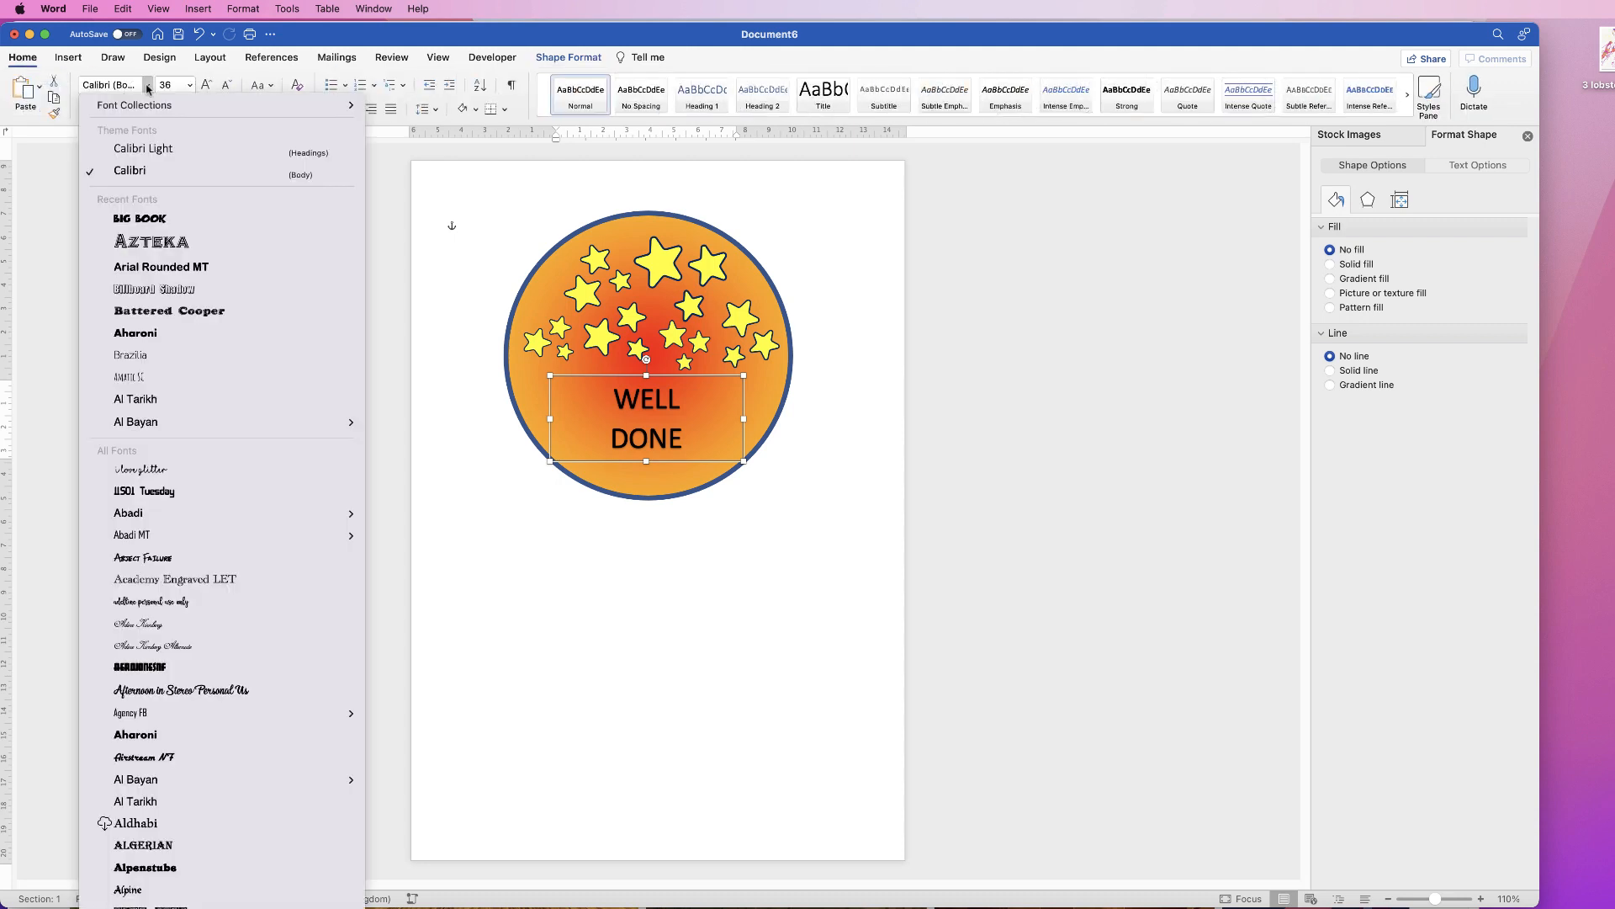
left_click(152, 269)
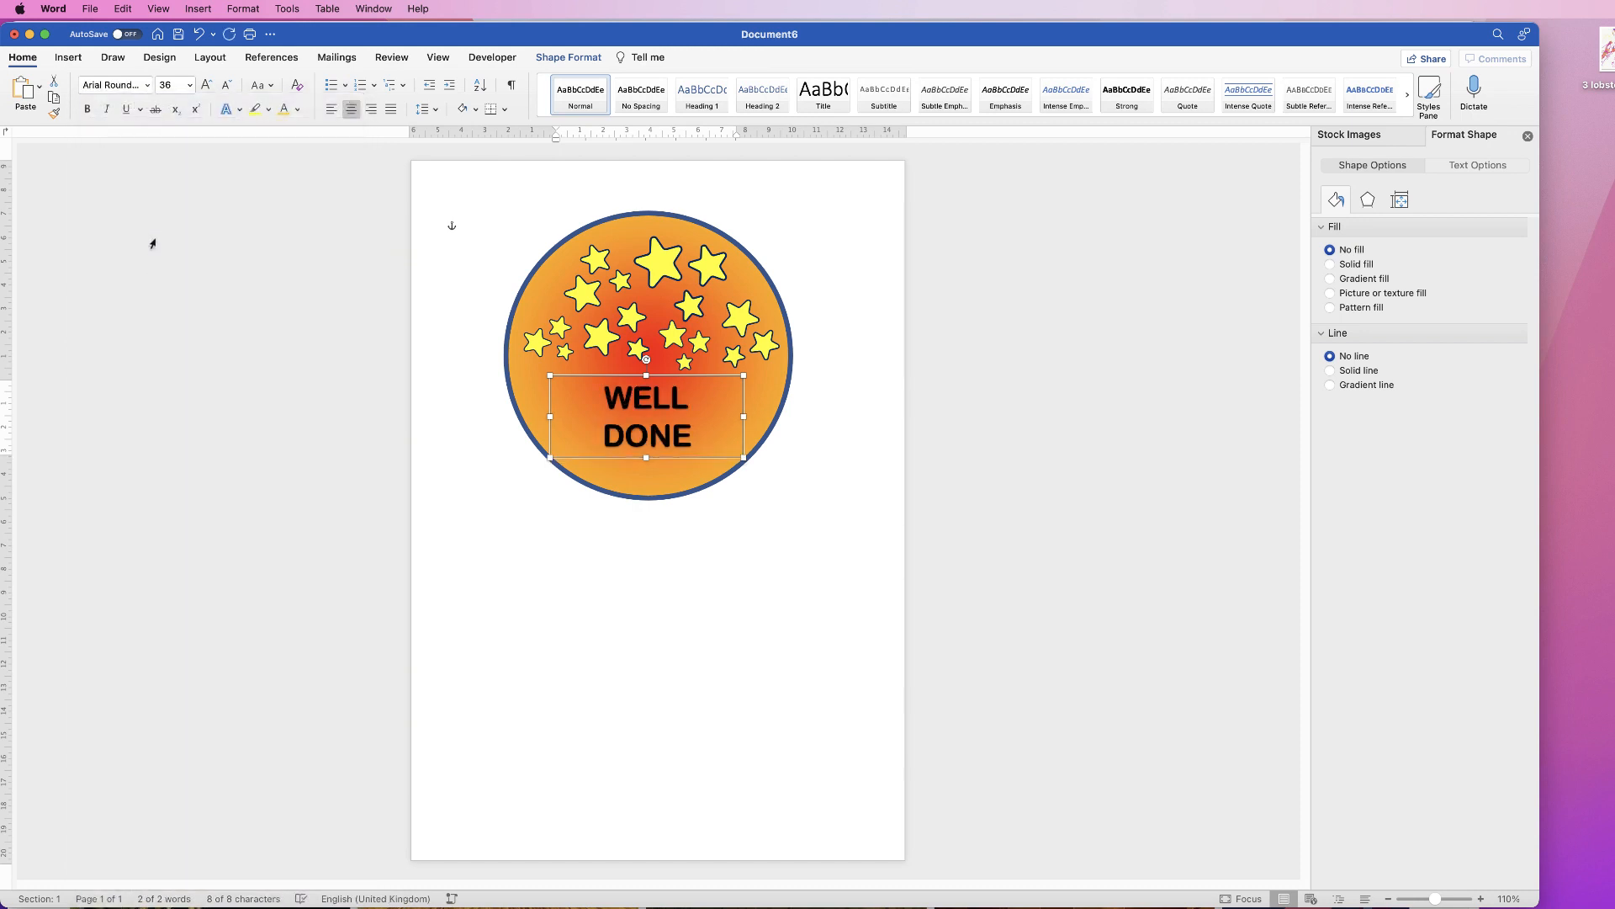
left_click(206, 86)
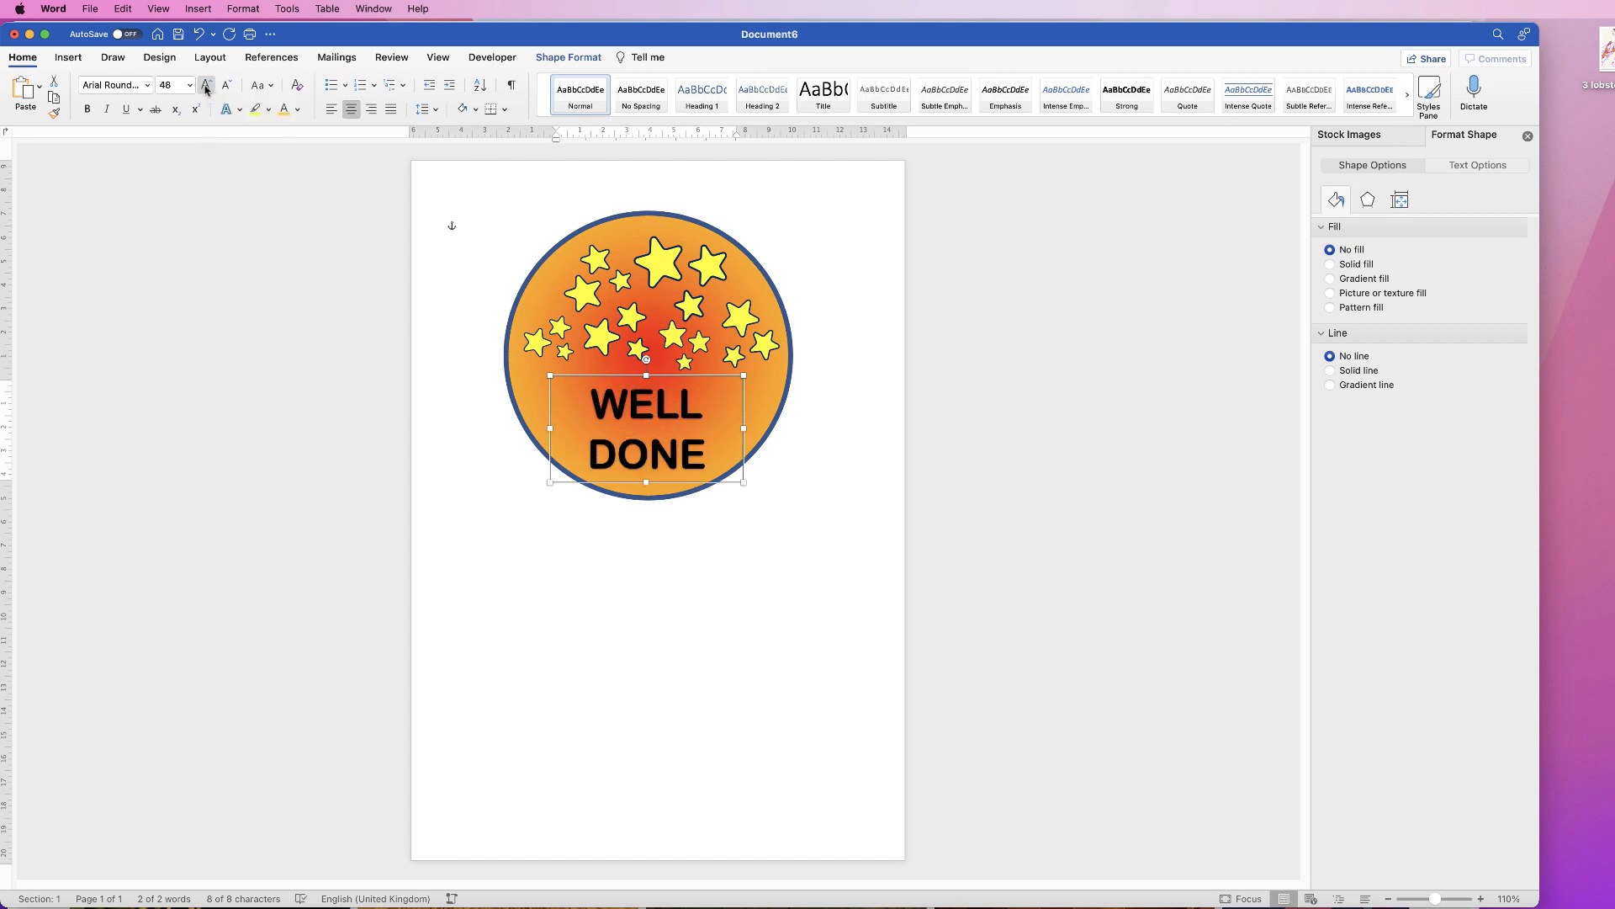
left_click(87, 110)
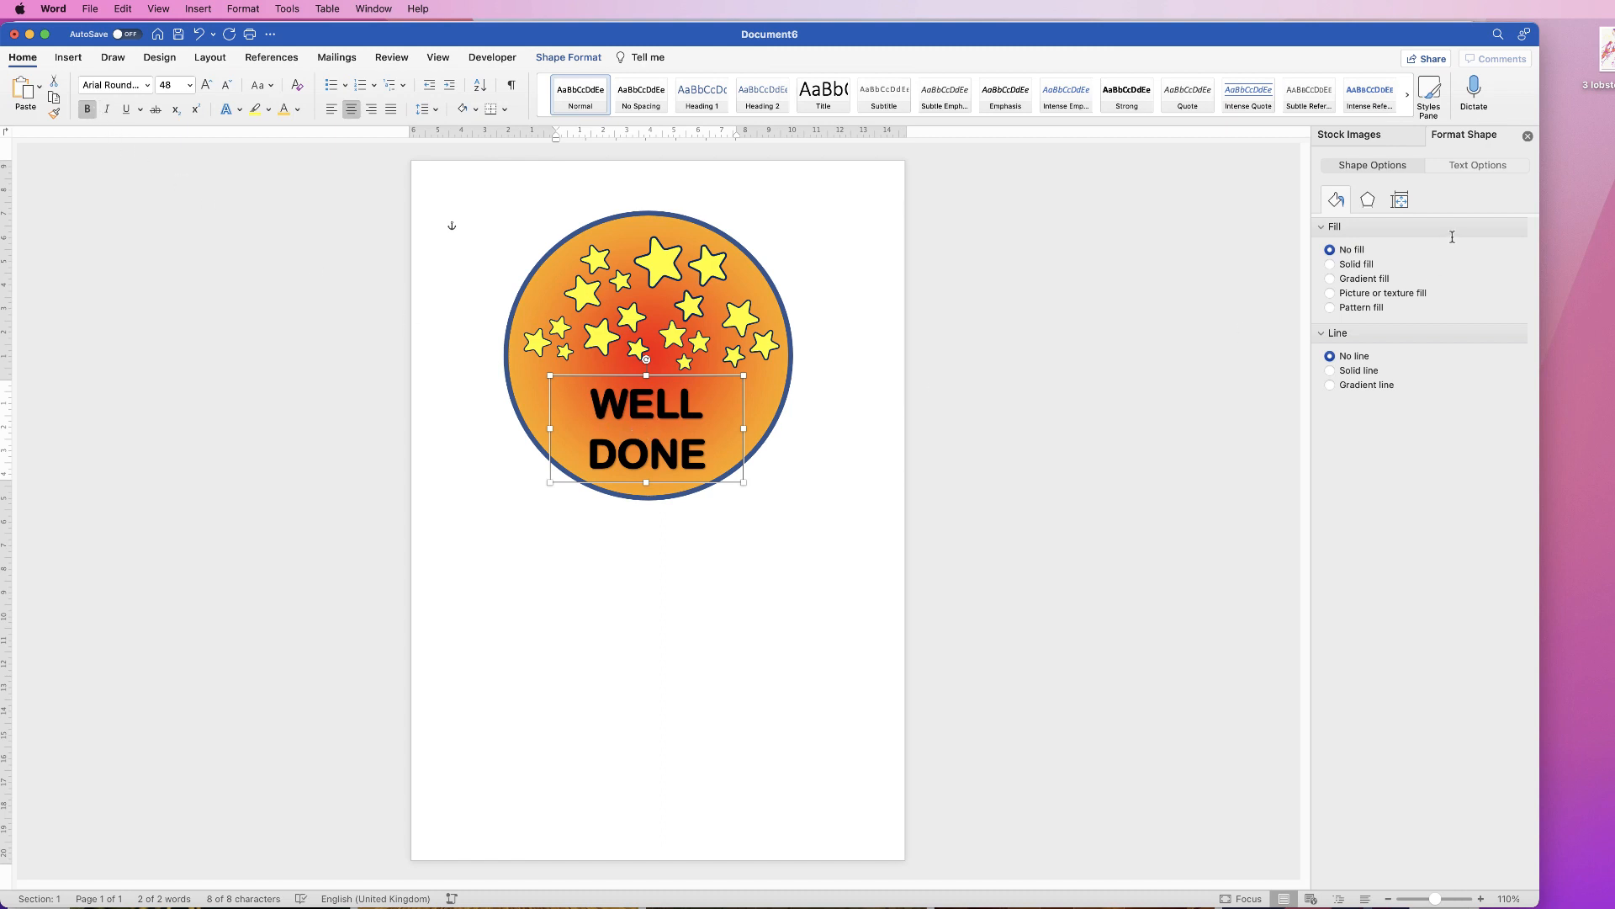
Step: Fill the WELL DONE letters with yellow
left_click(1459, 166)
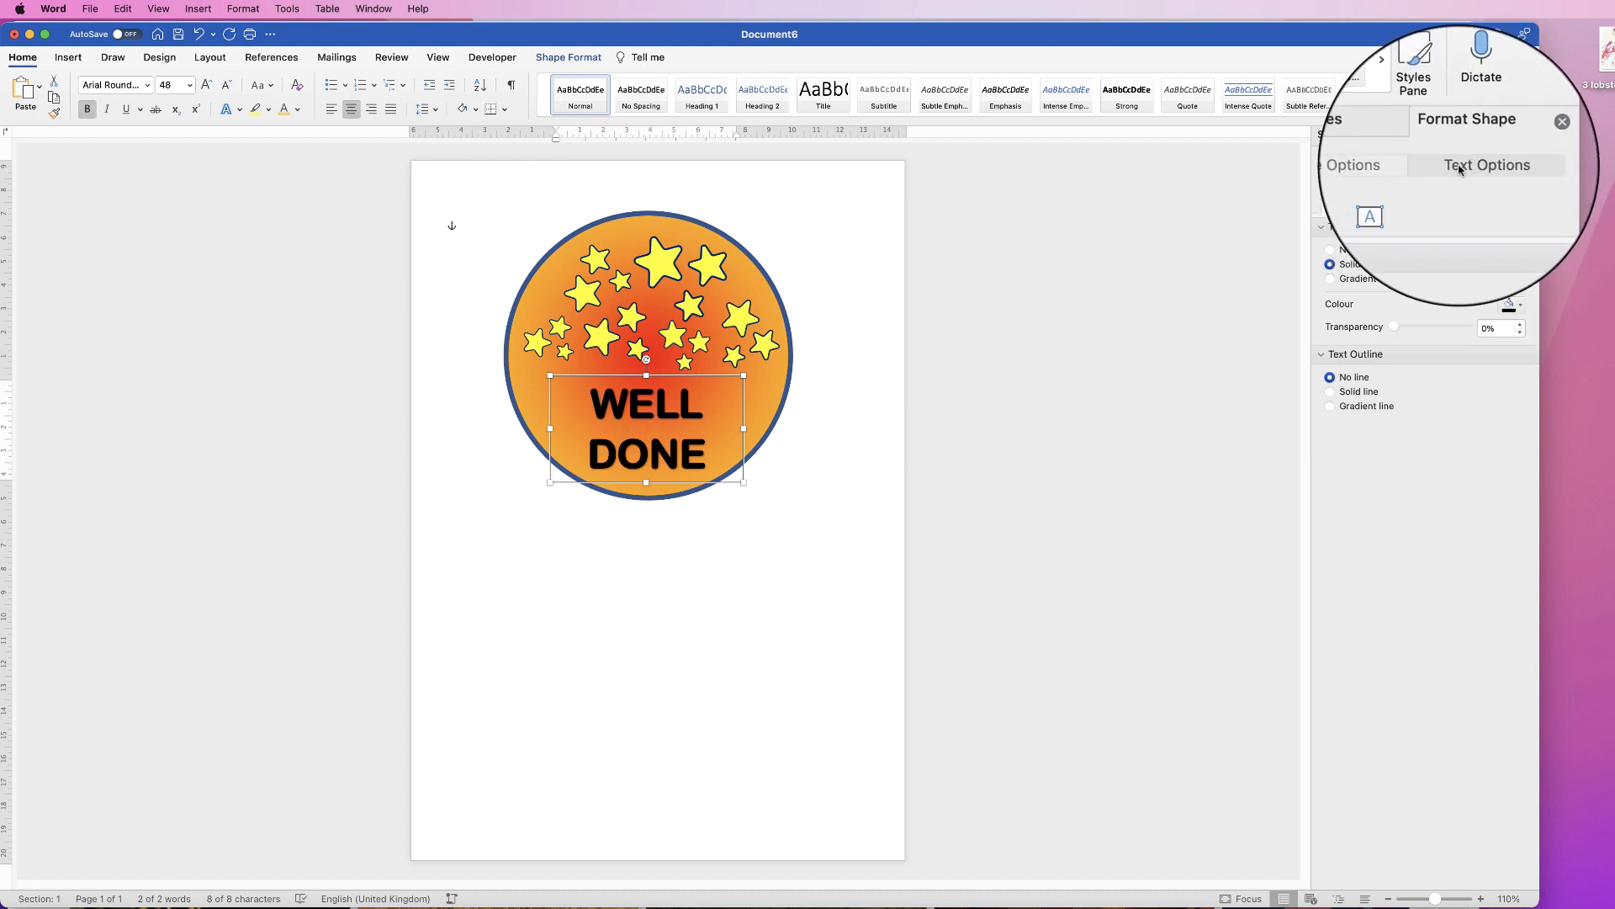
left_click(1520, 306)
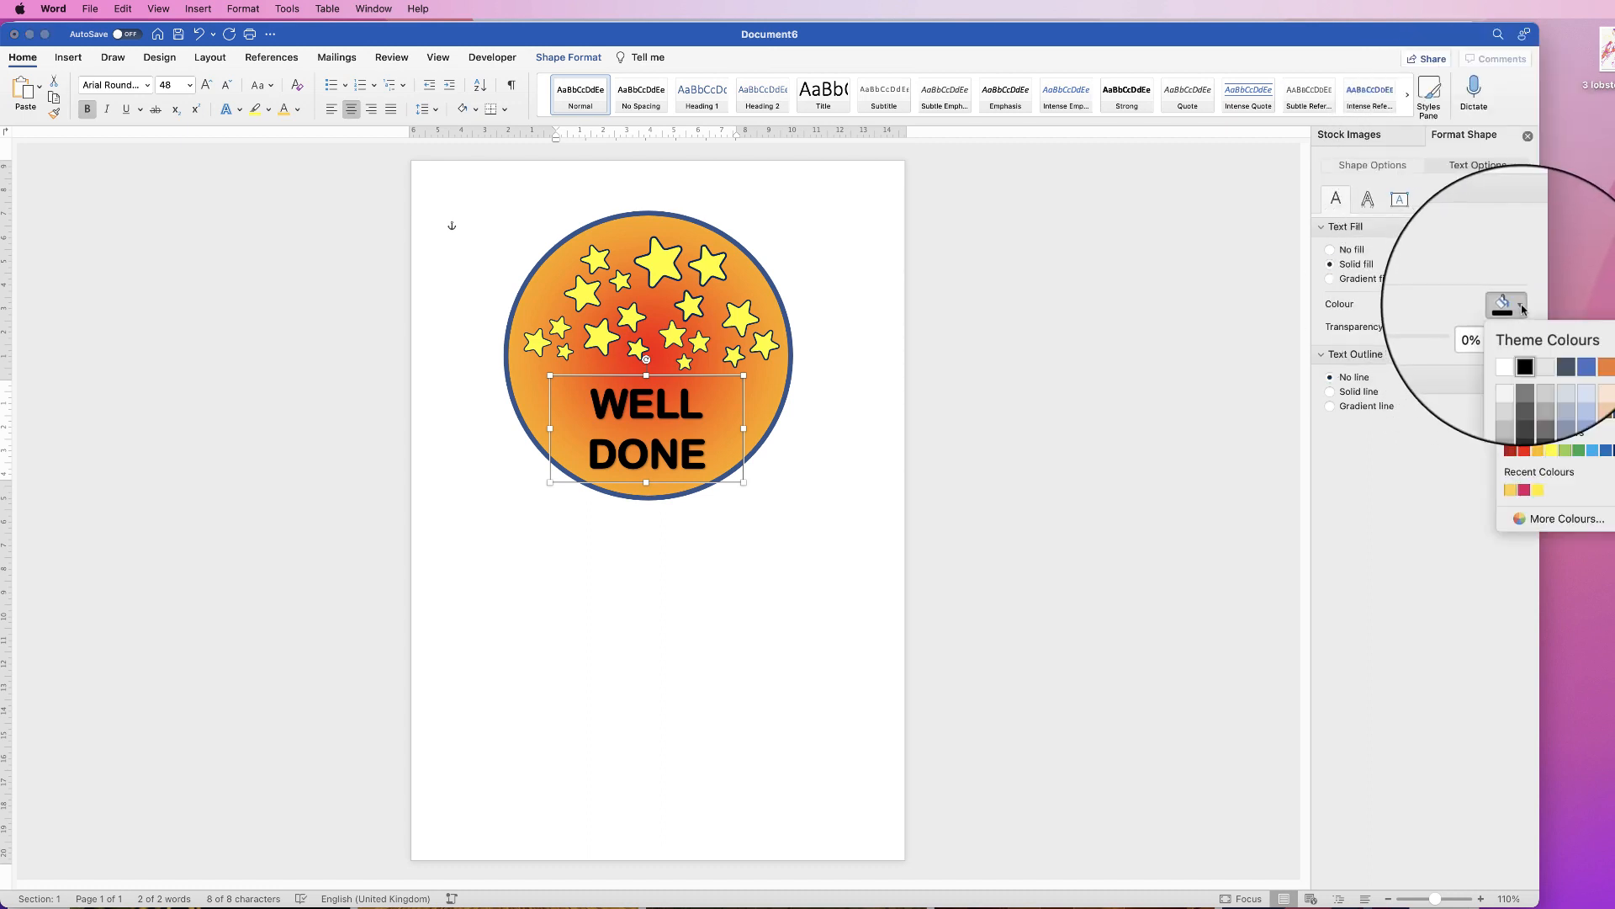
left_click(1552, 450)
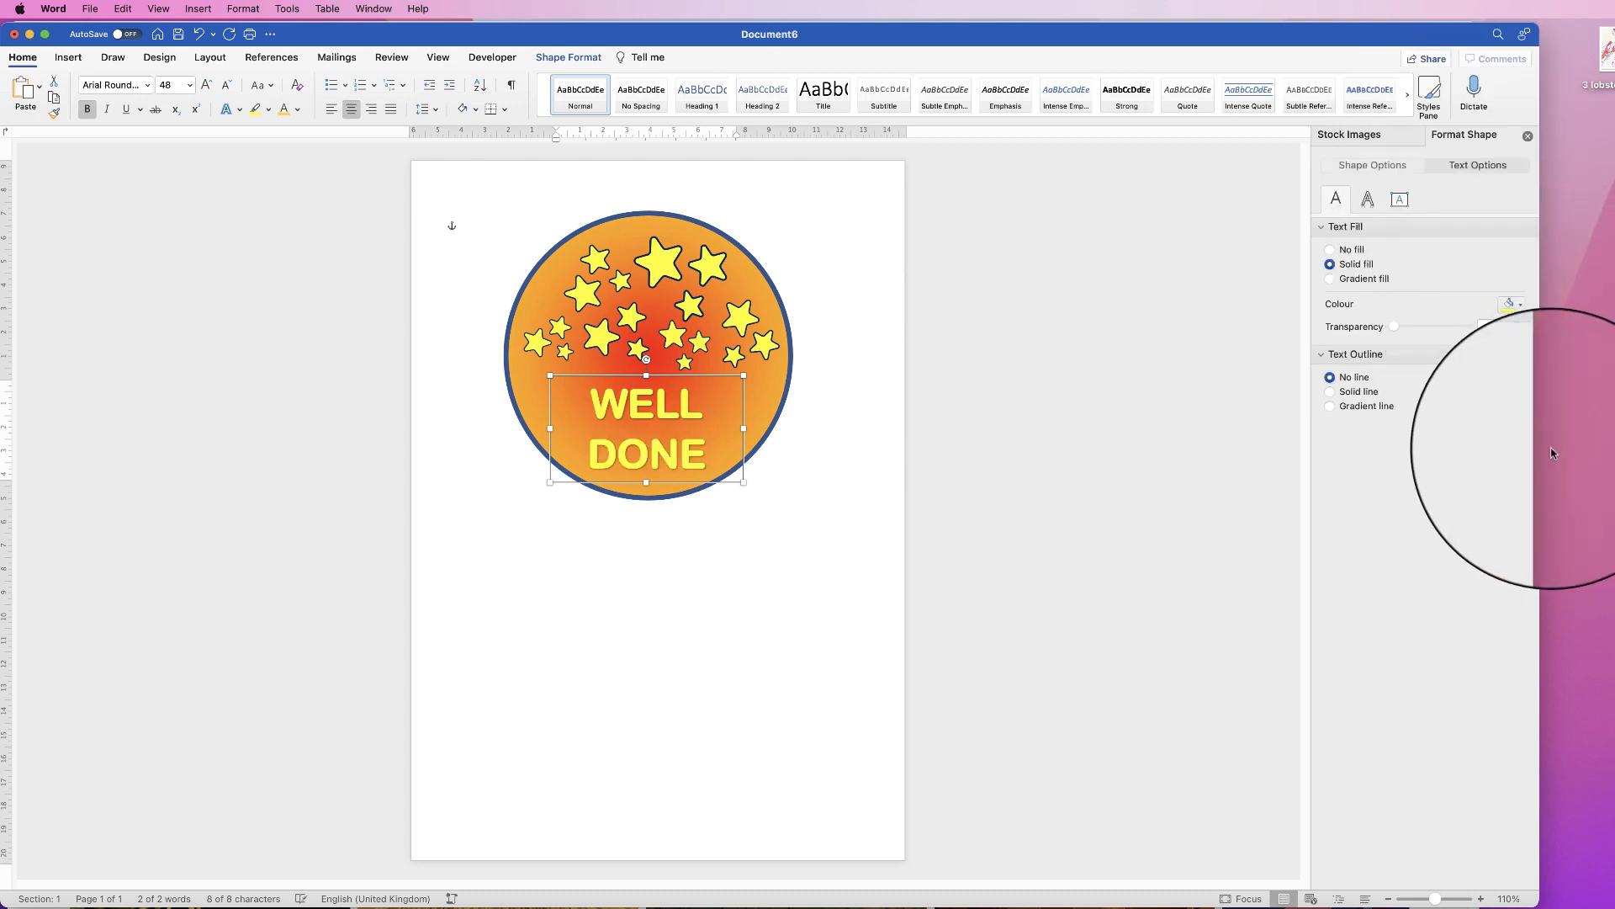
Step: Give the WELL DONE letters a solid outline 2.5 pt wide
left_click(1343, 392)
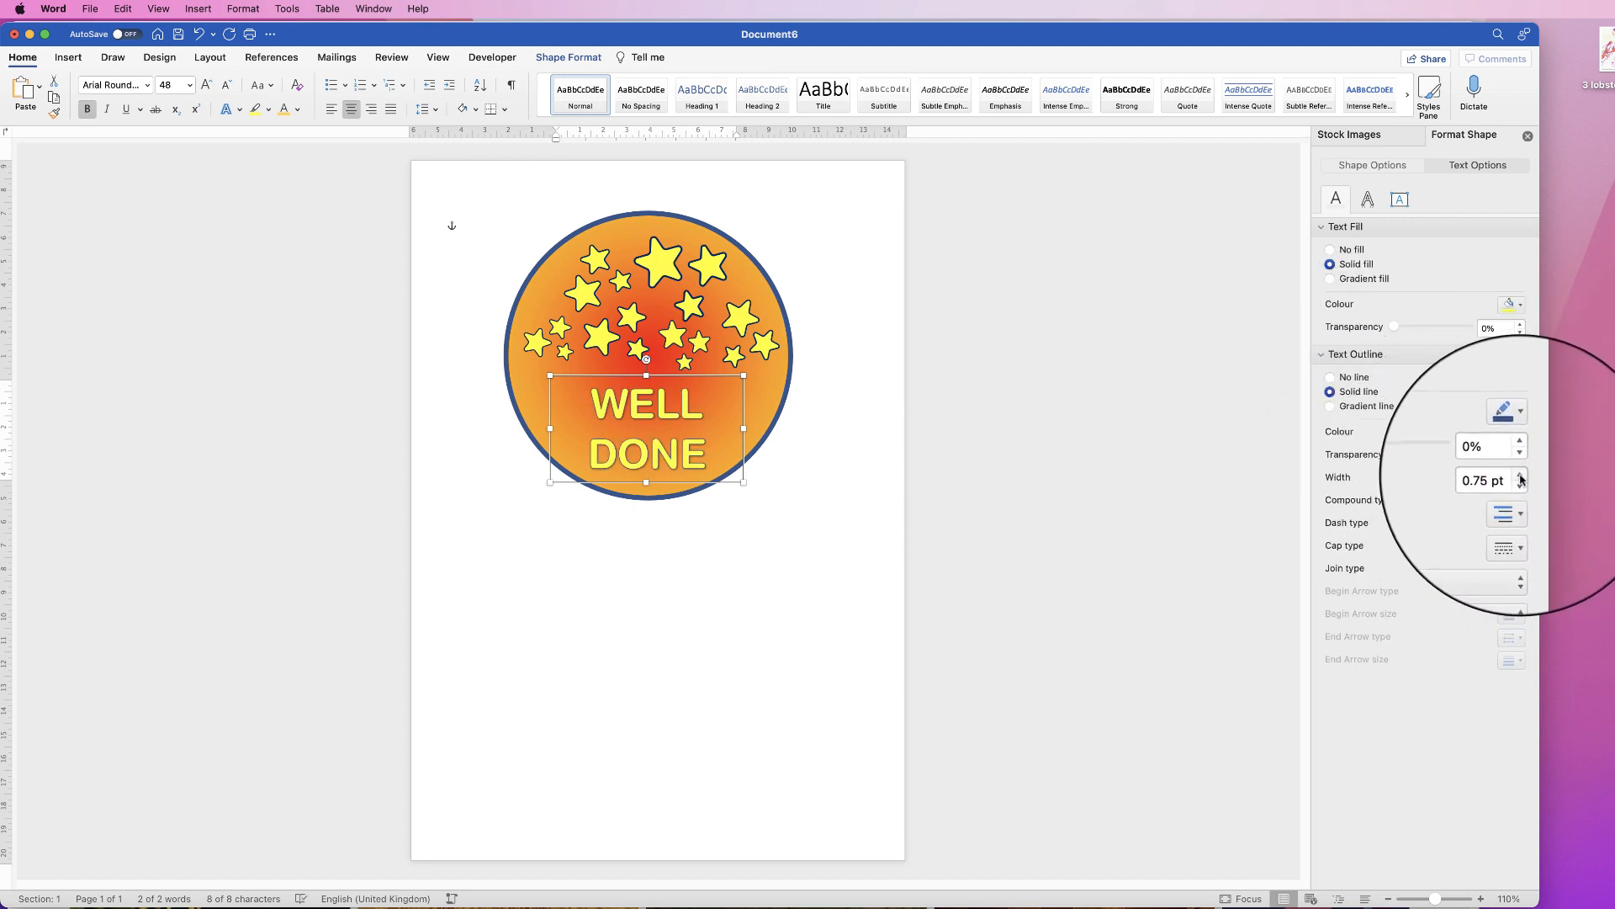
left_click(1521, 475)
left_click(1521, 475)
left_click(1521, 476)
left_click(1521, 476)
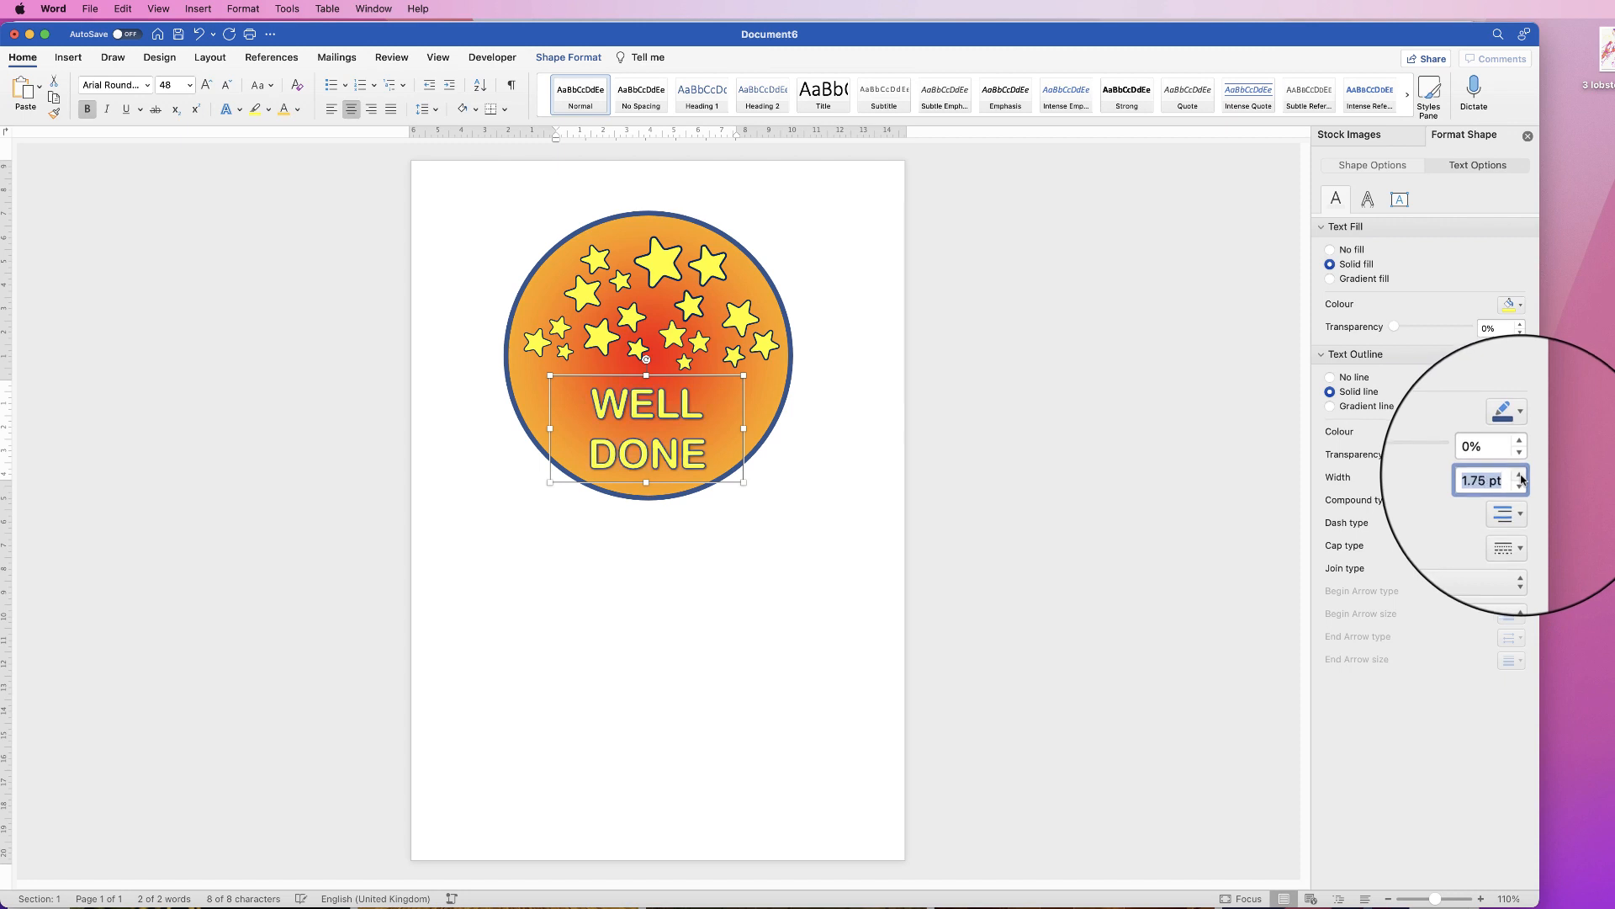
left_click(1521, 476)
left_click(1521, 475)
left_click(1521, 475)
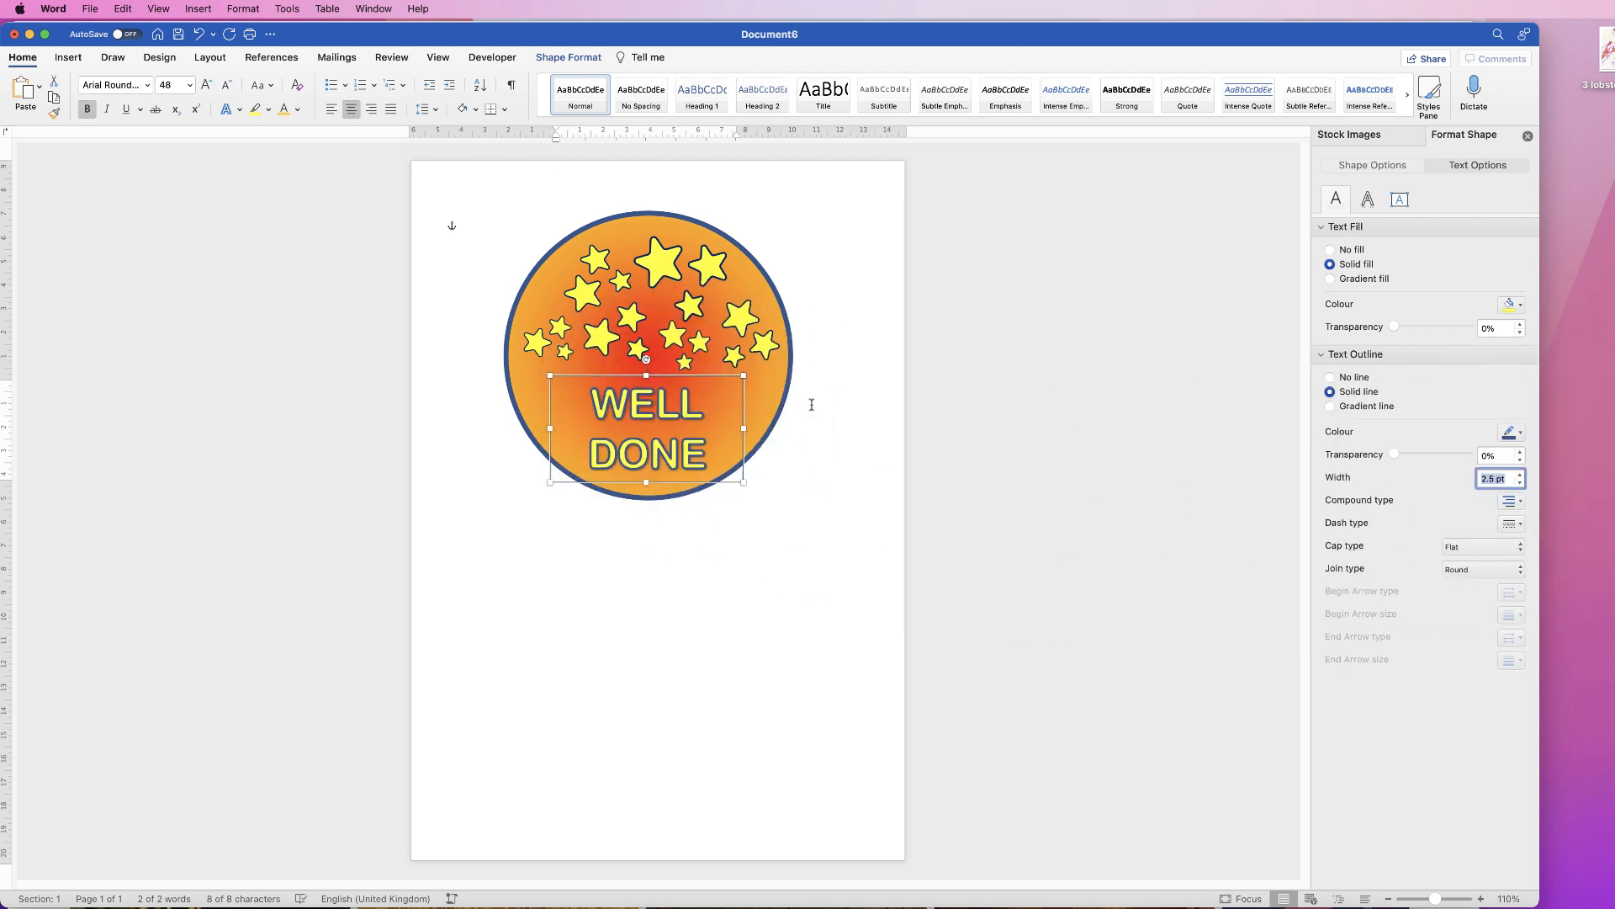
left_click(1522, 433)
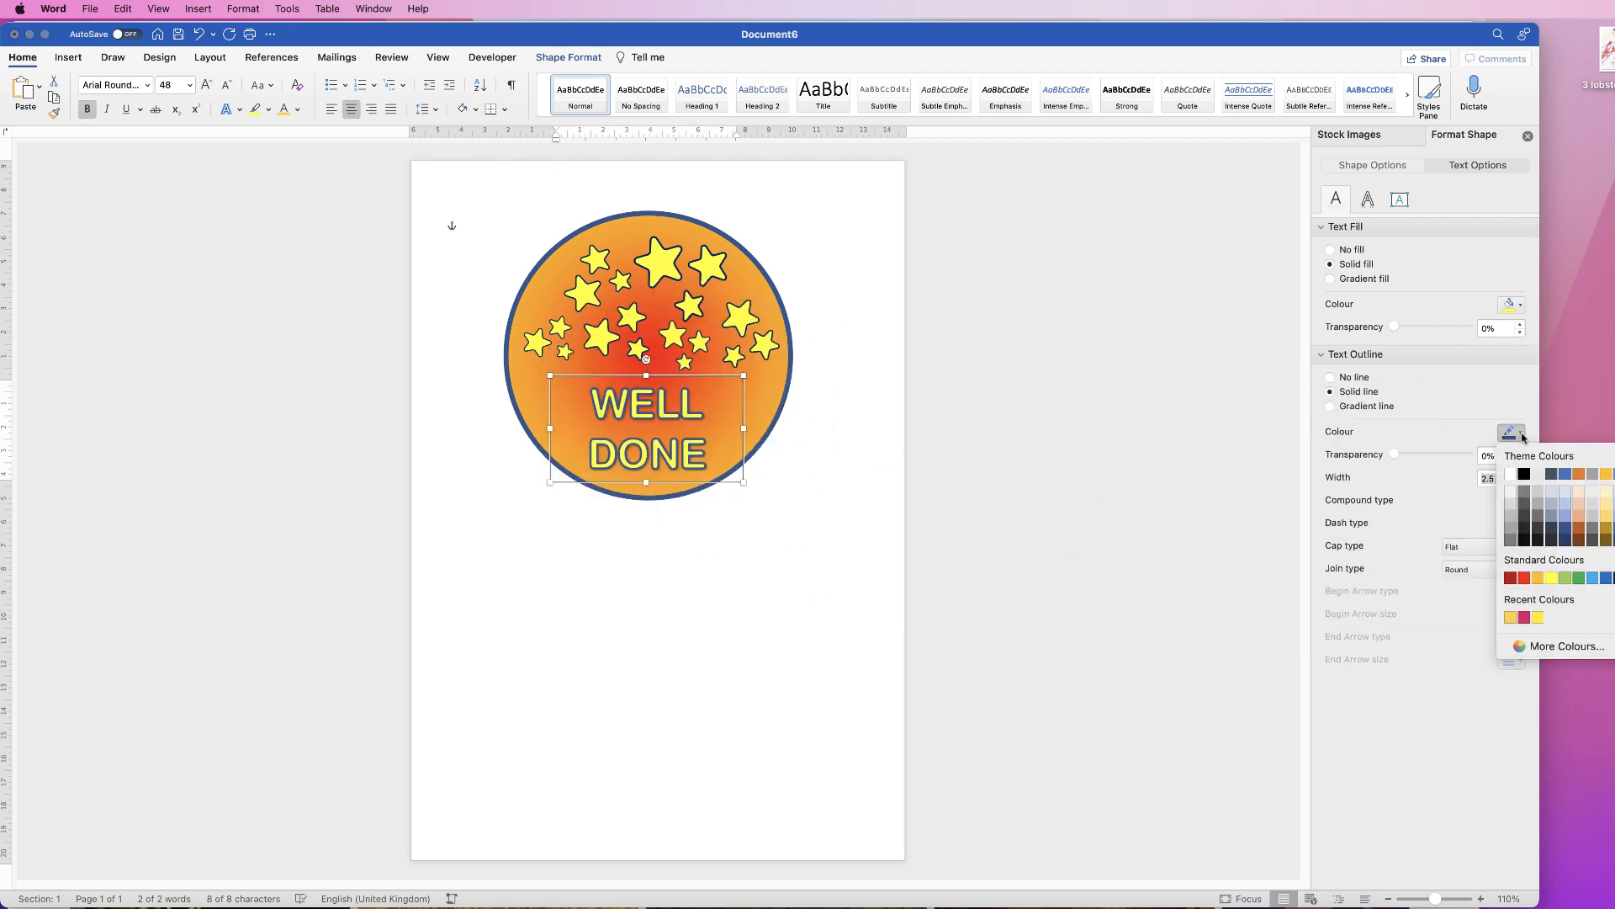
Step: Pick the outline colour, enlarge WELL DONE to 55 pt, then reselect its text box
left_click(1567, 578)
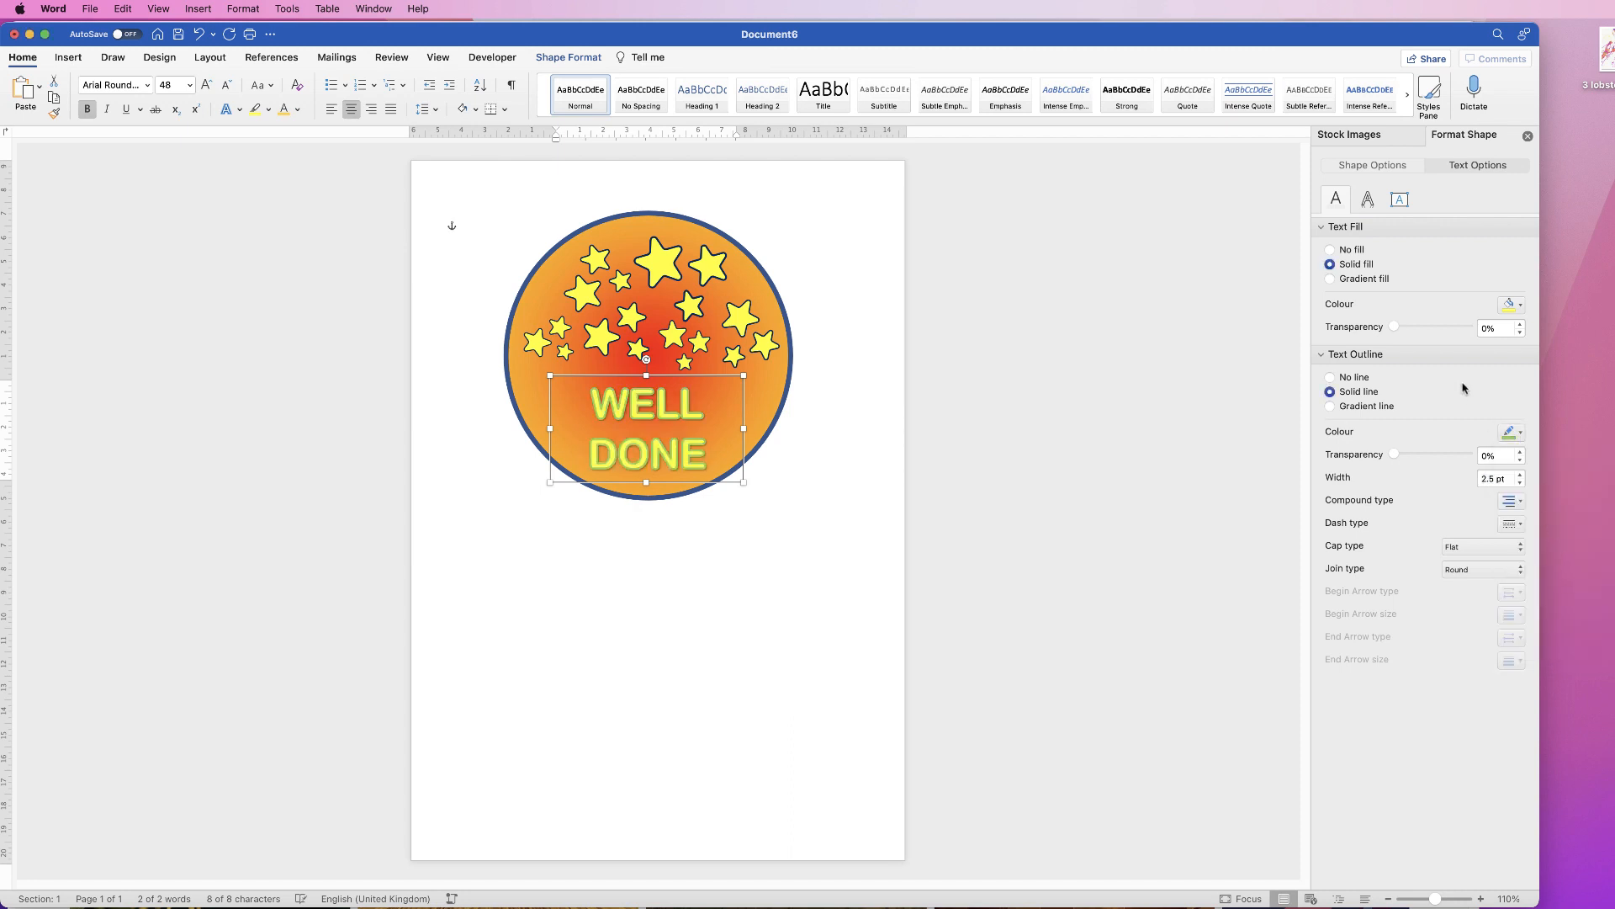
left_click(167, 84)
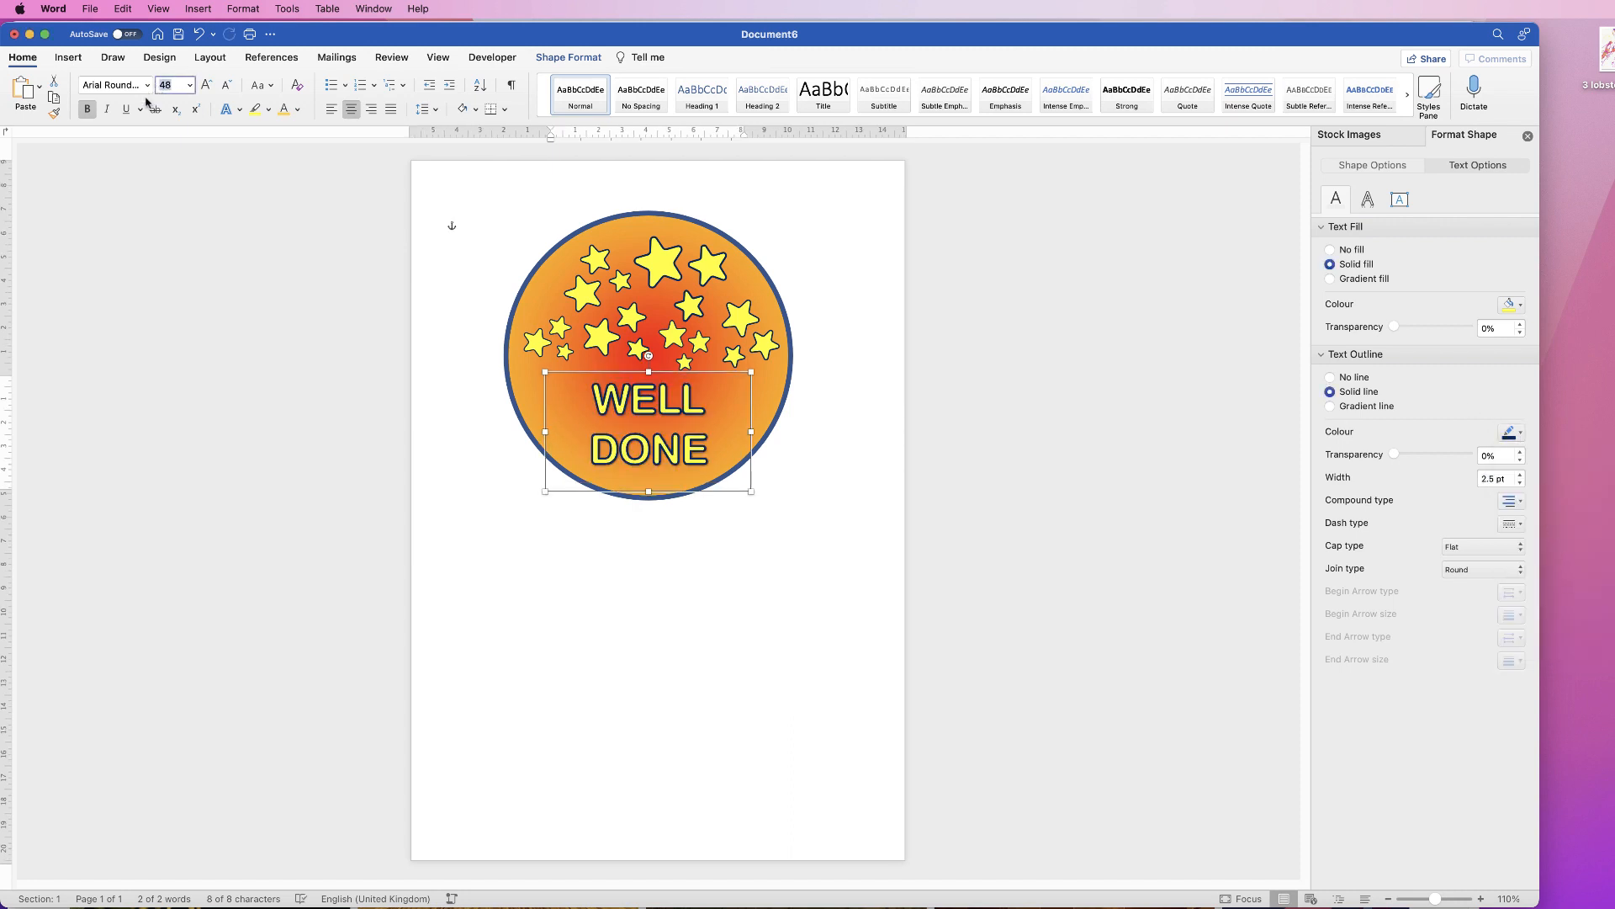
key("Return")
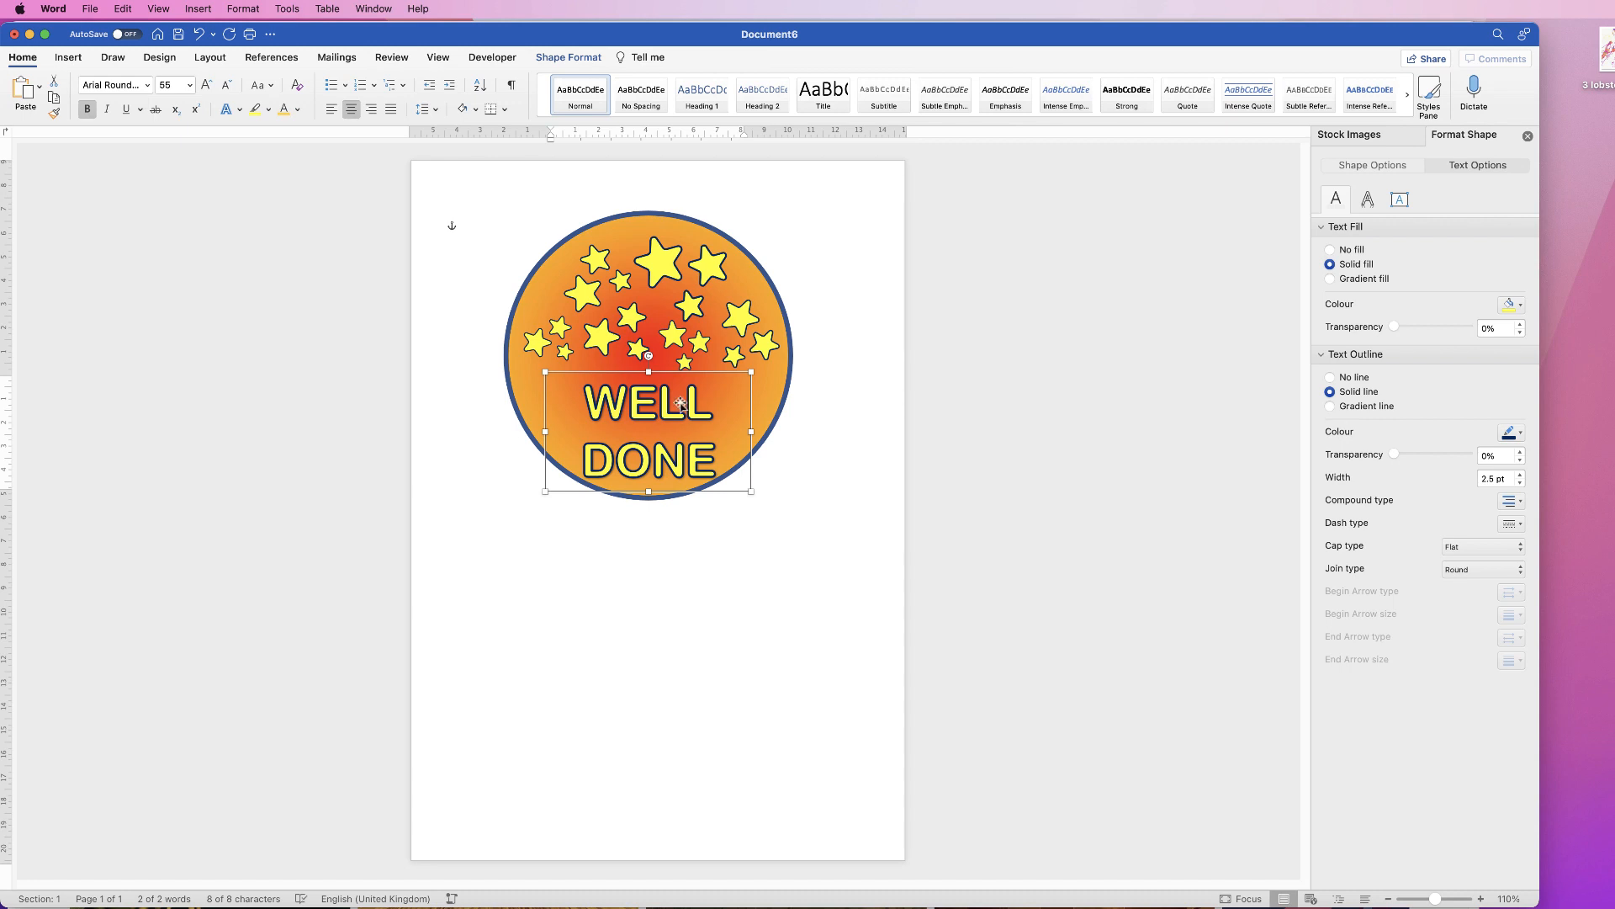
key("Escape")
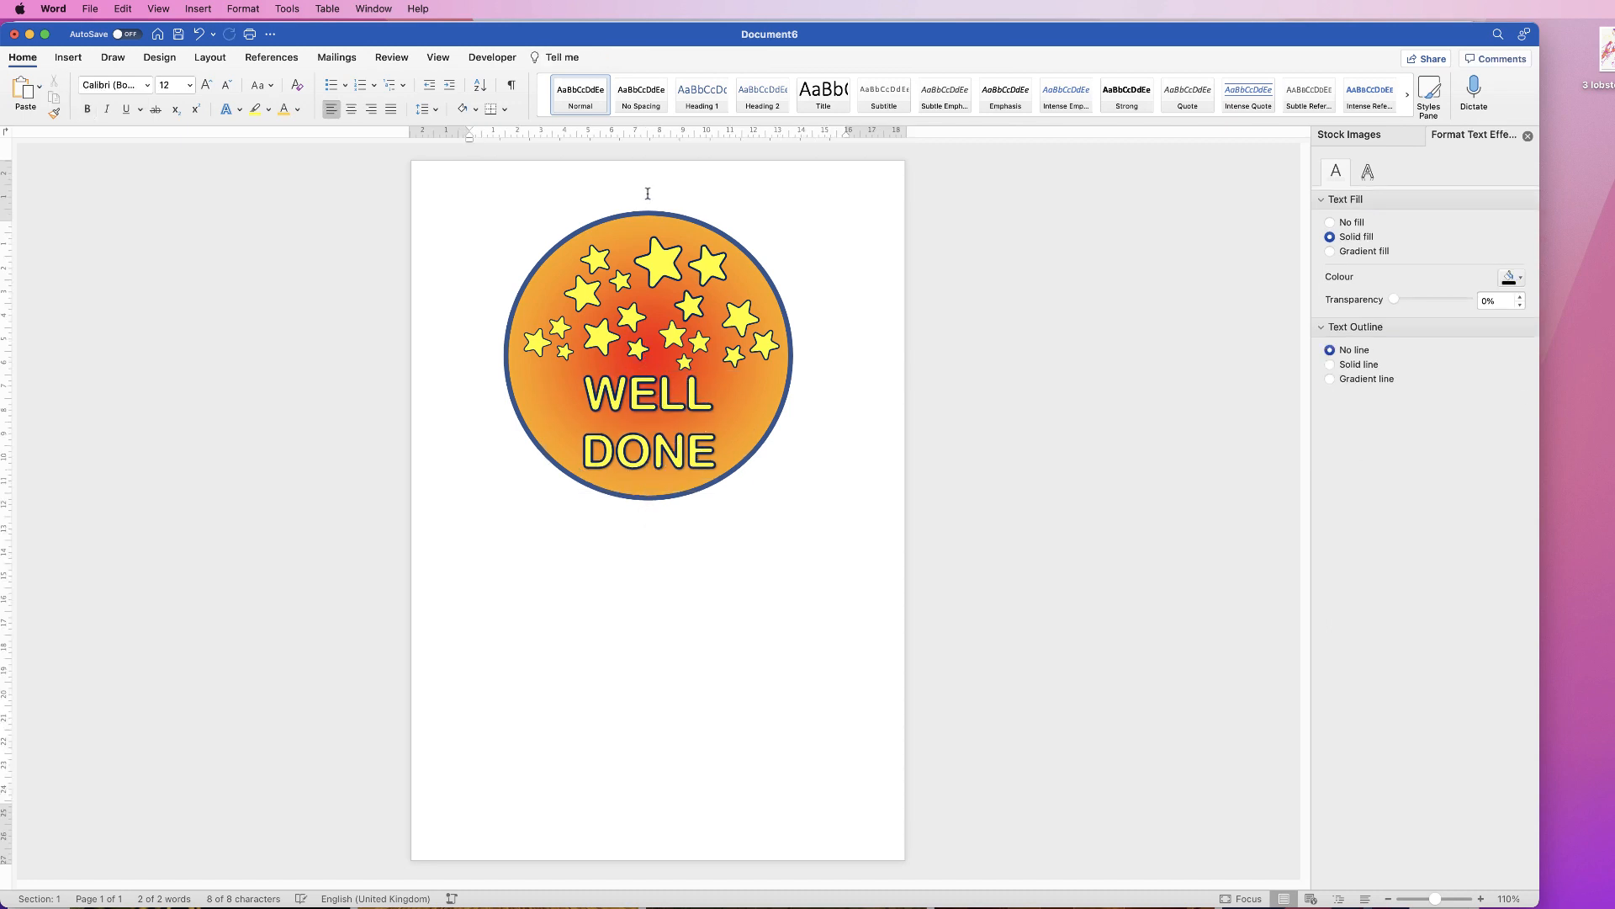
left_click(654, 480)
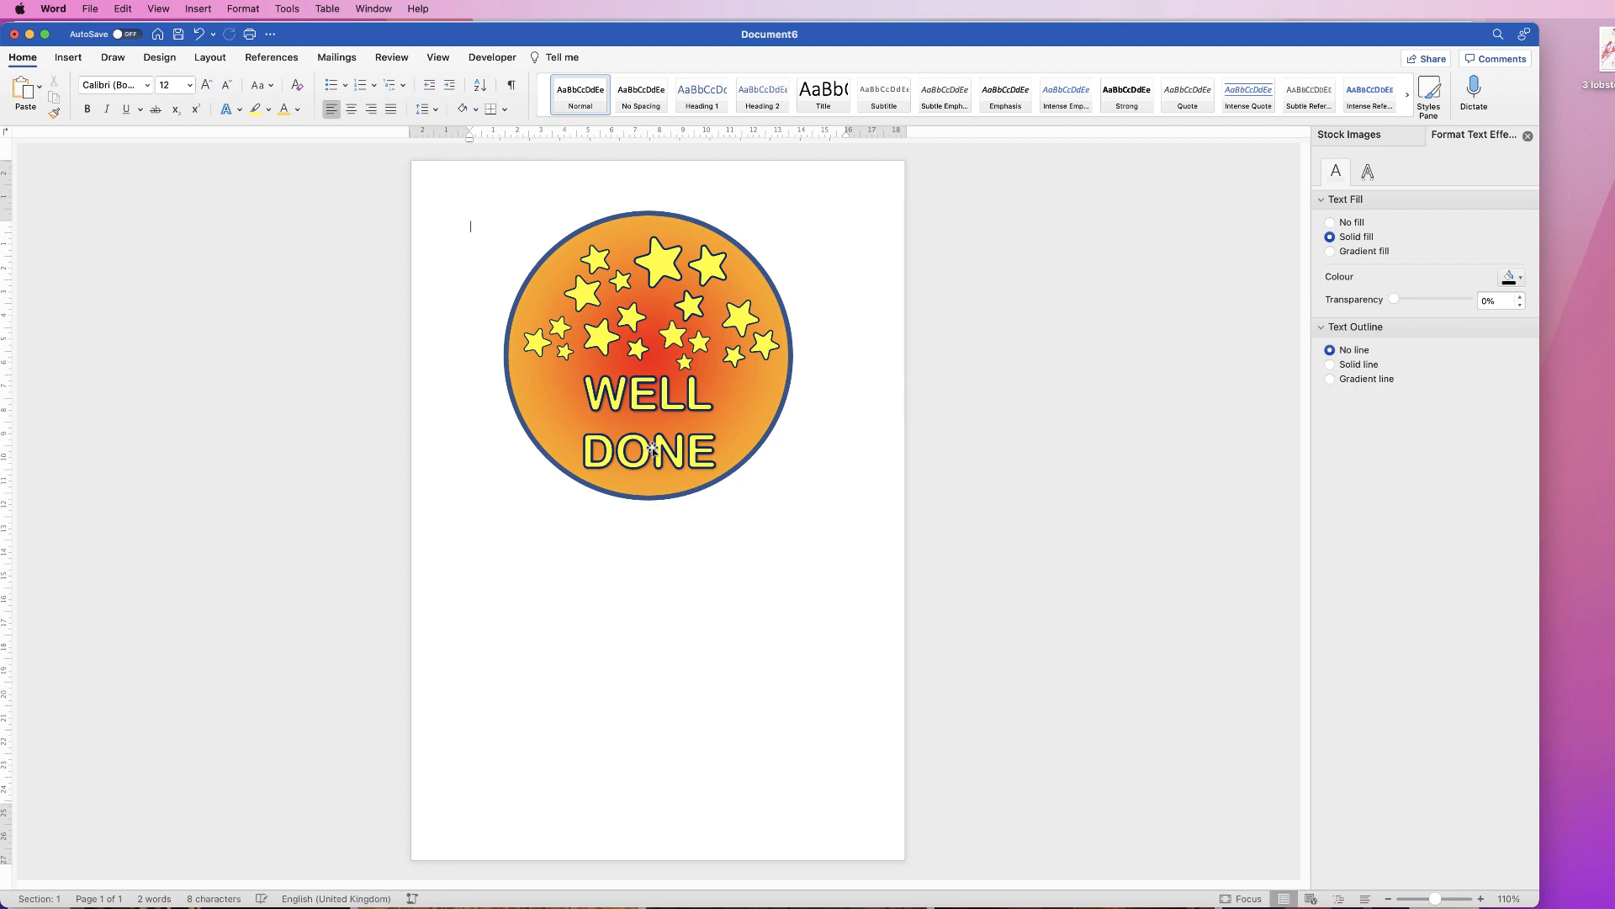
left_click(653, 497)
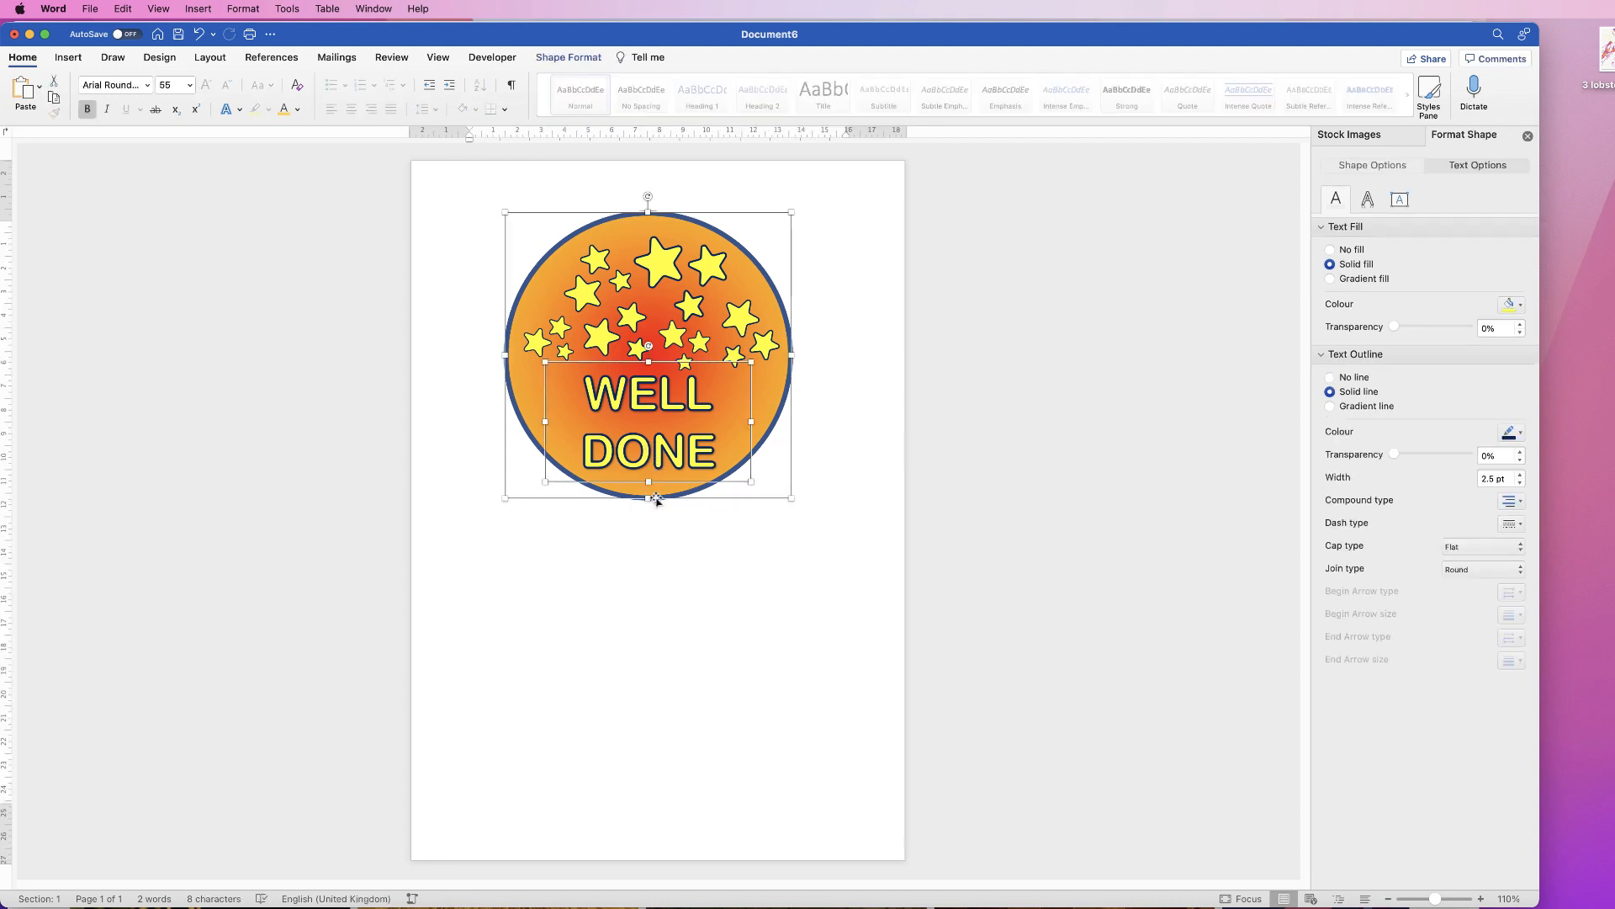
left_click(569, 56)
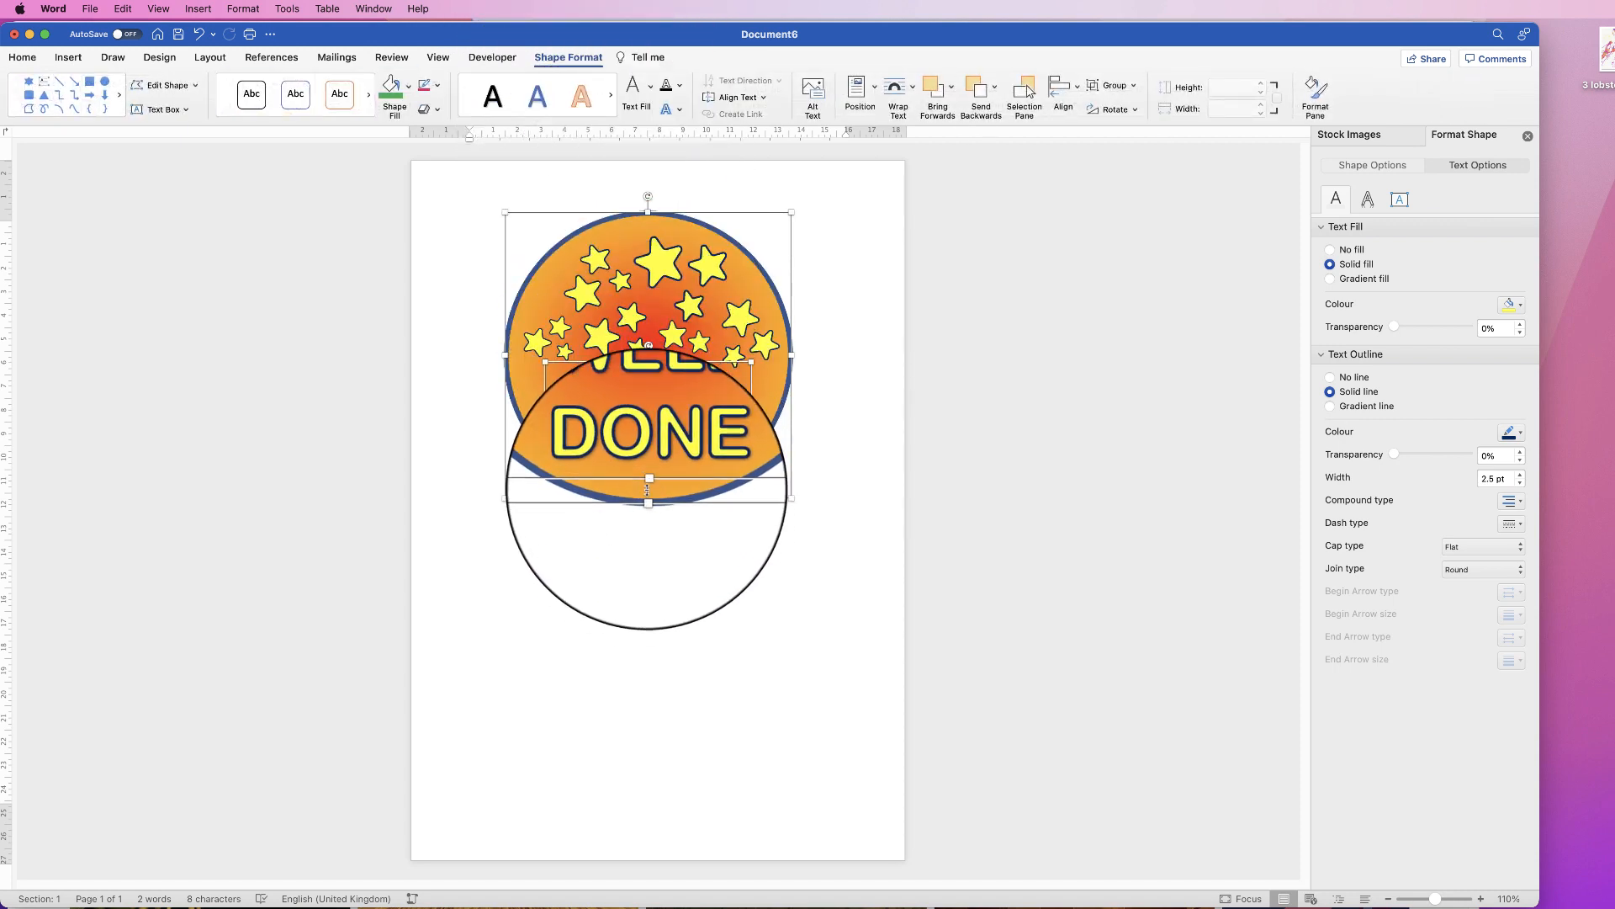
left_click(1077, 91)
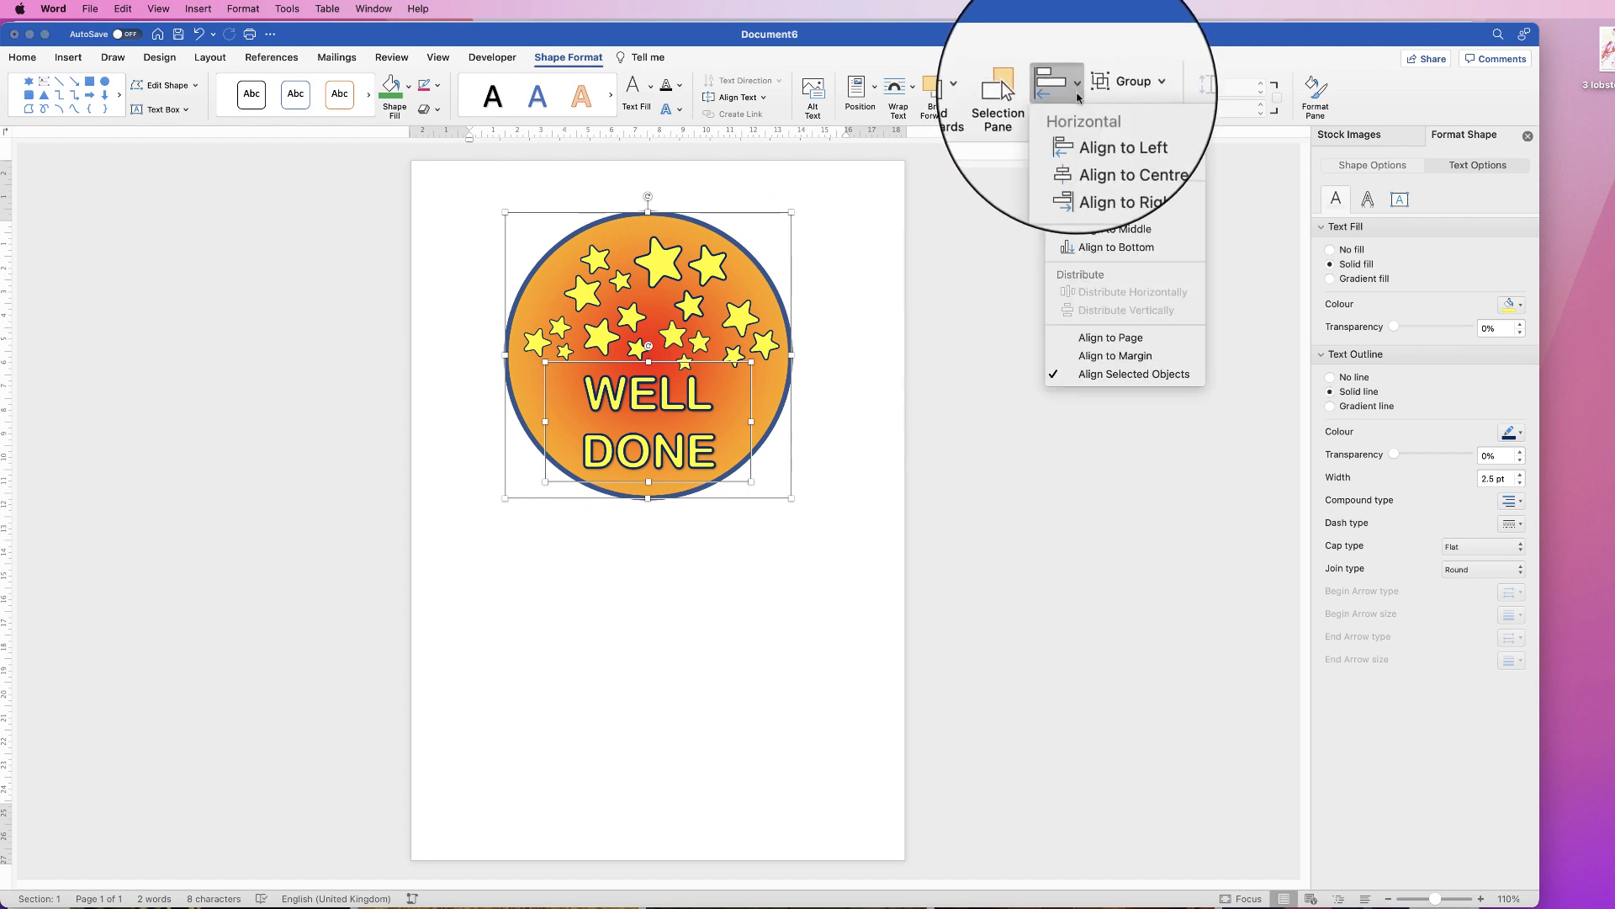
left_click(1068, 151)
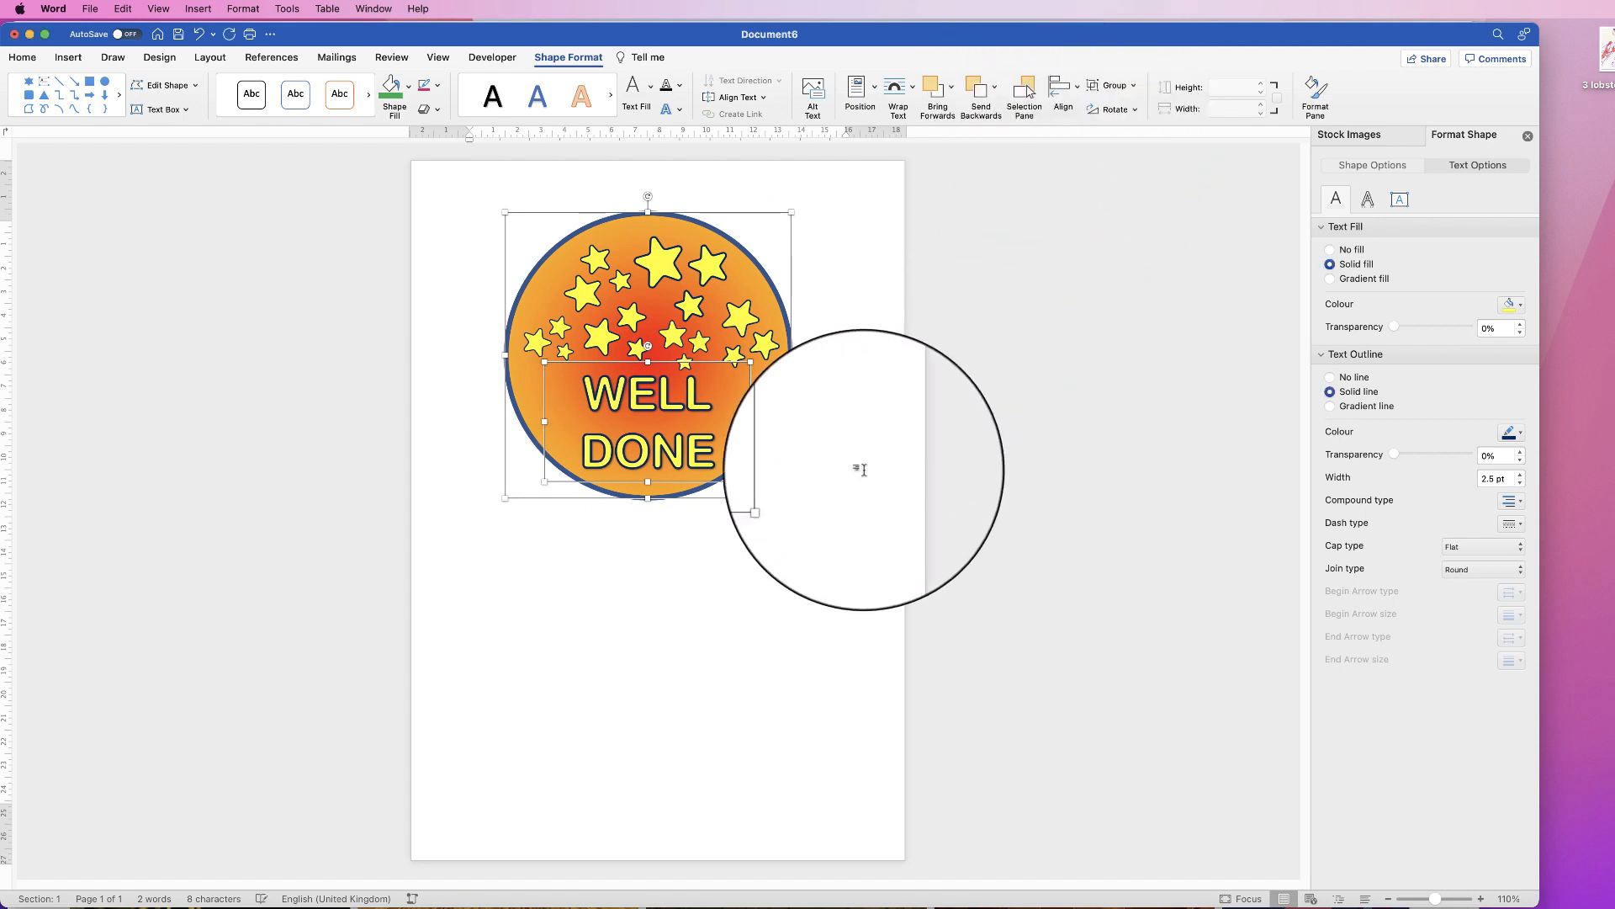
left_click(719, 561)
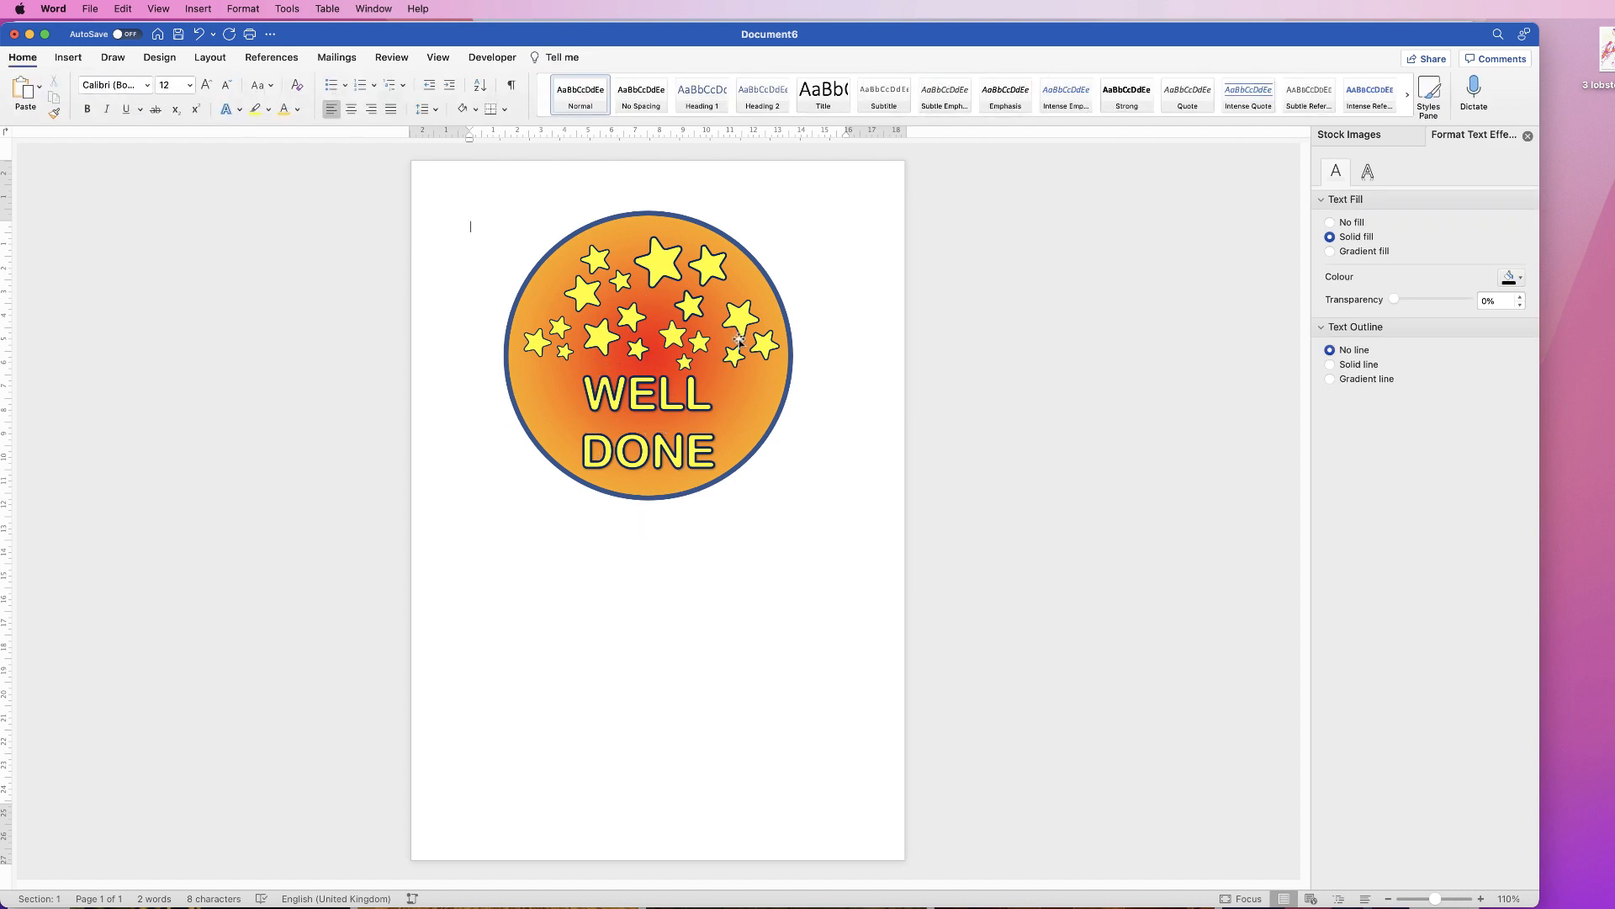
left_click(667, 403)
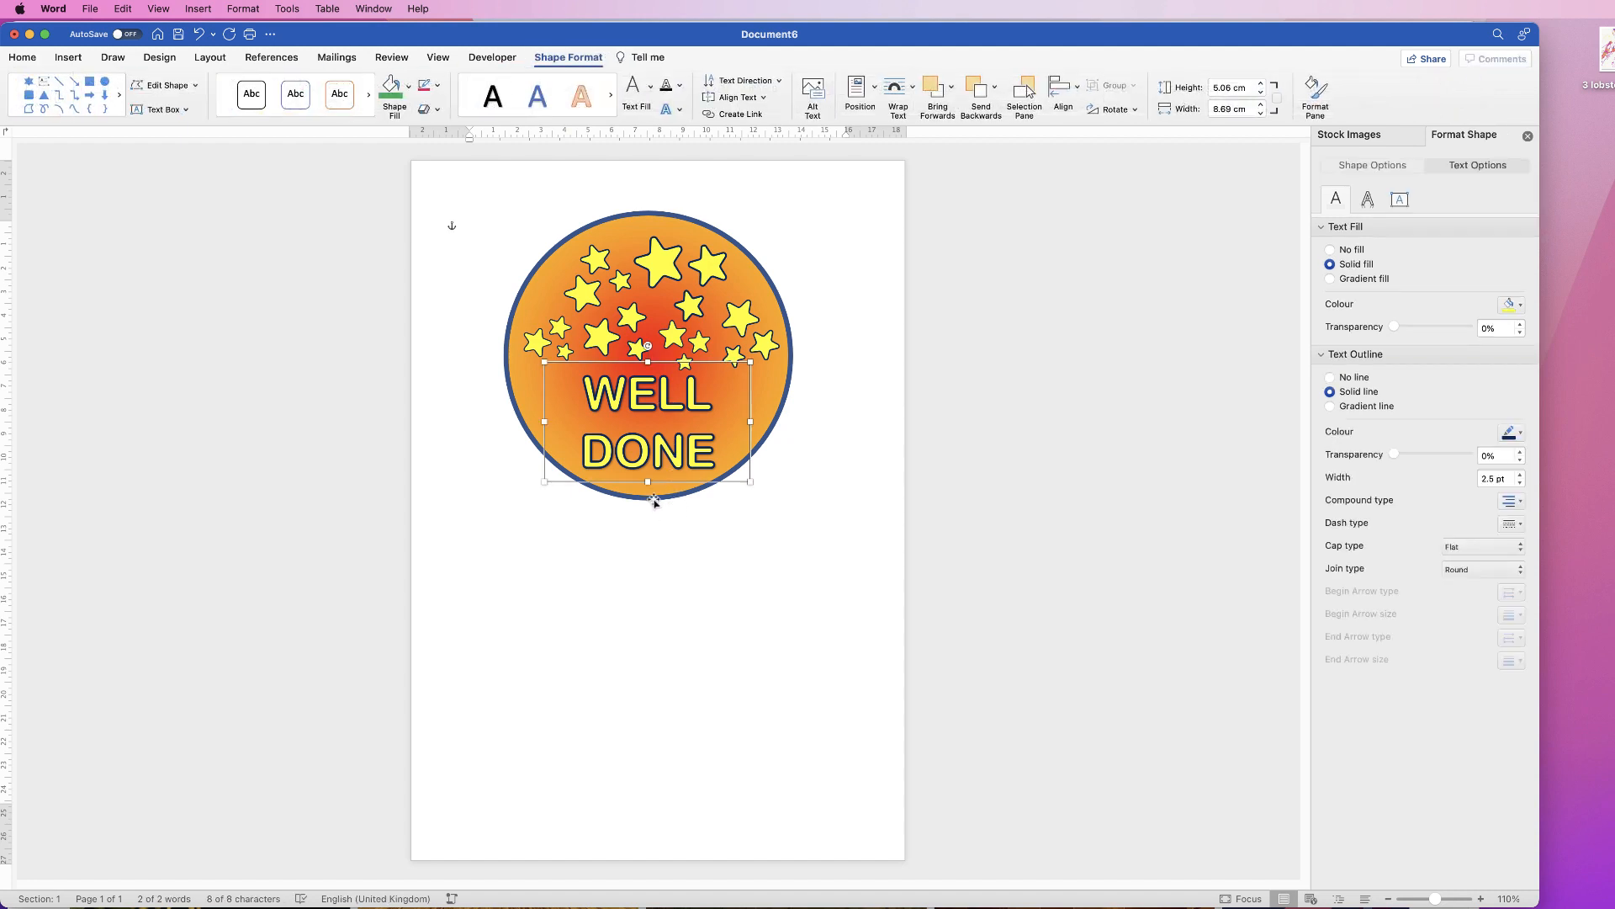
Step: Select the six stars and the orange circle and group them into one badge
left_click(763, 351, "shift")
left_click(670, 334, "shift")
left_click(710, 270, "shift")
left_click(600, 265, "shift")
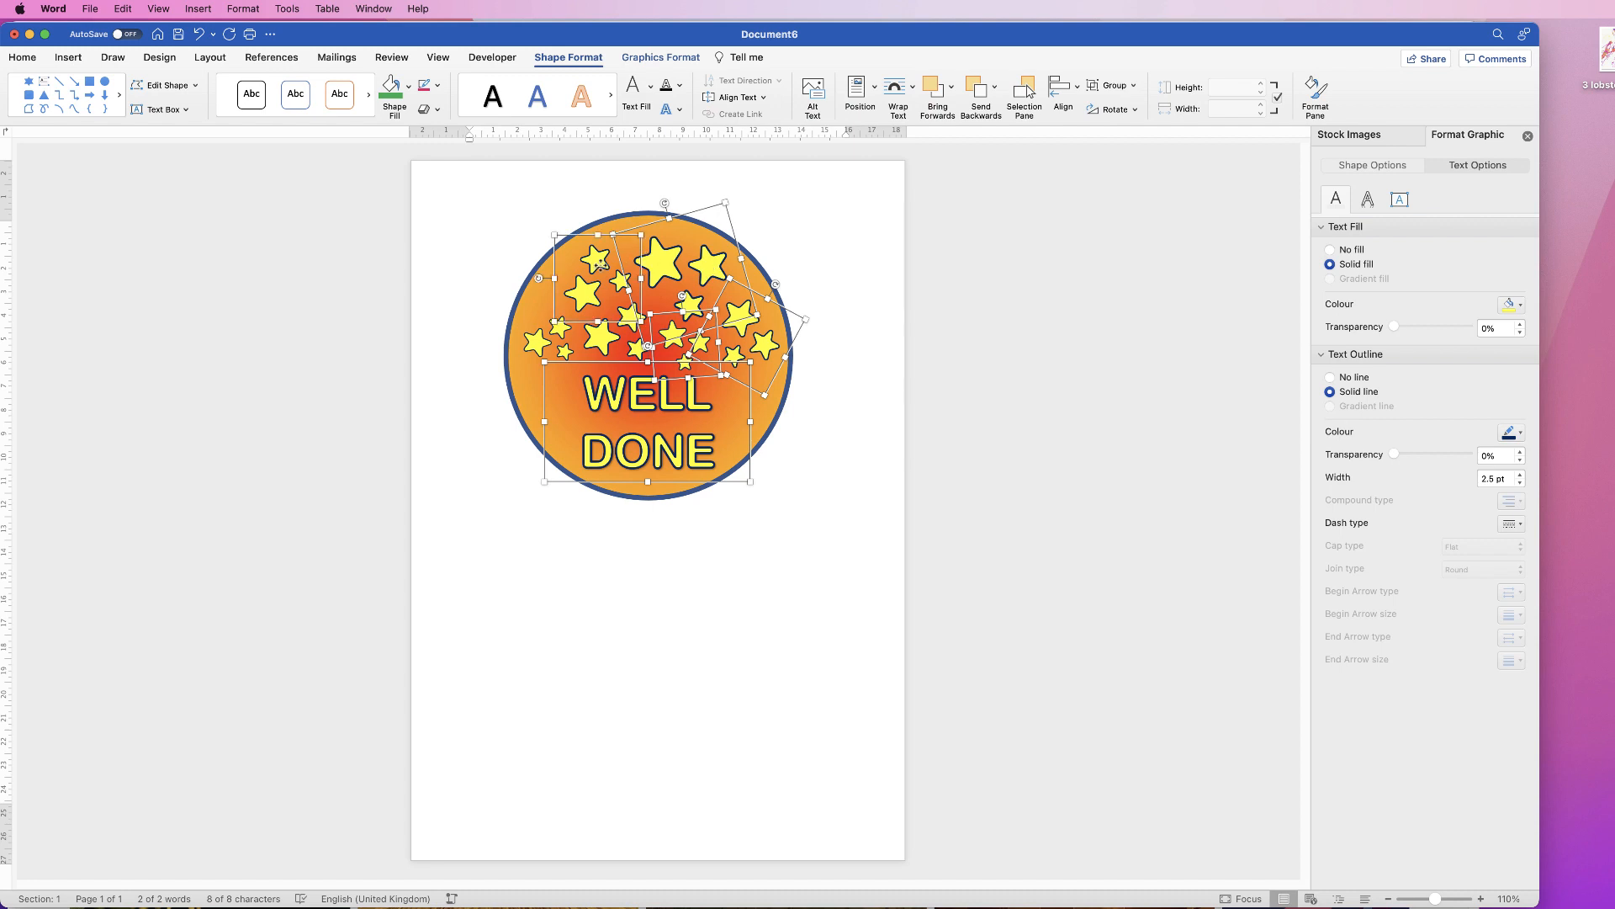
left_click(583, 294, "shift")
left_click(539, 341, "shift")
left_click(529, 288, "shift")
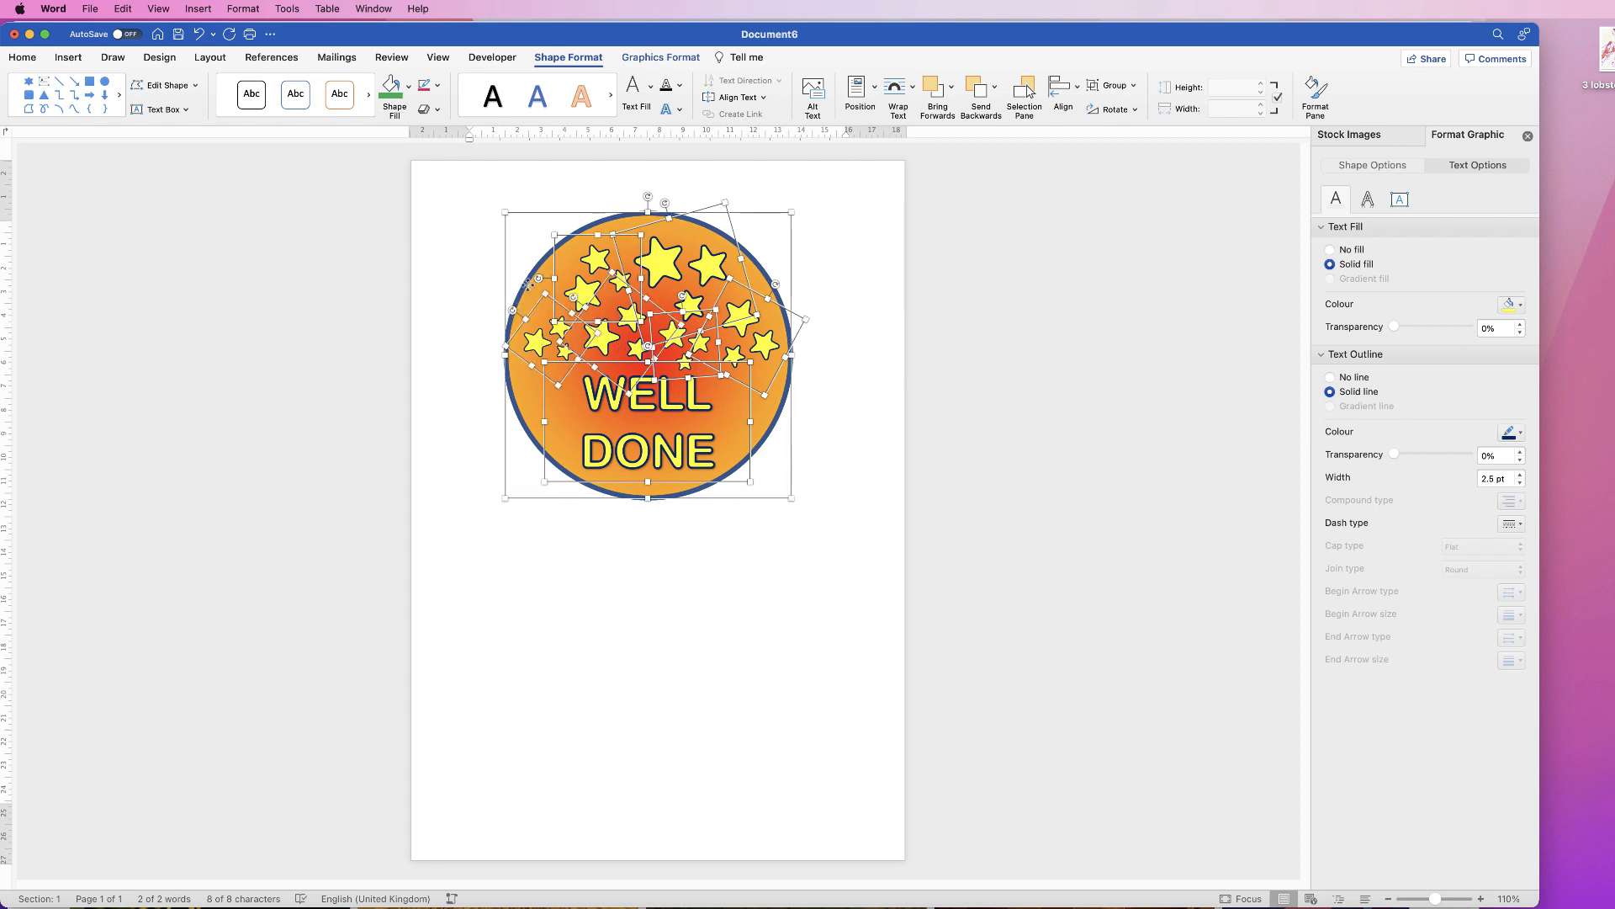
left_click(1133, 85)
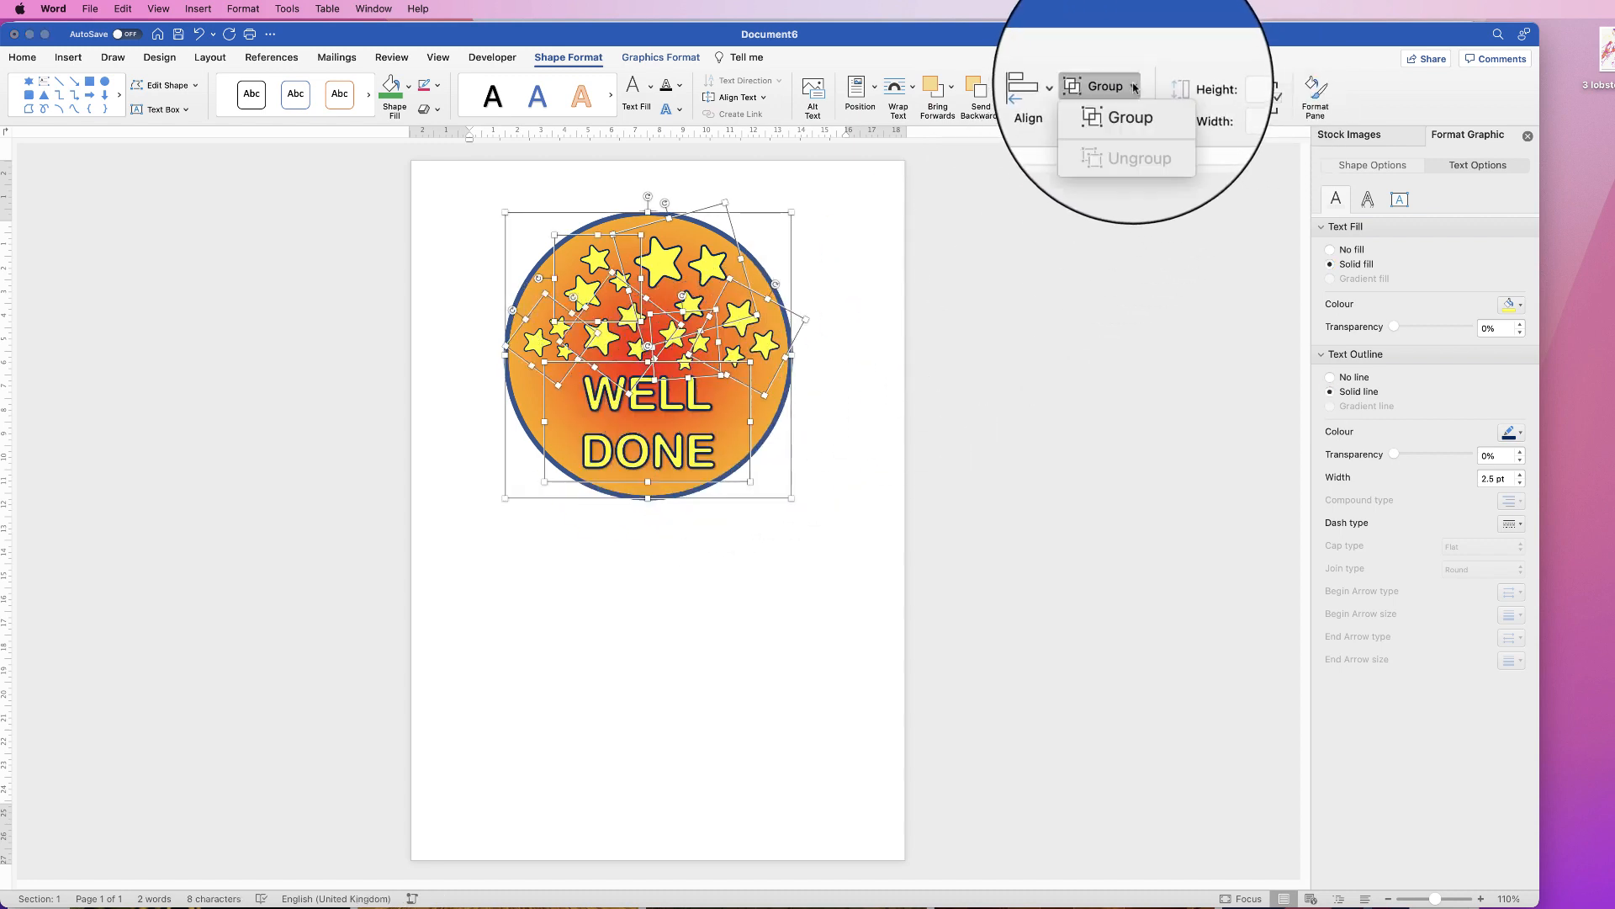
left_click(1109, 103)
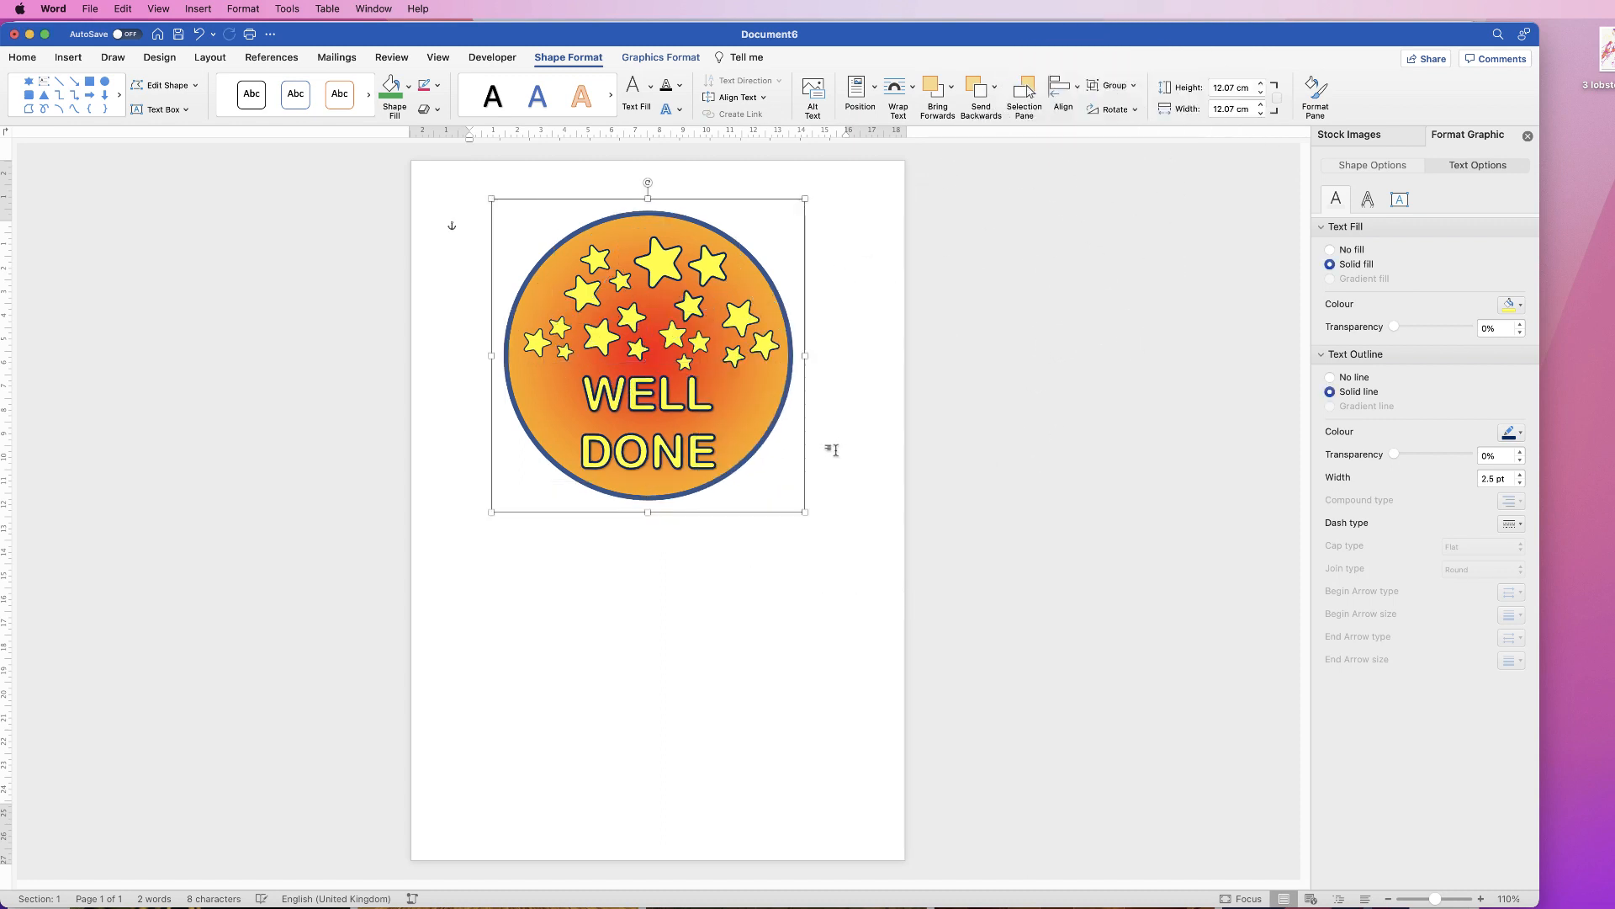
Step: Nudge the grouped badge into place, undoing a trial resize
mouse_move(682, 407)
left_mouse_down()
mouse_move(677, 471)
mouse_move(813, 341)
mouse_move(518, 404)
mouse_move(711, 393)
mouse_move(644, 360)
mouse_move(661, 410)
left_mouse_up()
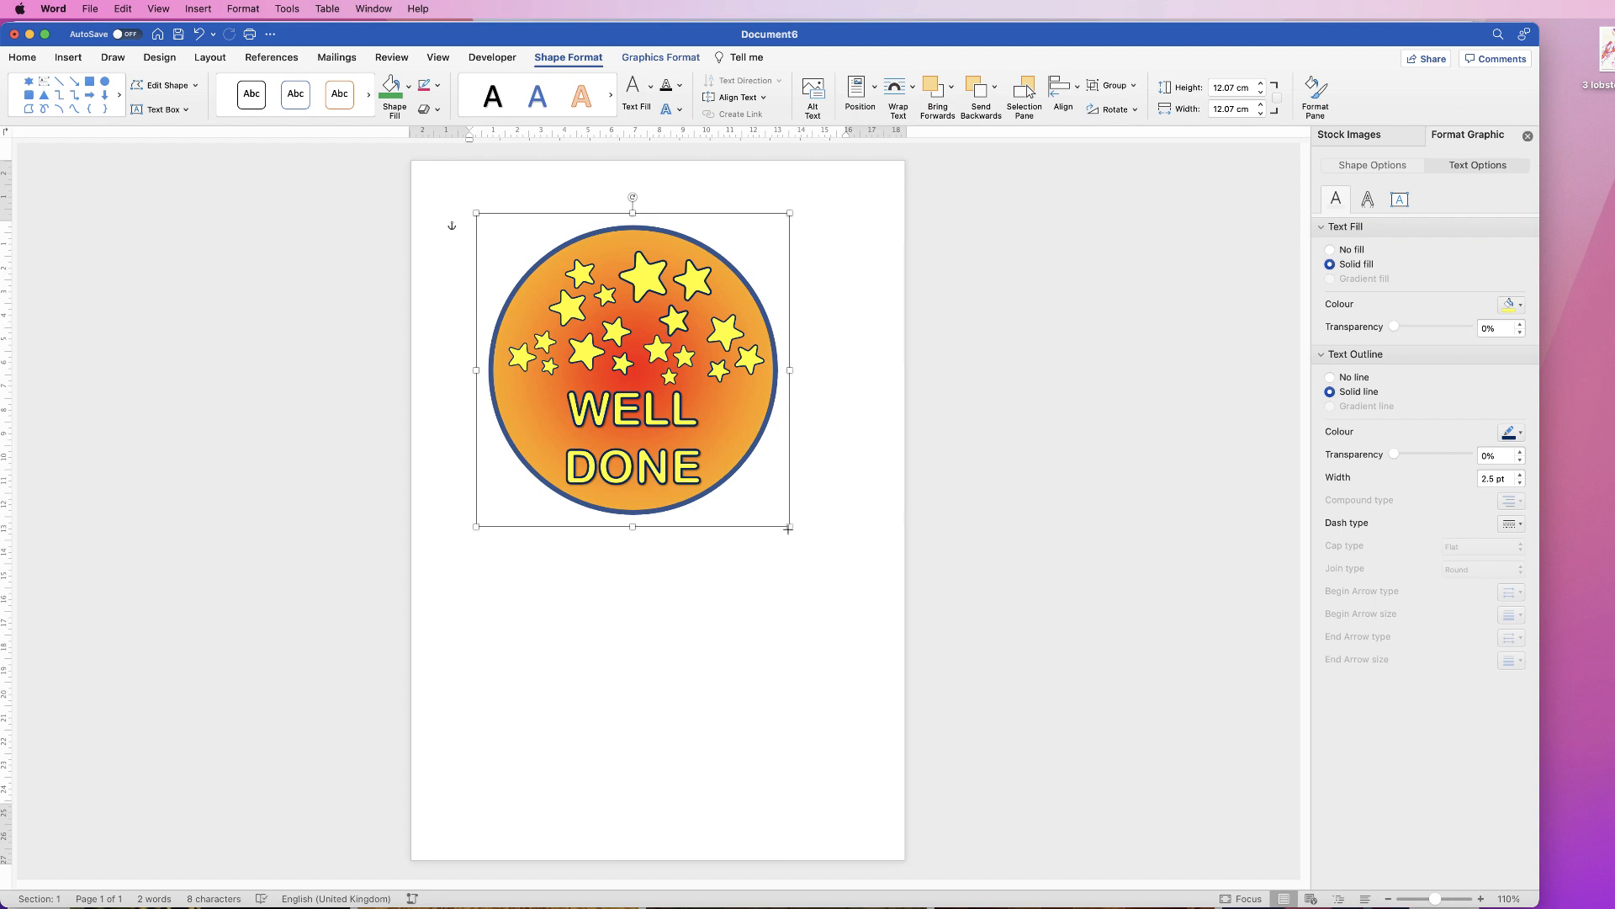
mouse_move(788, 528)
left_mouse_down()
mouse_move(669, 442)
mouse_move(555, 305)
mouse_move(802, 515)
left_mouse_up()
key("super+z")
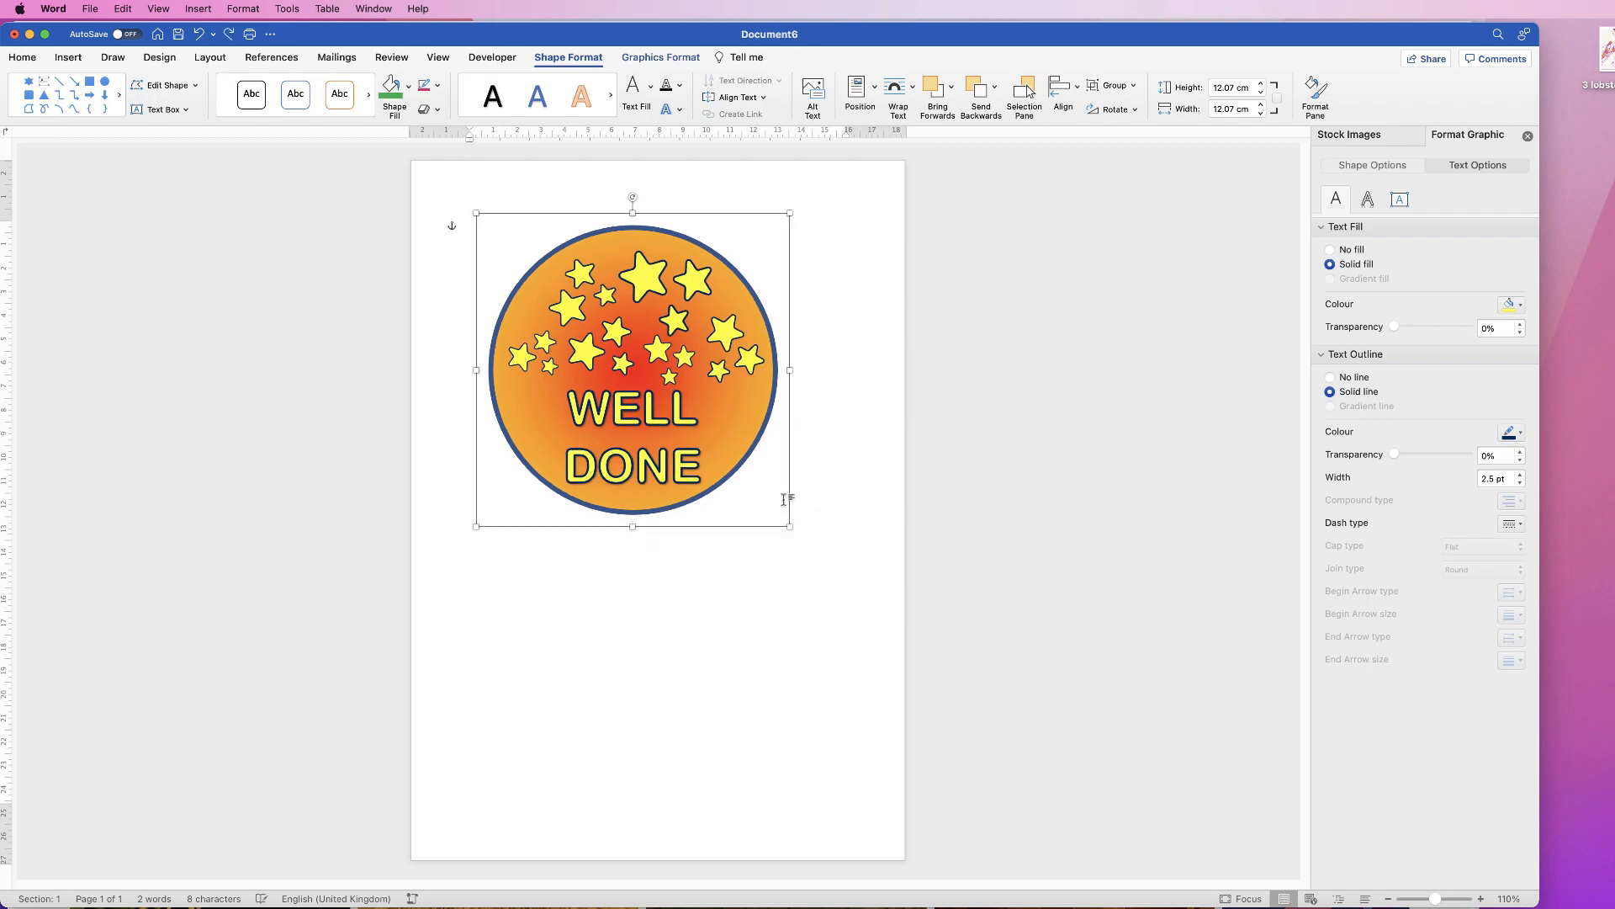
Step: Export the grouped badge with Save as Picture as Picture 1.png on the Desktop
right_click(636, 305)
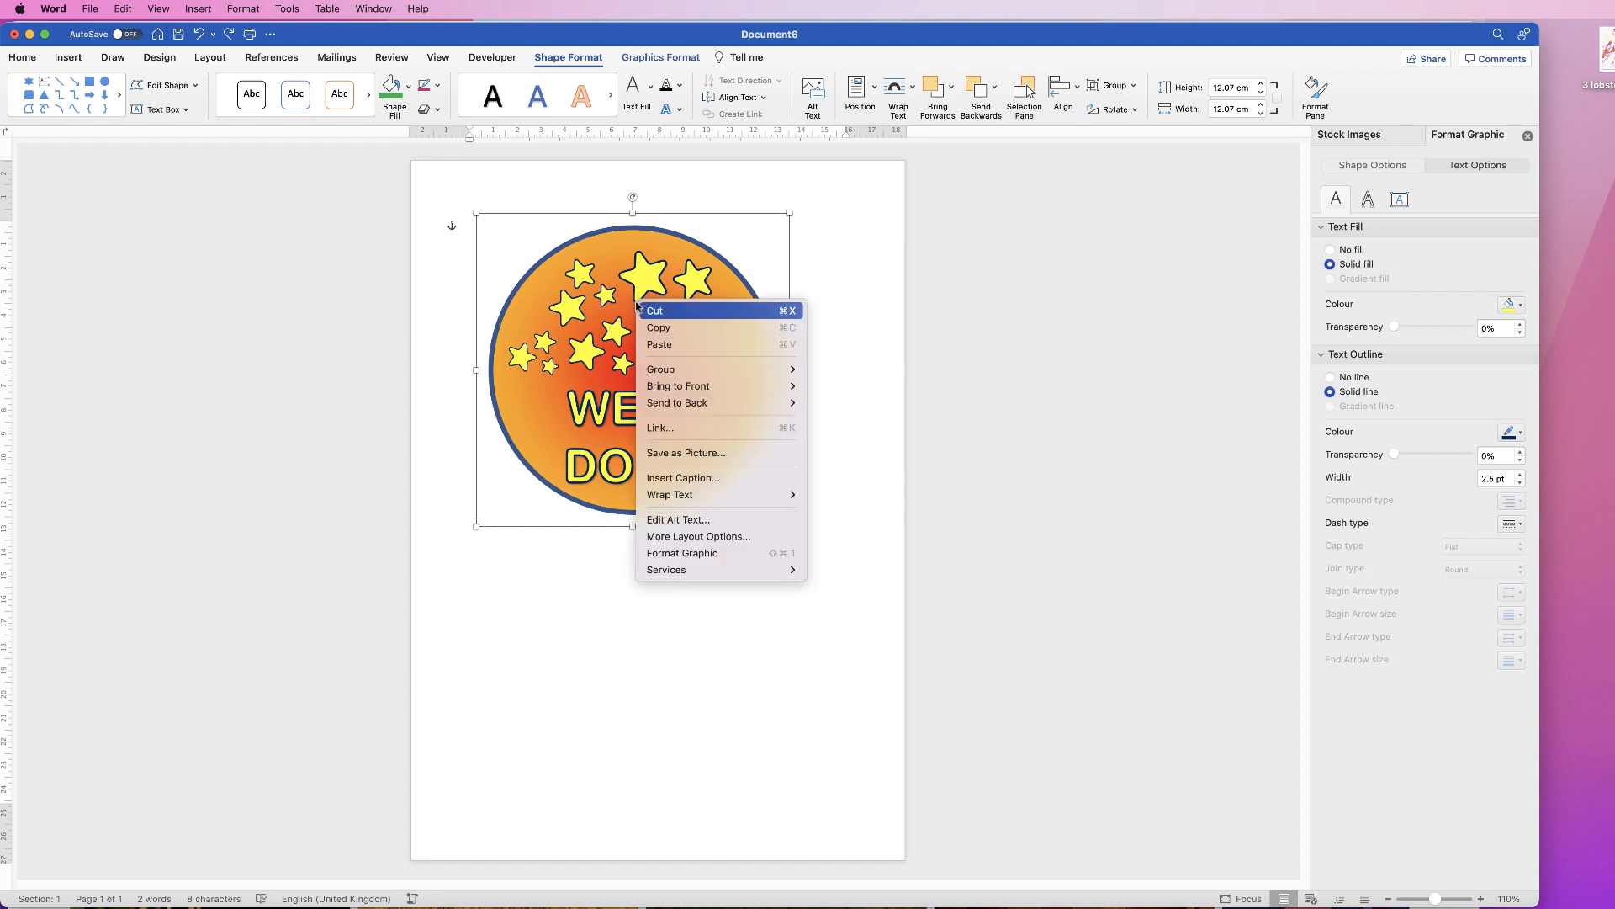
left_click(692, 455)
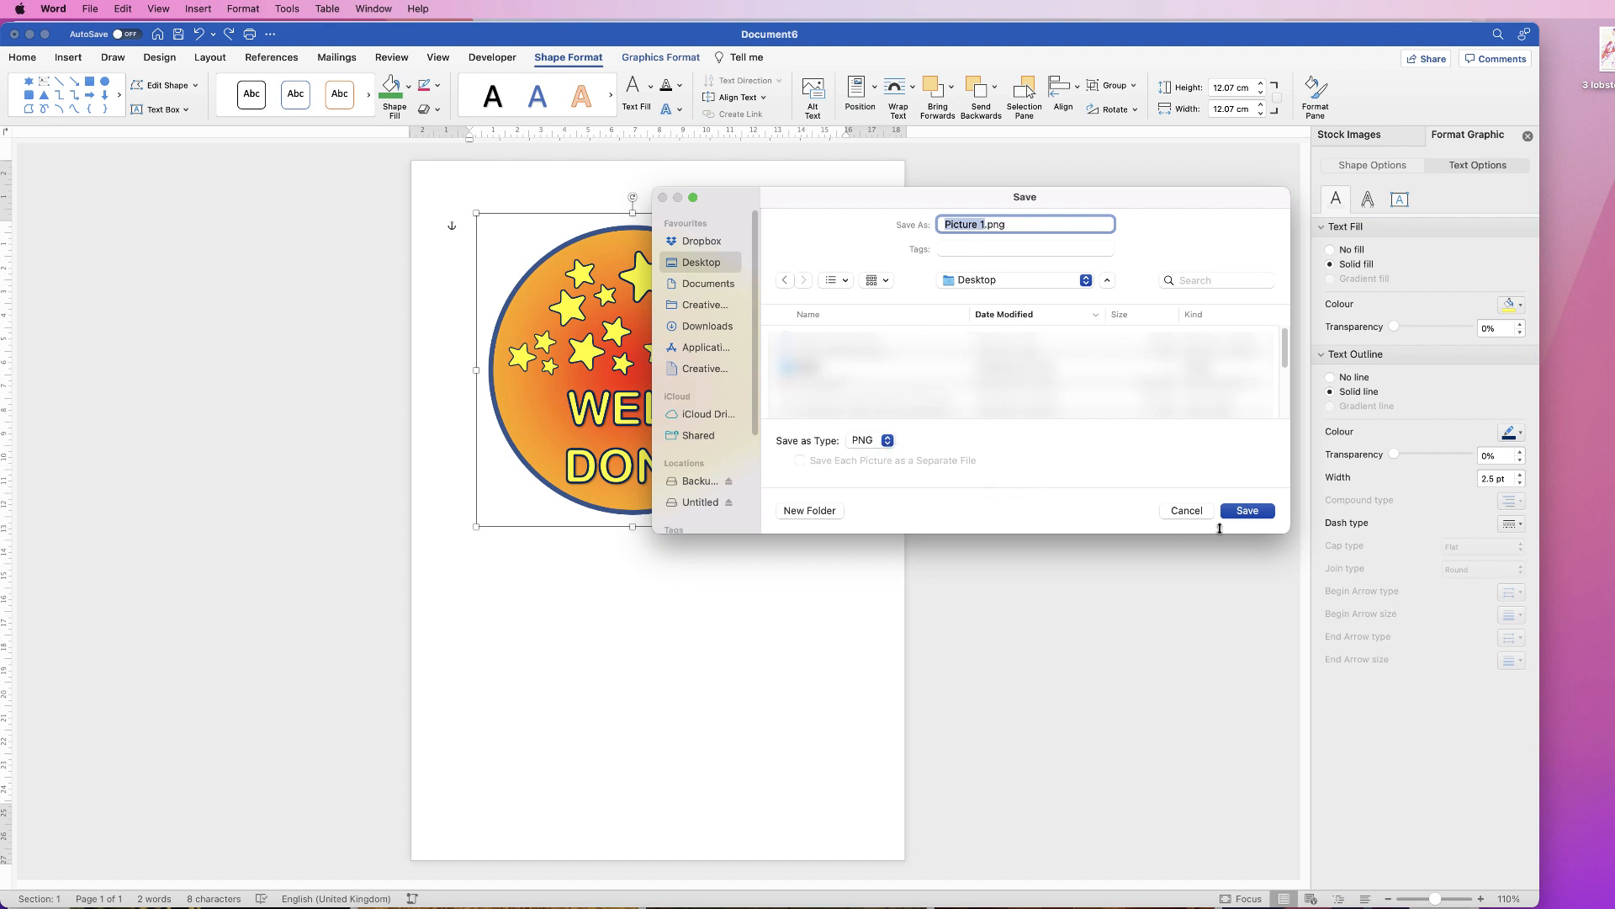
left_click(1256, 515)
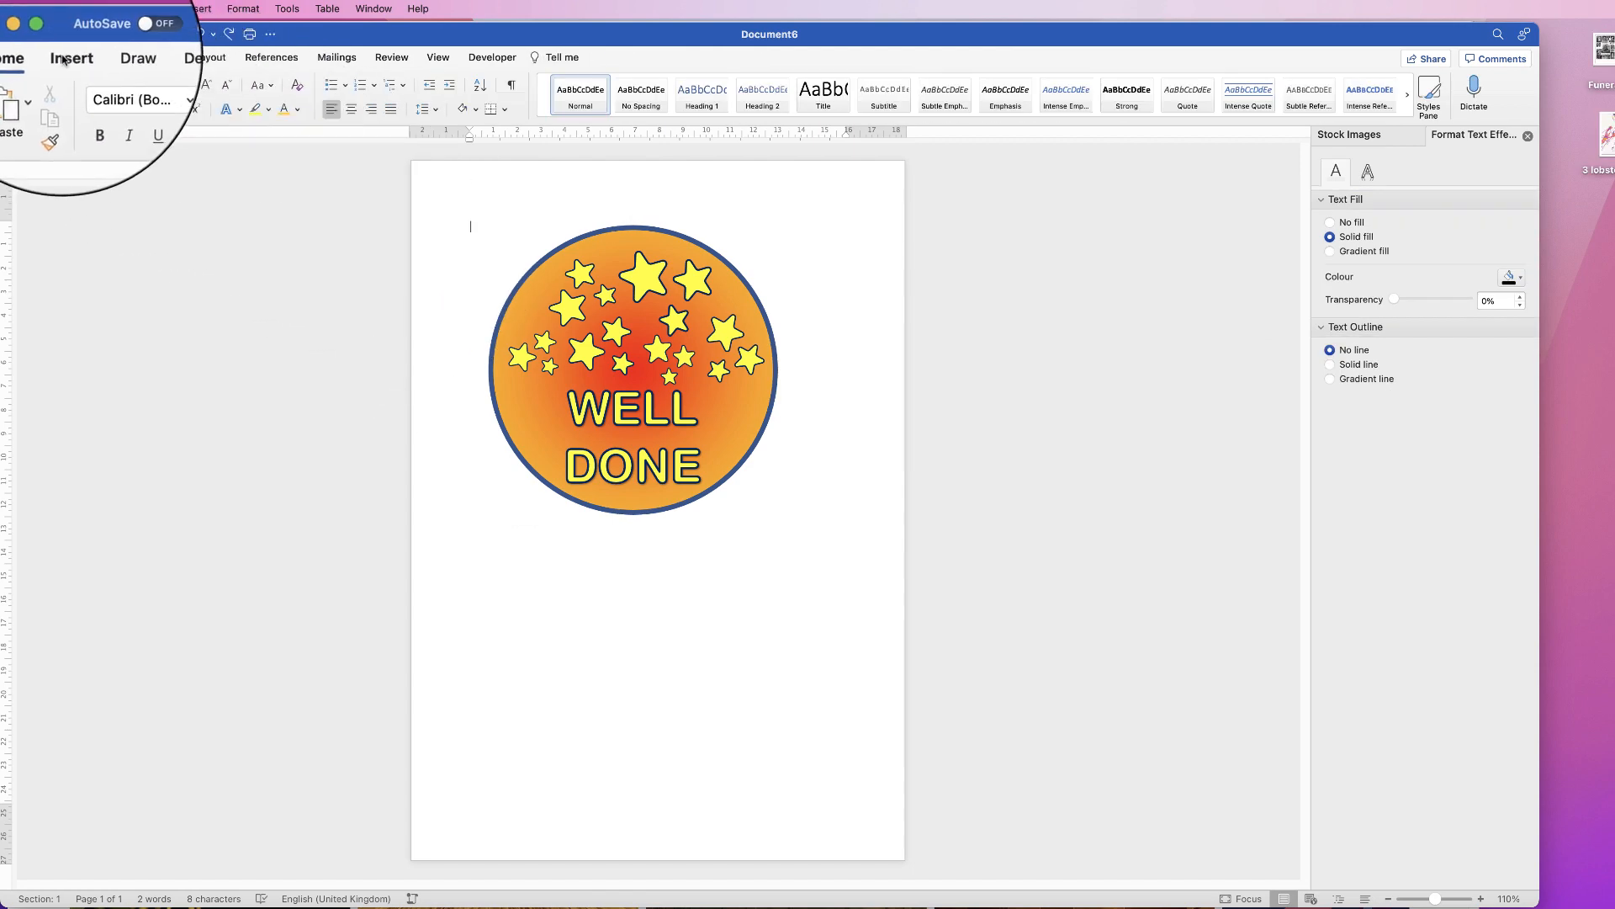
Step: Insert Picture 1.png from the Desktop back into the document
left_click(63, 59)
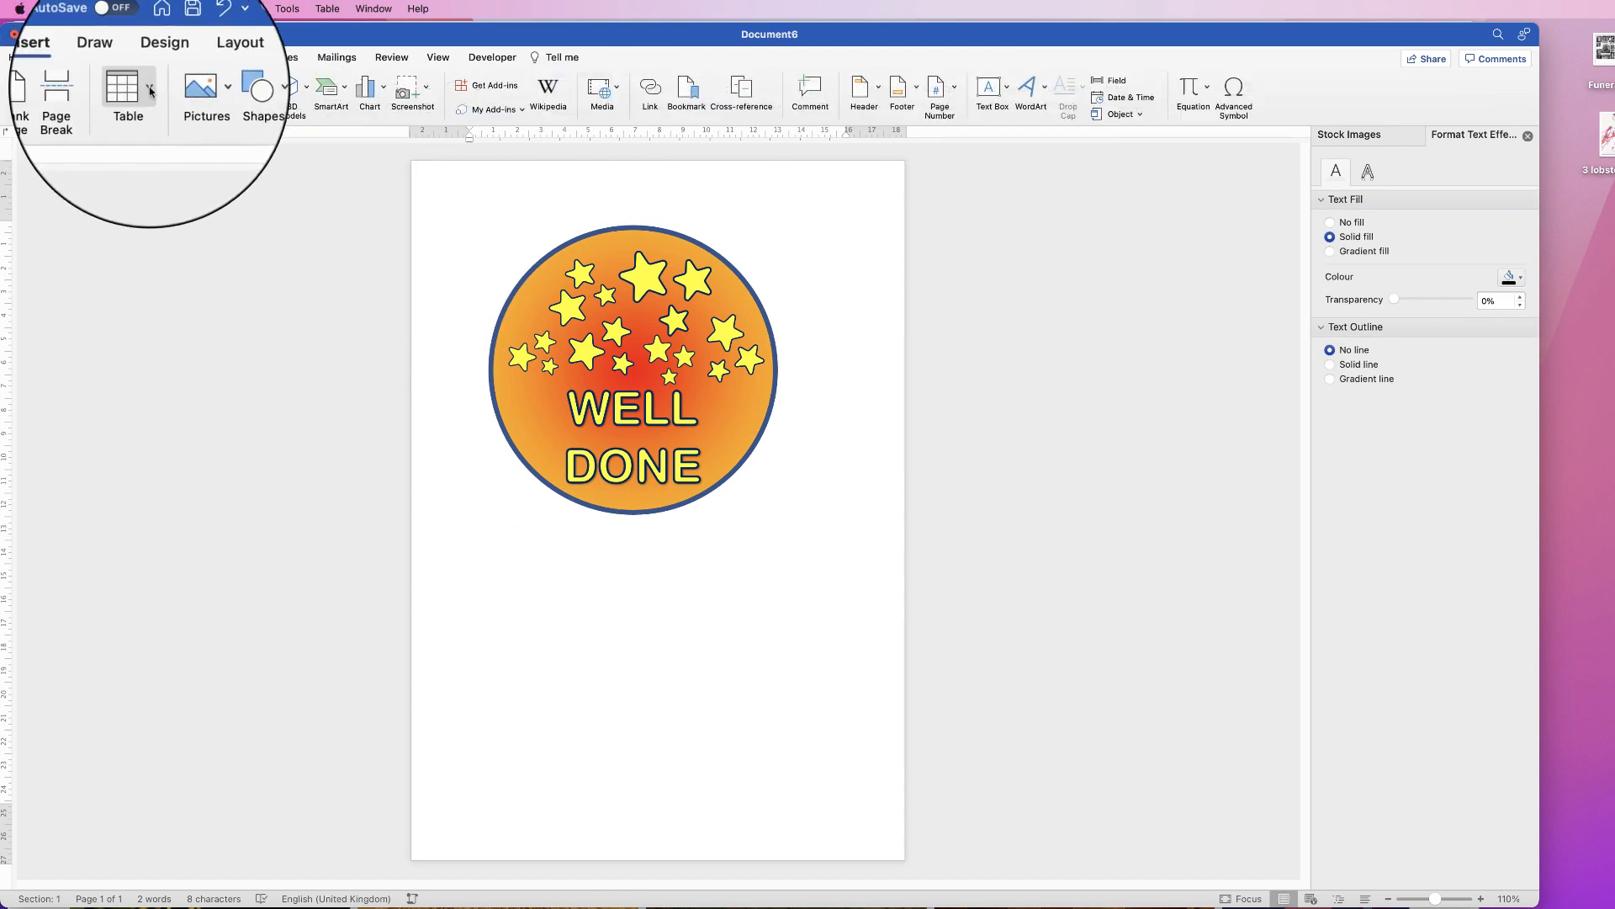
left_click(203, 95)
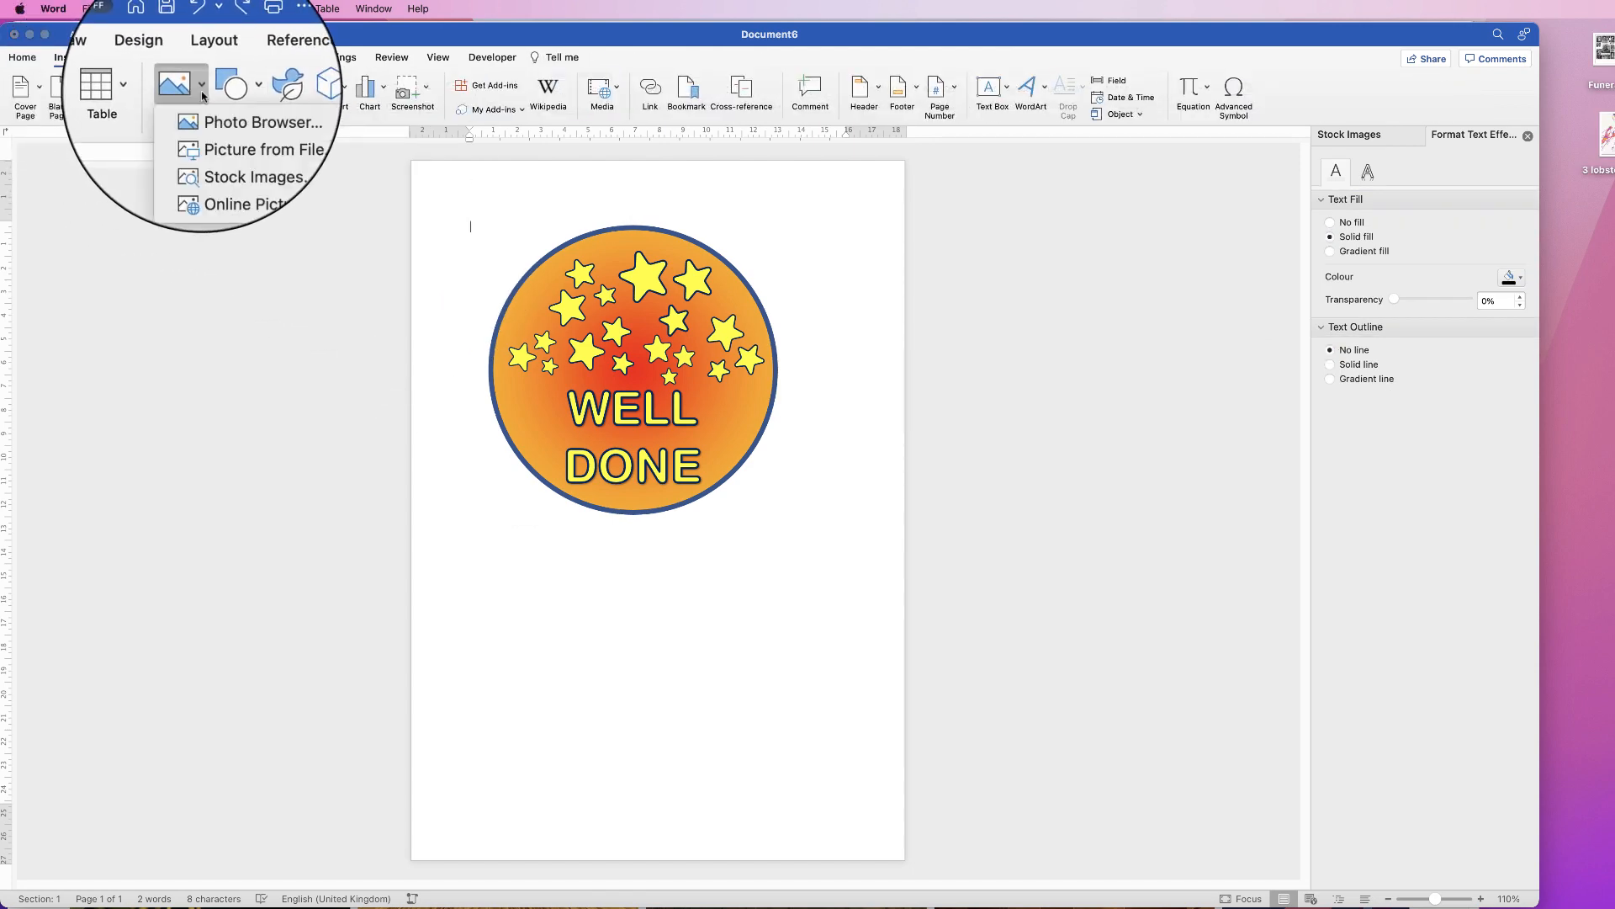
left_click(221, 136)
left_click(767, 226)
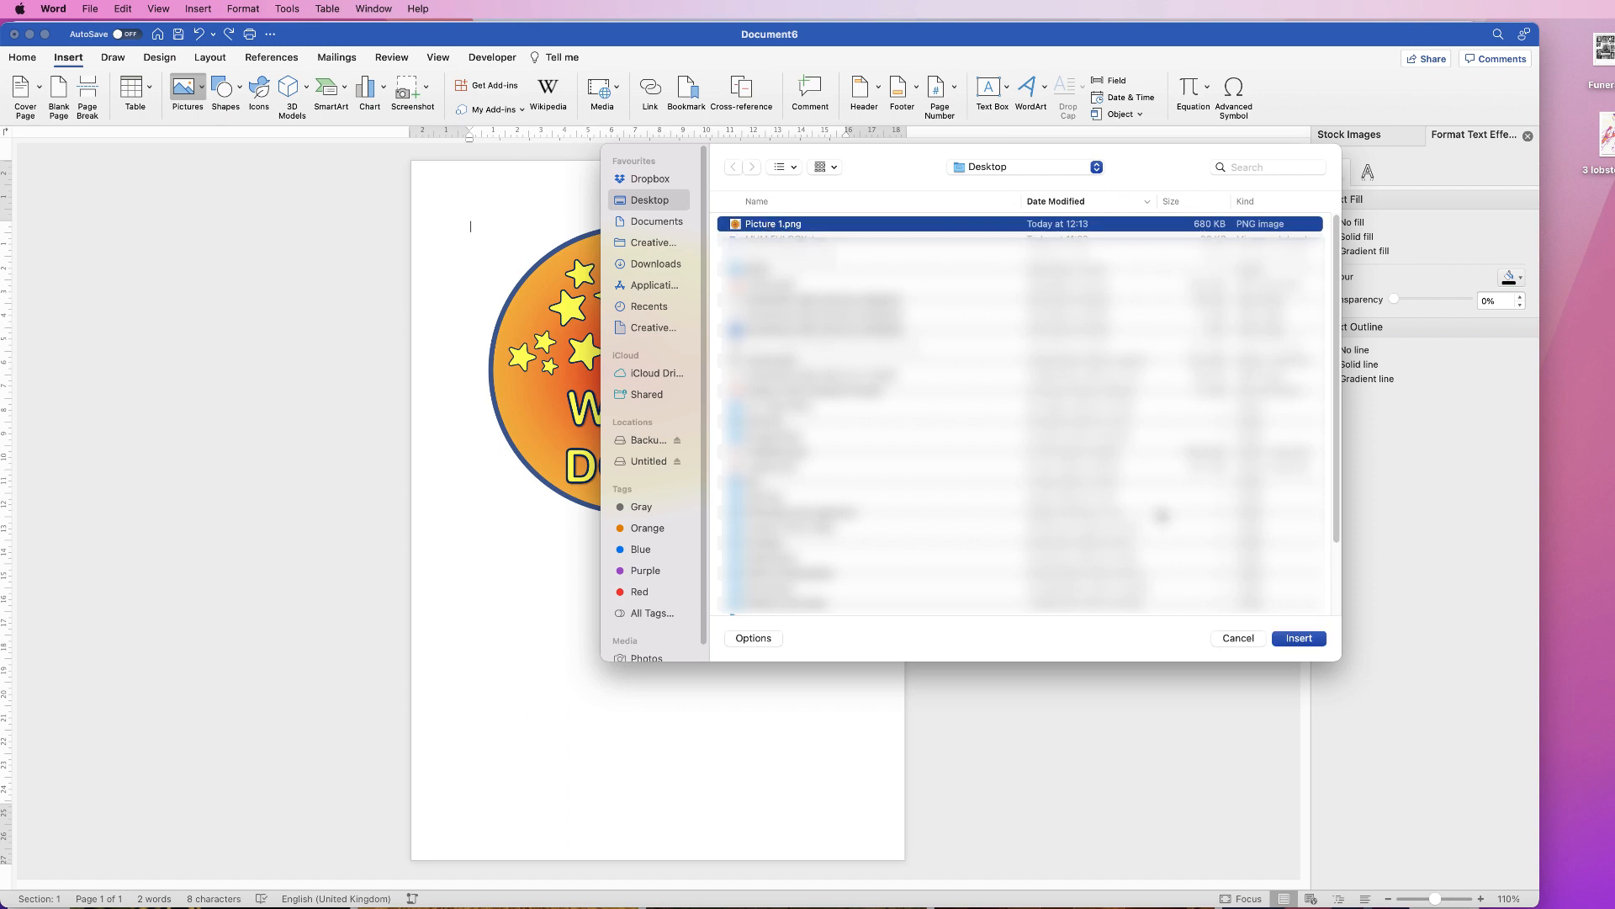
left_click(1299, 638)
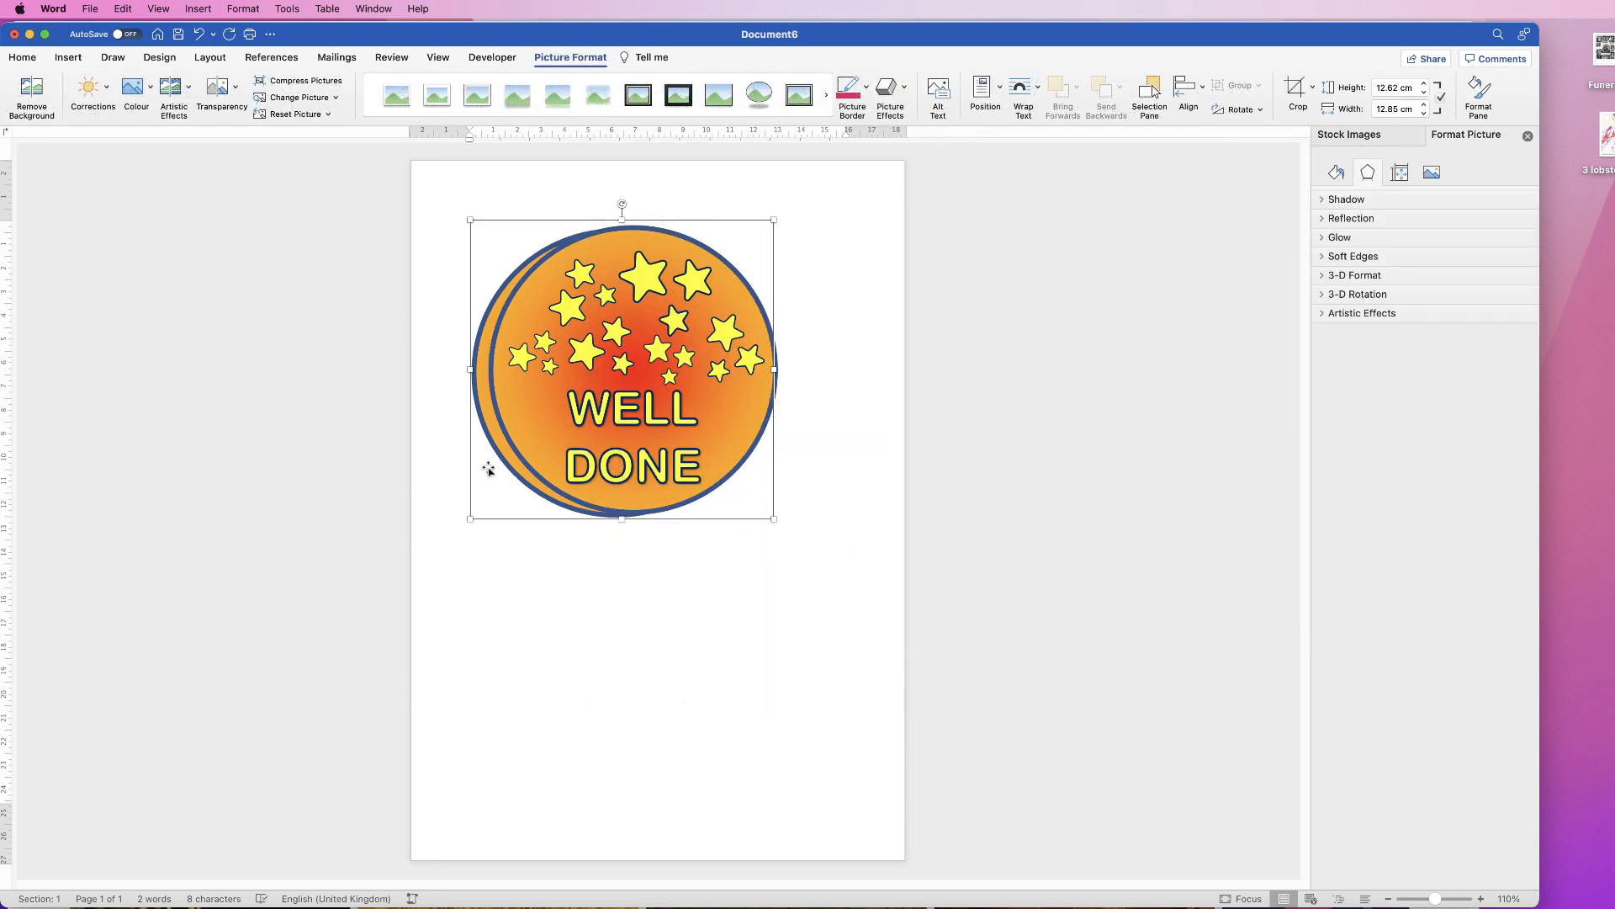
Step: Set the inserted picture to In Front of Text, move it down the page and shrink it
left_click(1023, 89)
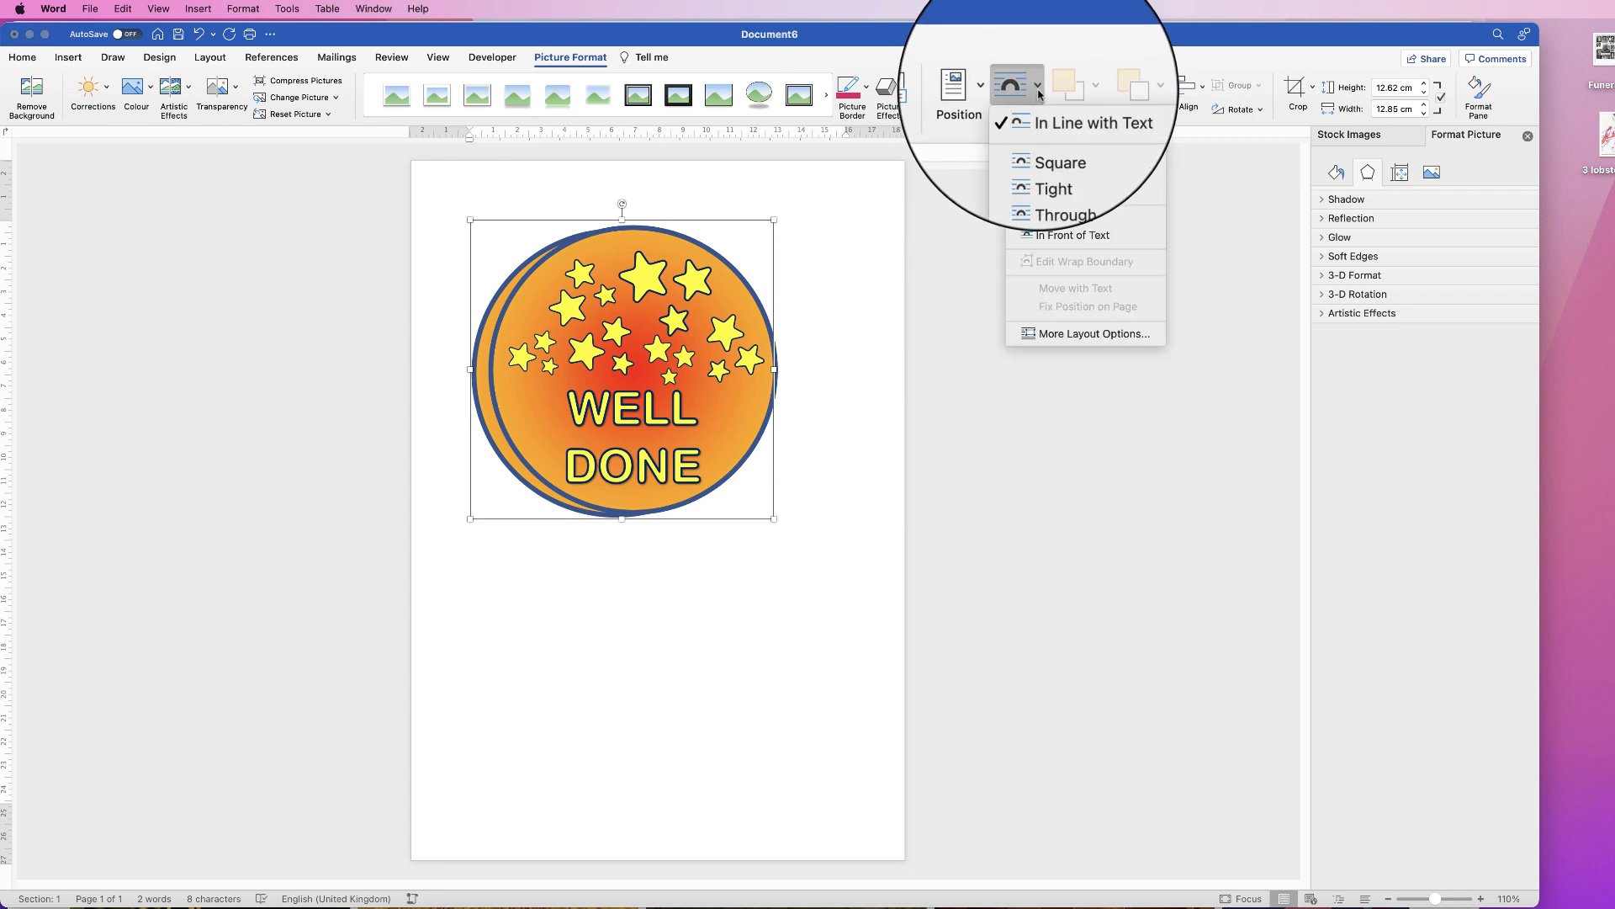
left_click(1054, 239)
left_click_drag(652, 400, 662, 715)
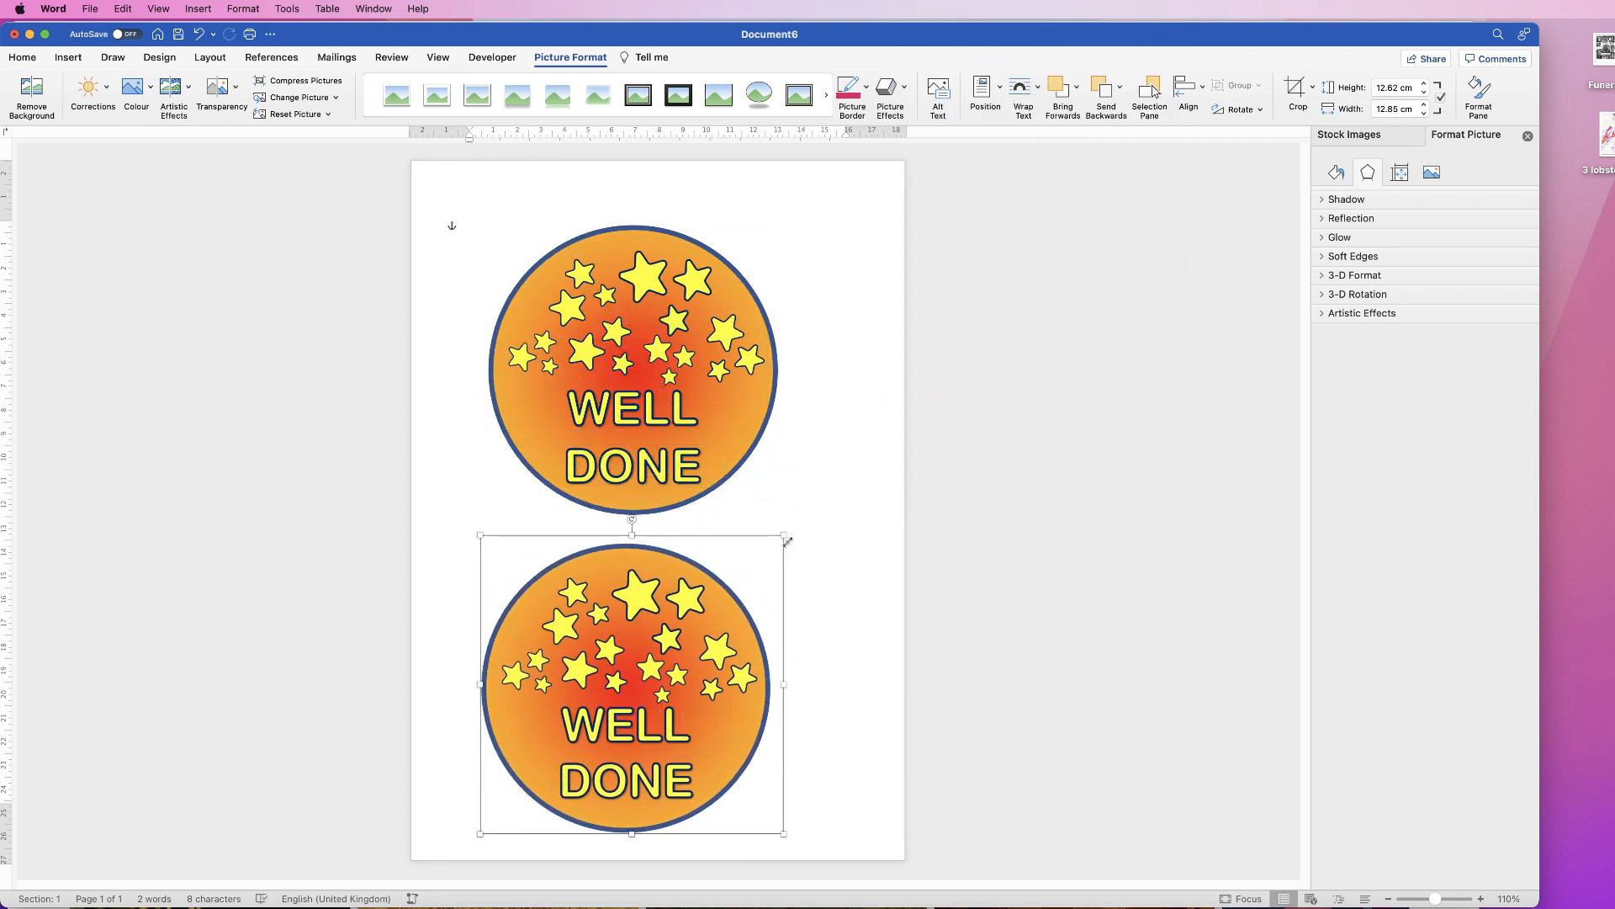
left_click_drag(782, 536, 657, 657)
left_click(694, 407)
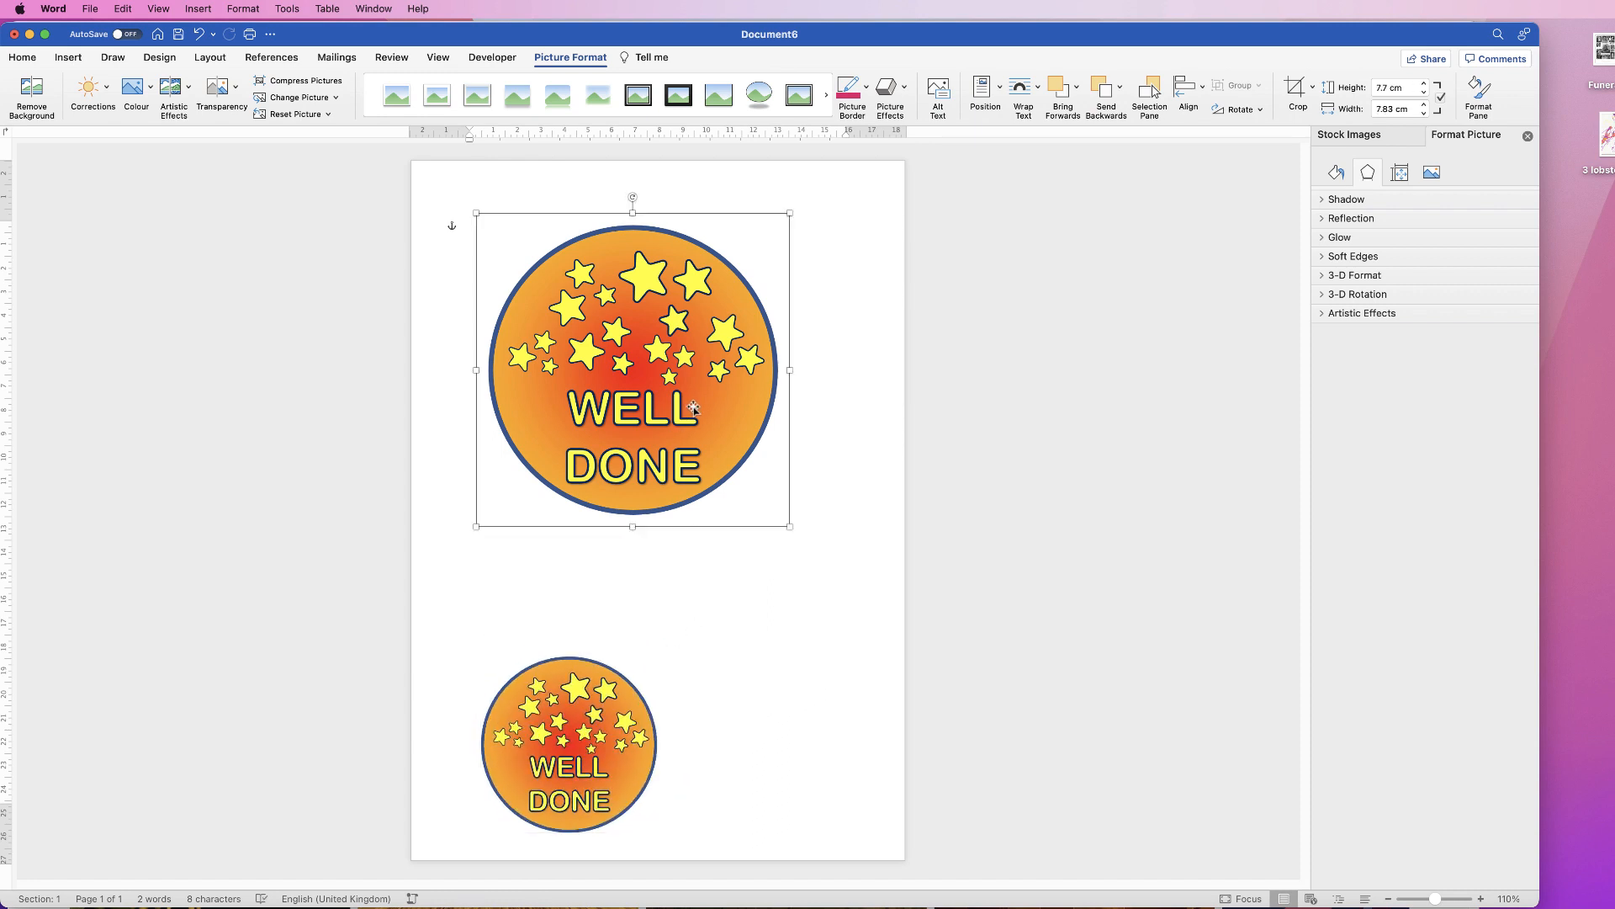
left_click_drag(788, 526, 754, 522)
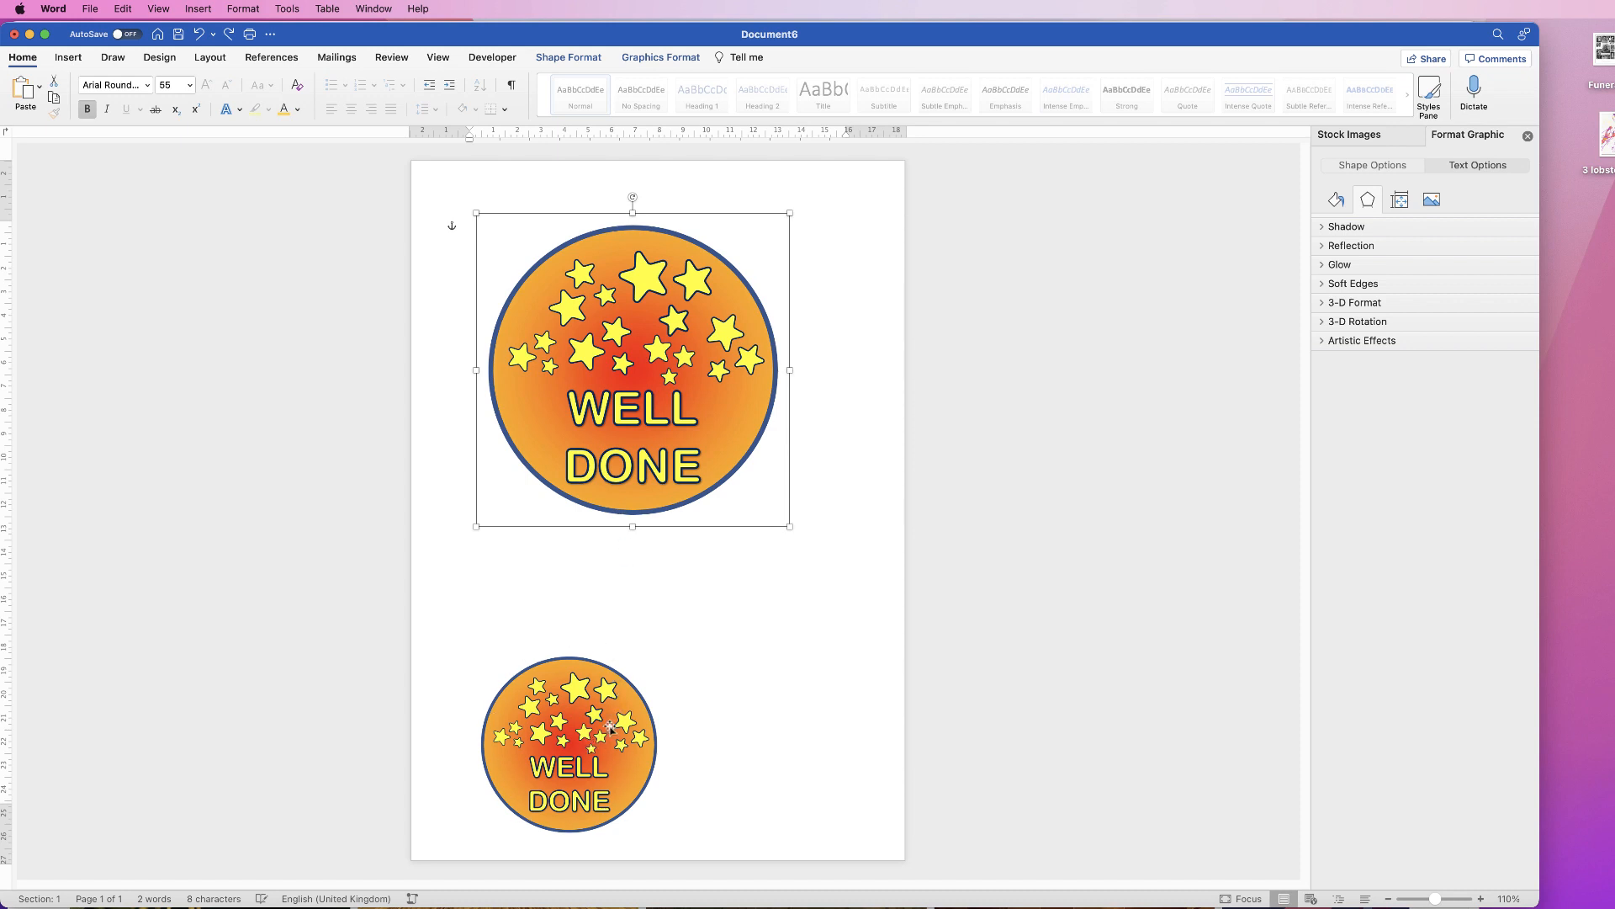
Step: Shift the small badge to the left margin and move the large badge to the top right
left_click_drag(572, 752, 533, 749)
left_click(726, 355)
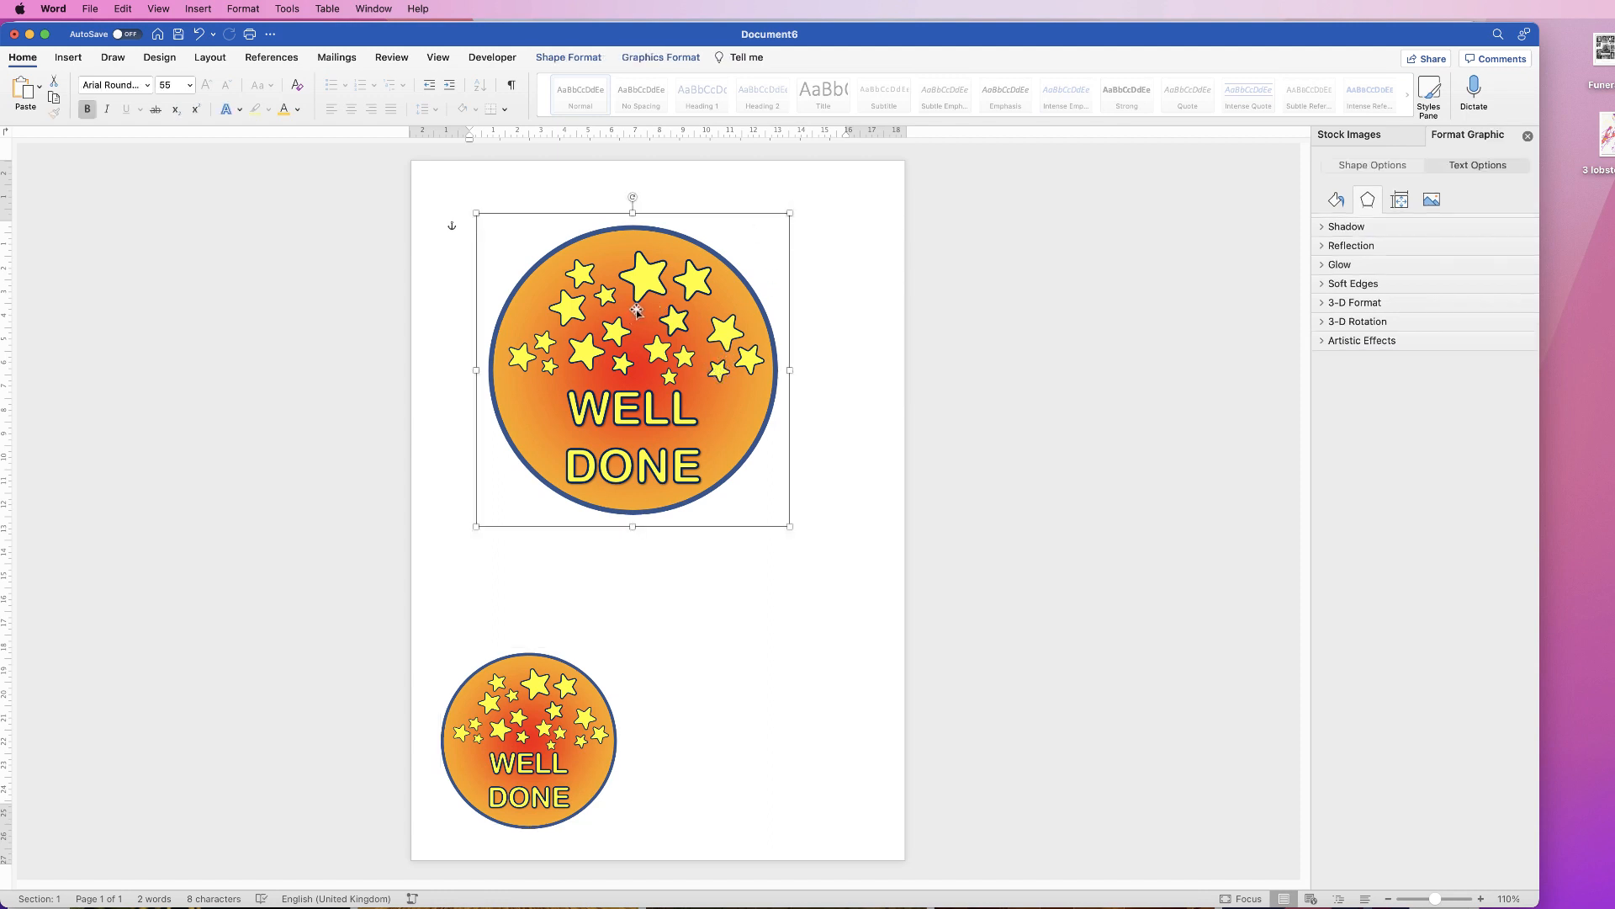
left_click_drag(670, 414, 781, 360)
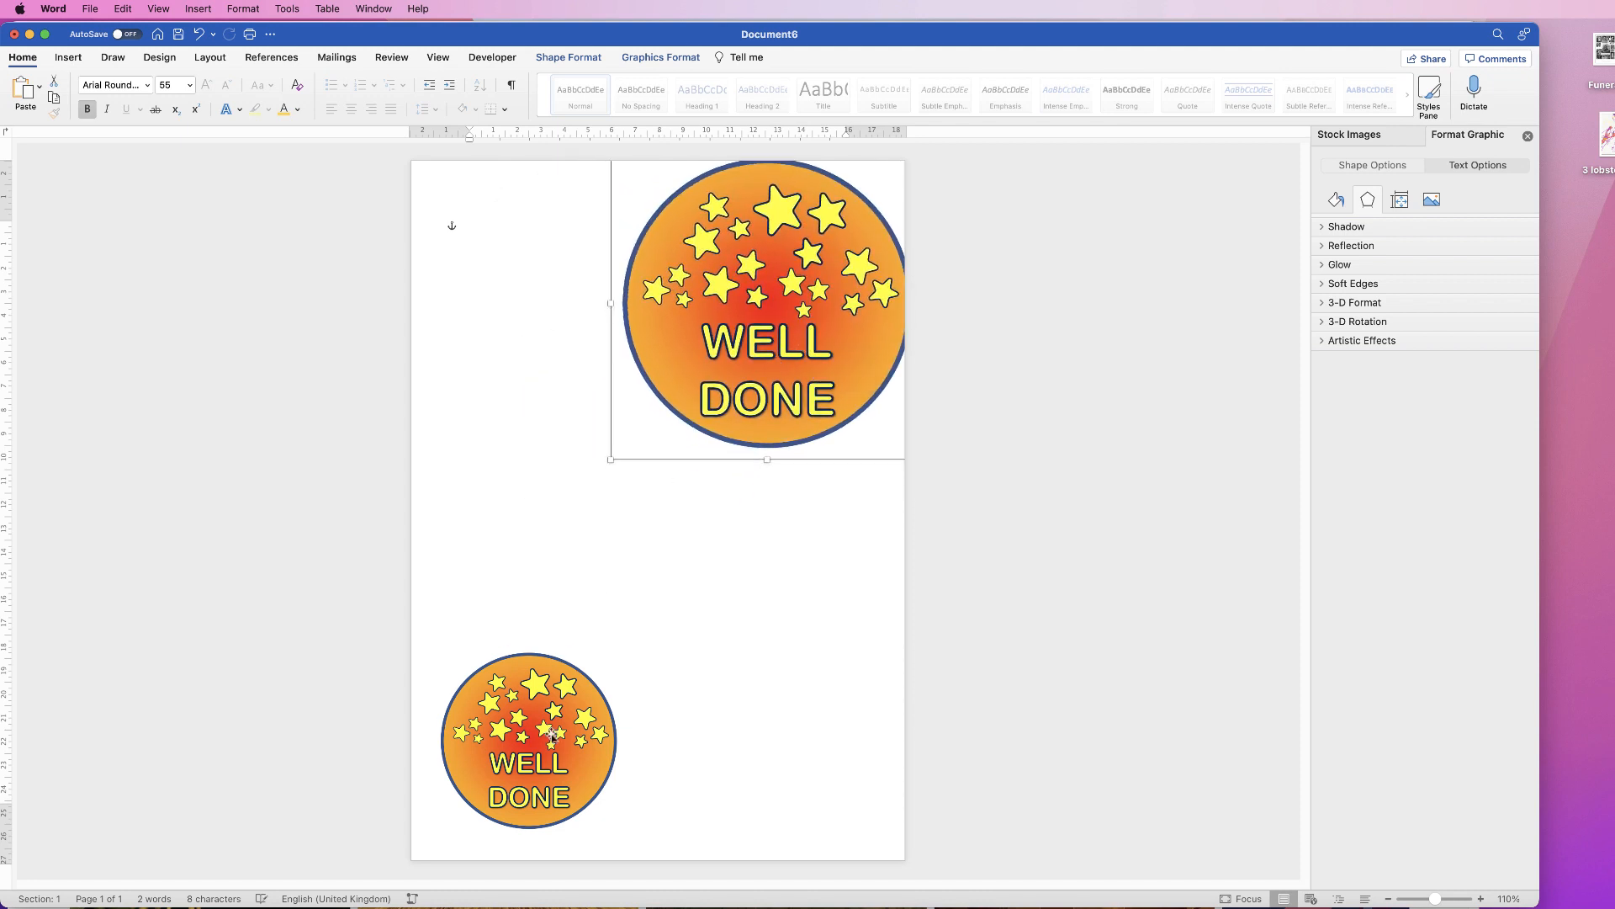
Step: Shrink the small badge further and Option-drag a copy beside it
left_click(532, 735)
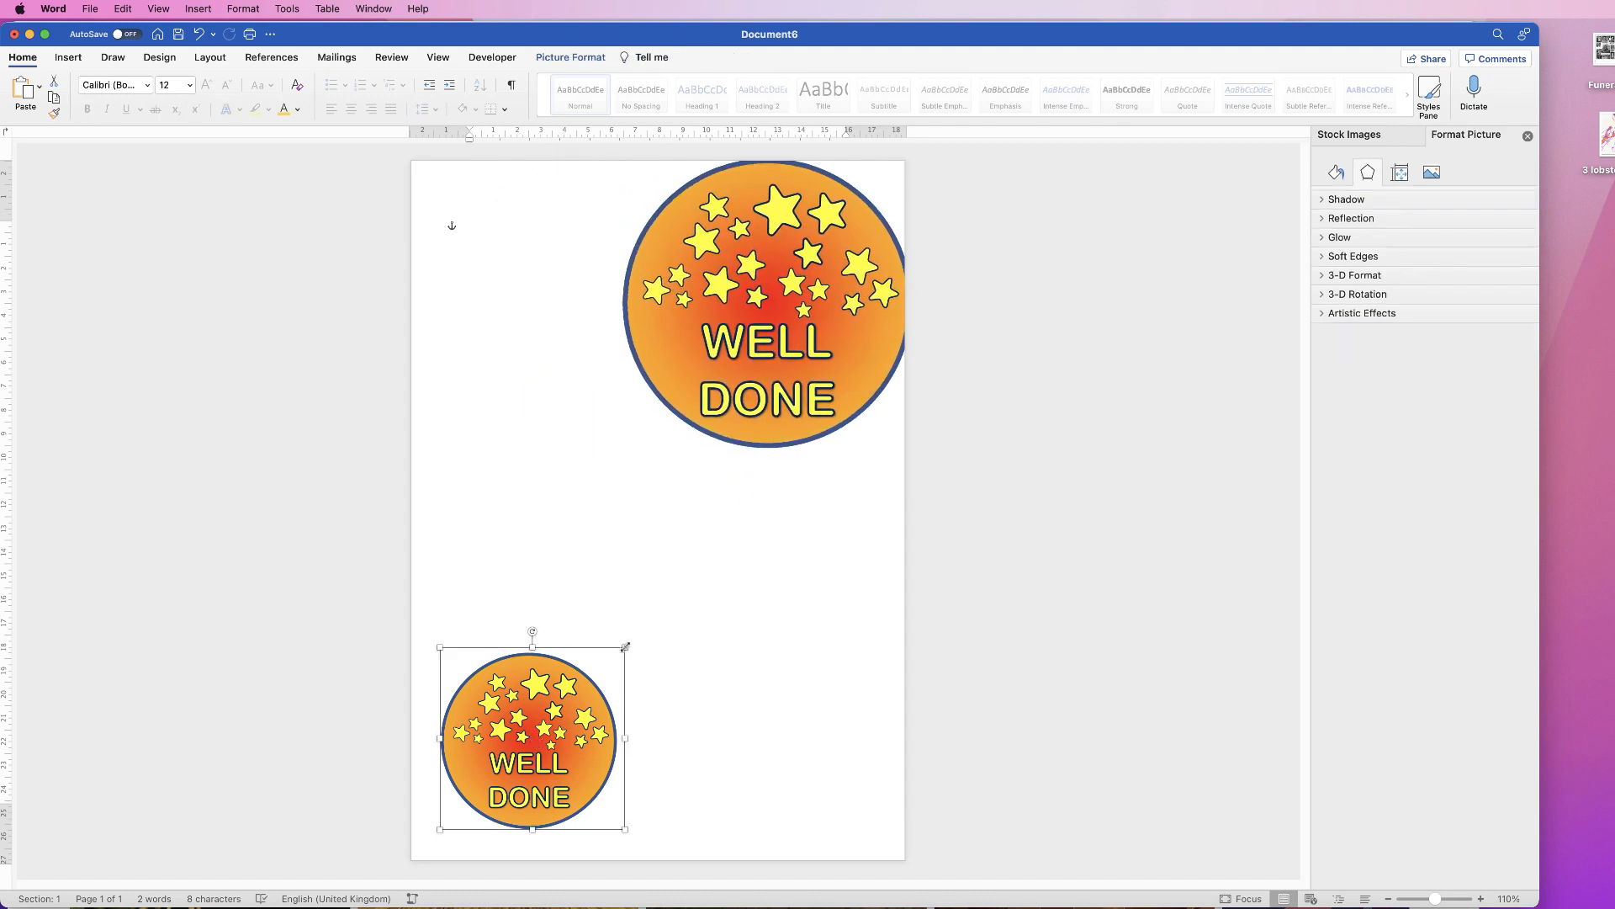
left_click_drag(625, 648, 586, 691)
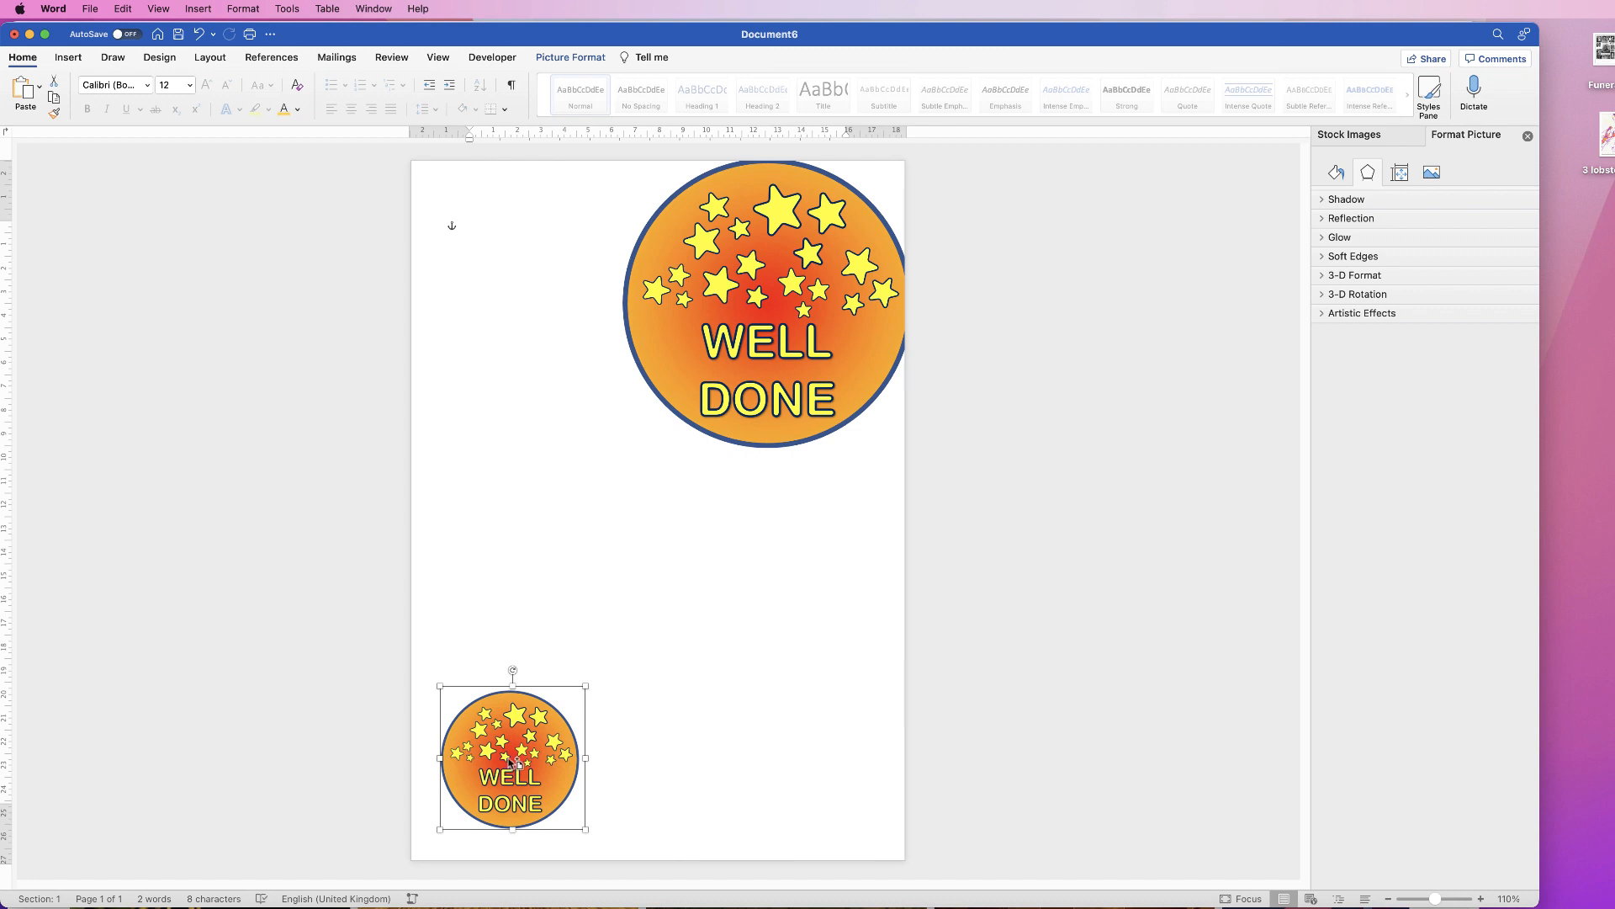
left_click_drag(511, 761, 665, 764)
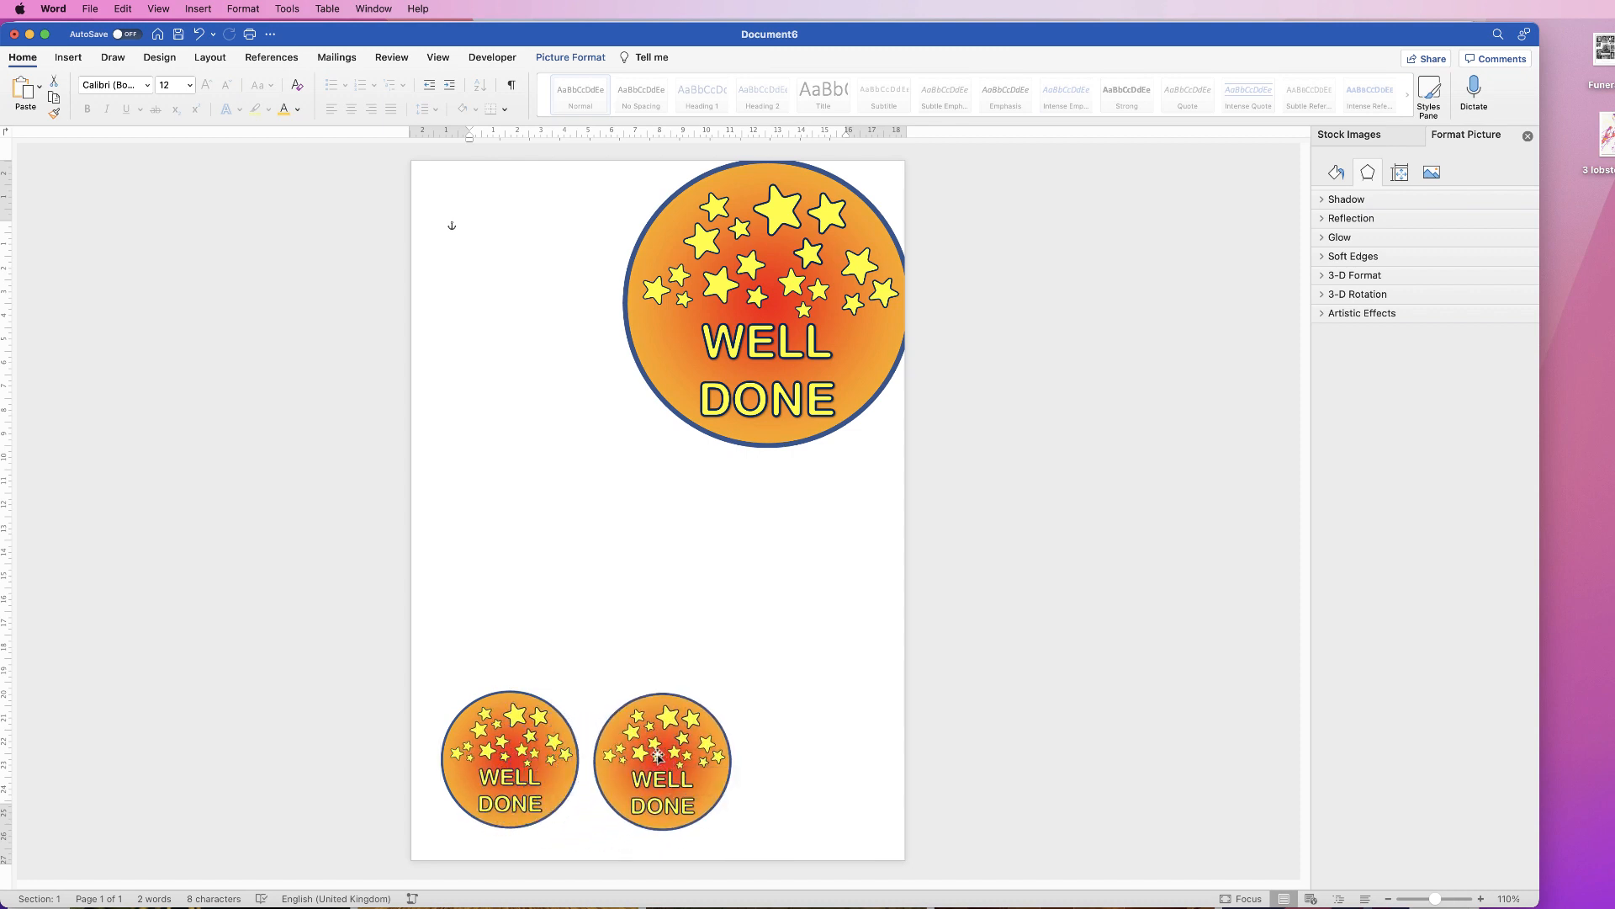
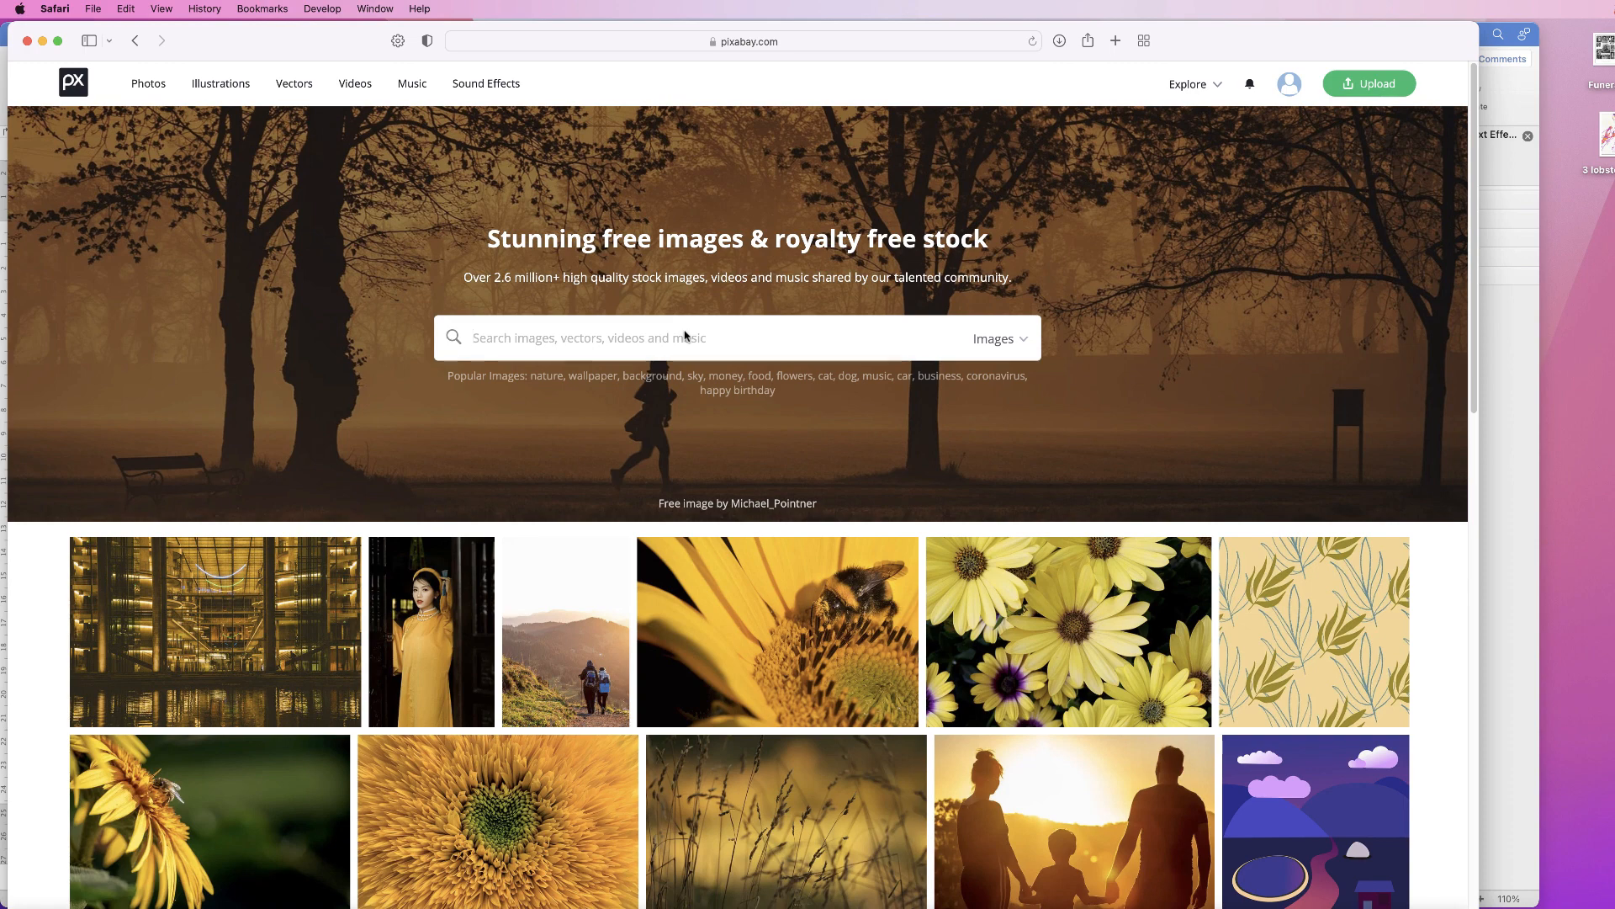
Step: Search Pixabay for 'wow' and filter the results to Vector graphics
left_click(686, 336)
type("wow")
key("Return")
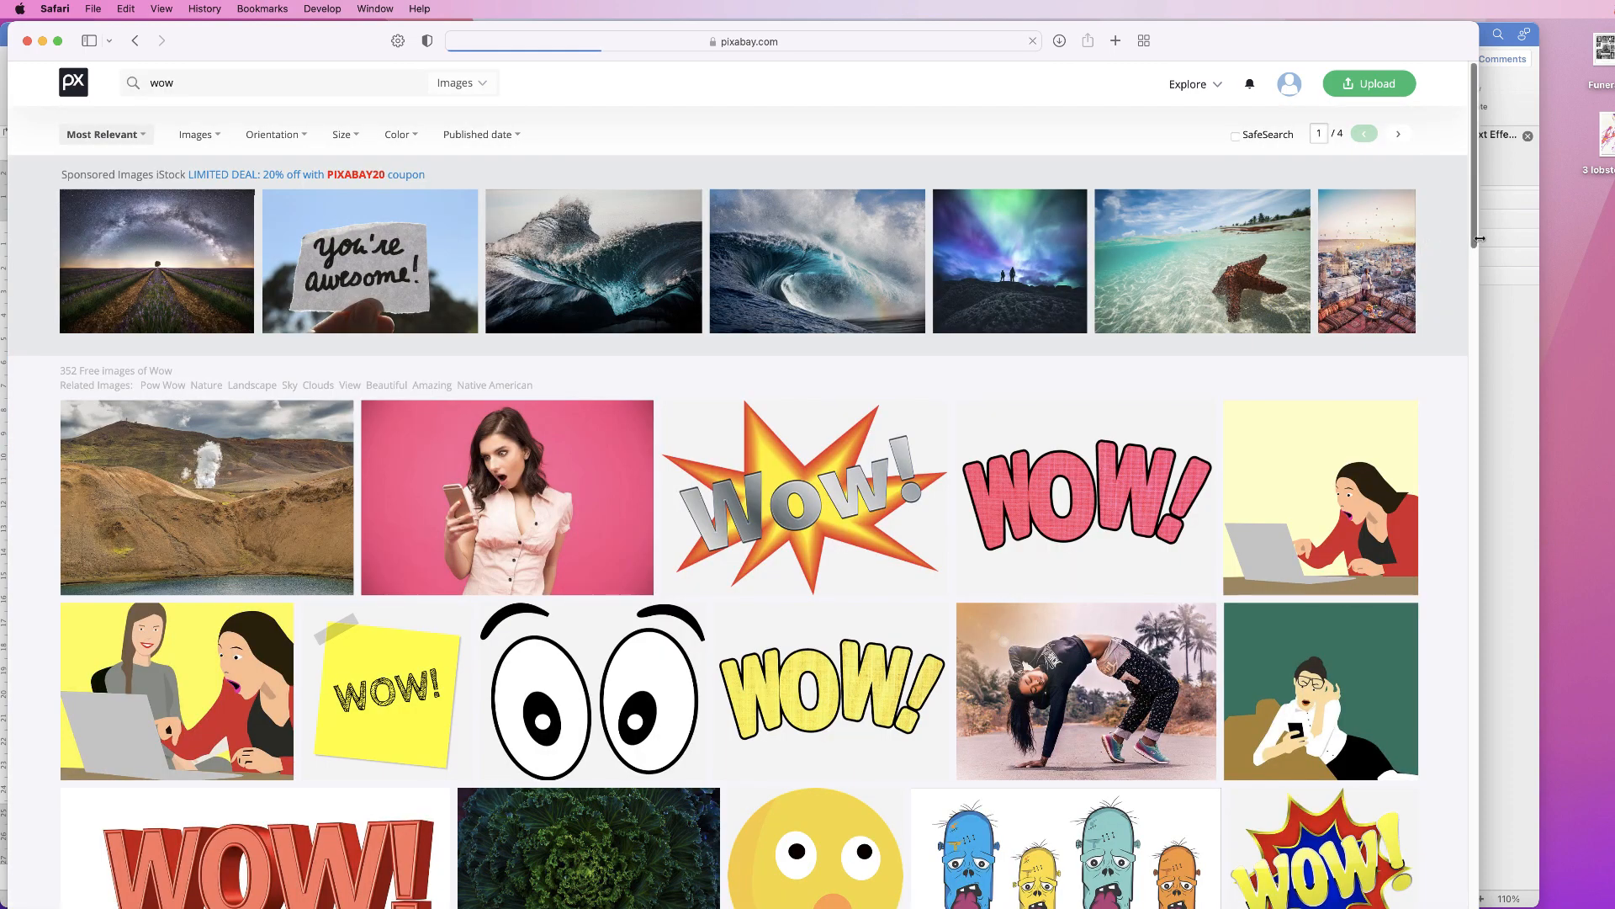
left_click_drag(1474, 244, 1380, 217)
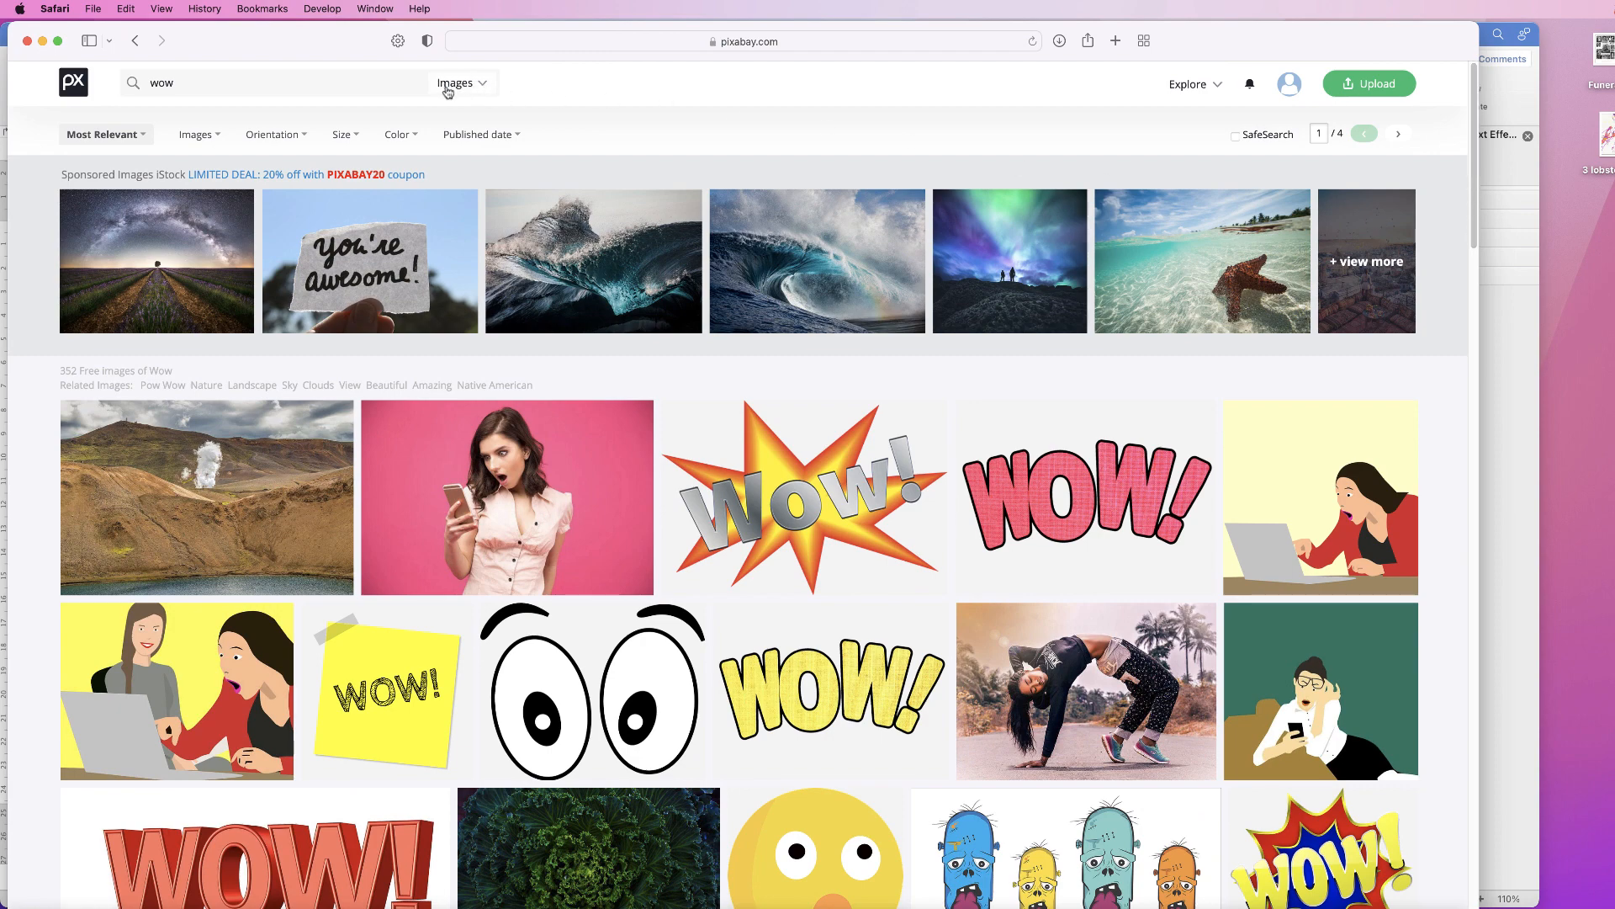
left_click(485, 85)
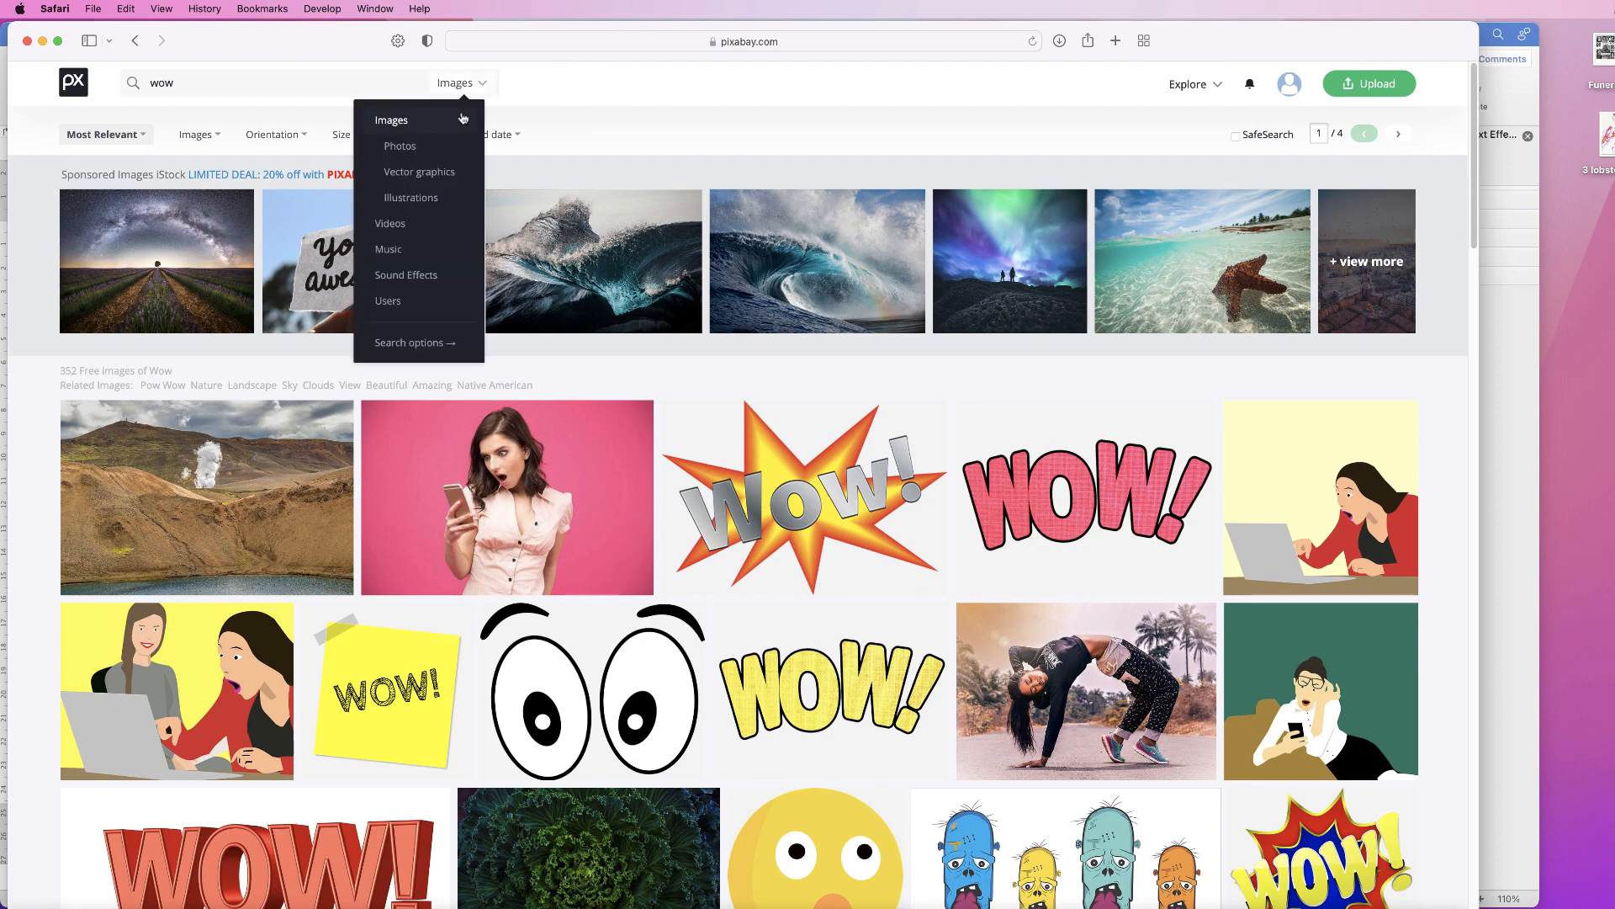
left_click(419, 172)
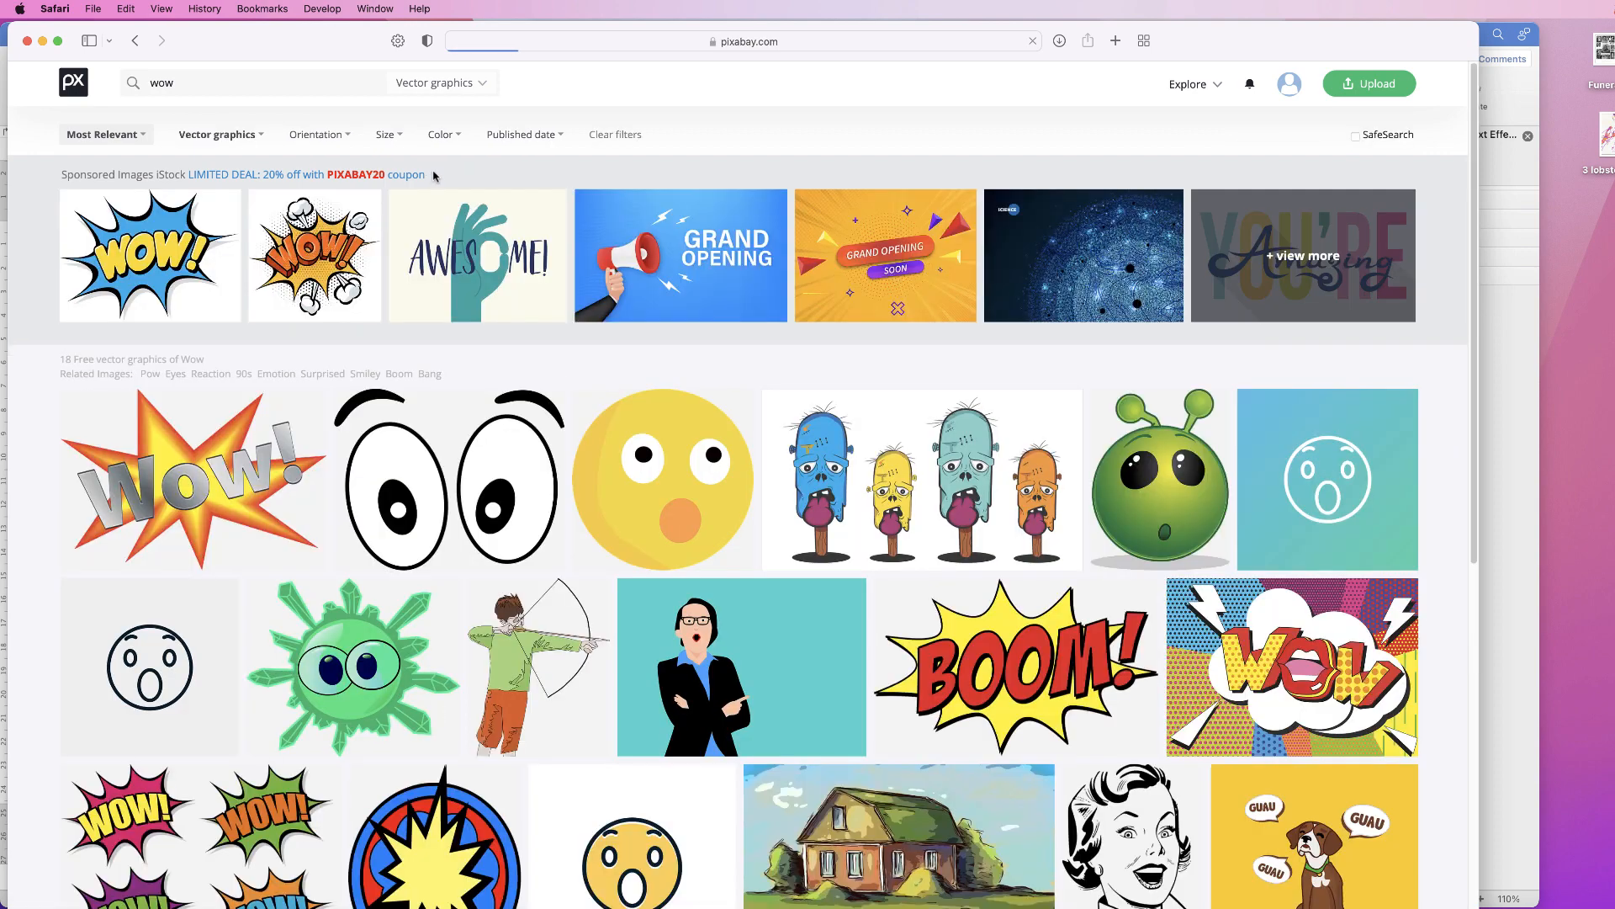
left_click_drag(1471, 280, 1450, 507)
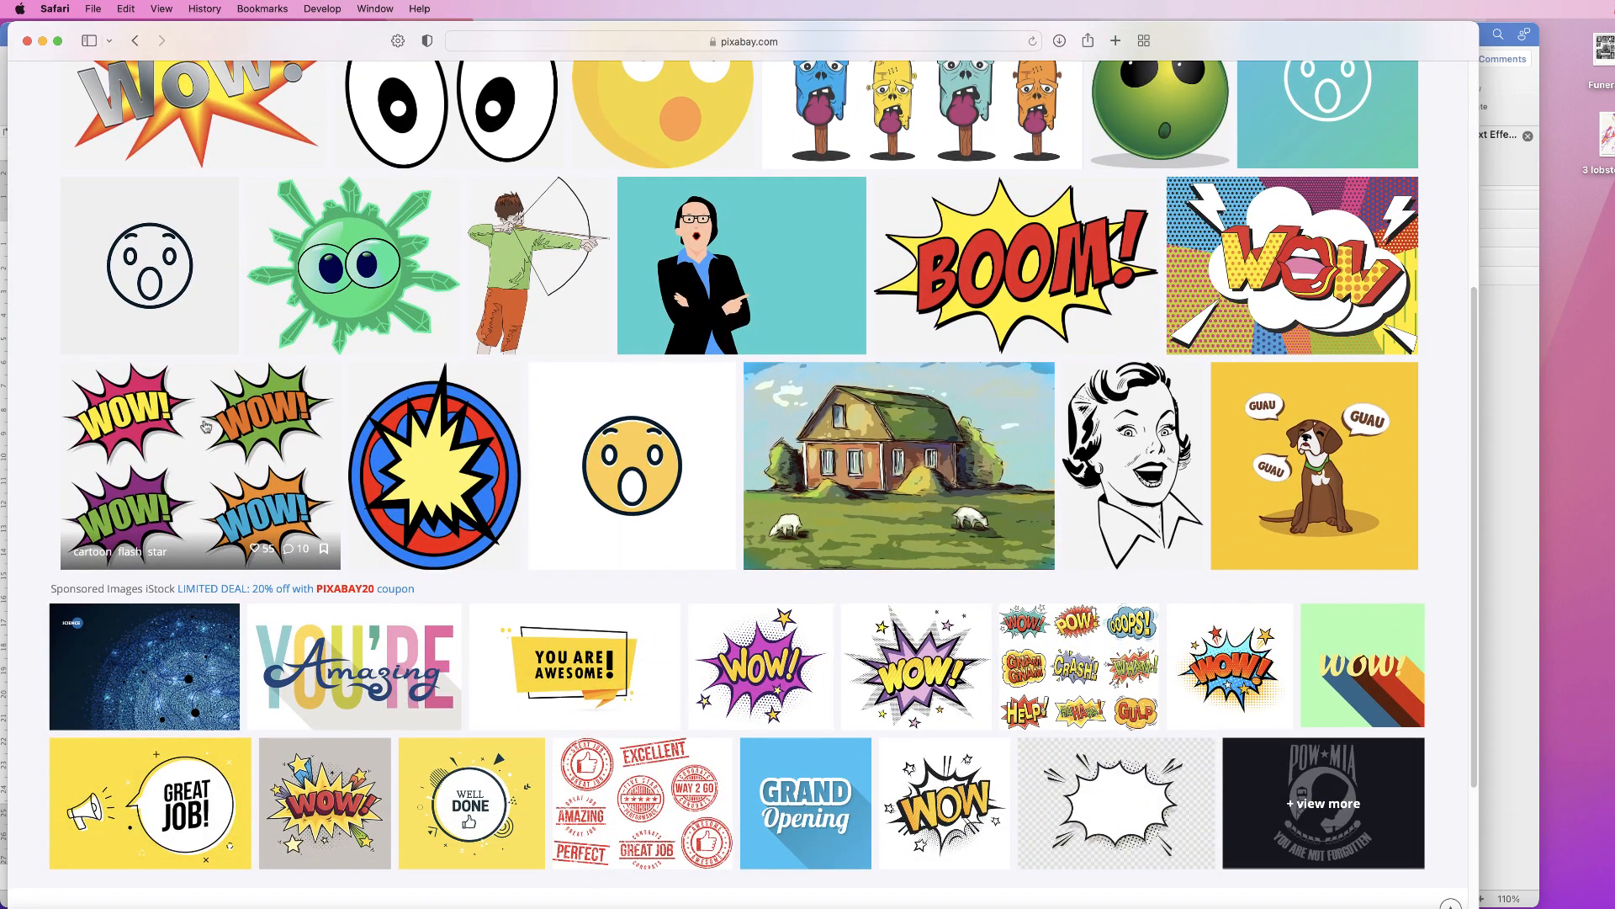
Step: Download the four WOW stickers image as a 1920×1423 PNG, then minimise Safari
left_click(200, 459)
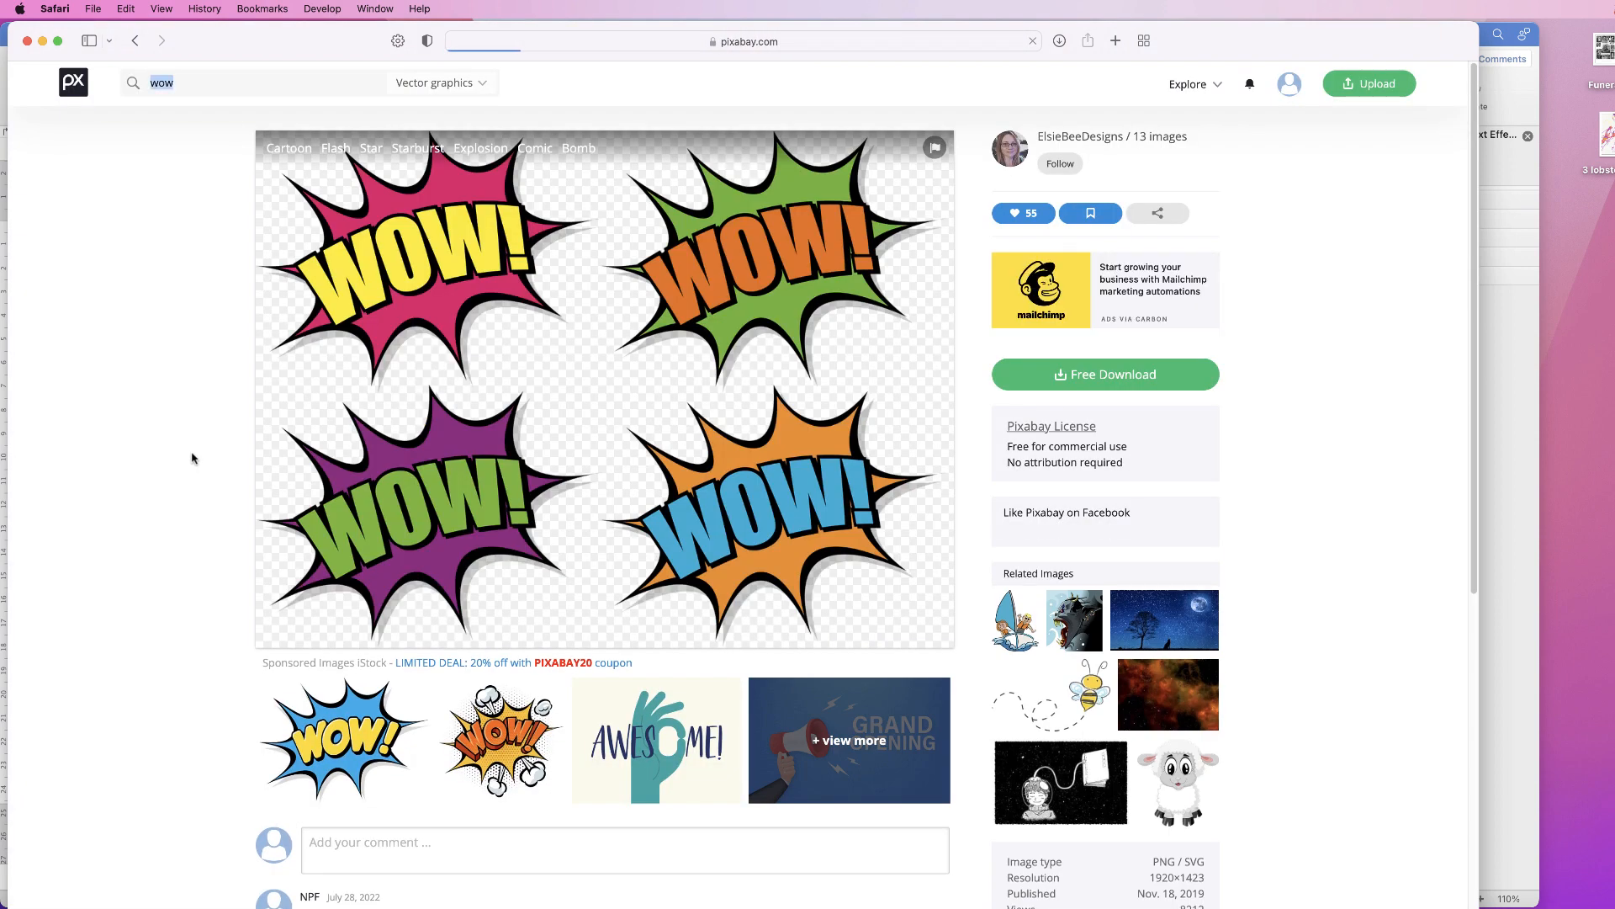
left_click(1072, 376)
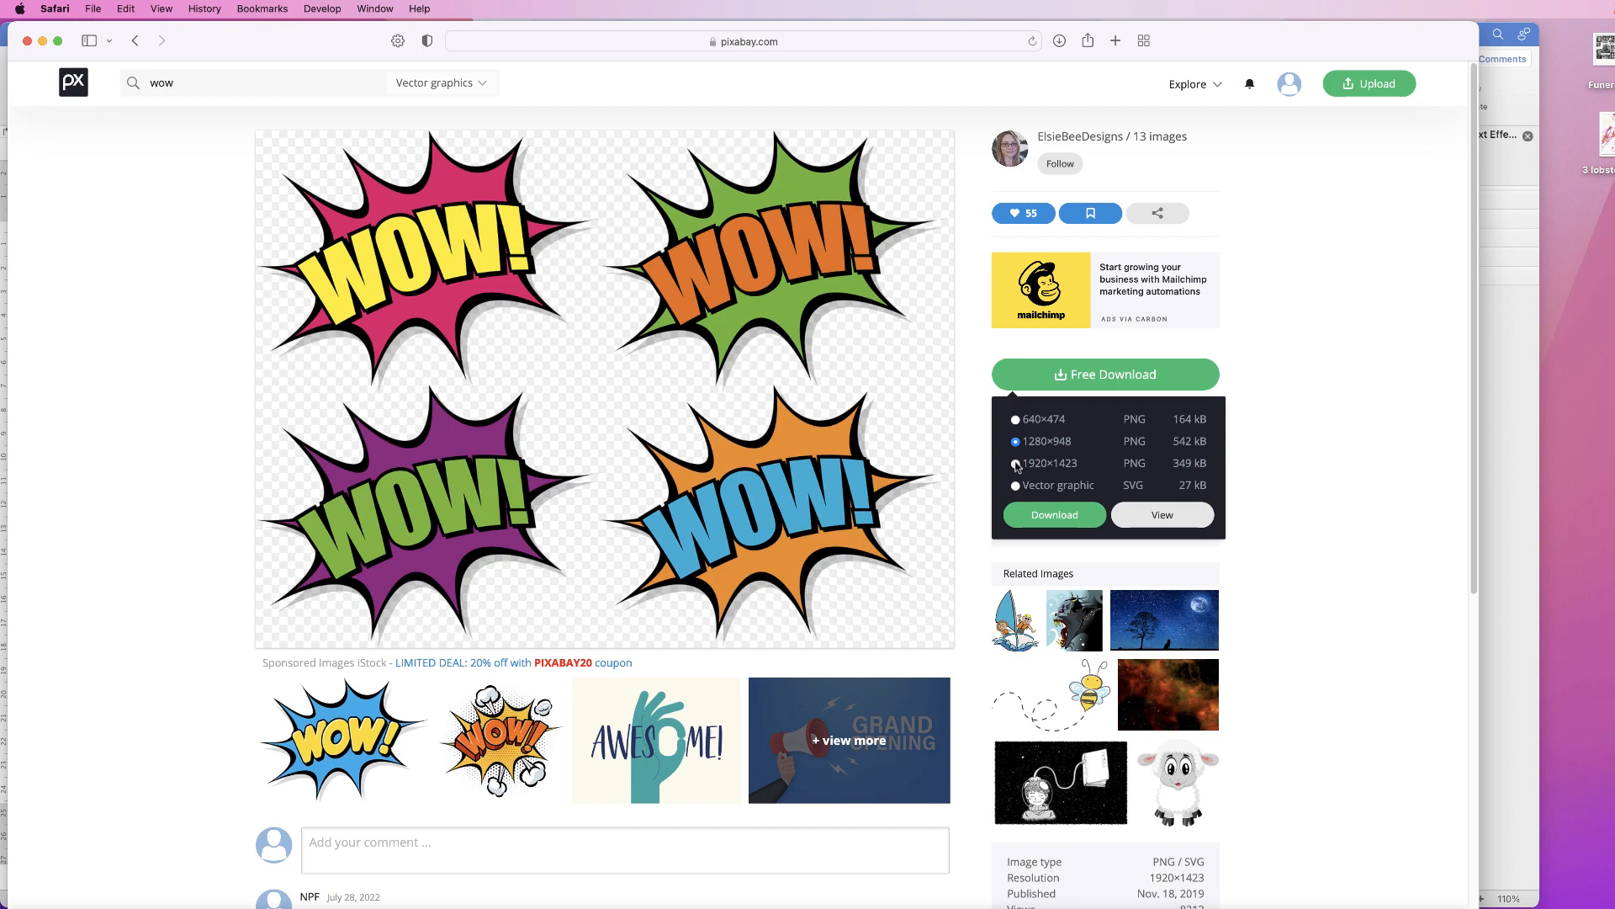
left_click(1054, 516)
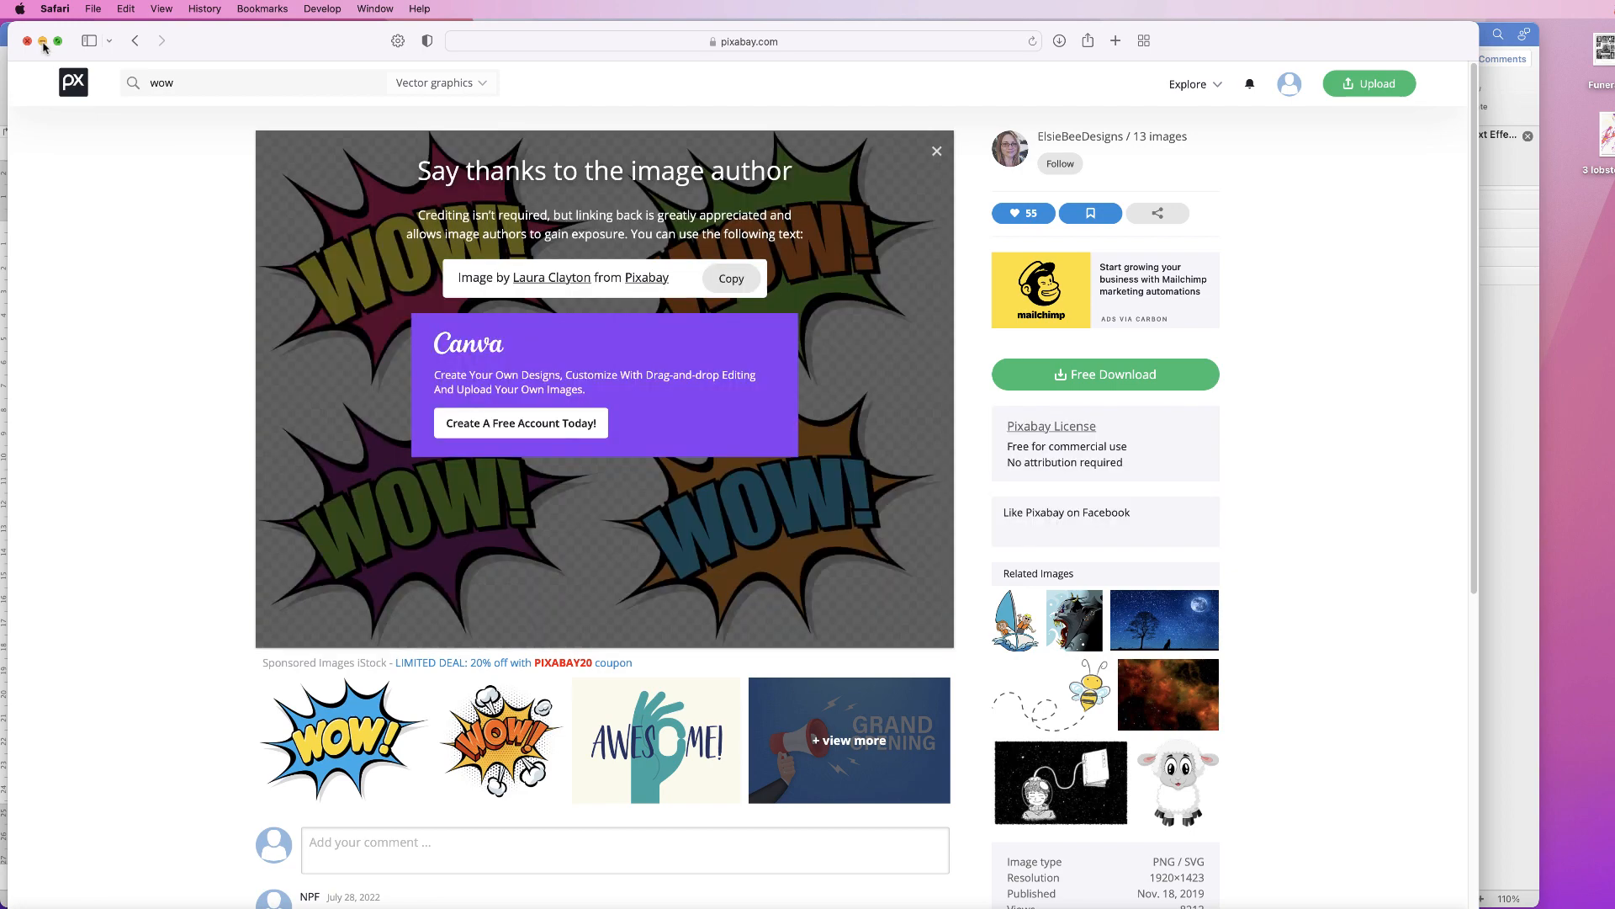
left_click(42, 41)
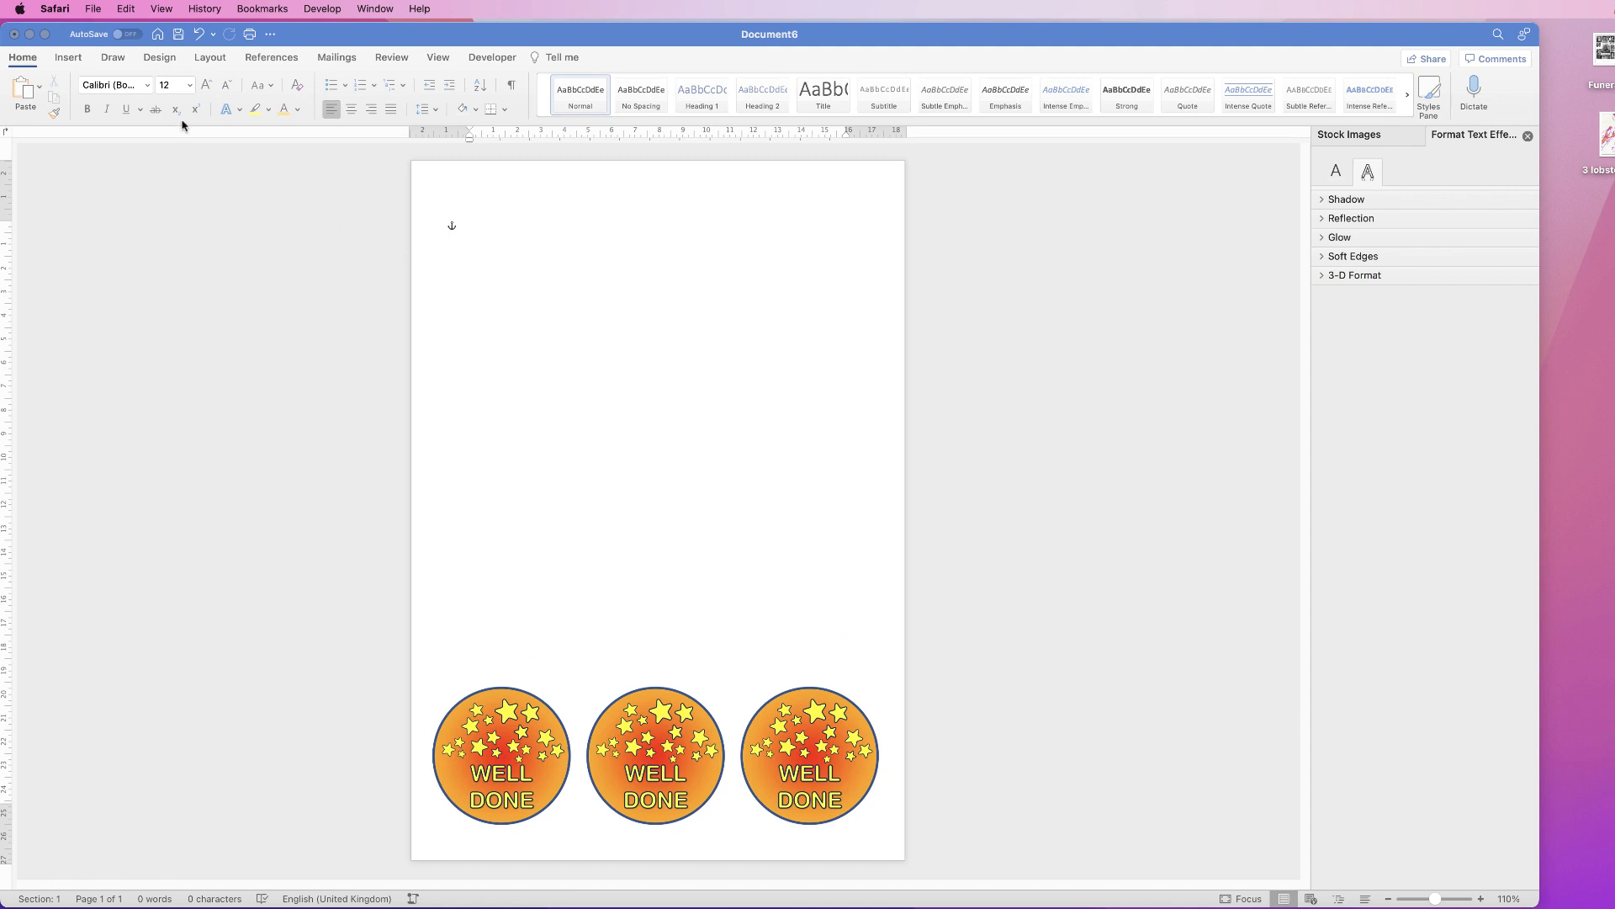
Step: Insert cartoon-4634928.png from Downloads as a picture in the document
left_click(69, 57)
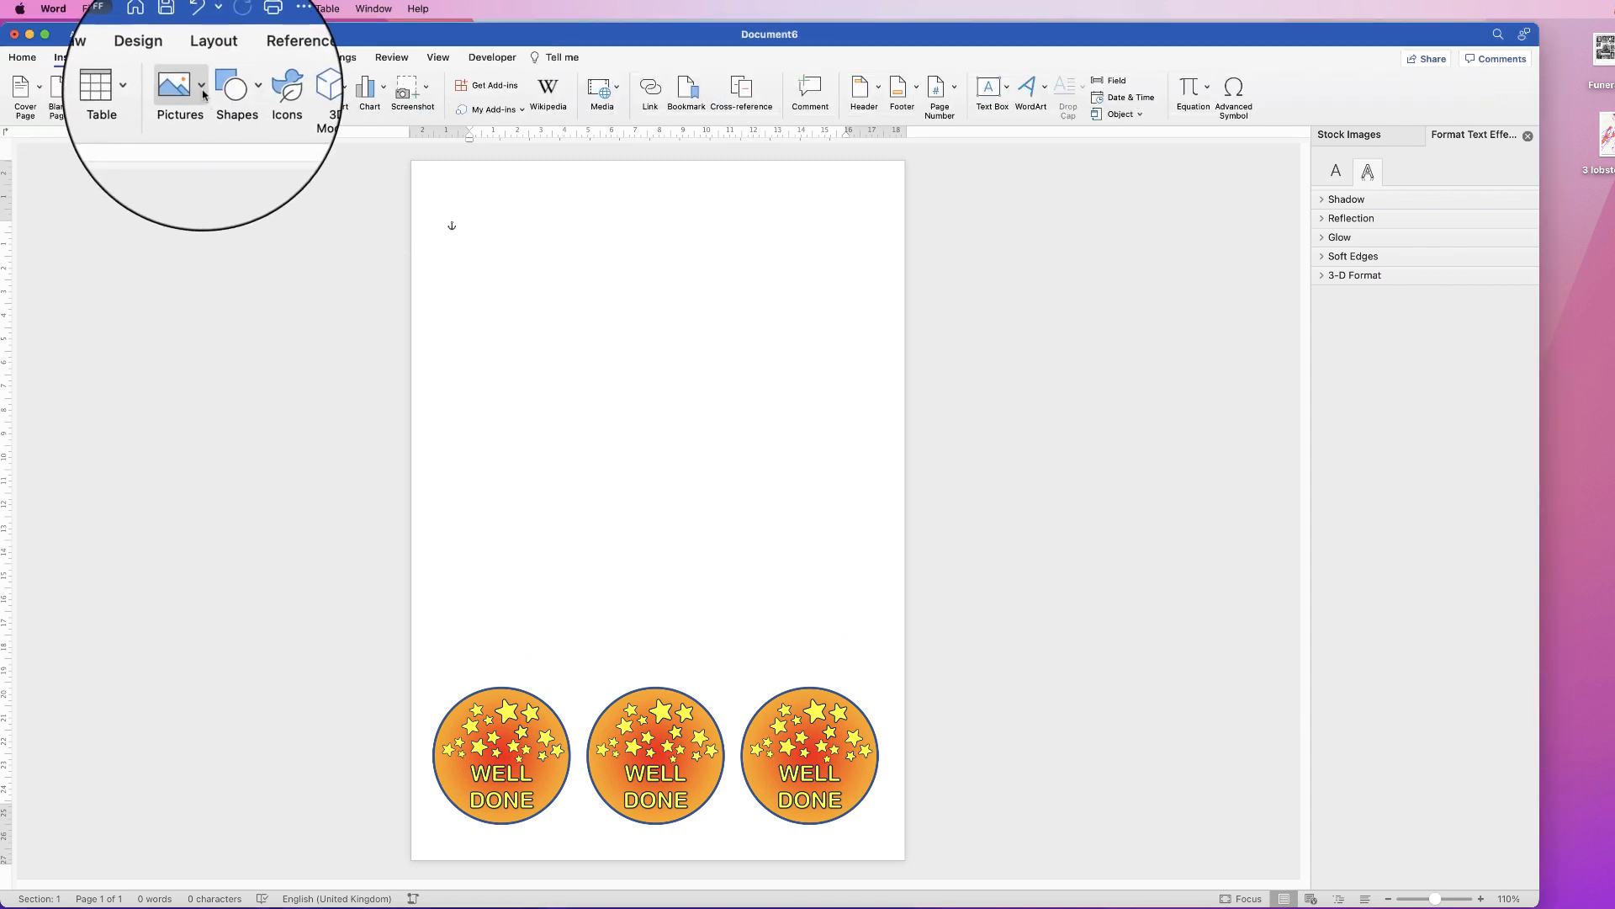
left_click(202, 87)
left_click(214, 131)
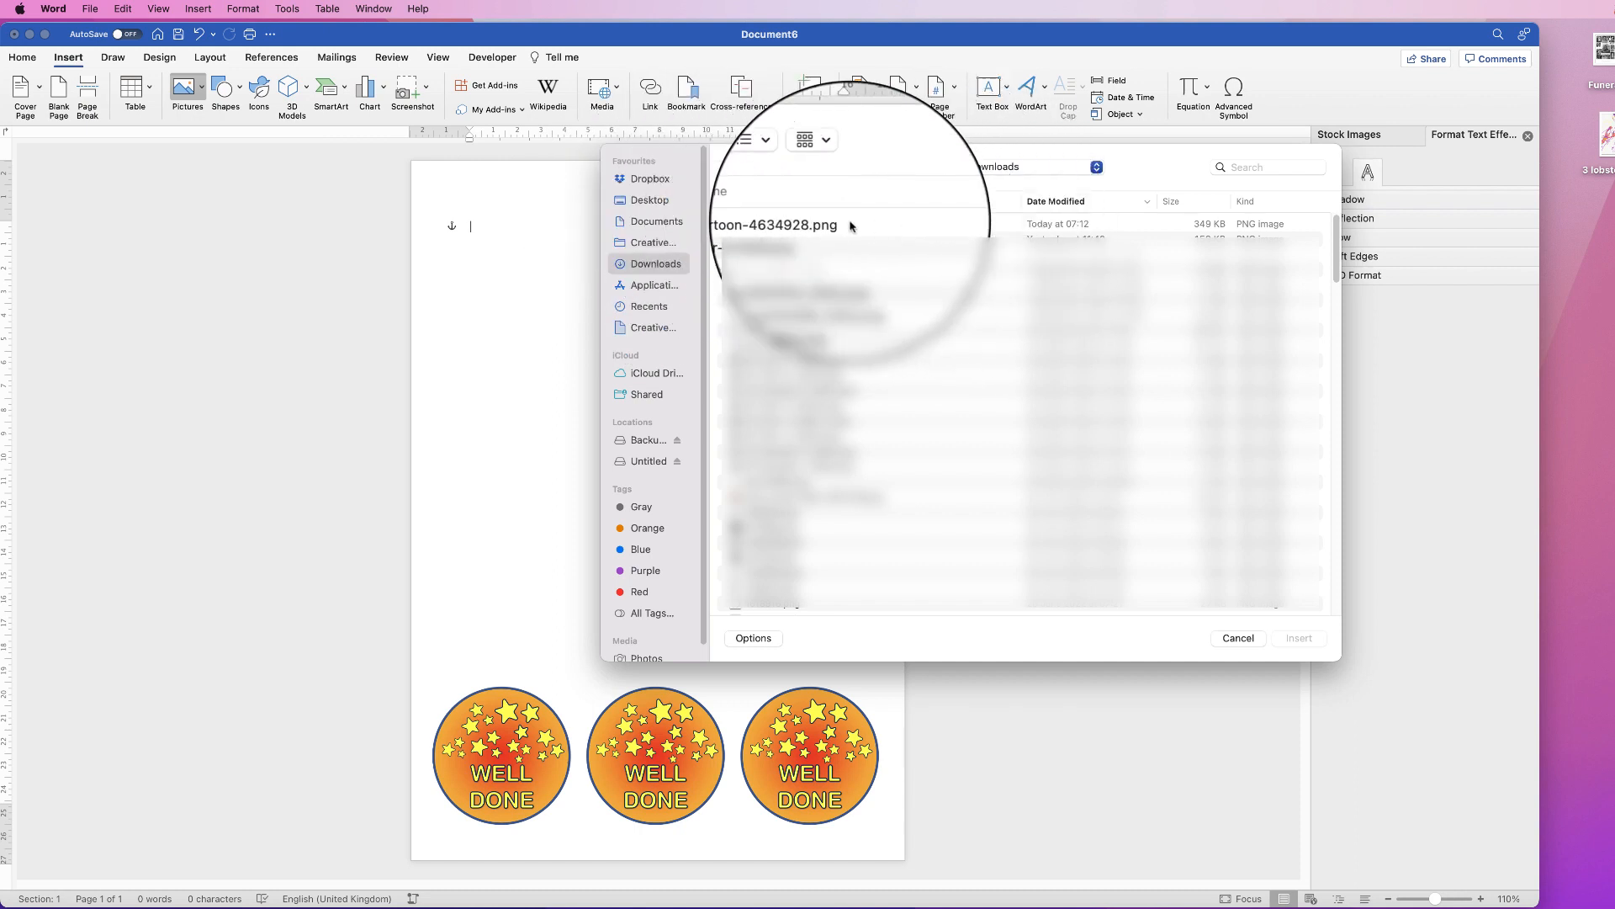
left_click(757, 225)
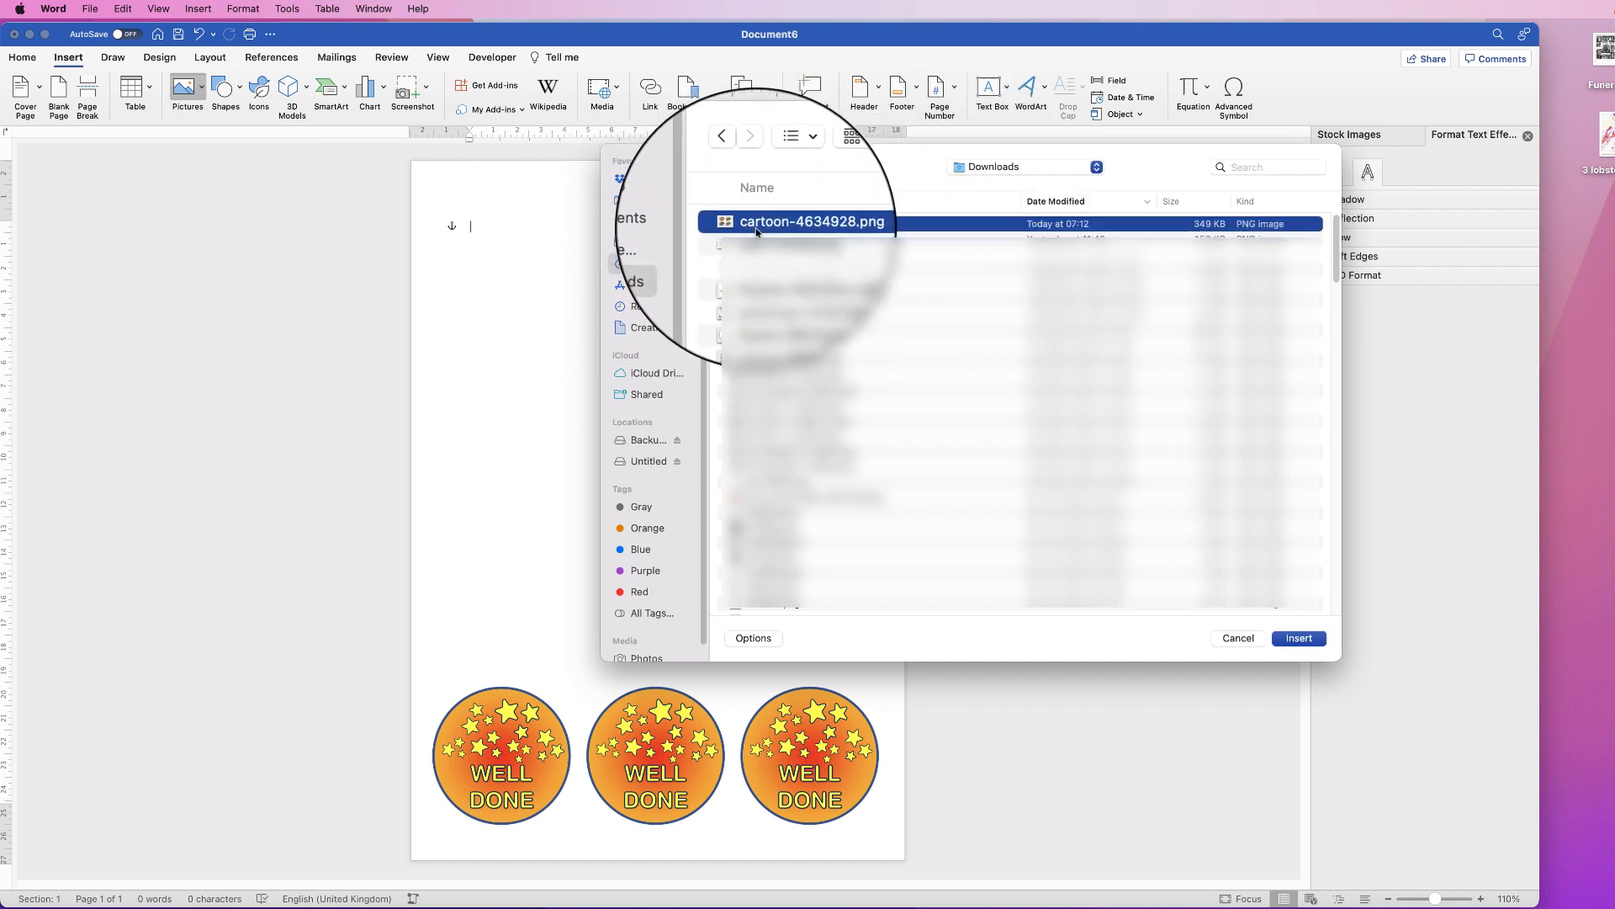
left_click(1299, 637)
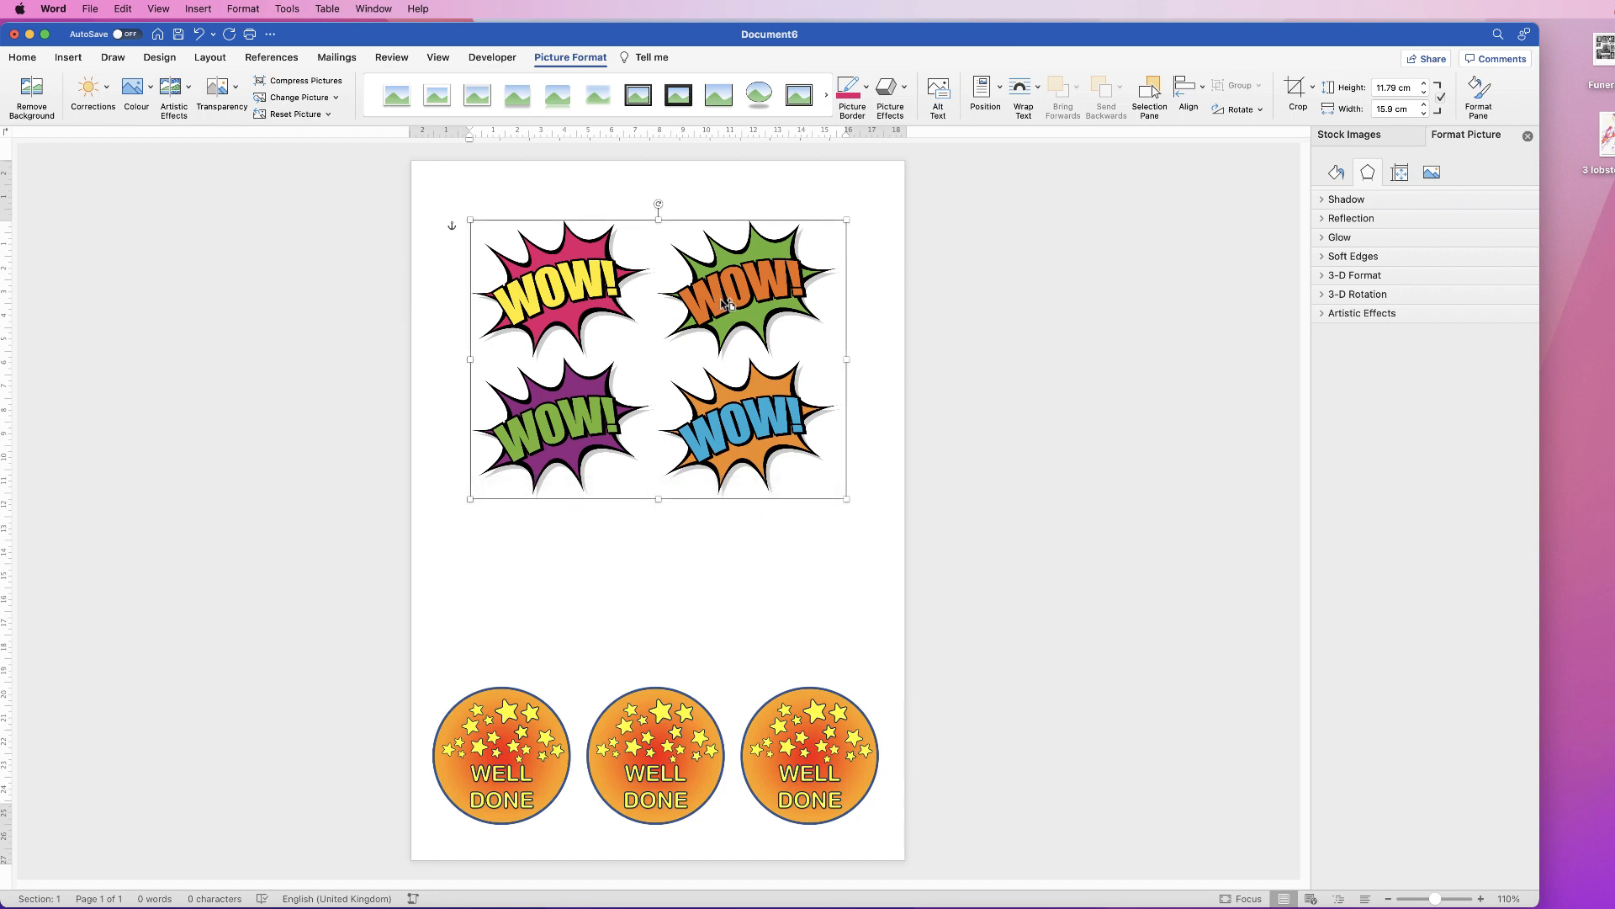
Step: Set the WOW picture to In Front of Text and Option-drag a copy lower down the page
left_click_drag(729, 305, 724, 571)
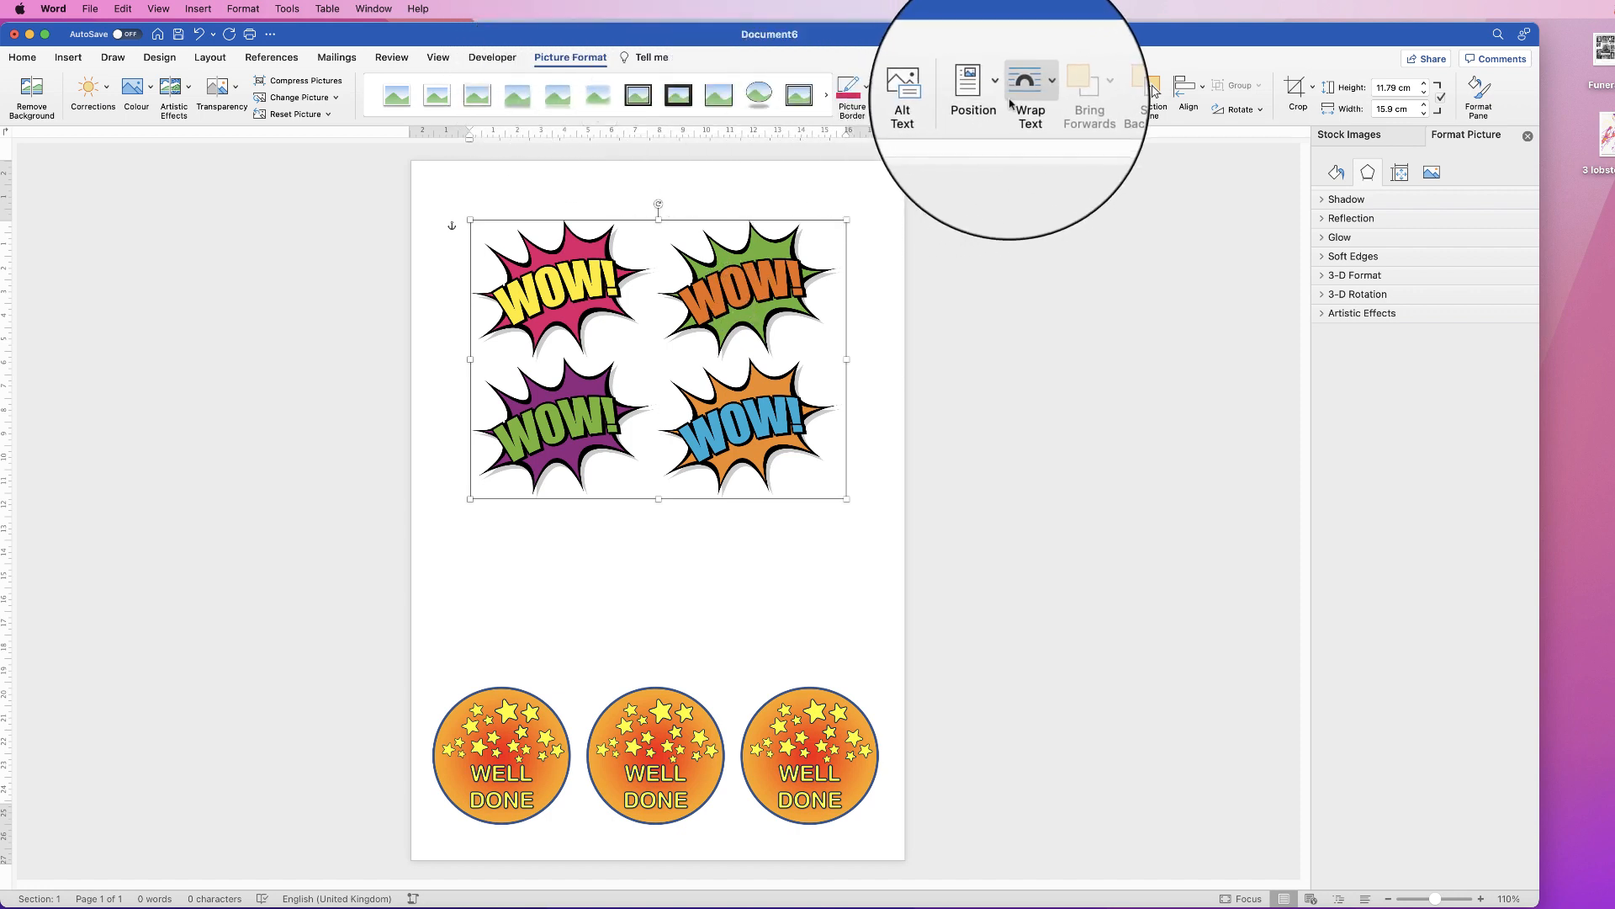
left_click(1038, 89)
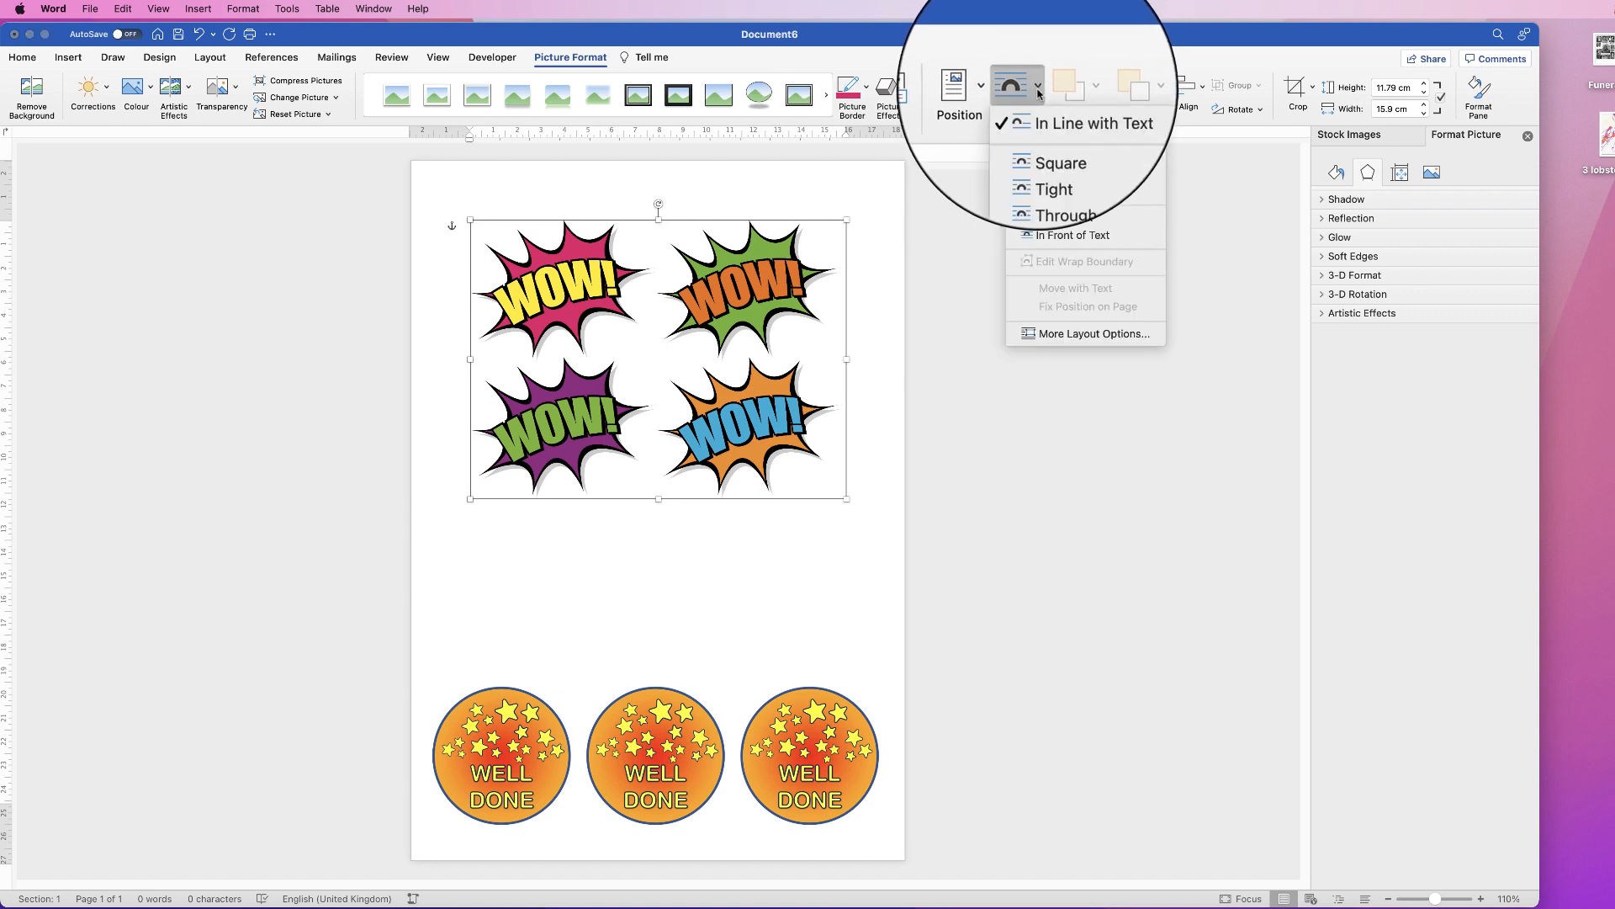
left_click(1033, 236)
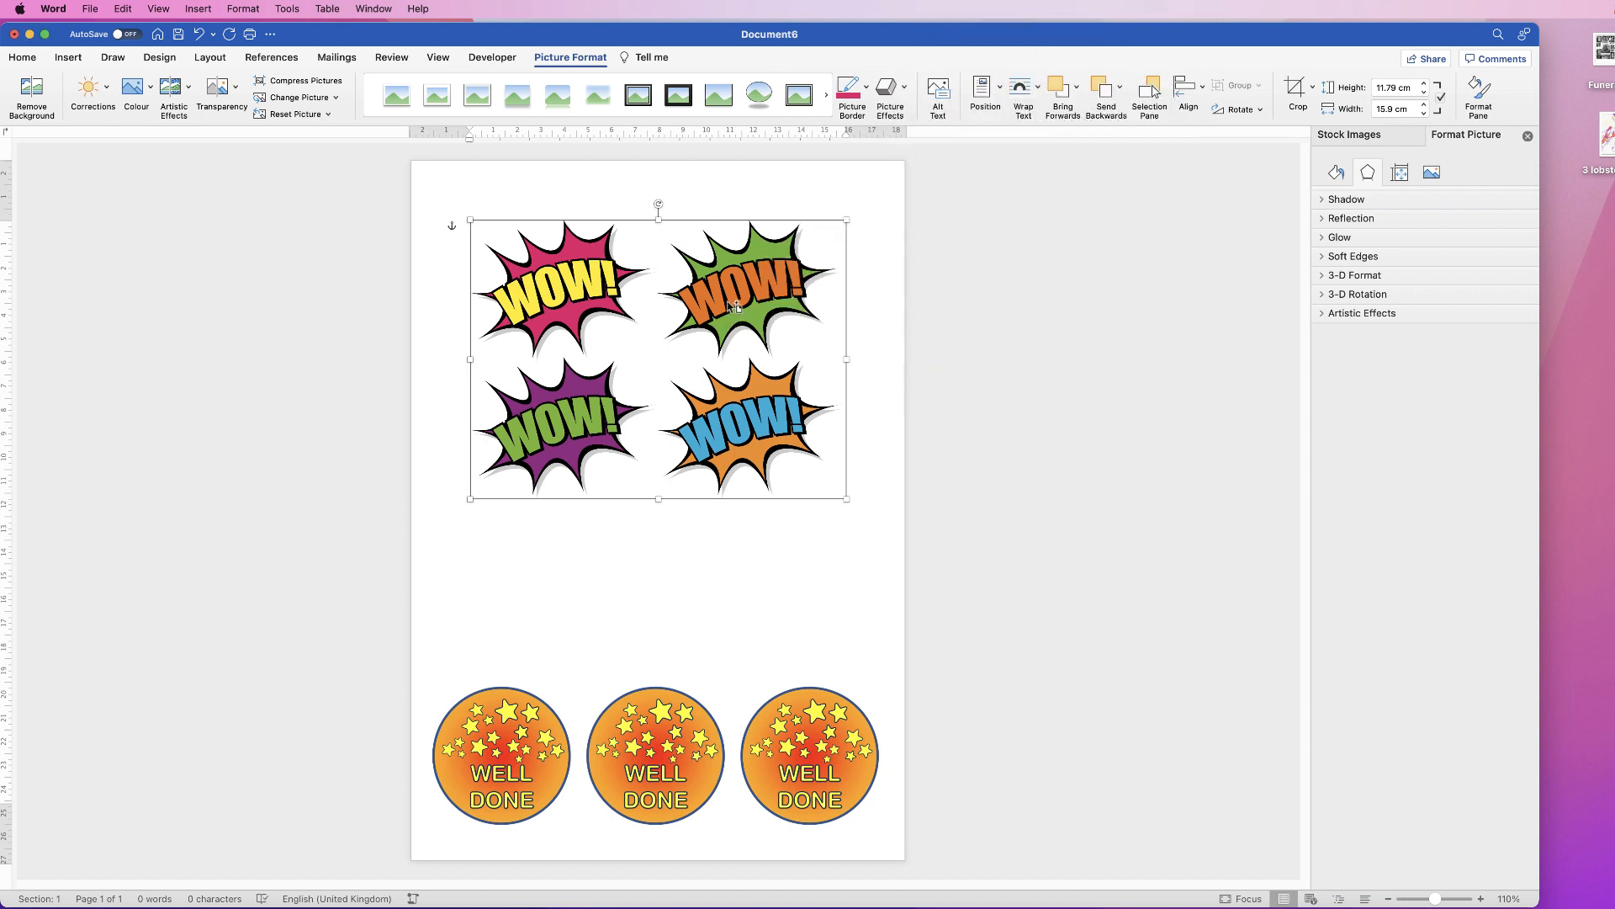
left_click_drag(734, 306, 734, 601)
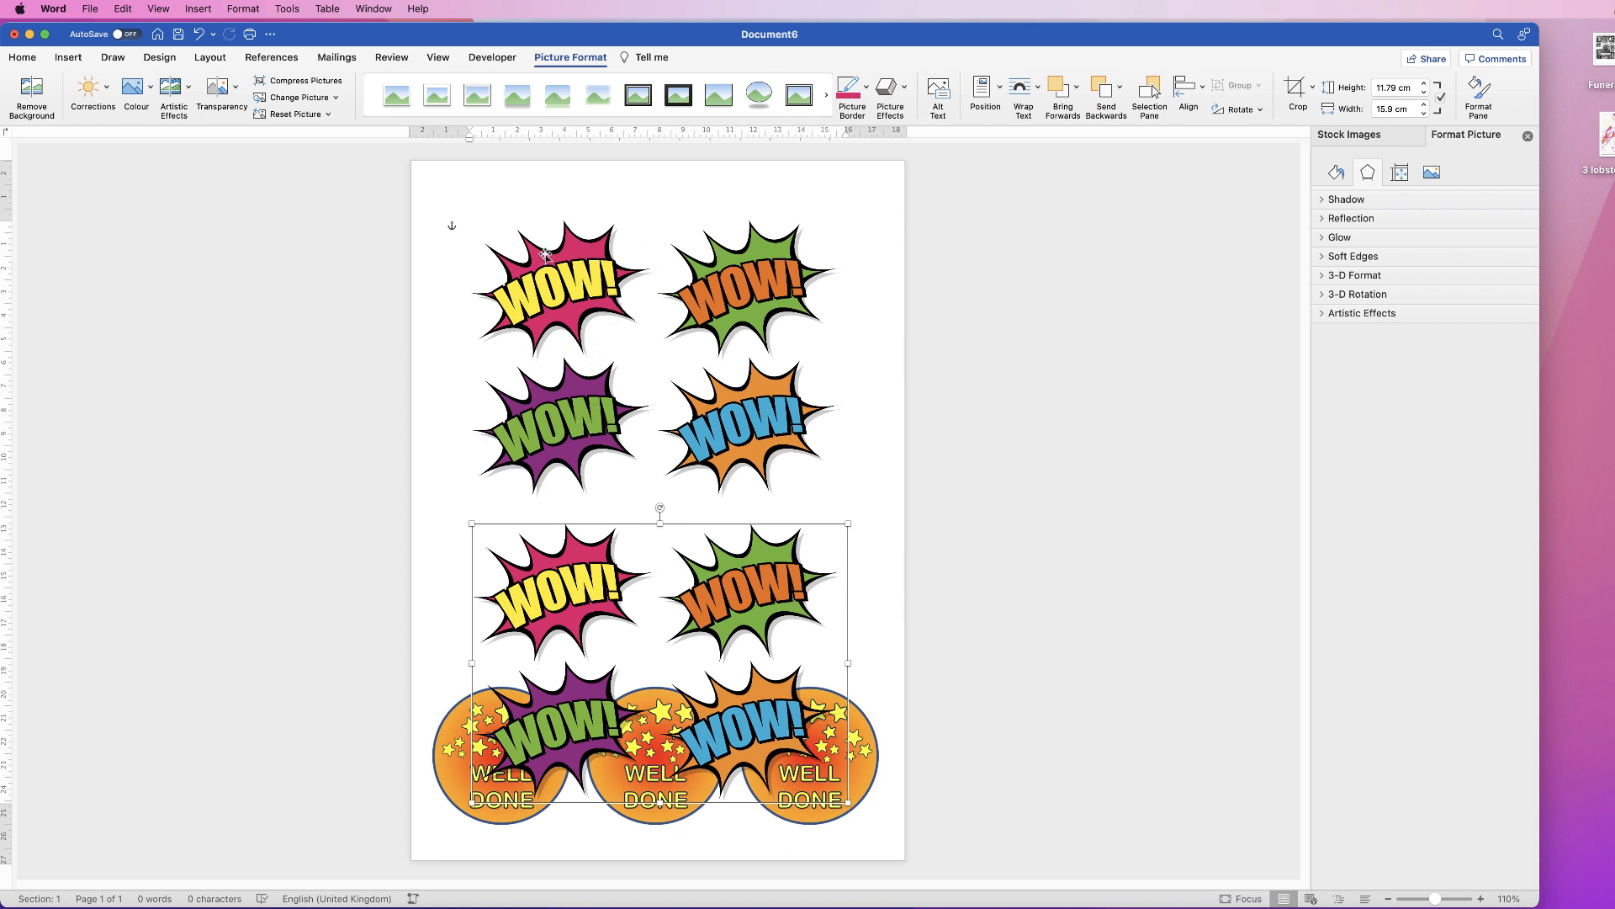
Step: Crop the upper picture to the single pink WOW and move the four-WOW copy up
left_click(736, 393)
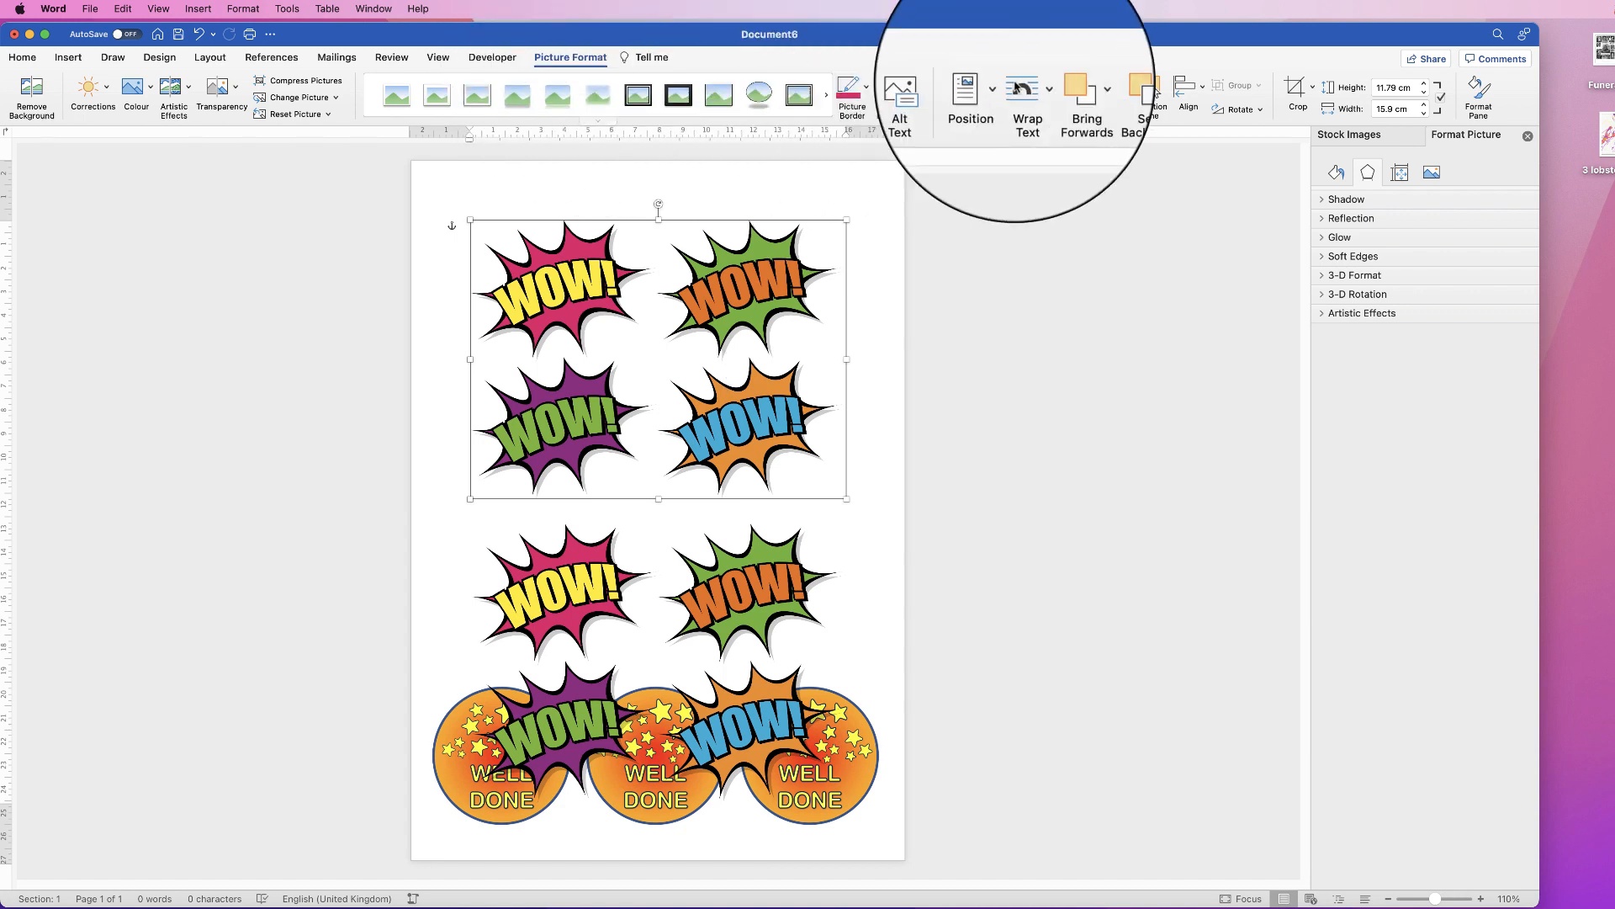
left_click(1302, 96)
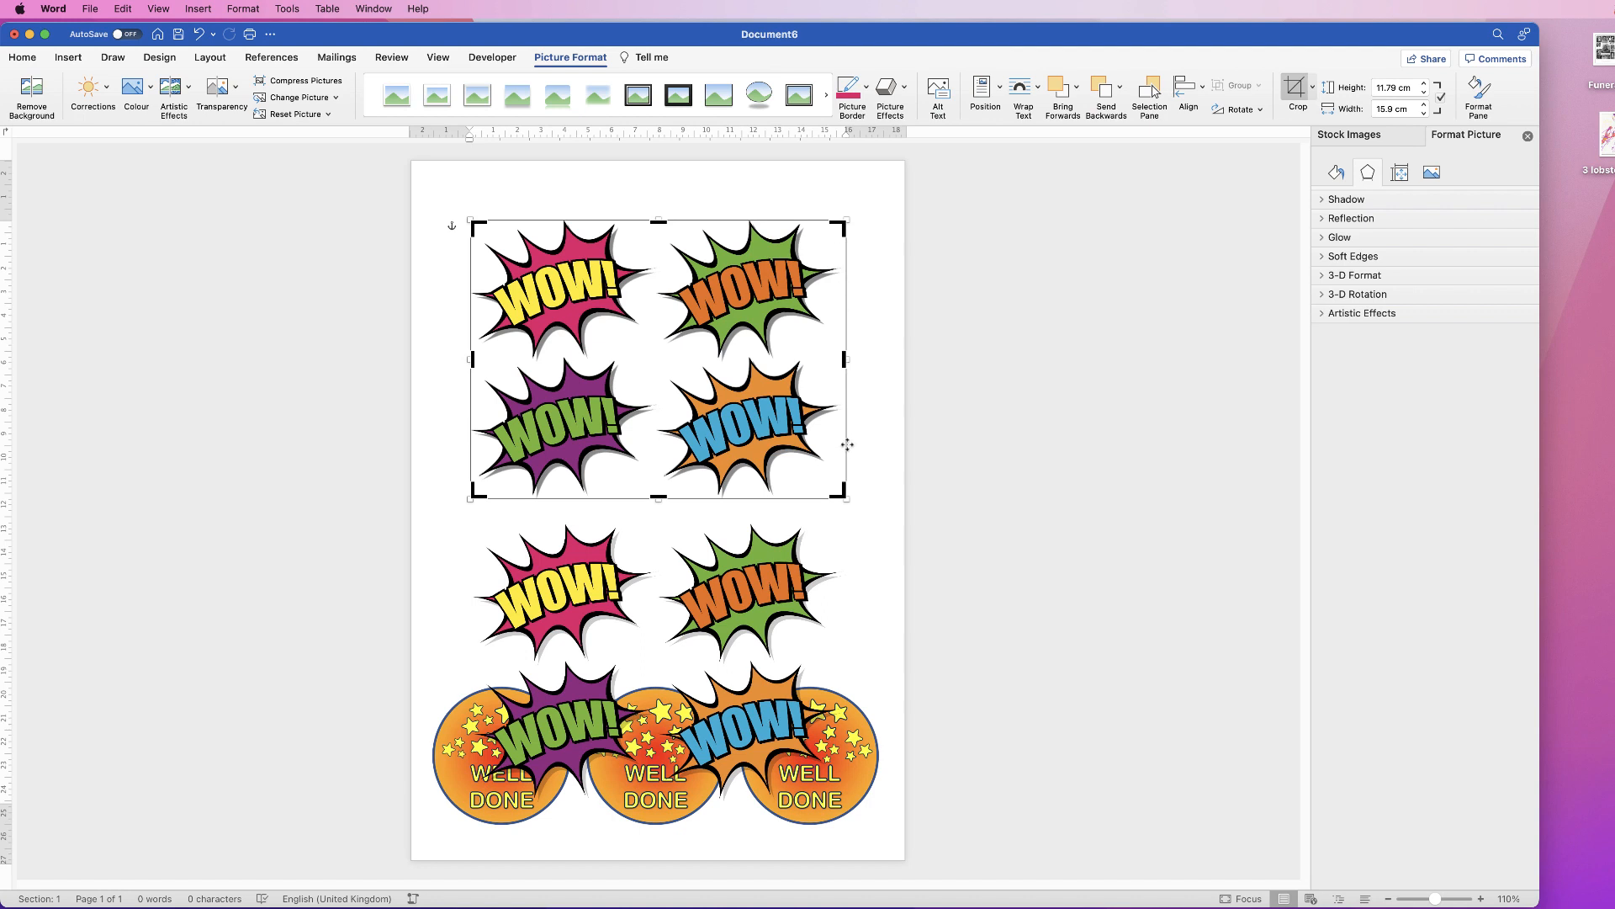
left_click_drag(659, 498, 661, 356)
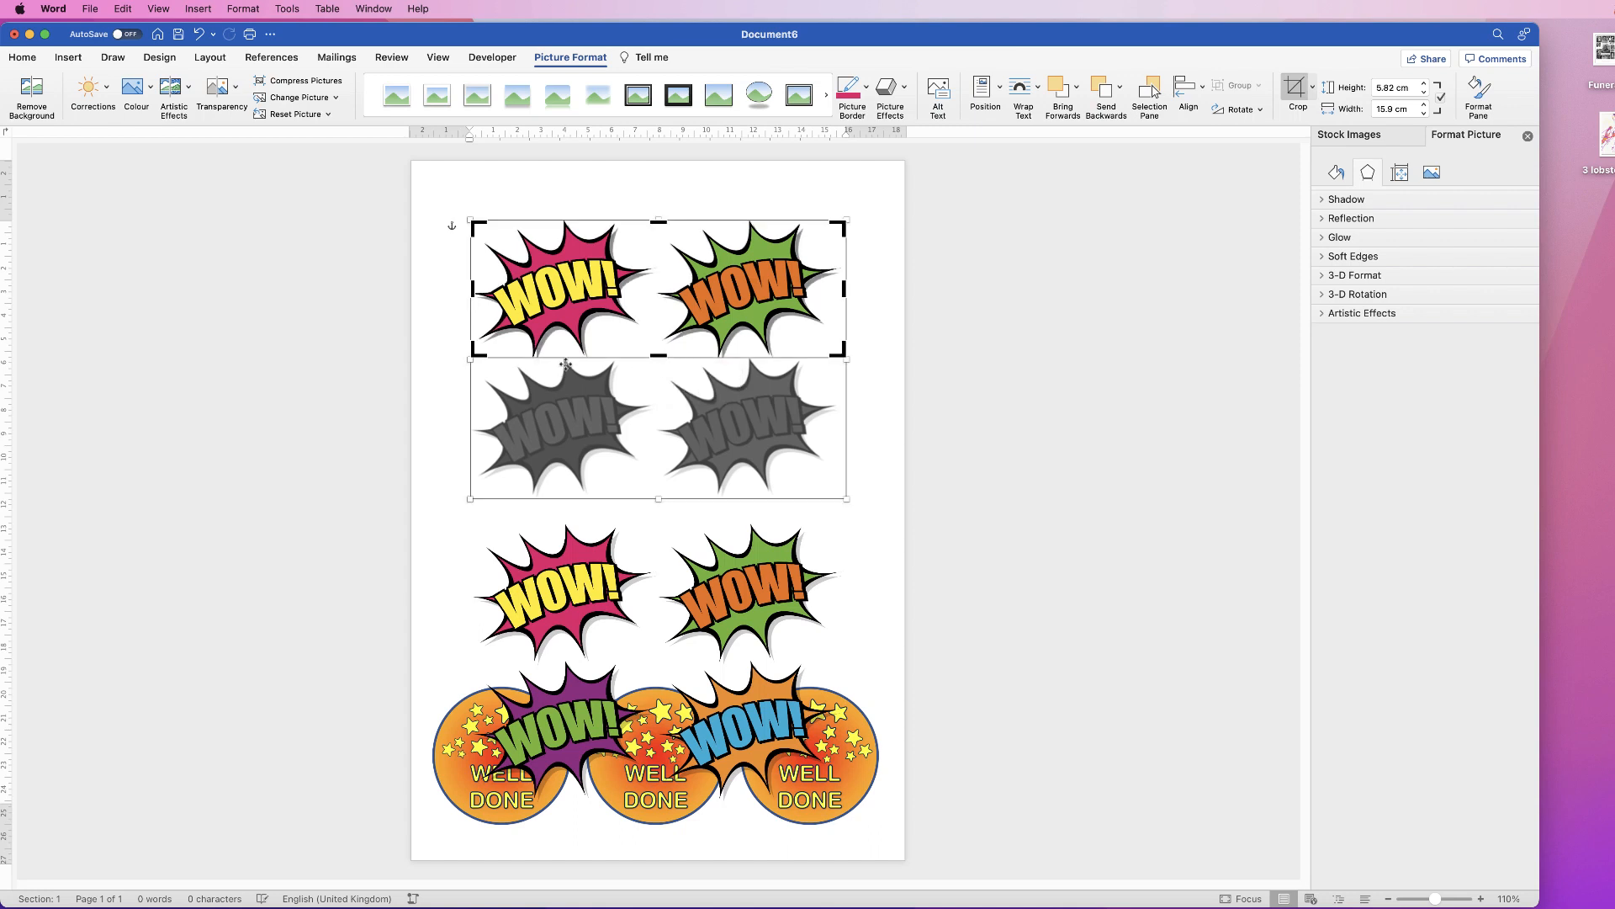
left_click_drag(844, 289, 655, 292)
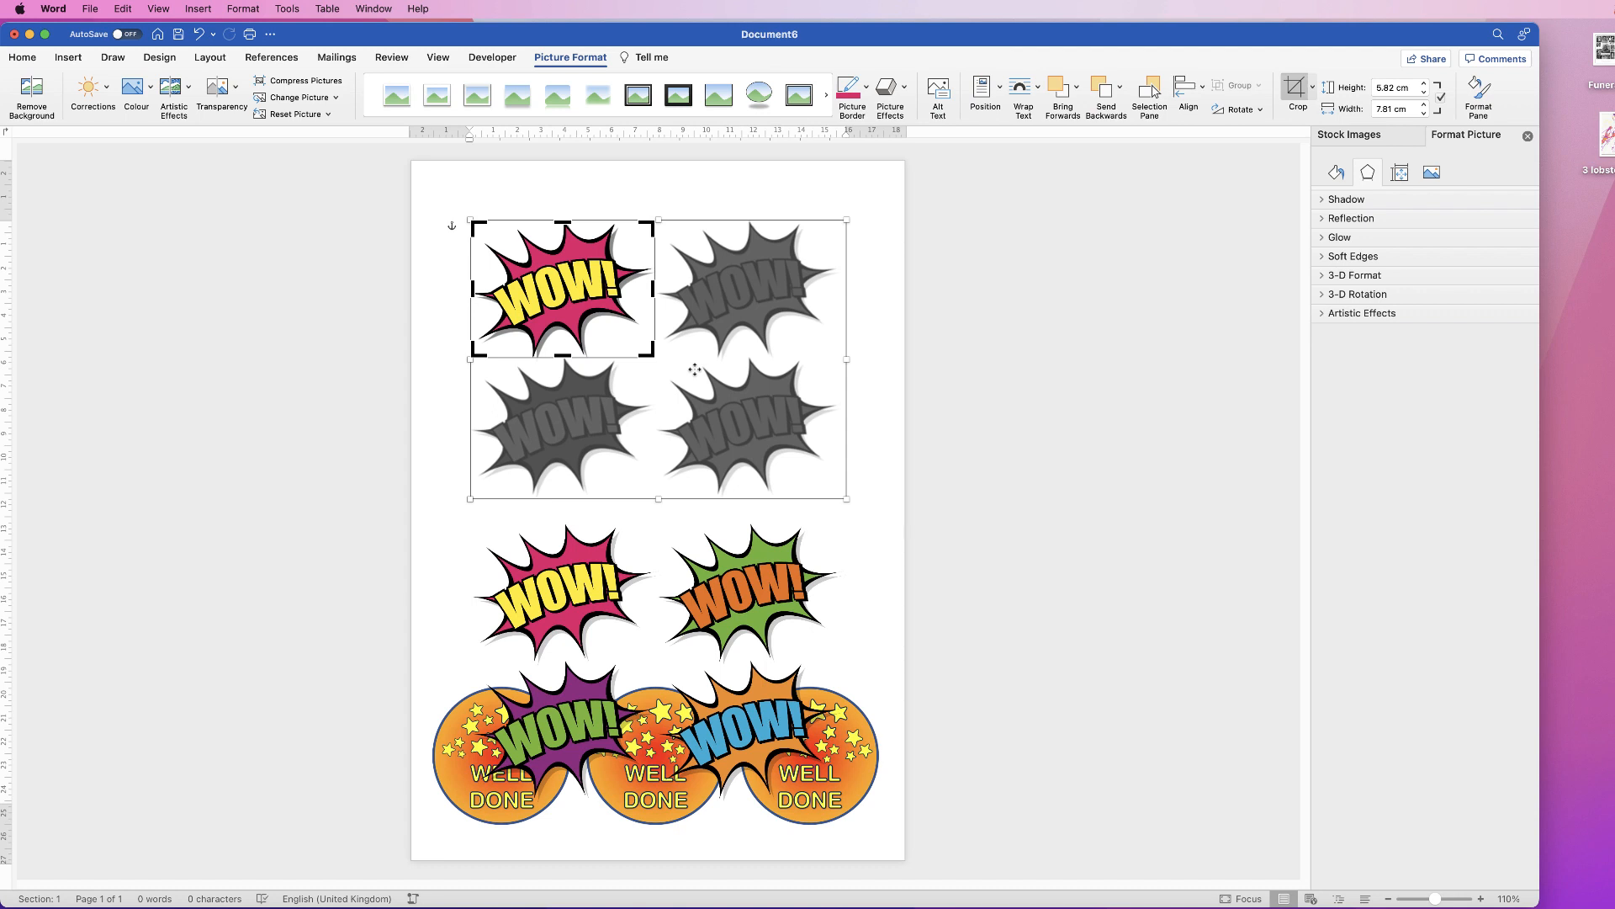
left_click(1296, 95)
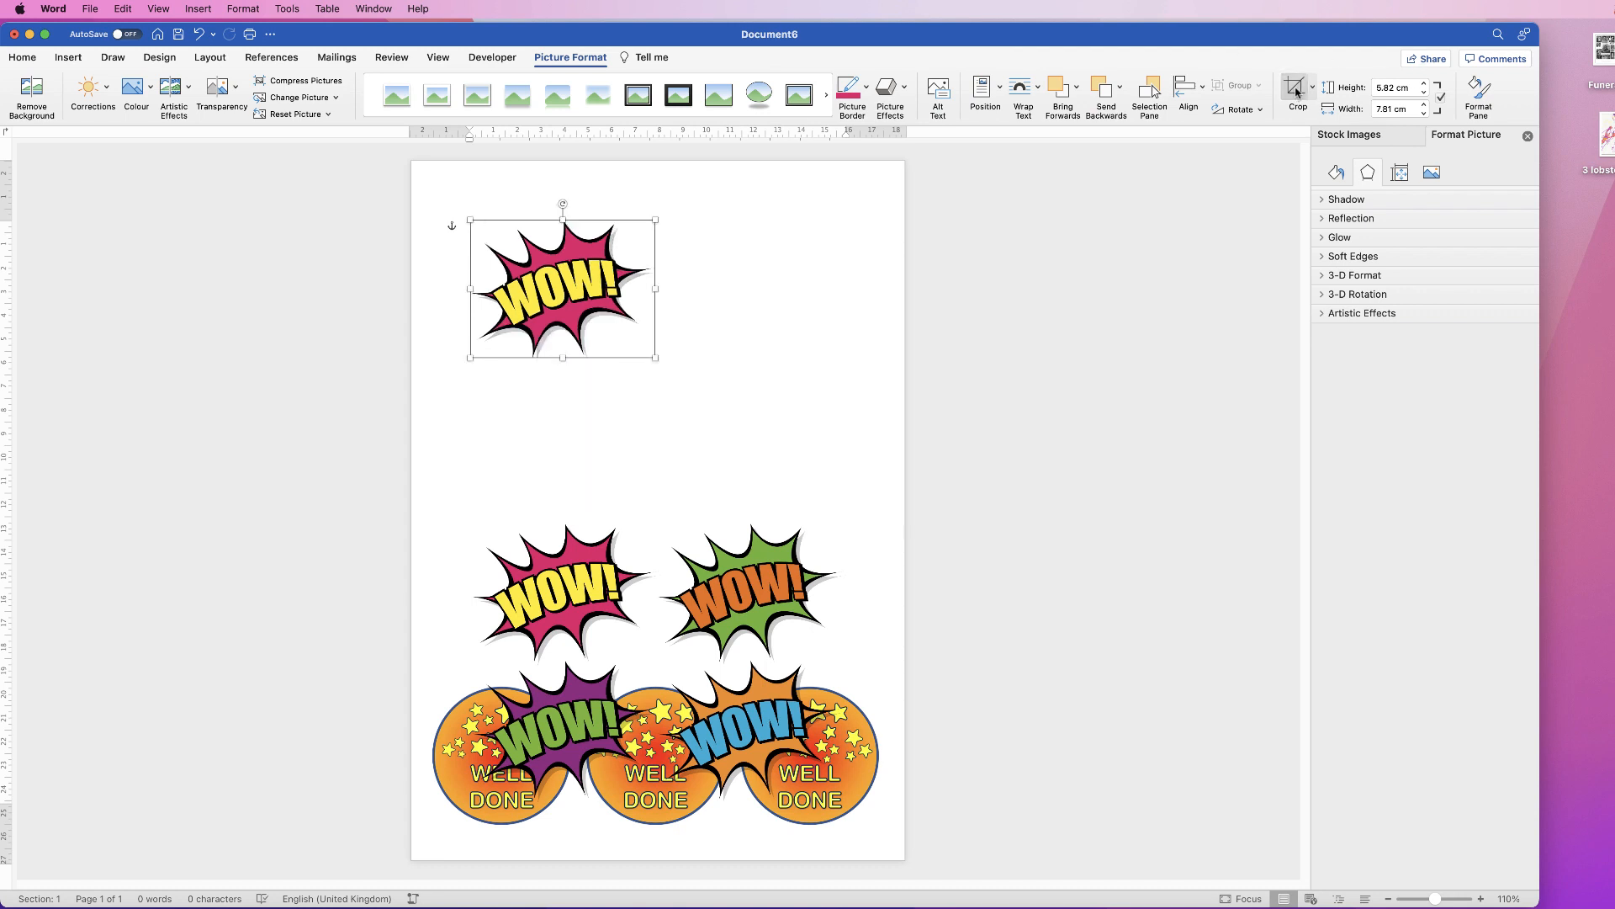
left_click_drag(562, 296, 531, 274)
left_click_drag(737, 605, 746, 444)
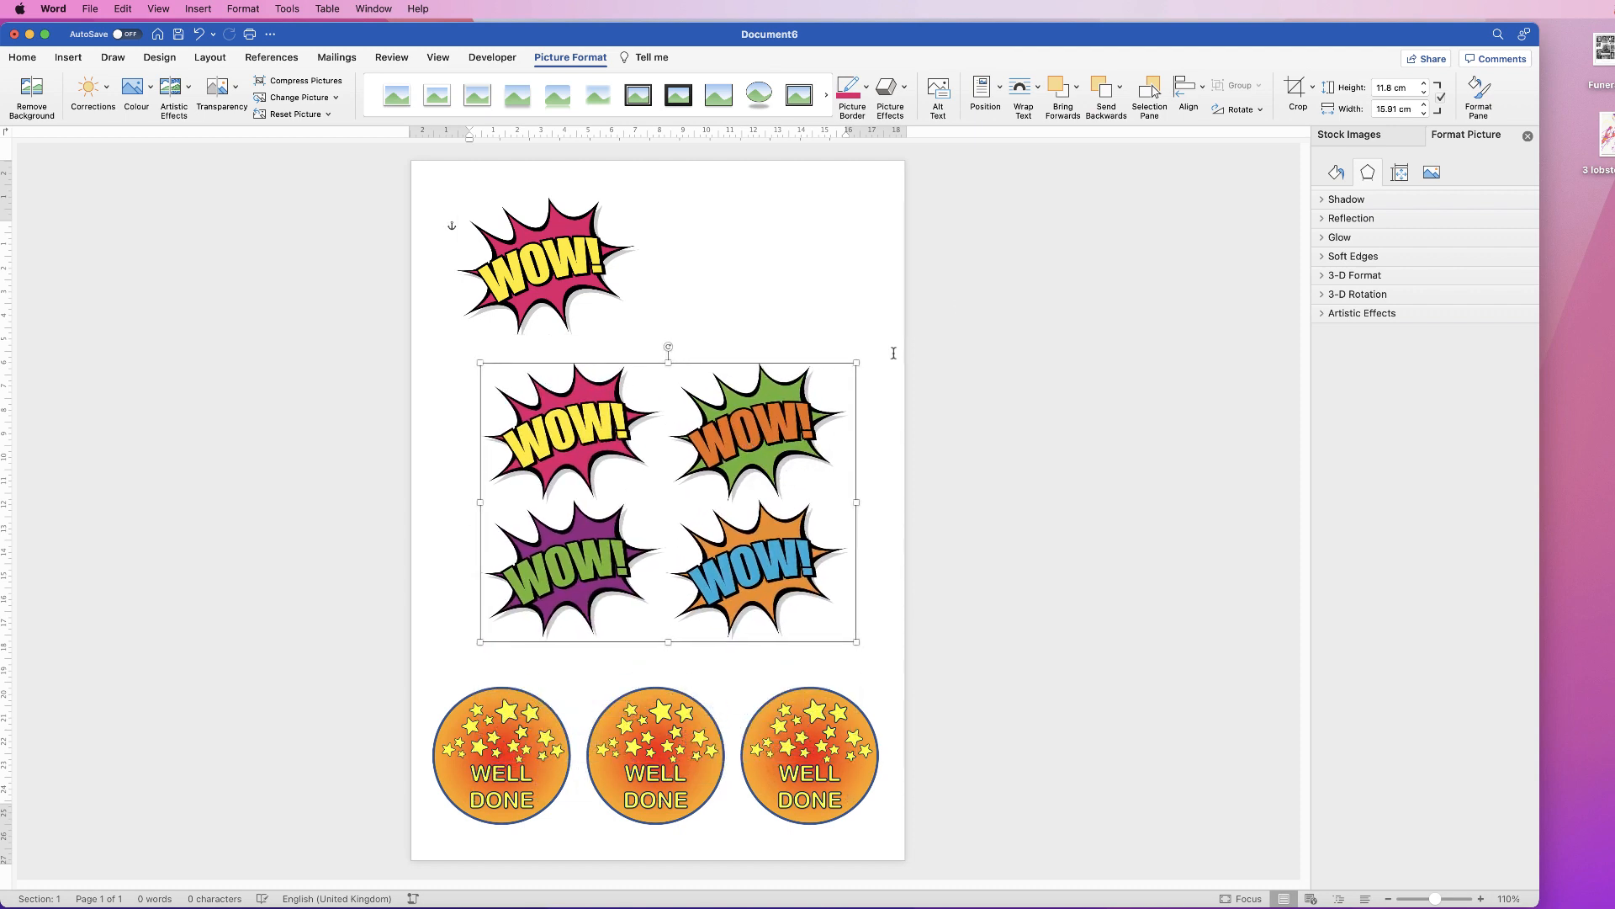
Step: Crop the copy to the green WOW, move it top right, and move the pink WOW mid-page
left_click(1297, 91)
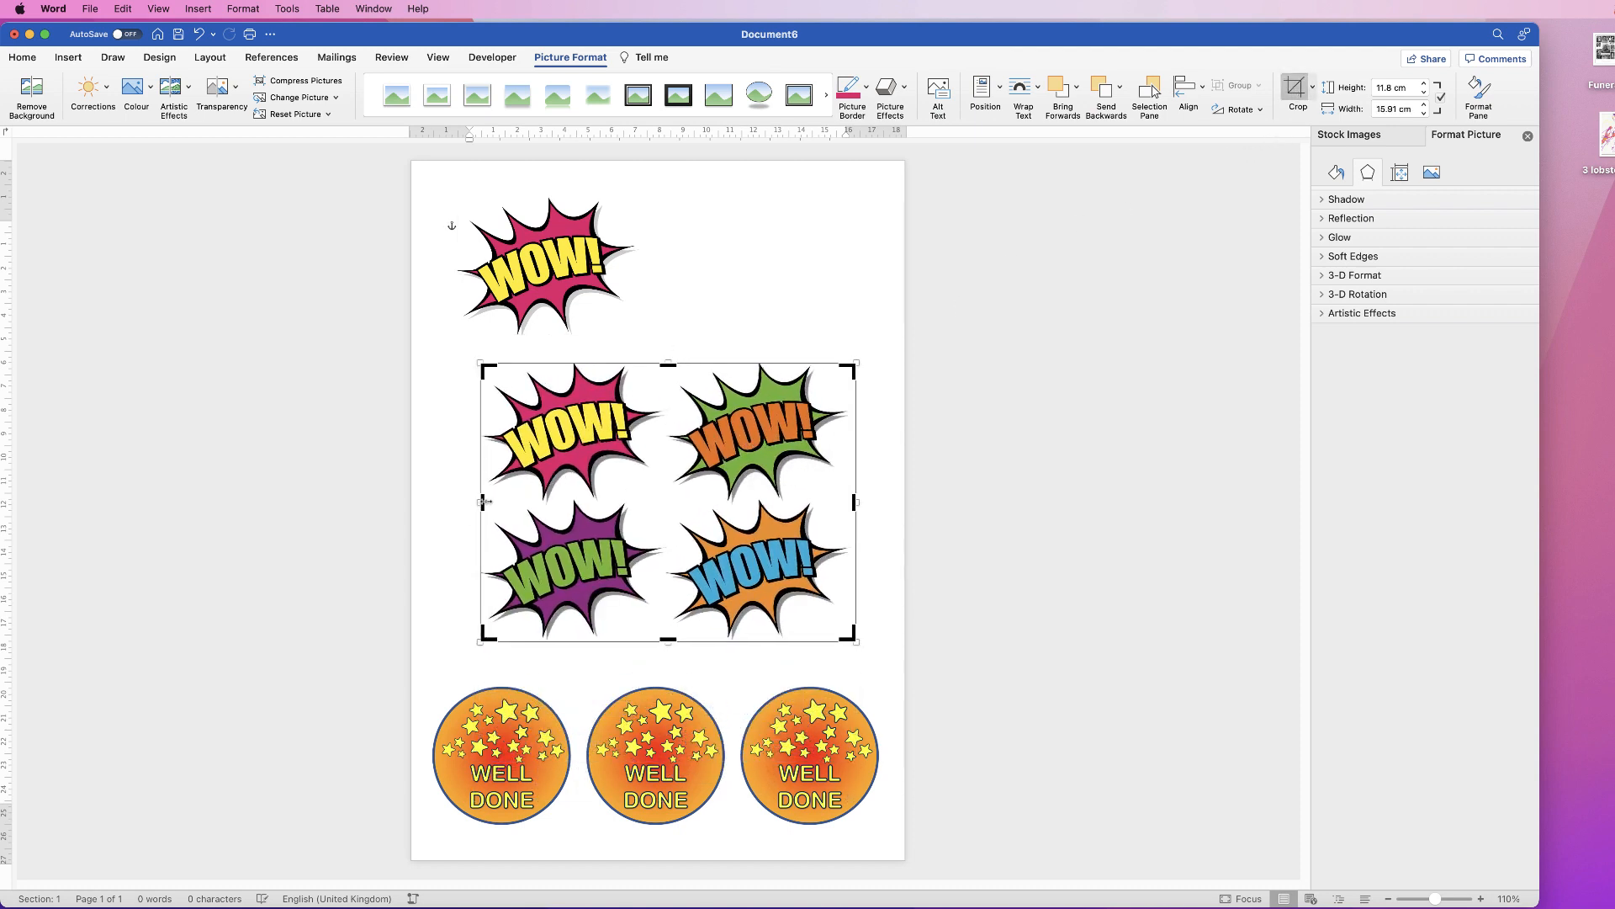
left_click_drag(483, 502, 665, 509)
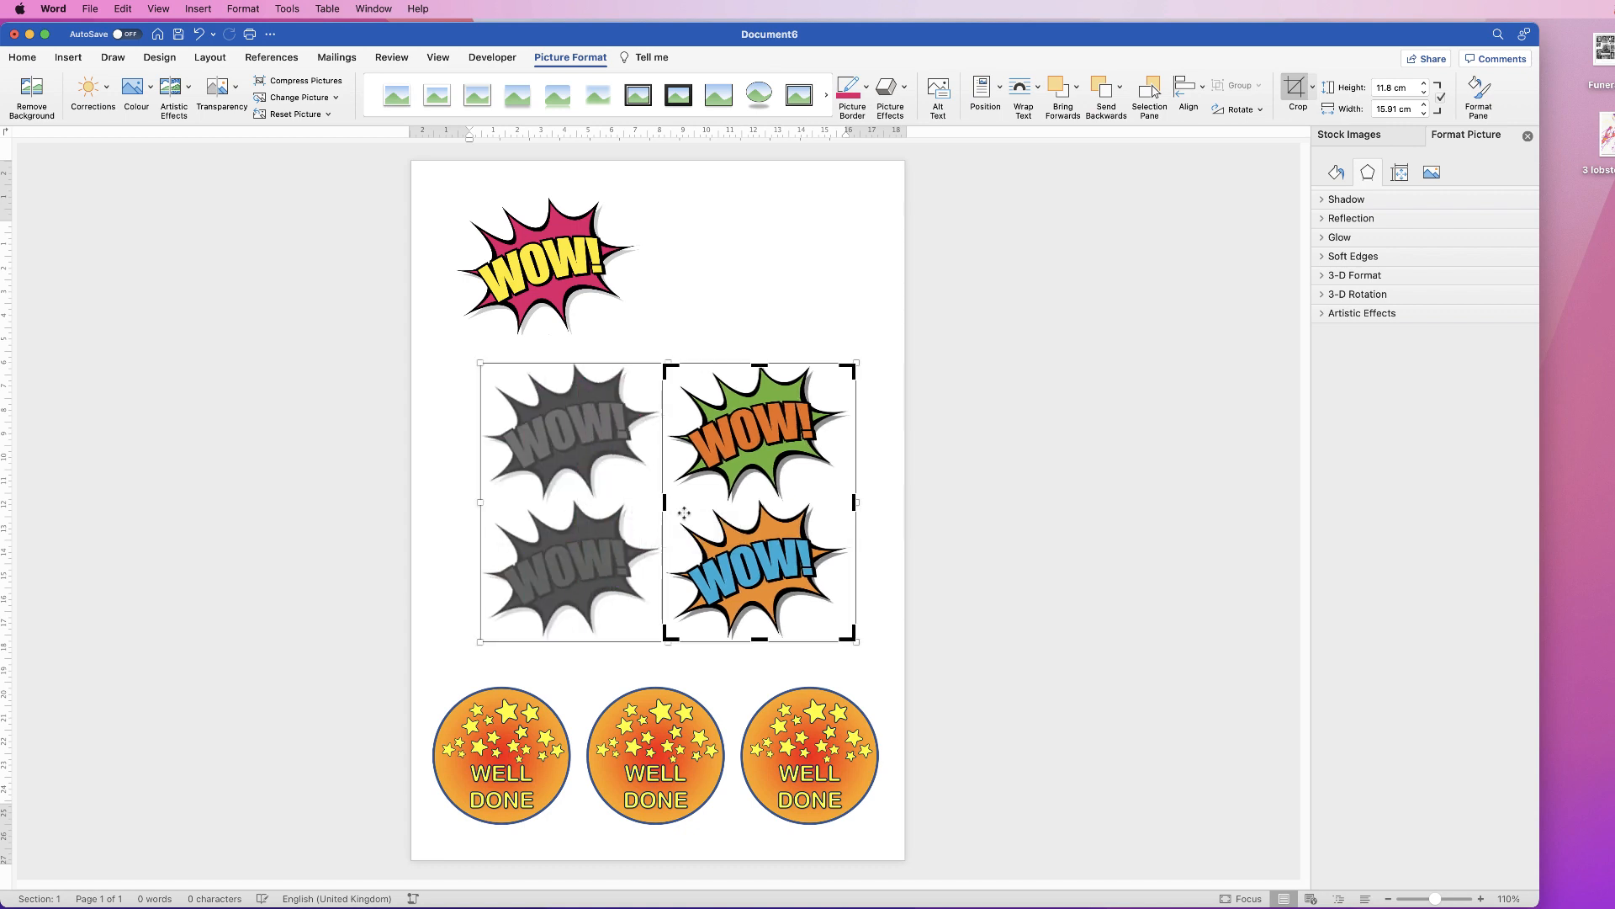
left_click_drag(759, 641, 766, 498)
left_click(1296, 88)
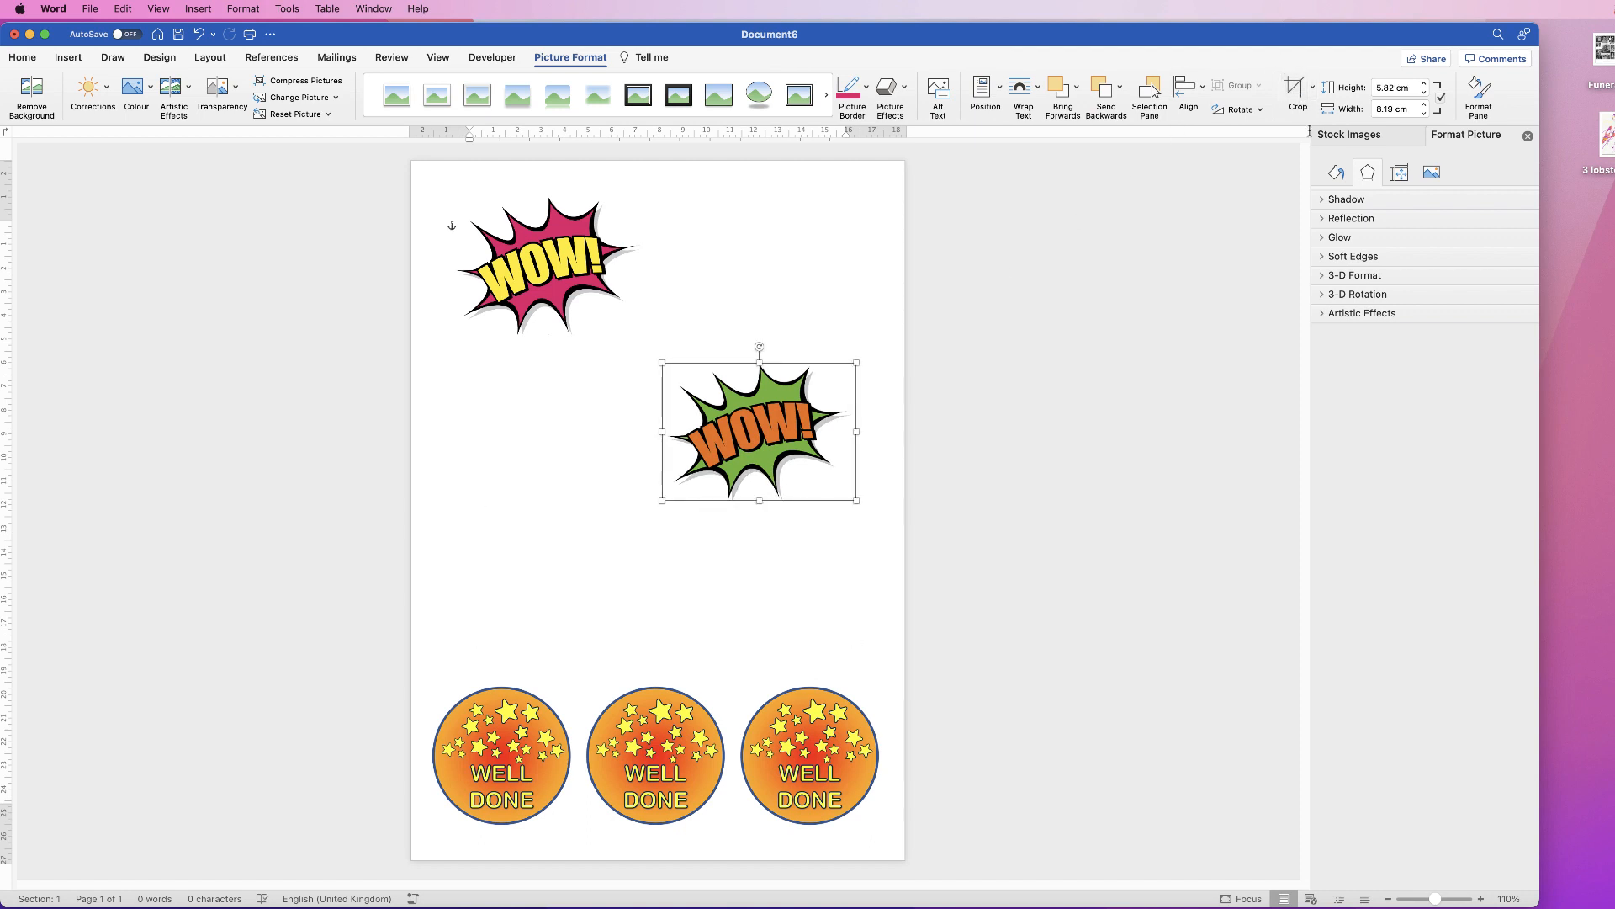
left_click_drag(765, 425, 791, 274)
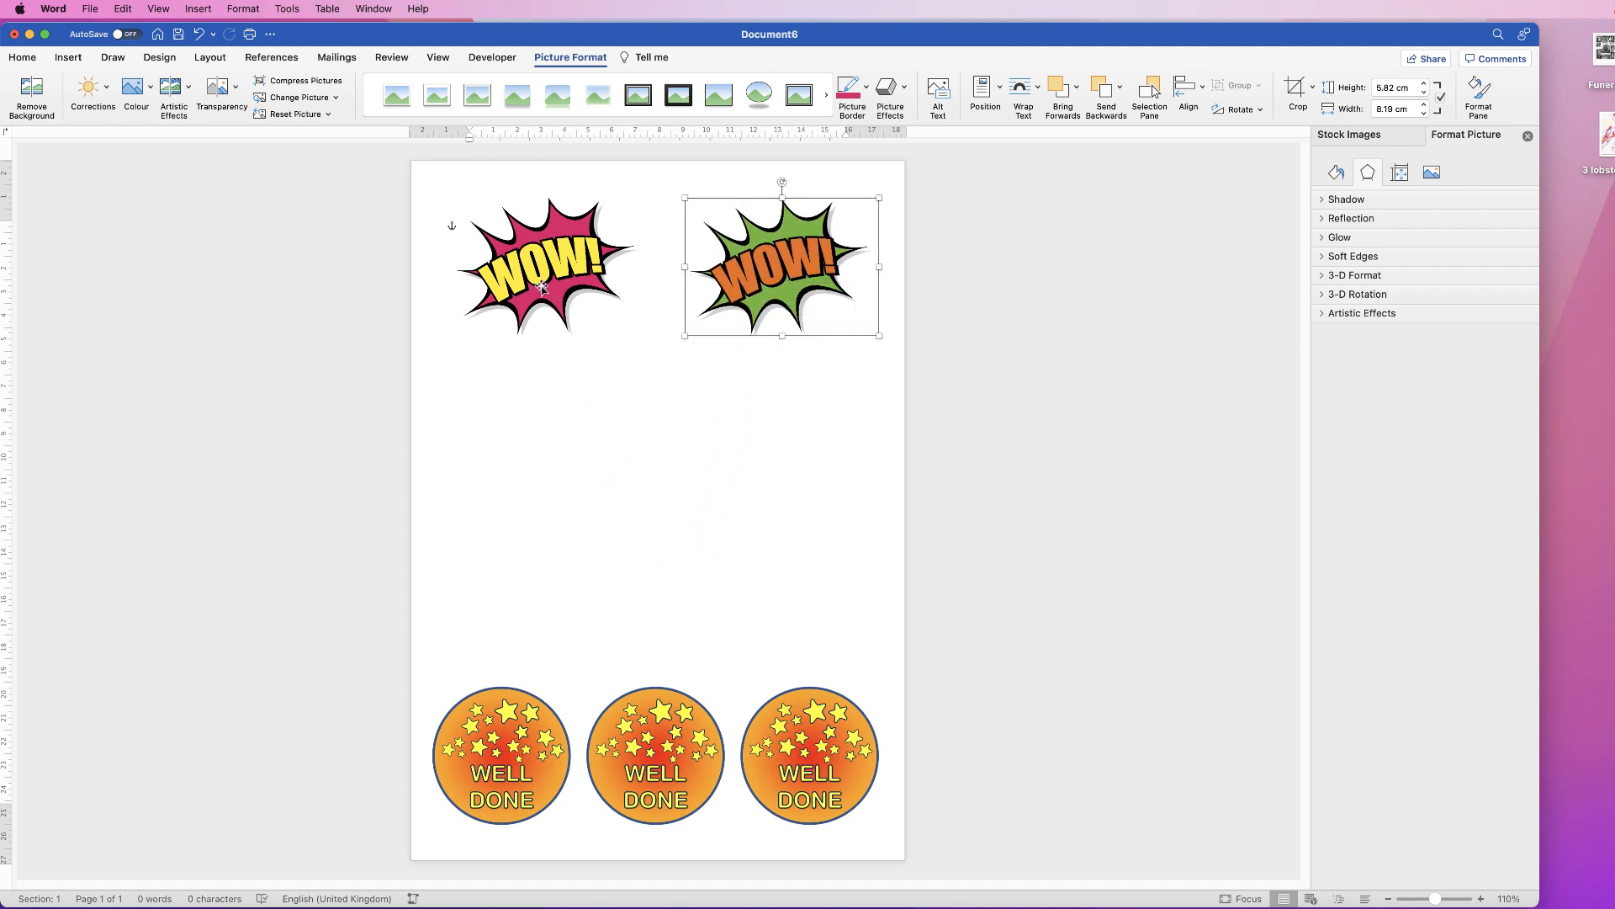
left_click_drag(542, 287, 616, 550)
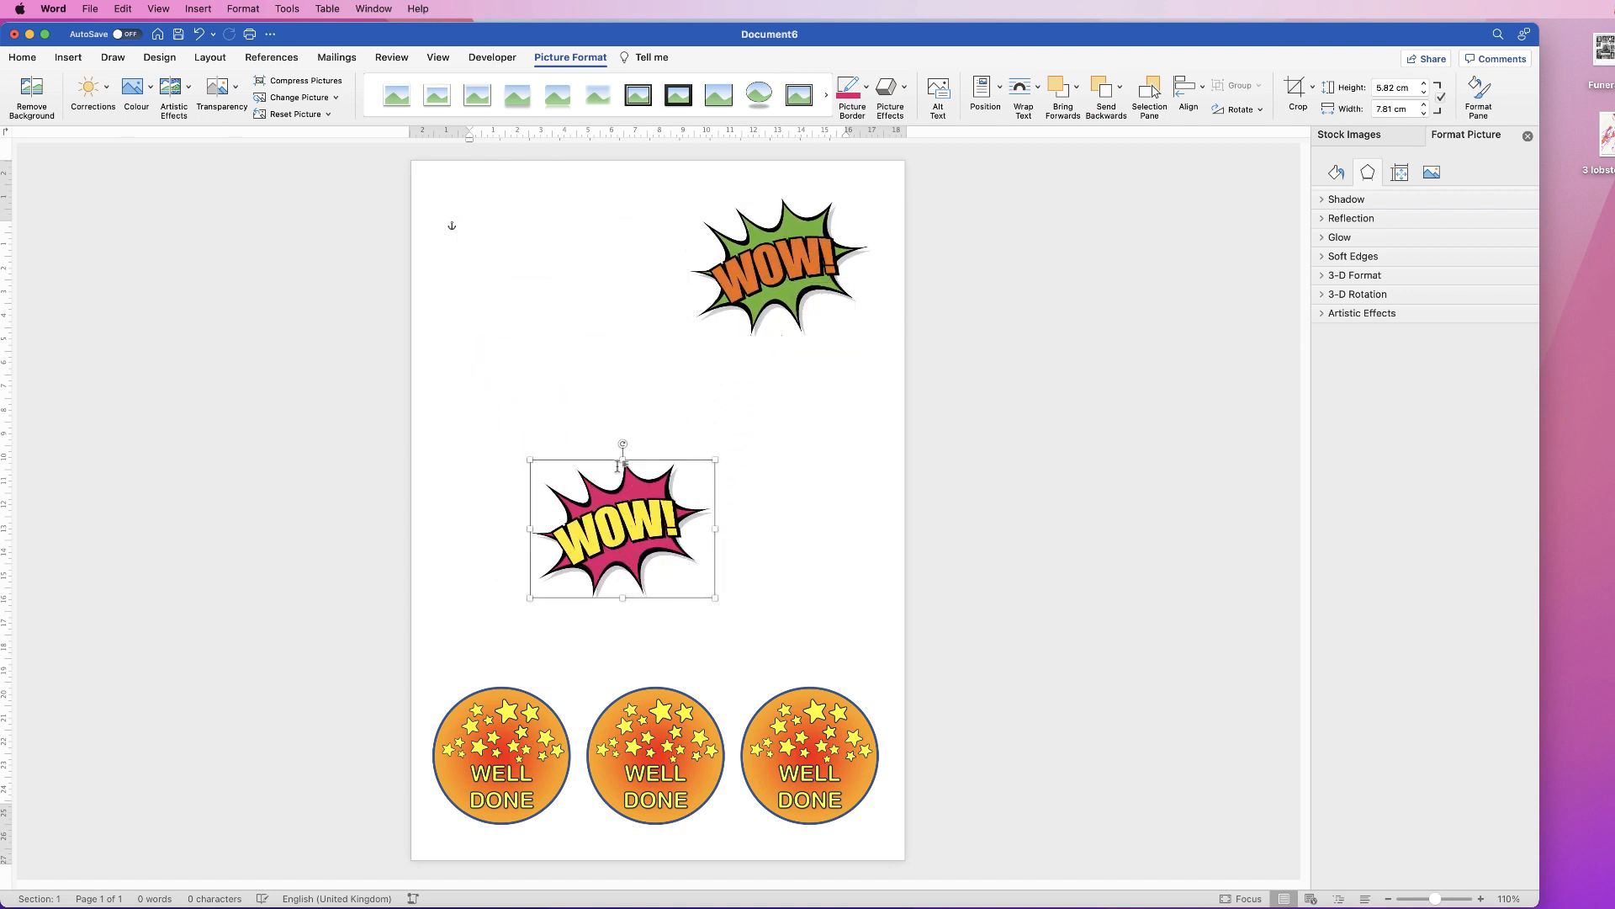
Step: Draw an oval as a circle and drag it over the pink WOW in mid-page
left_click(68, 56)
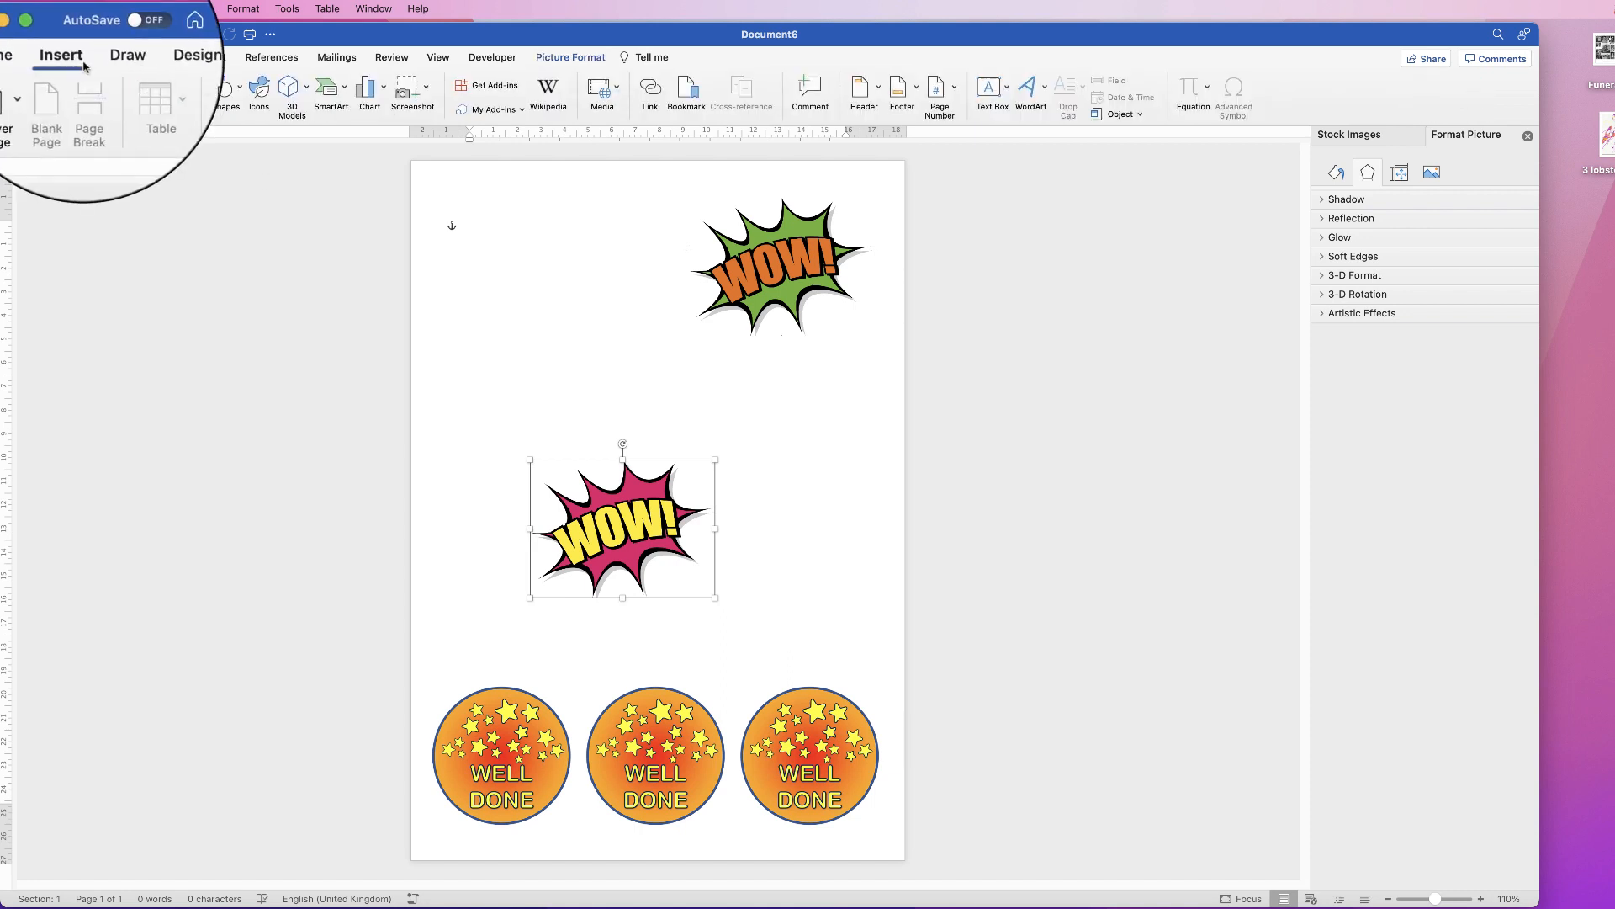
left_click(240, 89)
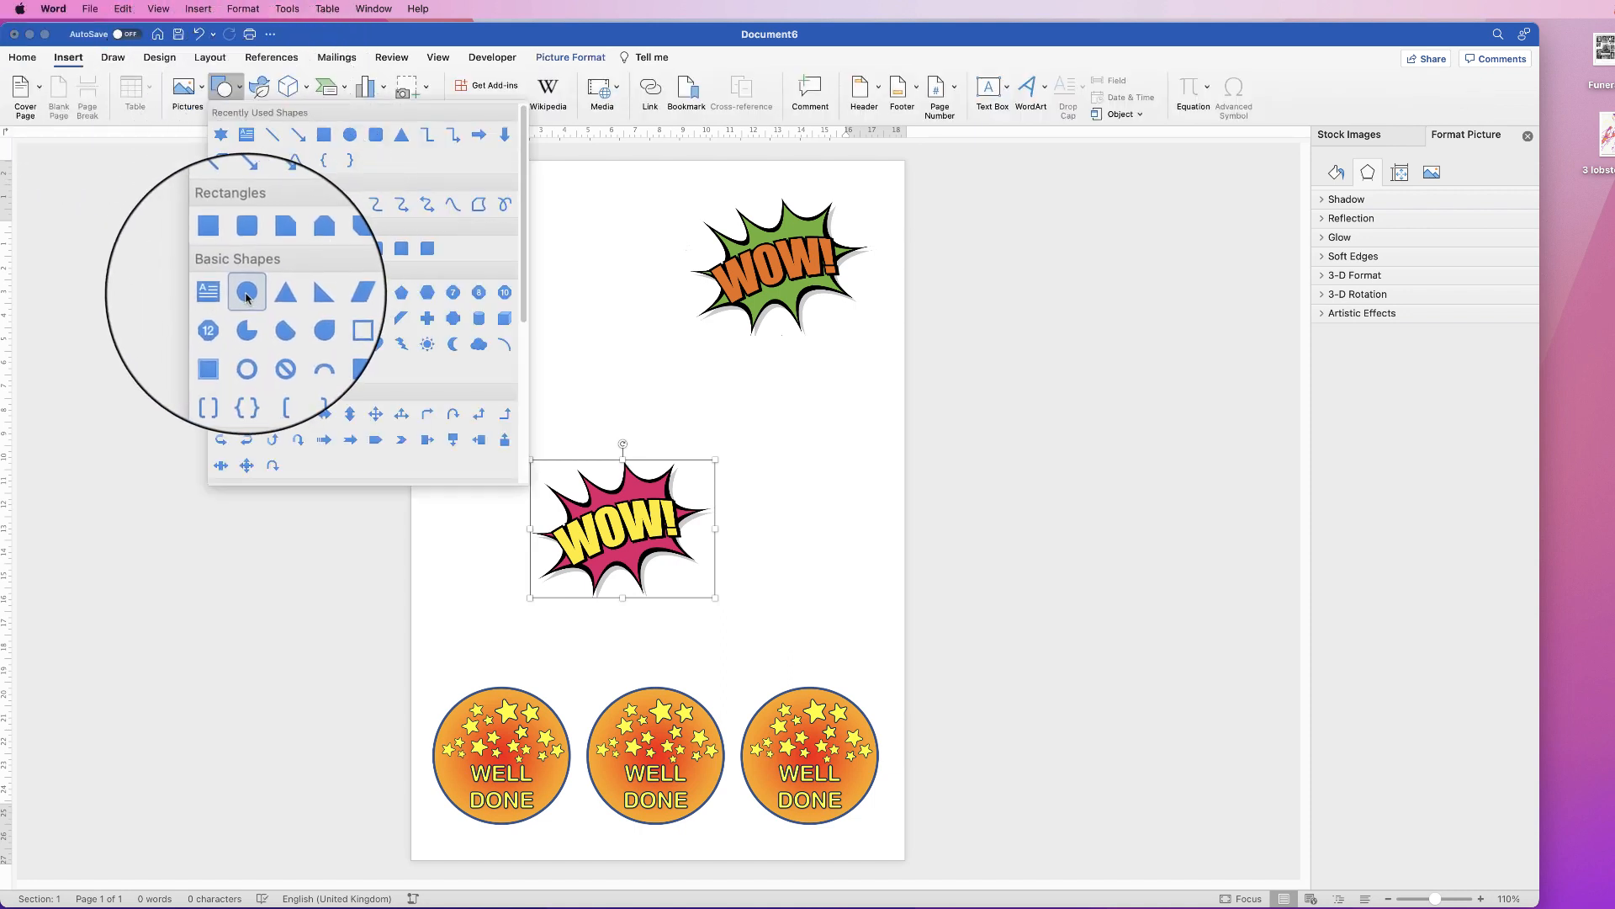
left_click(247, 294)
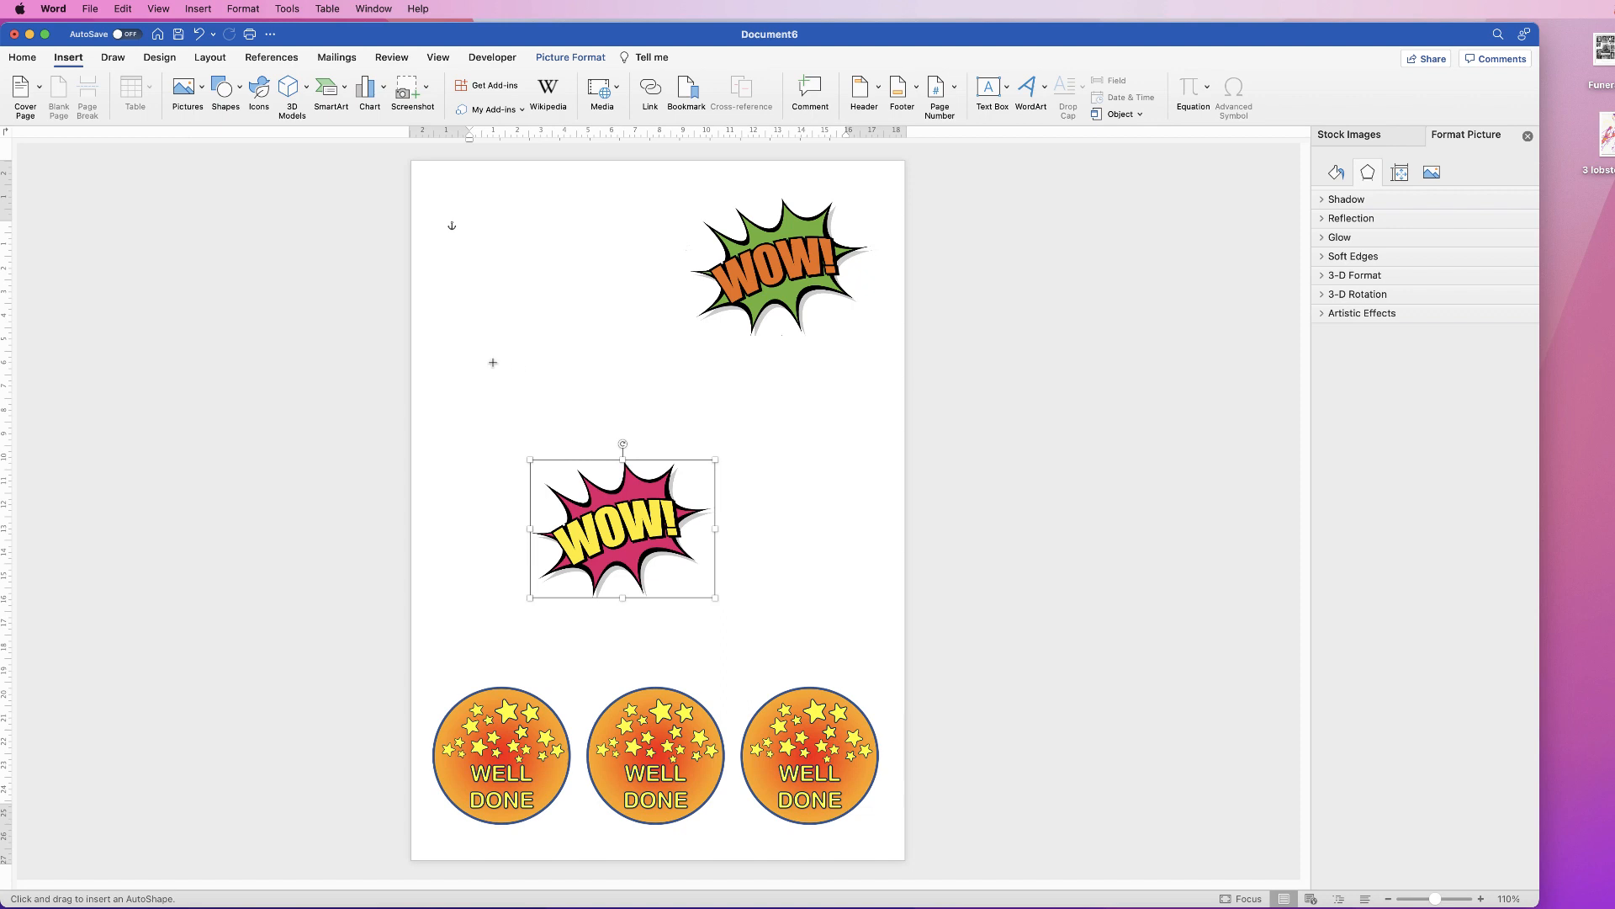
mouse_move(484, 257)
left_mouse_down()
mouse_move(564, 423)
mouse_move(674, 541)
mouse_move(772, 539)
mouse_move(721, 313)
mouse_move(627, 448)
mouse_move(560, 351)
mouse_move(634, 346)
mouse_move(635, 395)
mouse_move(708, 481)
left_mouse_up()
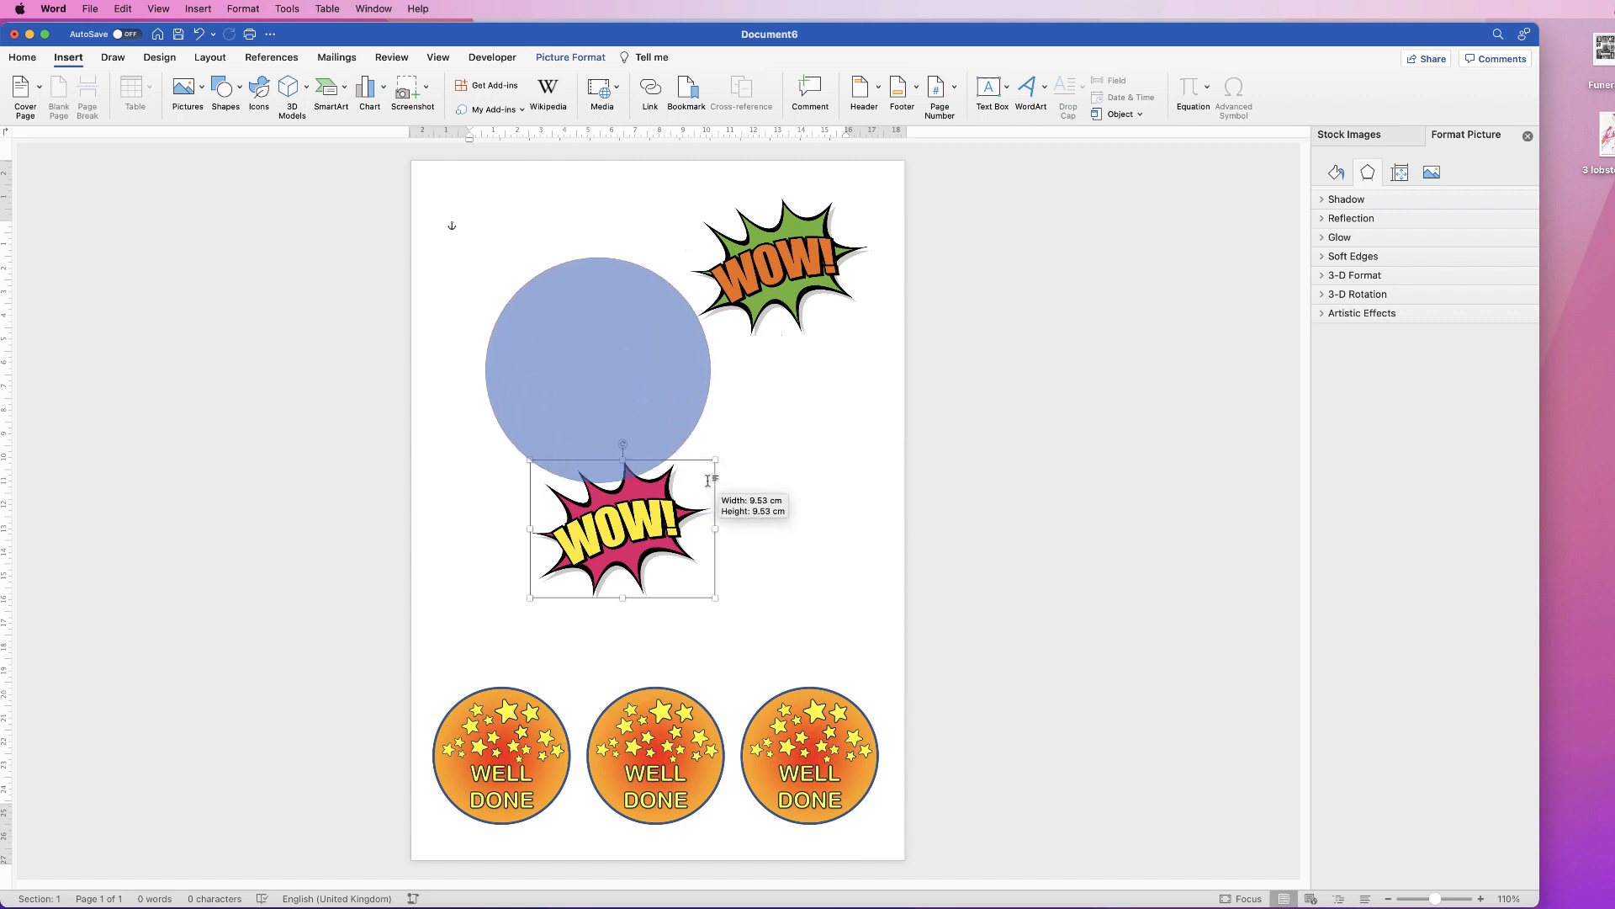
left_click_drag(729, 421, 729, 420)
mouse_move(622, 373)
left_mouse_down()
mouse_move(634, 539)
mouse_move(675, 497)
mouse_move(636, 547)
left_mouse_up()
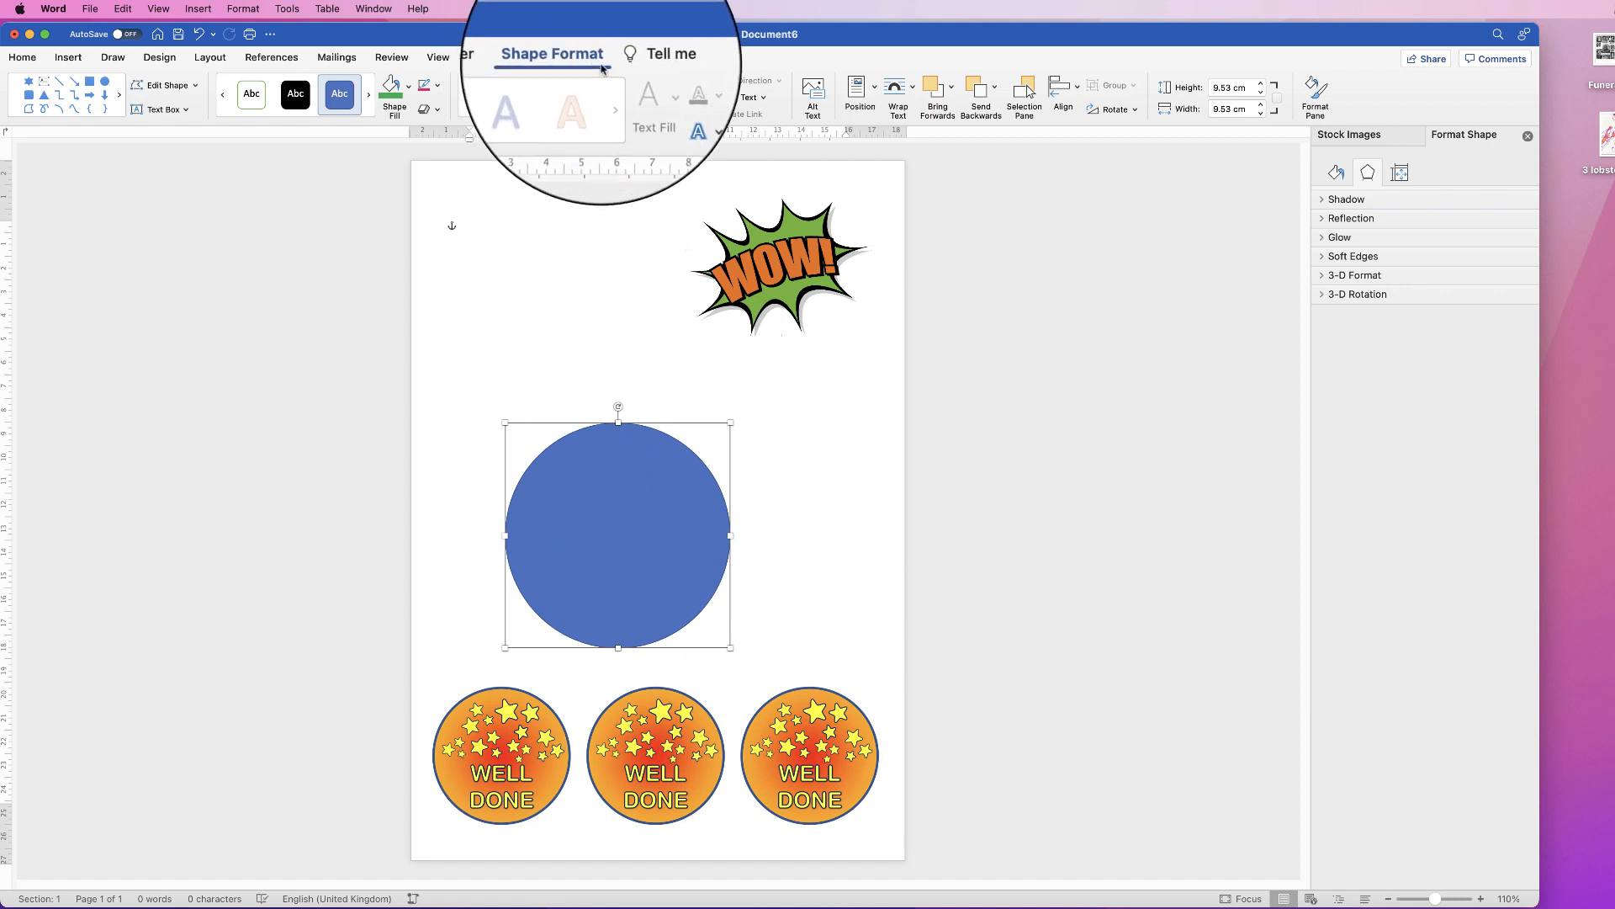
Step: Send the circle to the back and enlarge the pink WOW to about 11.43 × 8.51 cm
left_click(995, 89)
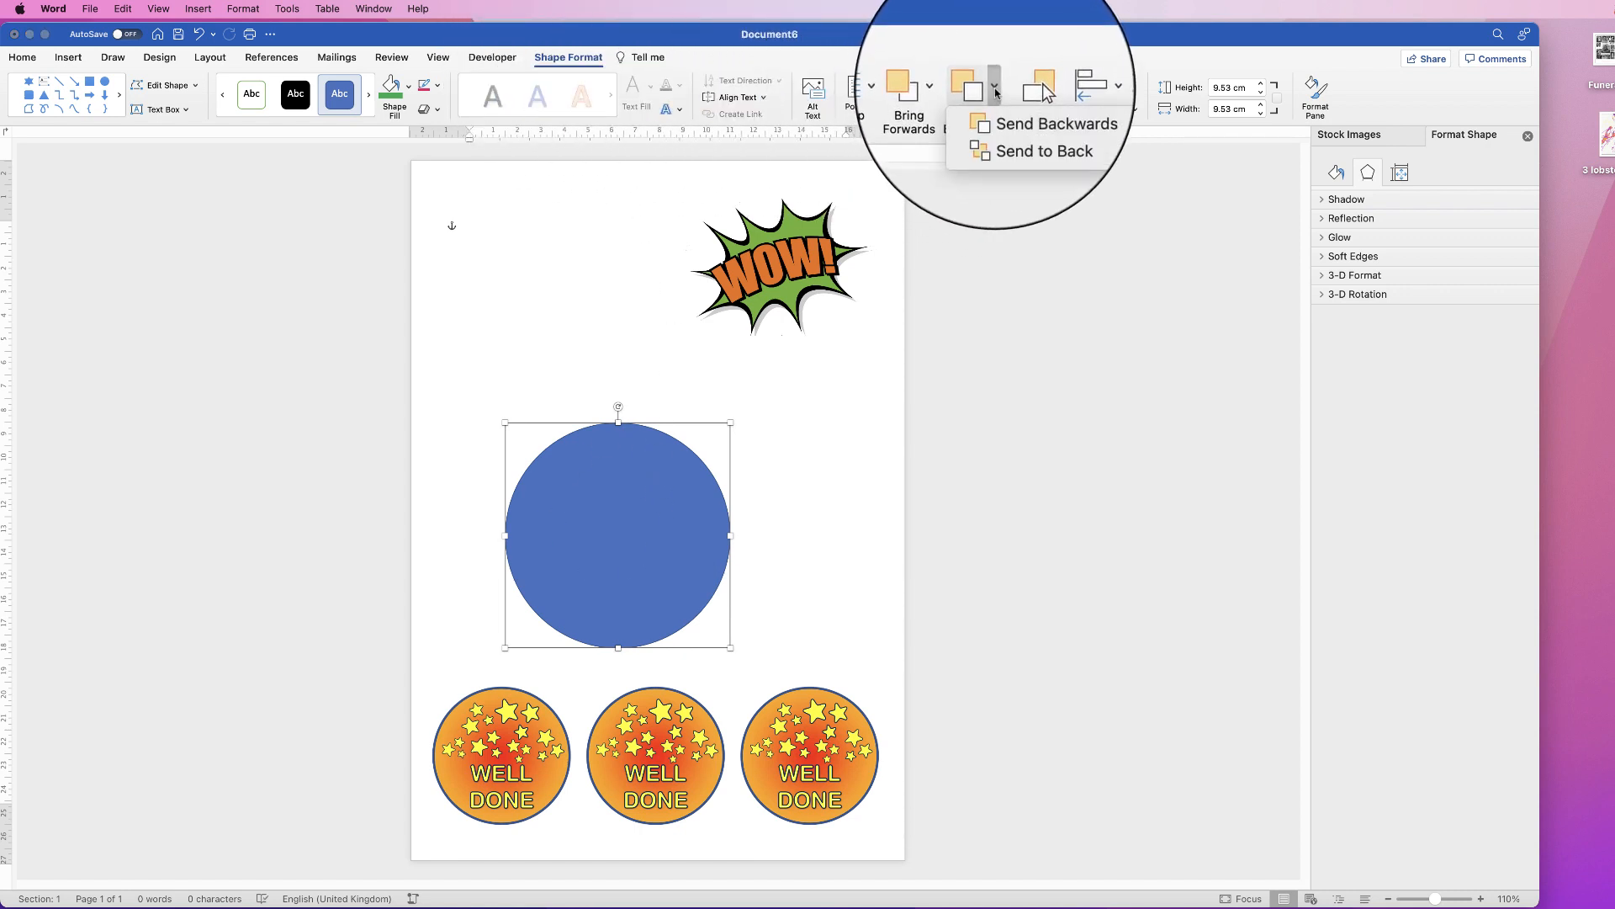
left_click(988, 133)
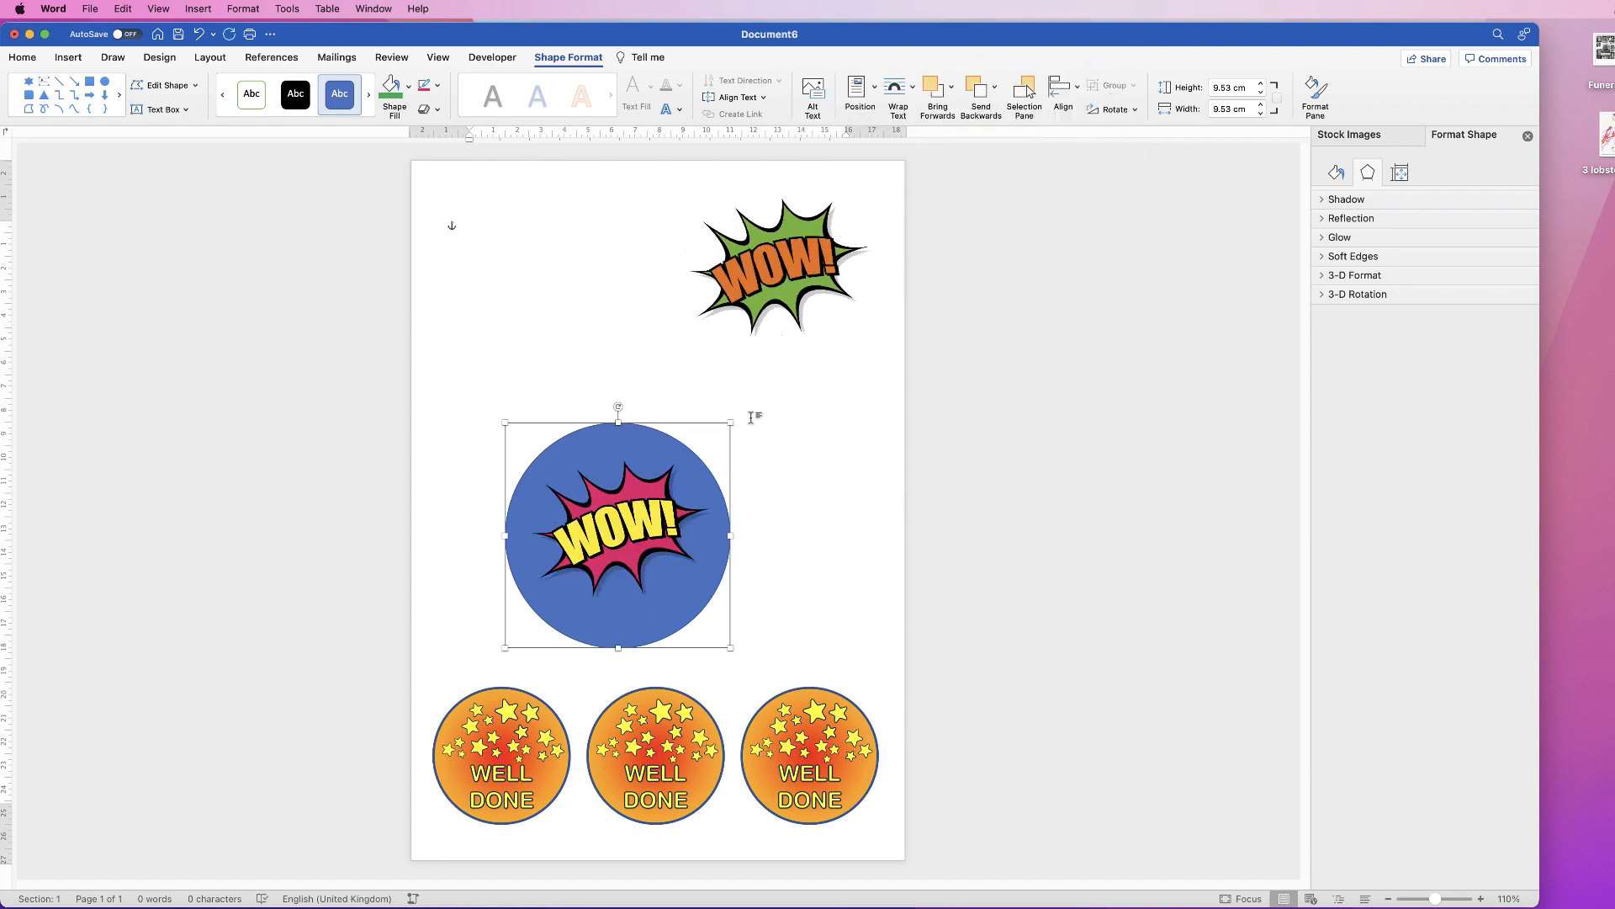
left_click_drag(732, 417, 815, 337)
key("super+z")
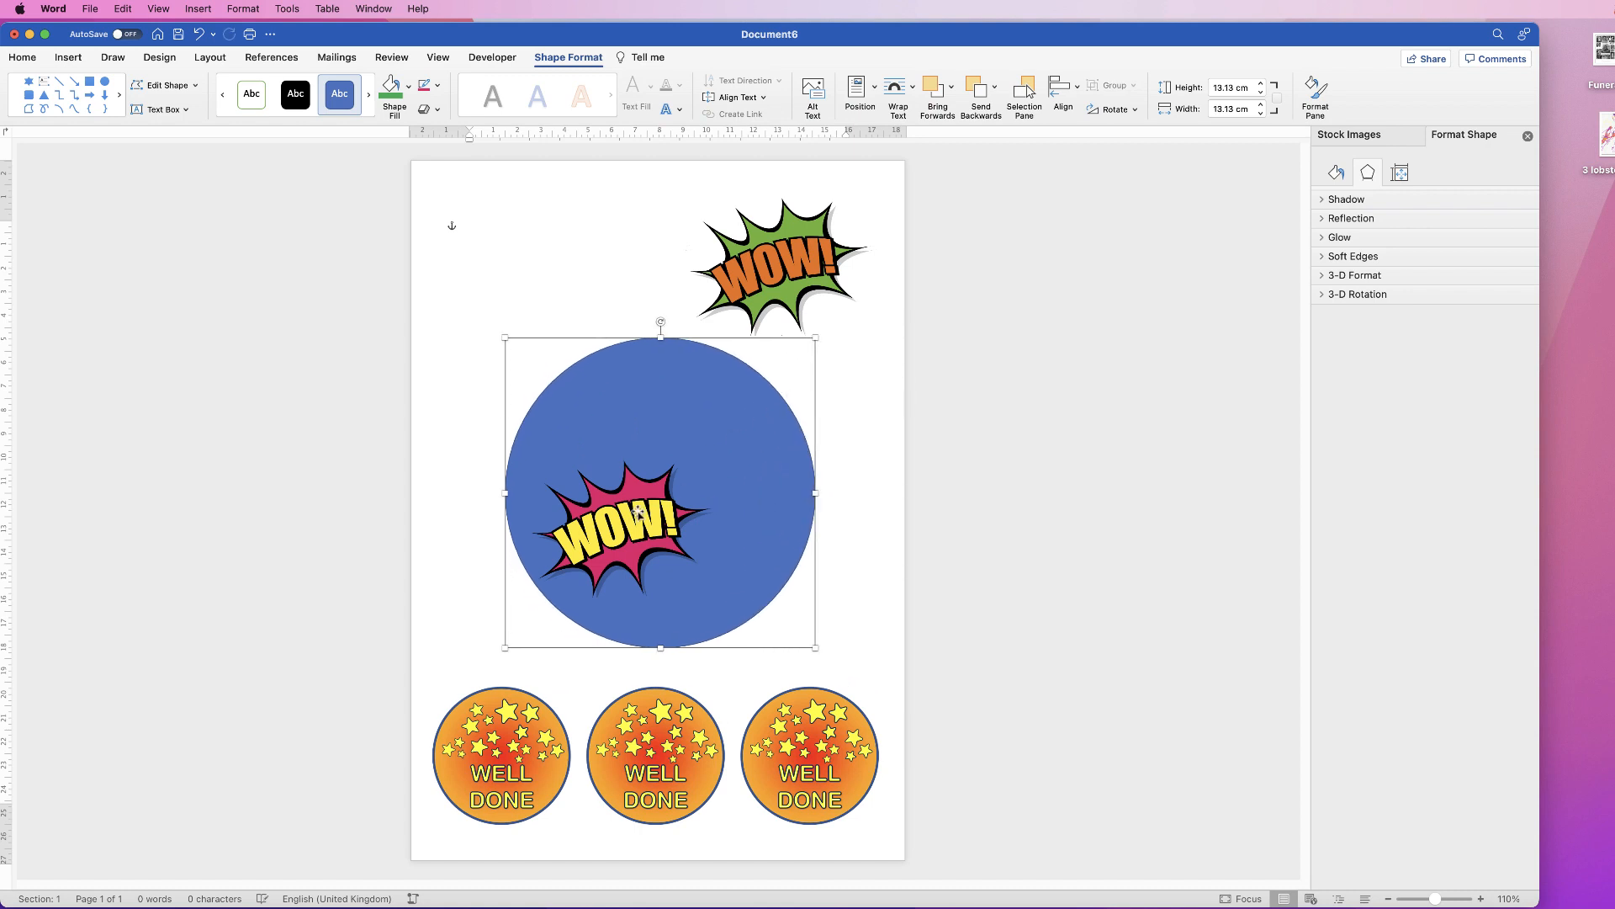
left_click(638, 515)
left_click_drag(716, 459, 804, 399)
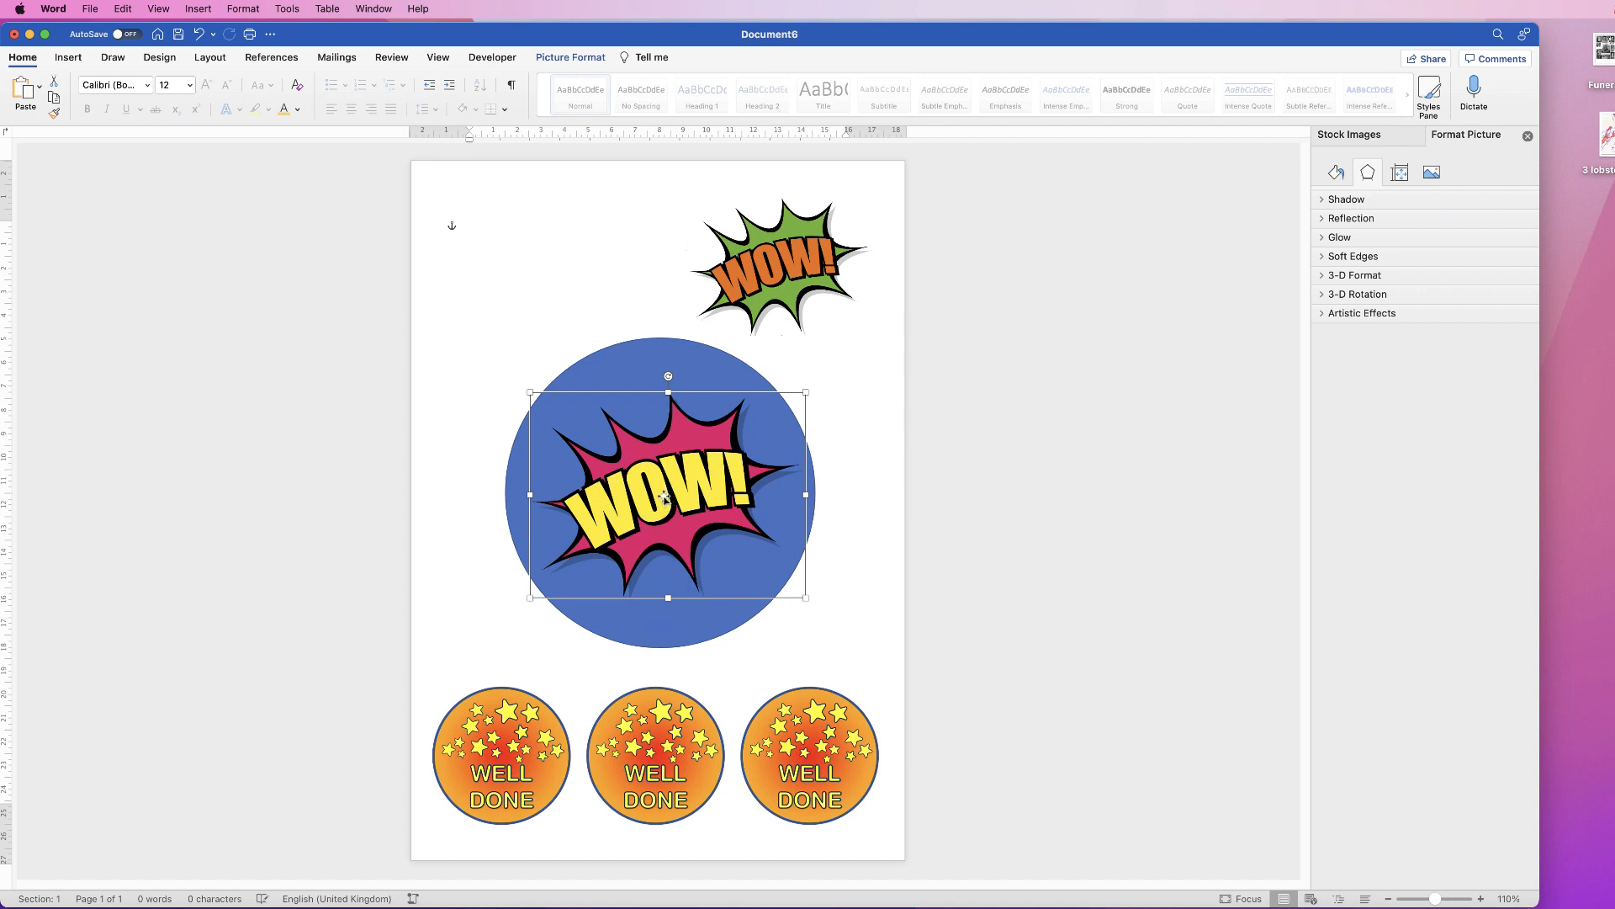
Step: Select the WOW picture with the circle and align them to centre and middle
left_click(659, 626, "shift")
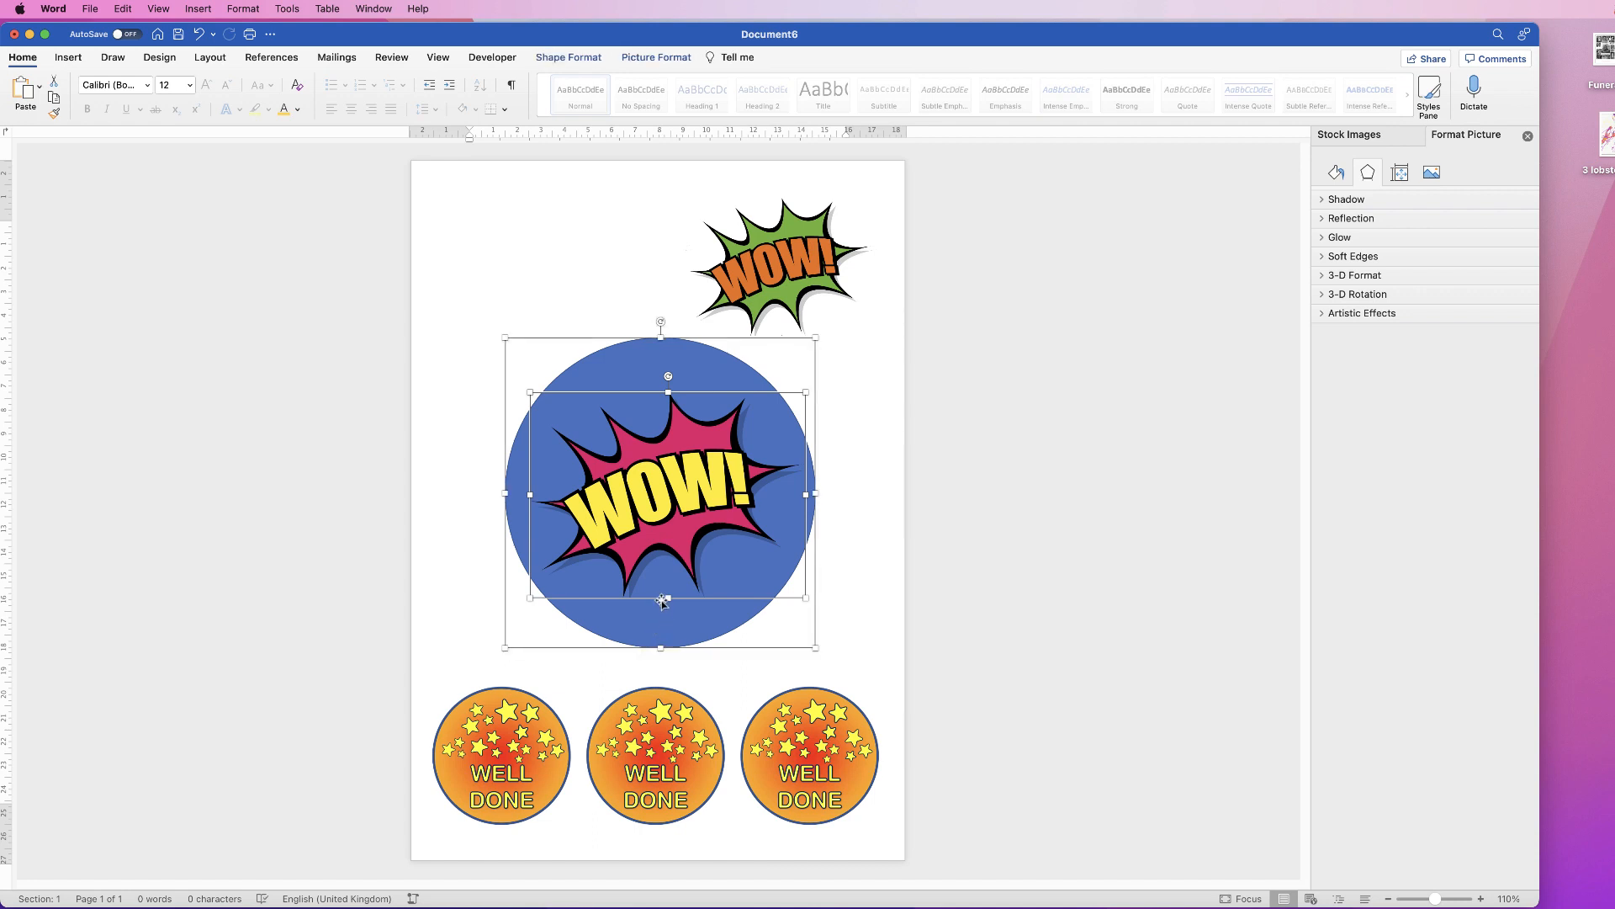
left_click(656, 57)
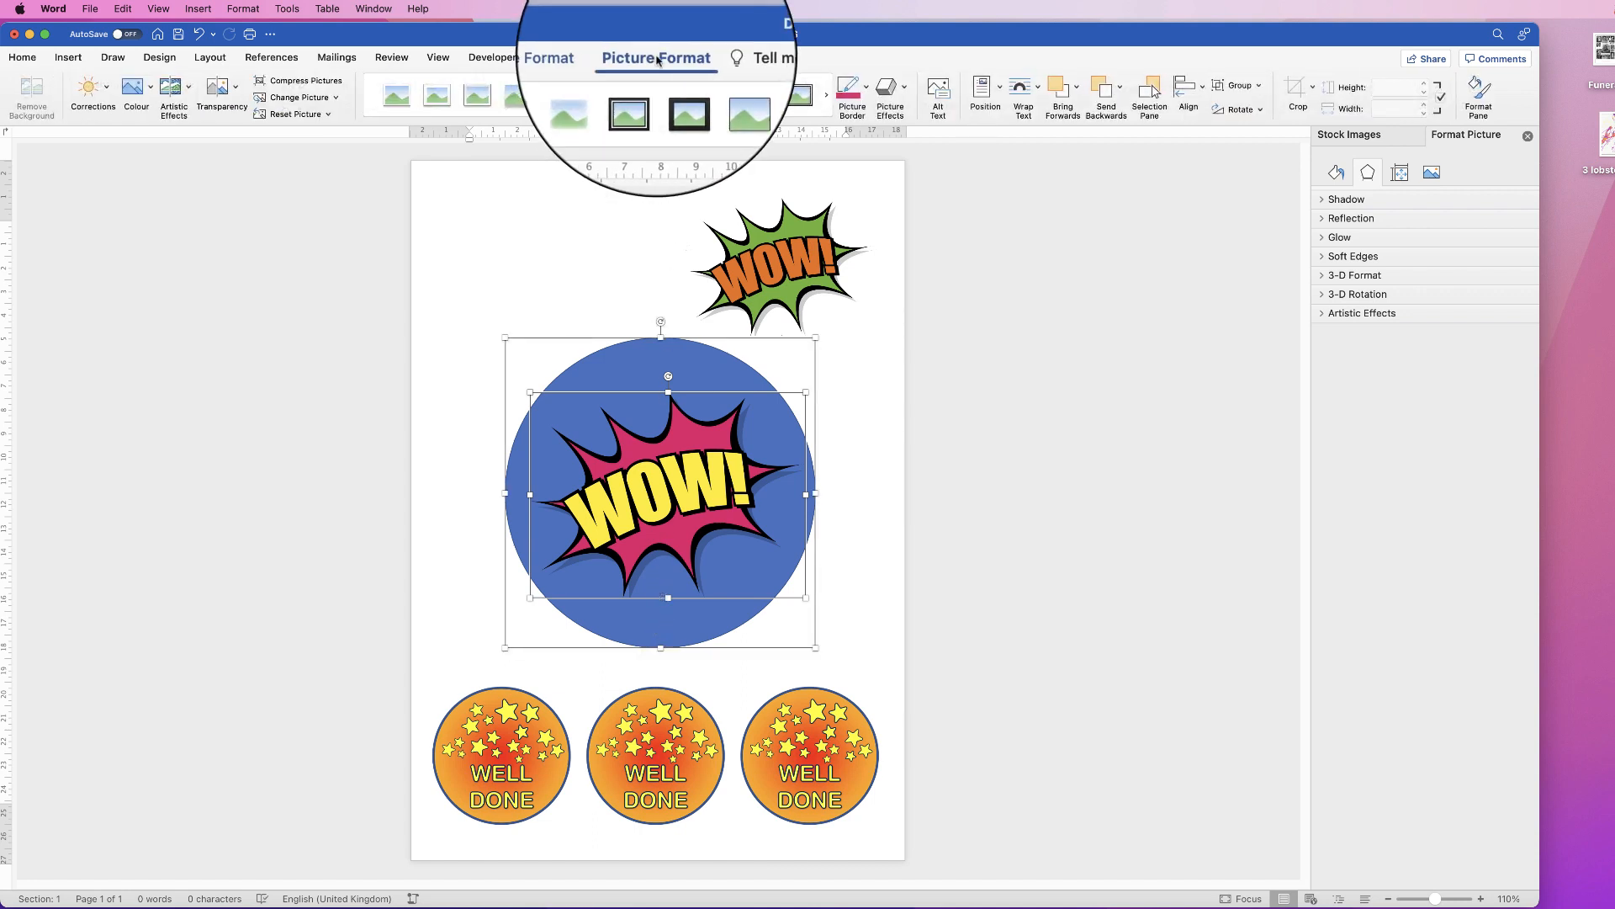
left_click(1186, 89)
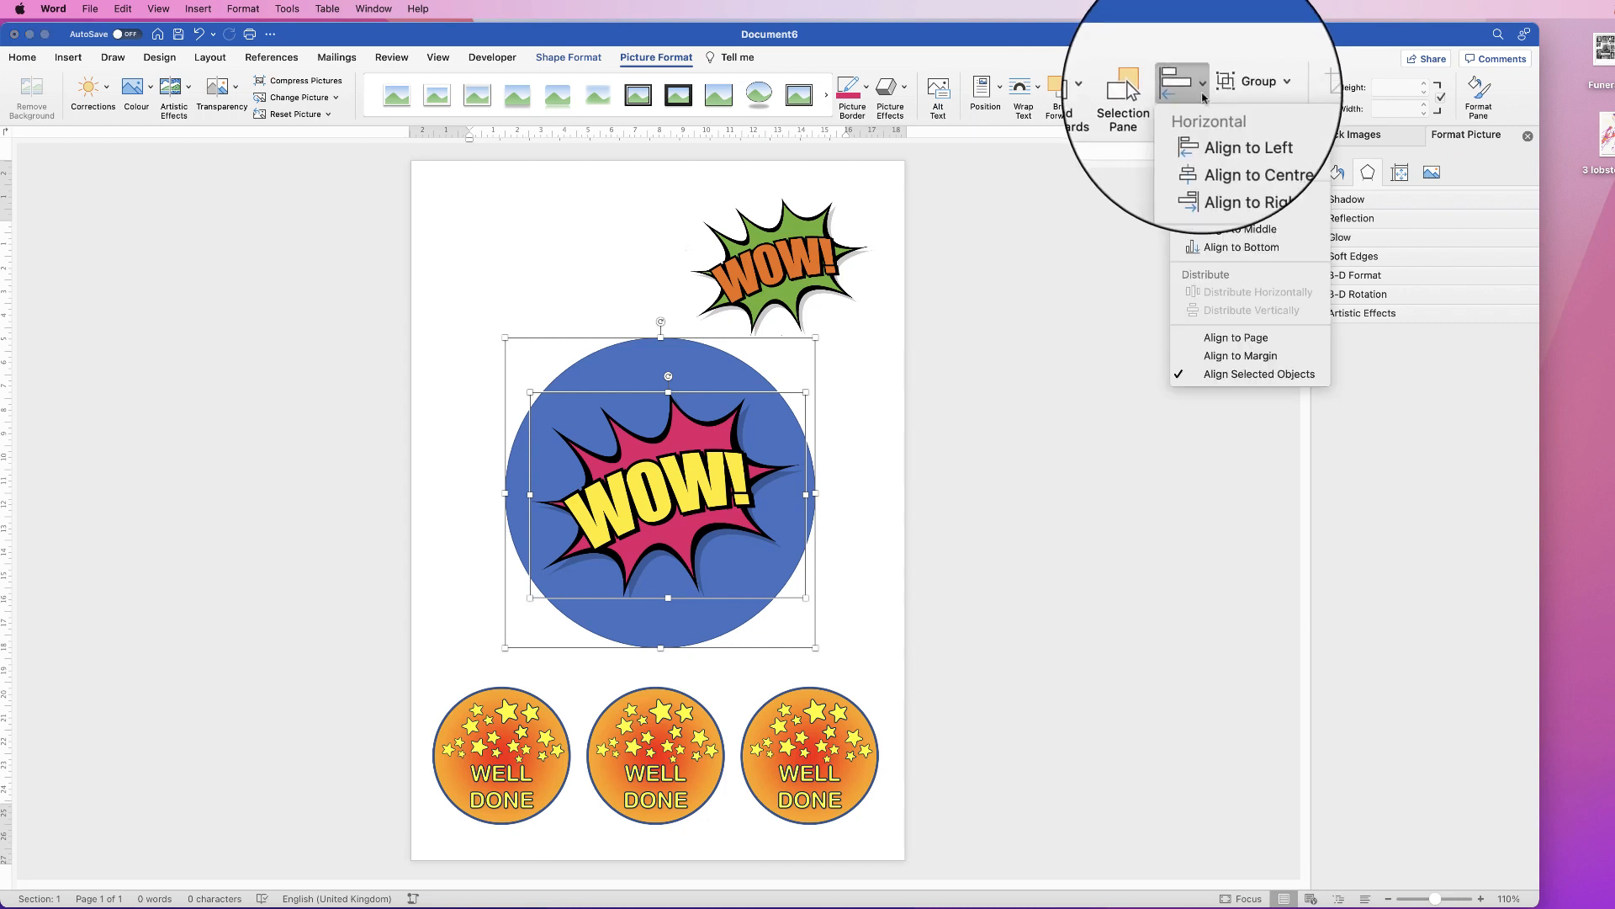
left_click(1216, 149)
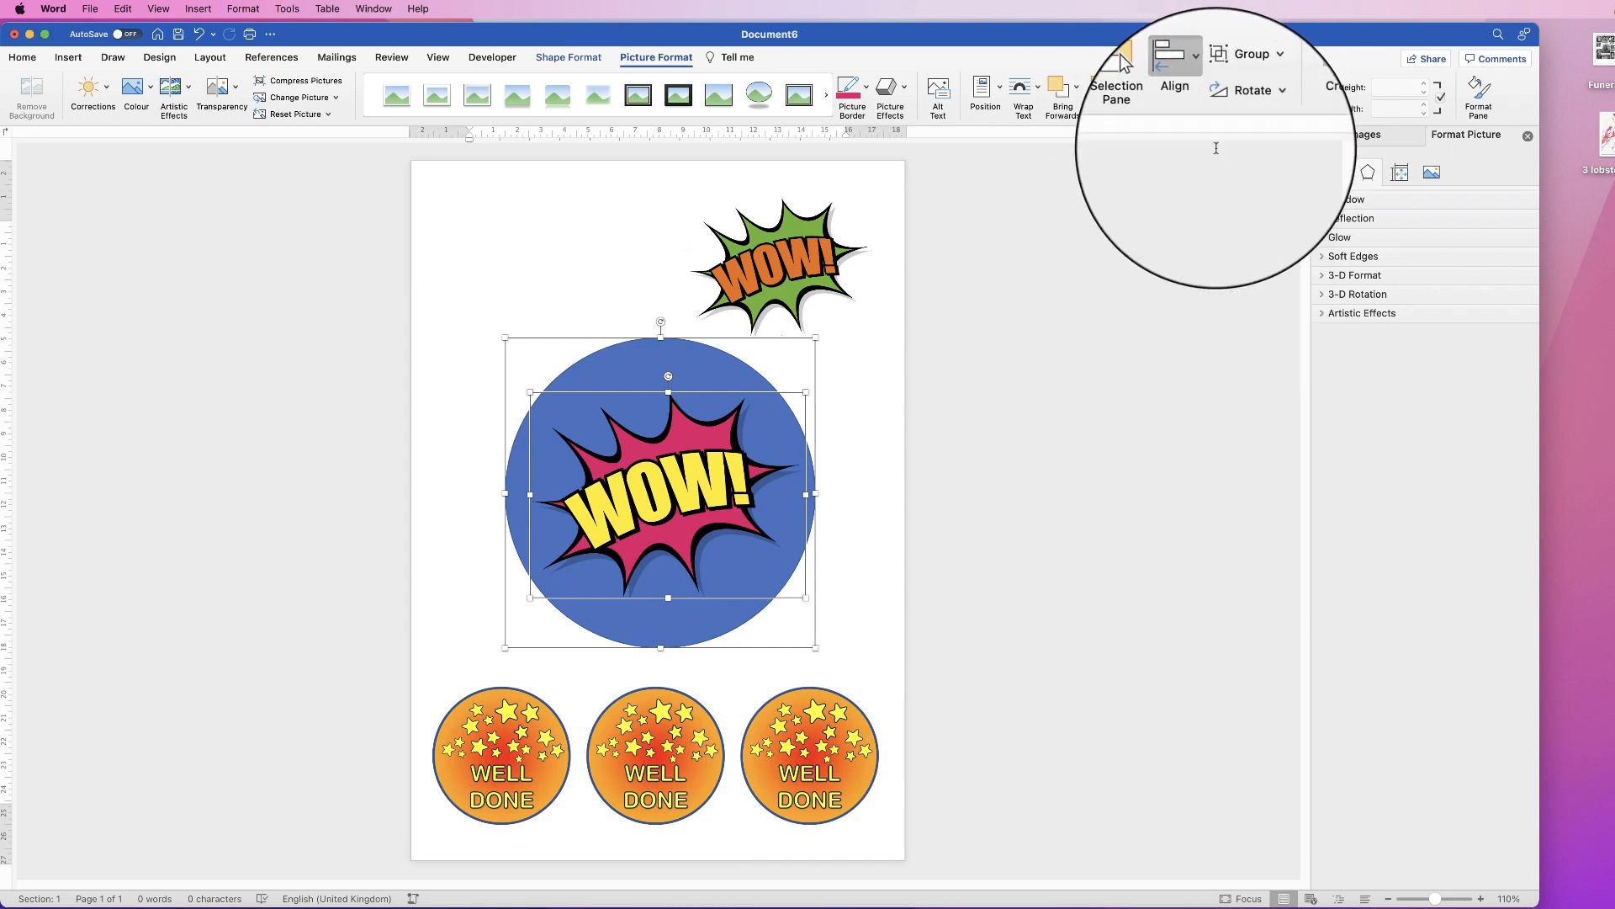
left_click(1203, 91)
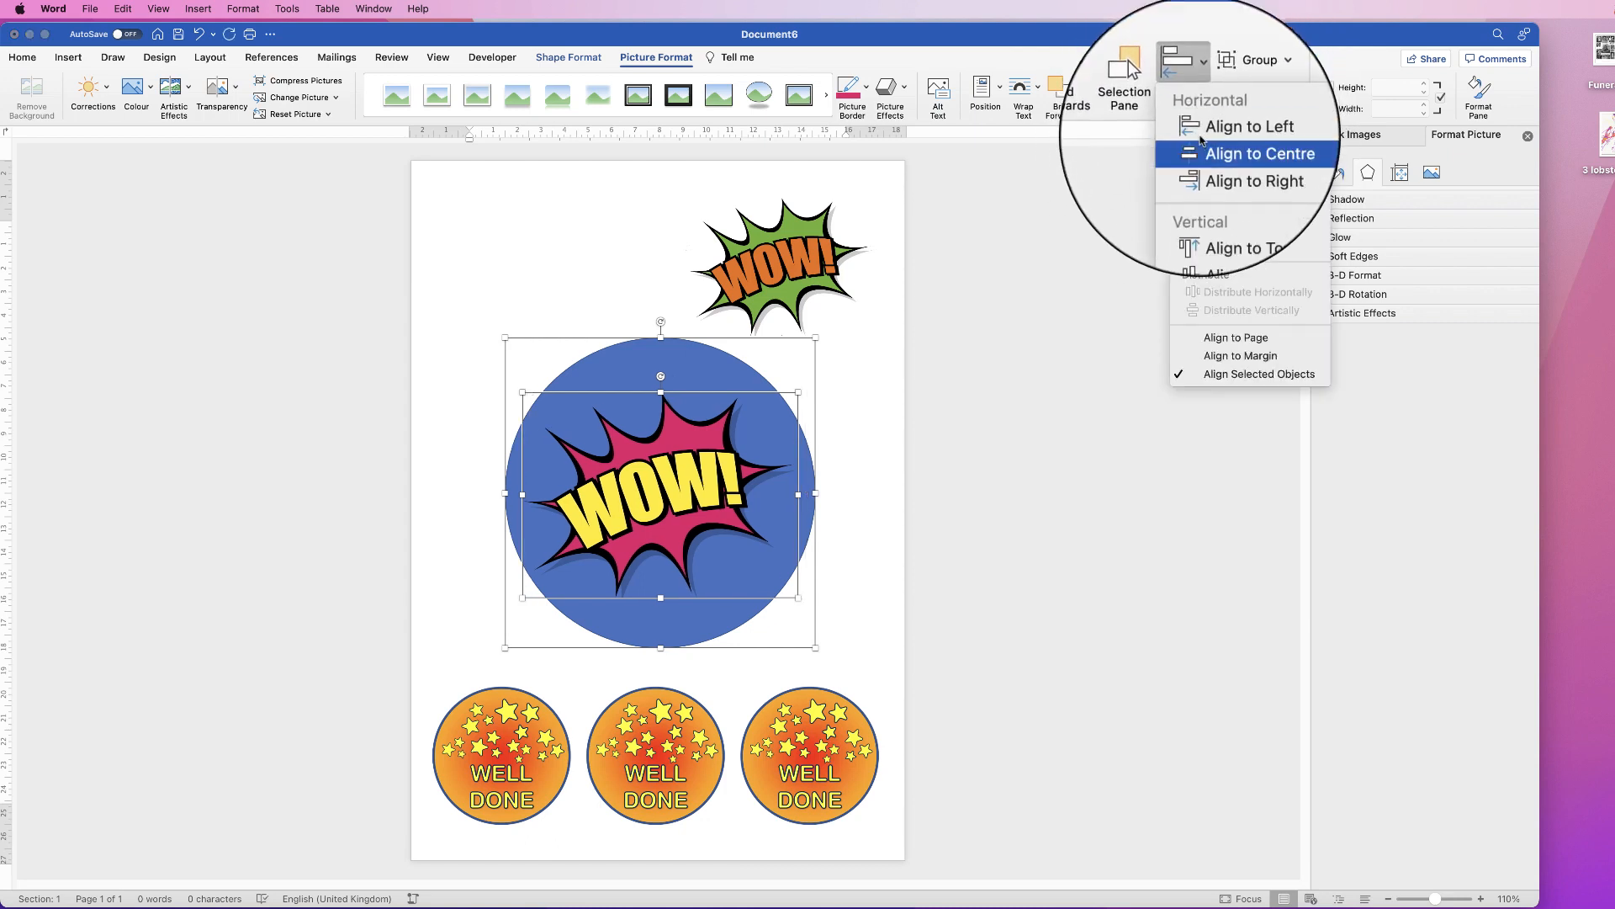
left_click(1216, 212)
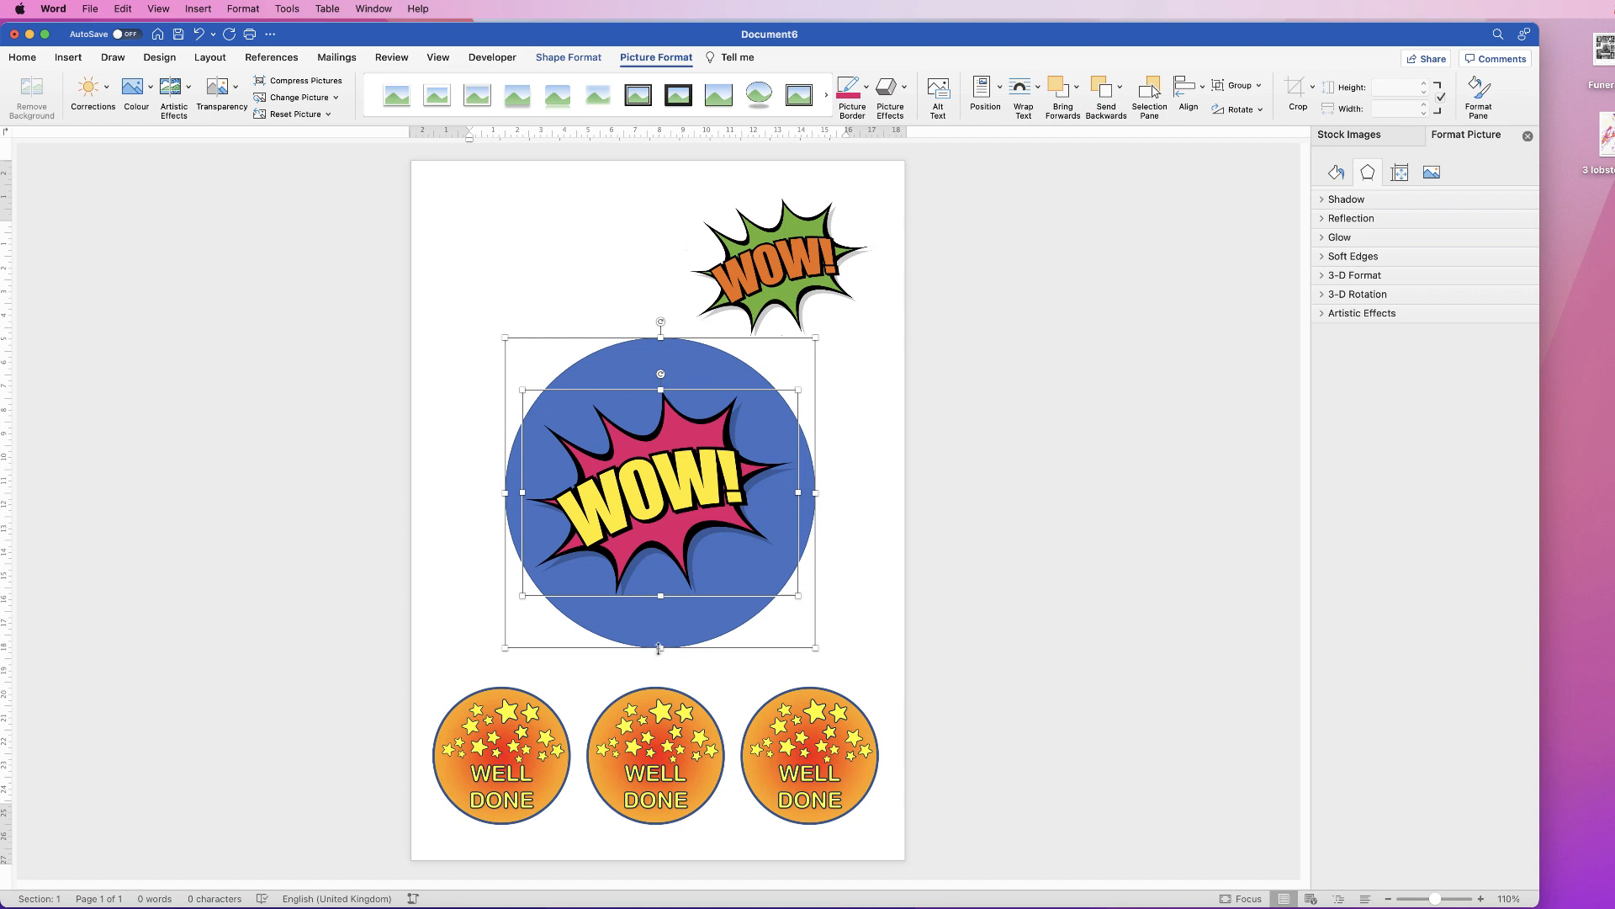
left_click(848, 441)
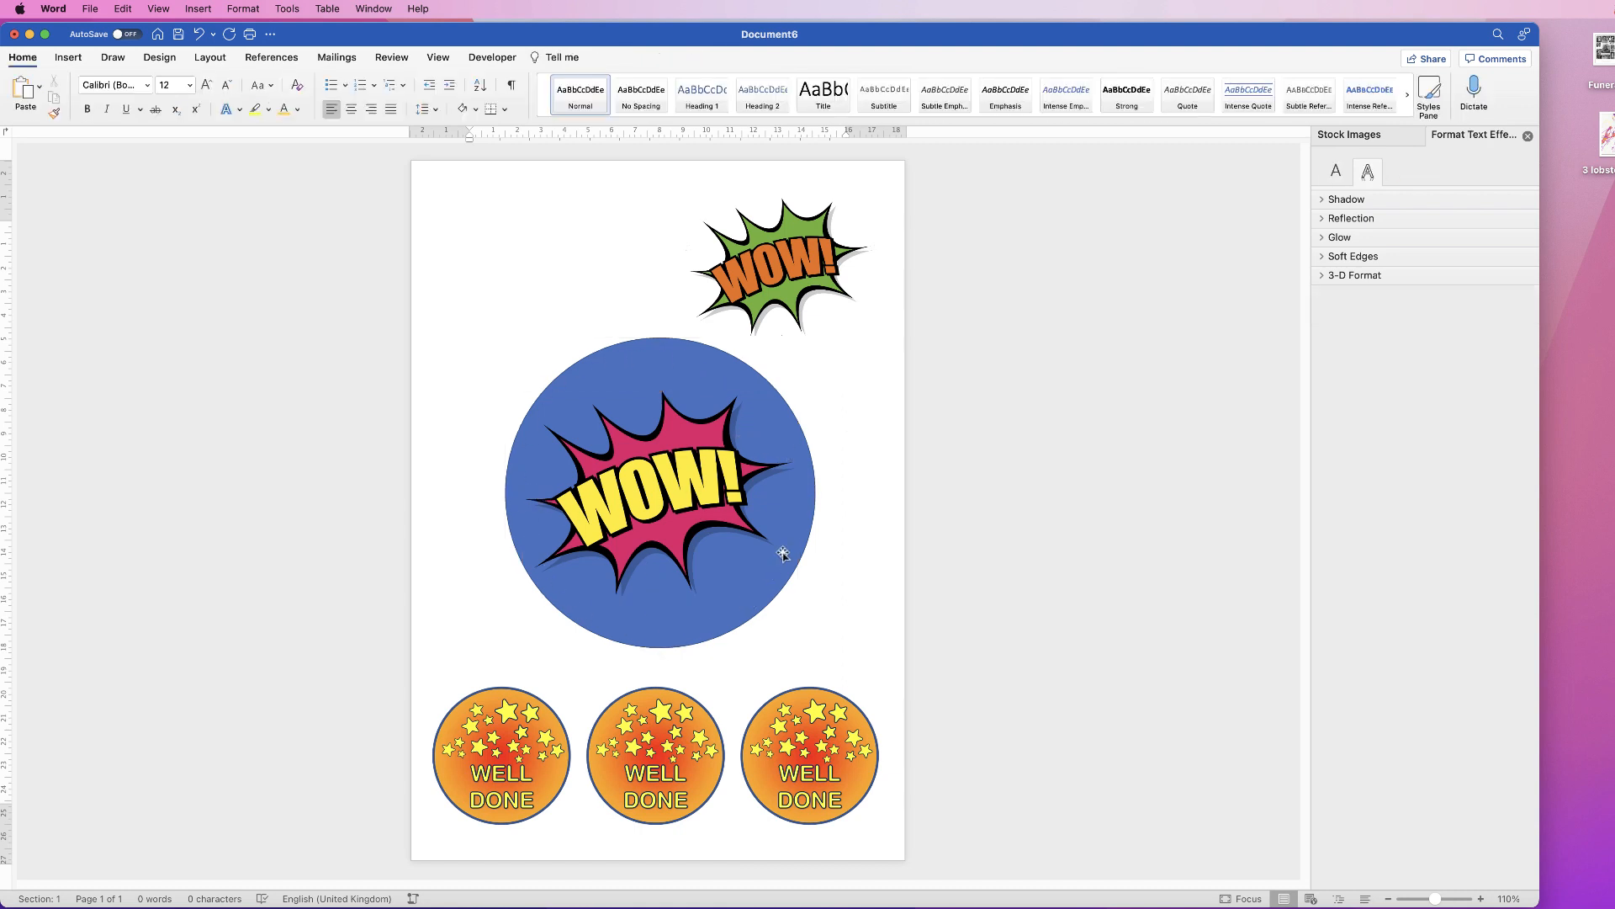
Step: Change the circle's fill colour to green
left_click(739, 594)
left_click(712, 623)
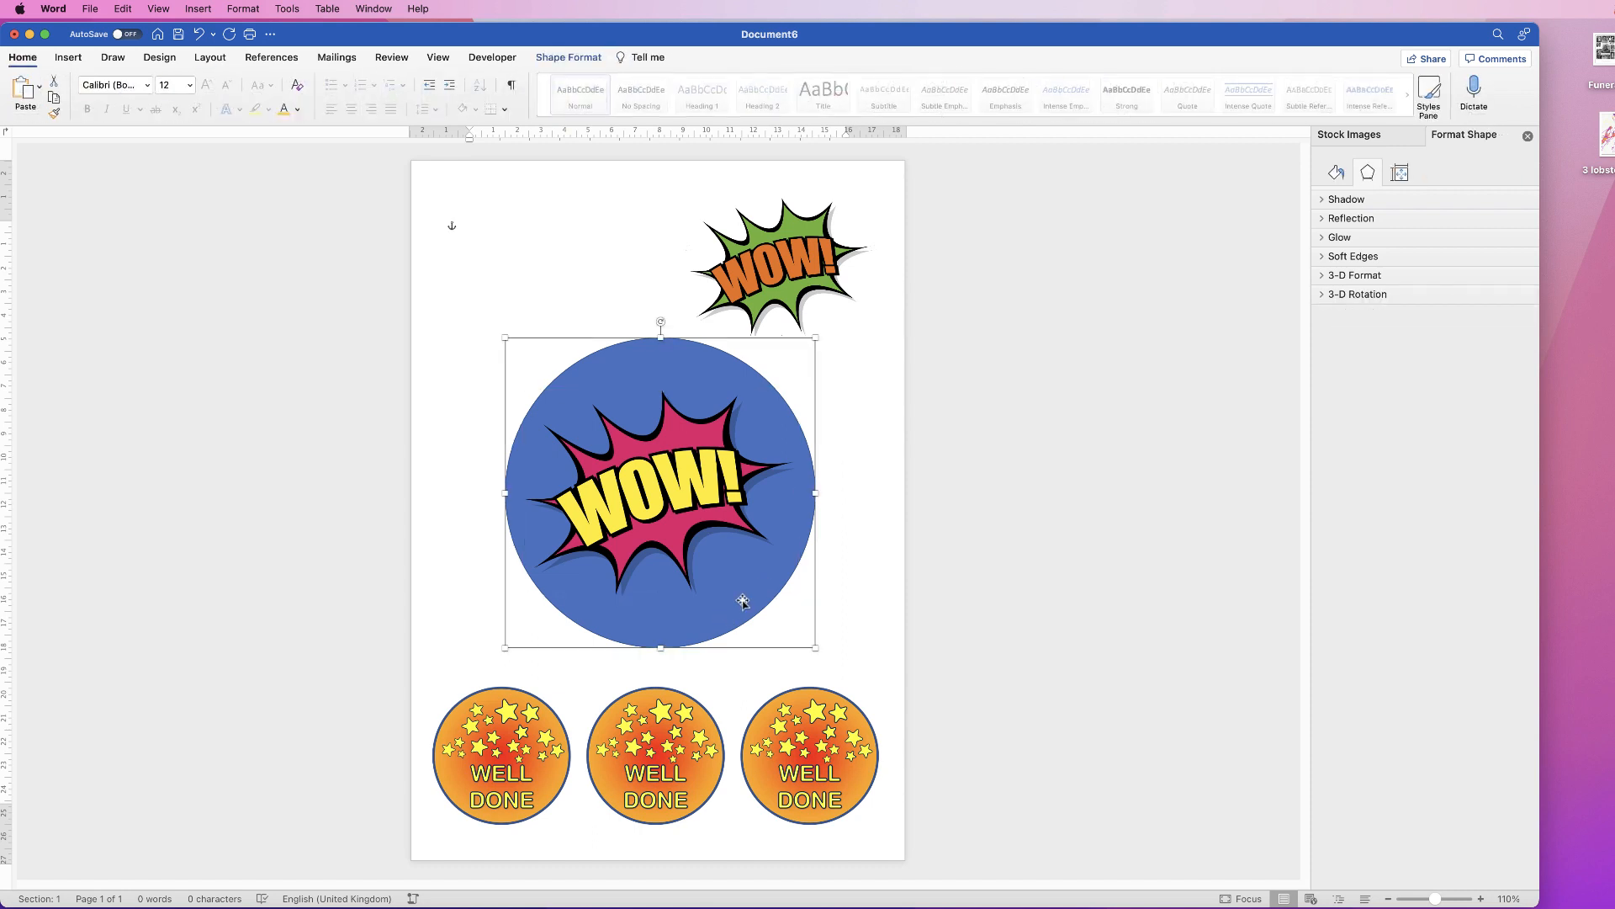
left_click(583, 58)
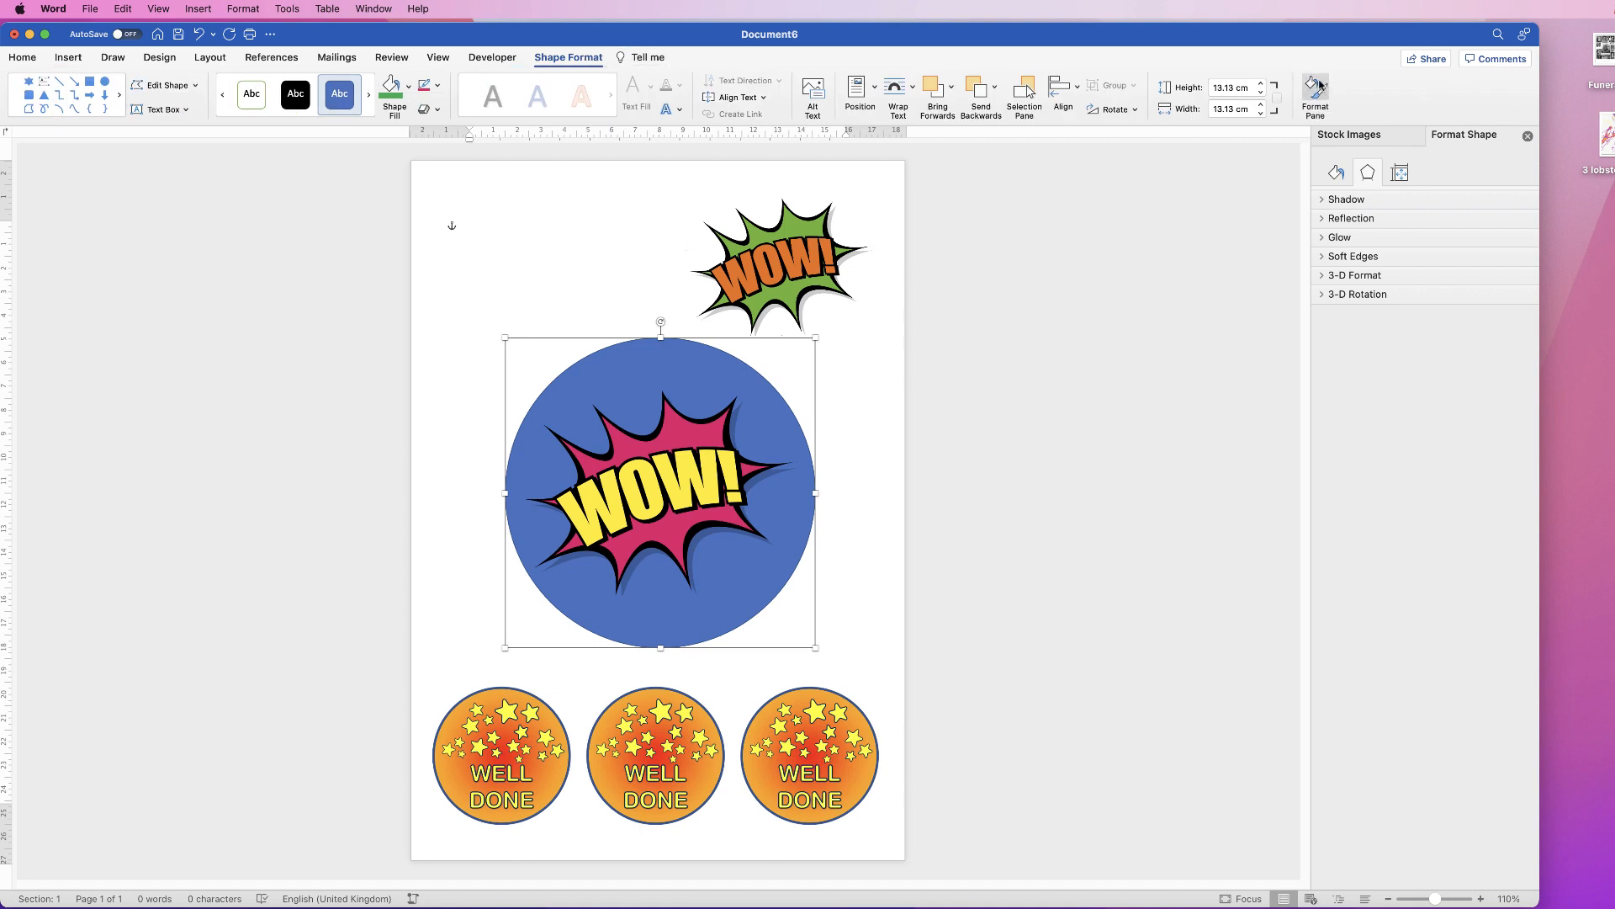
left_click(1337, 174)
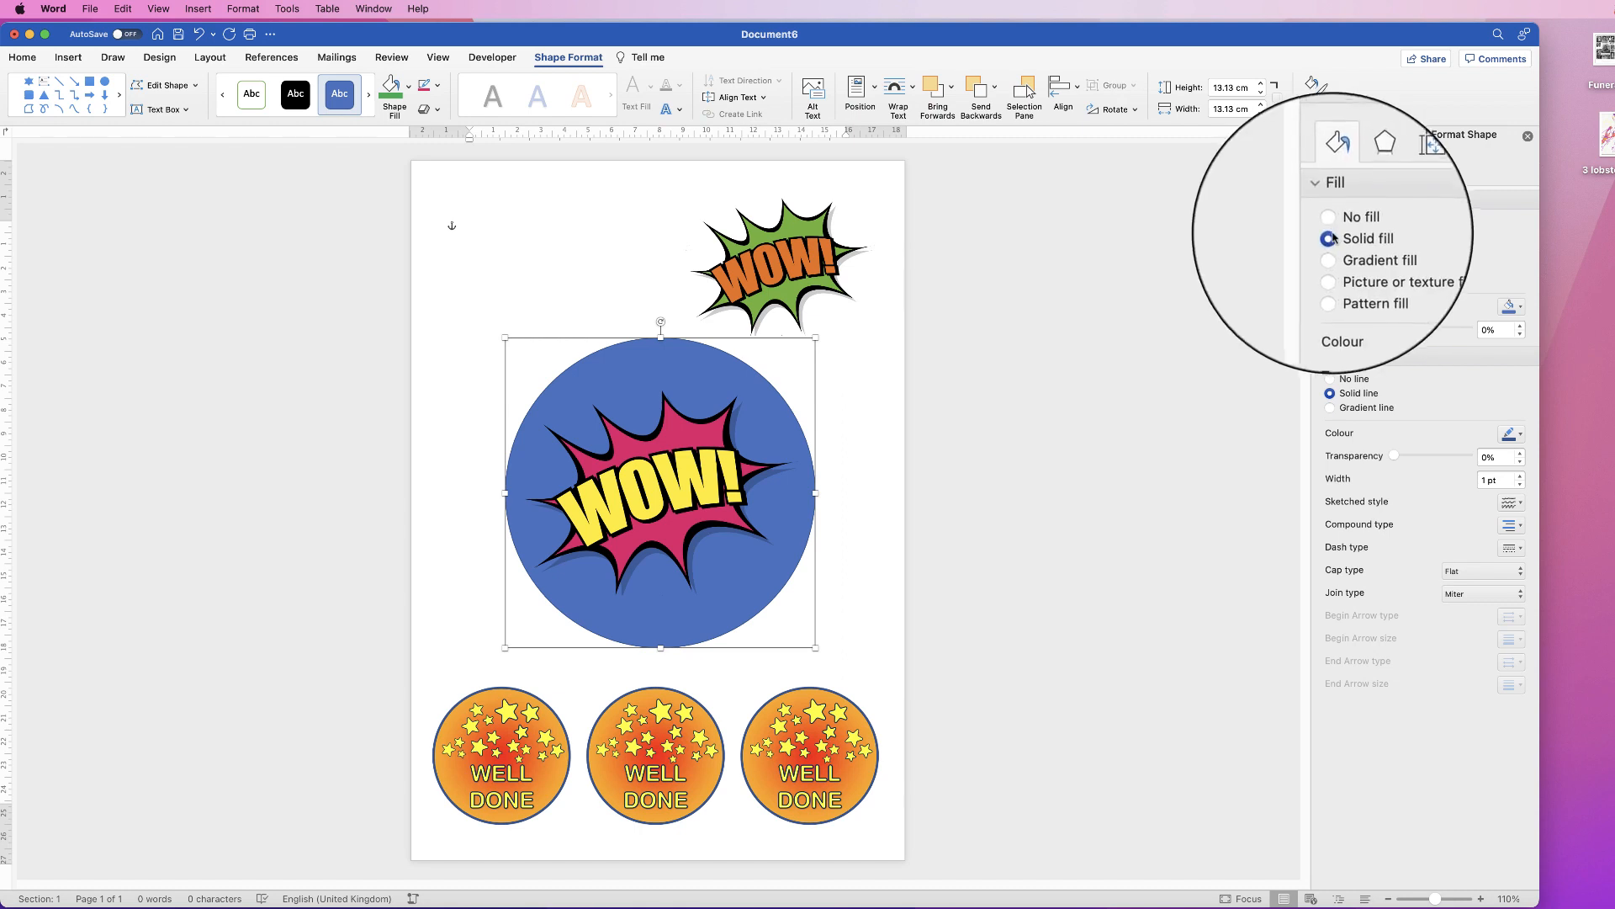
left_click(1520, 306)
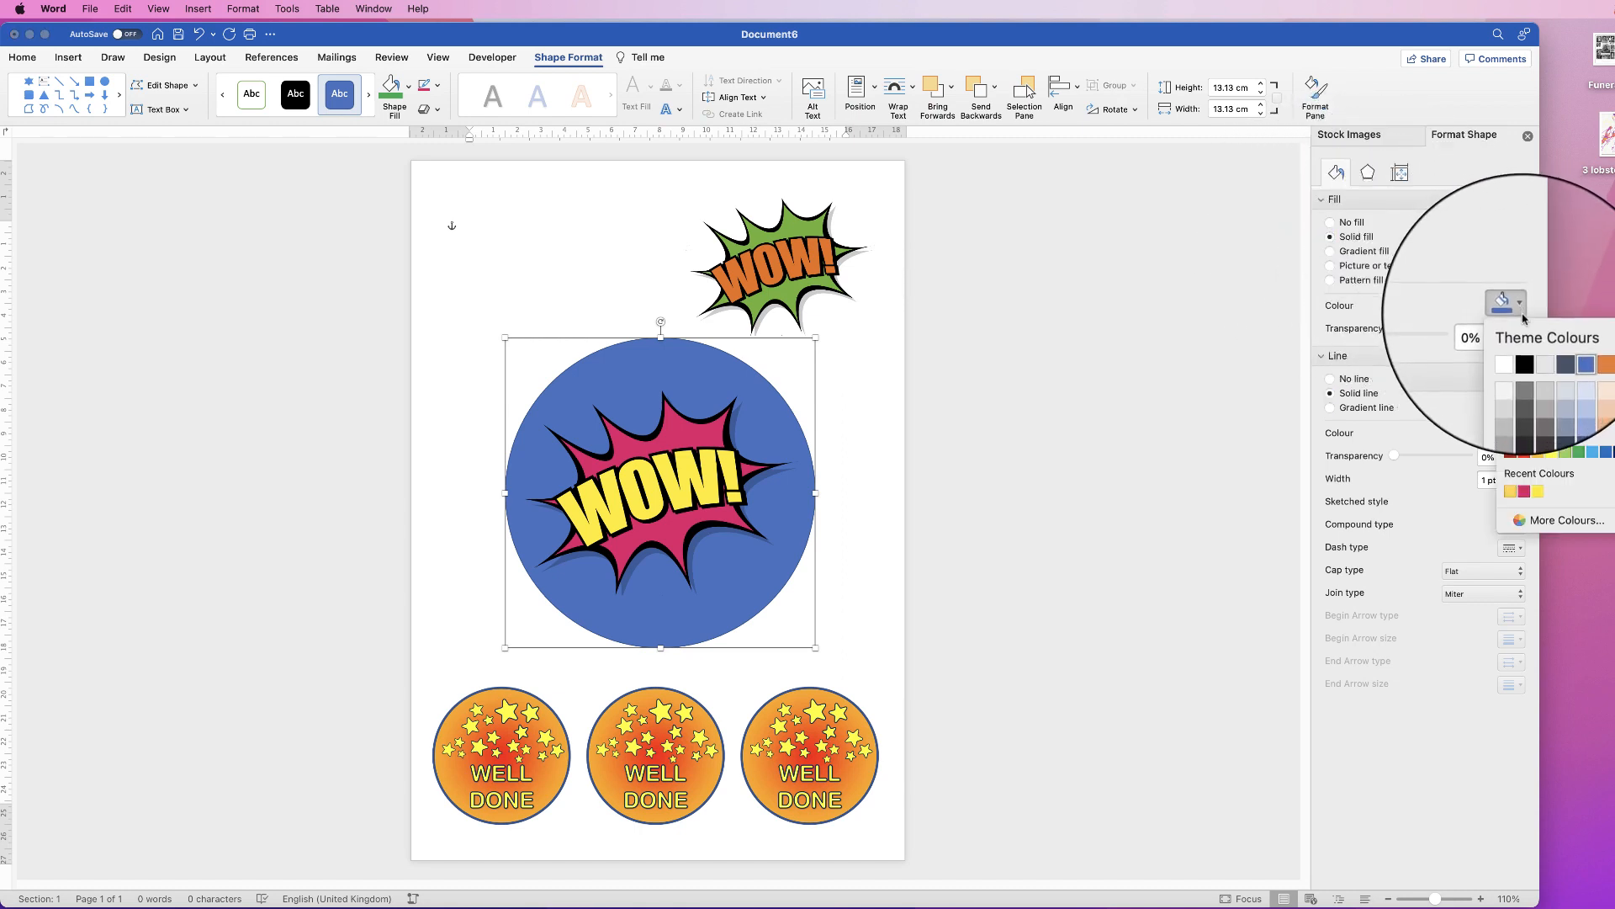
left_click(1580, 456)
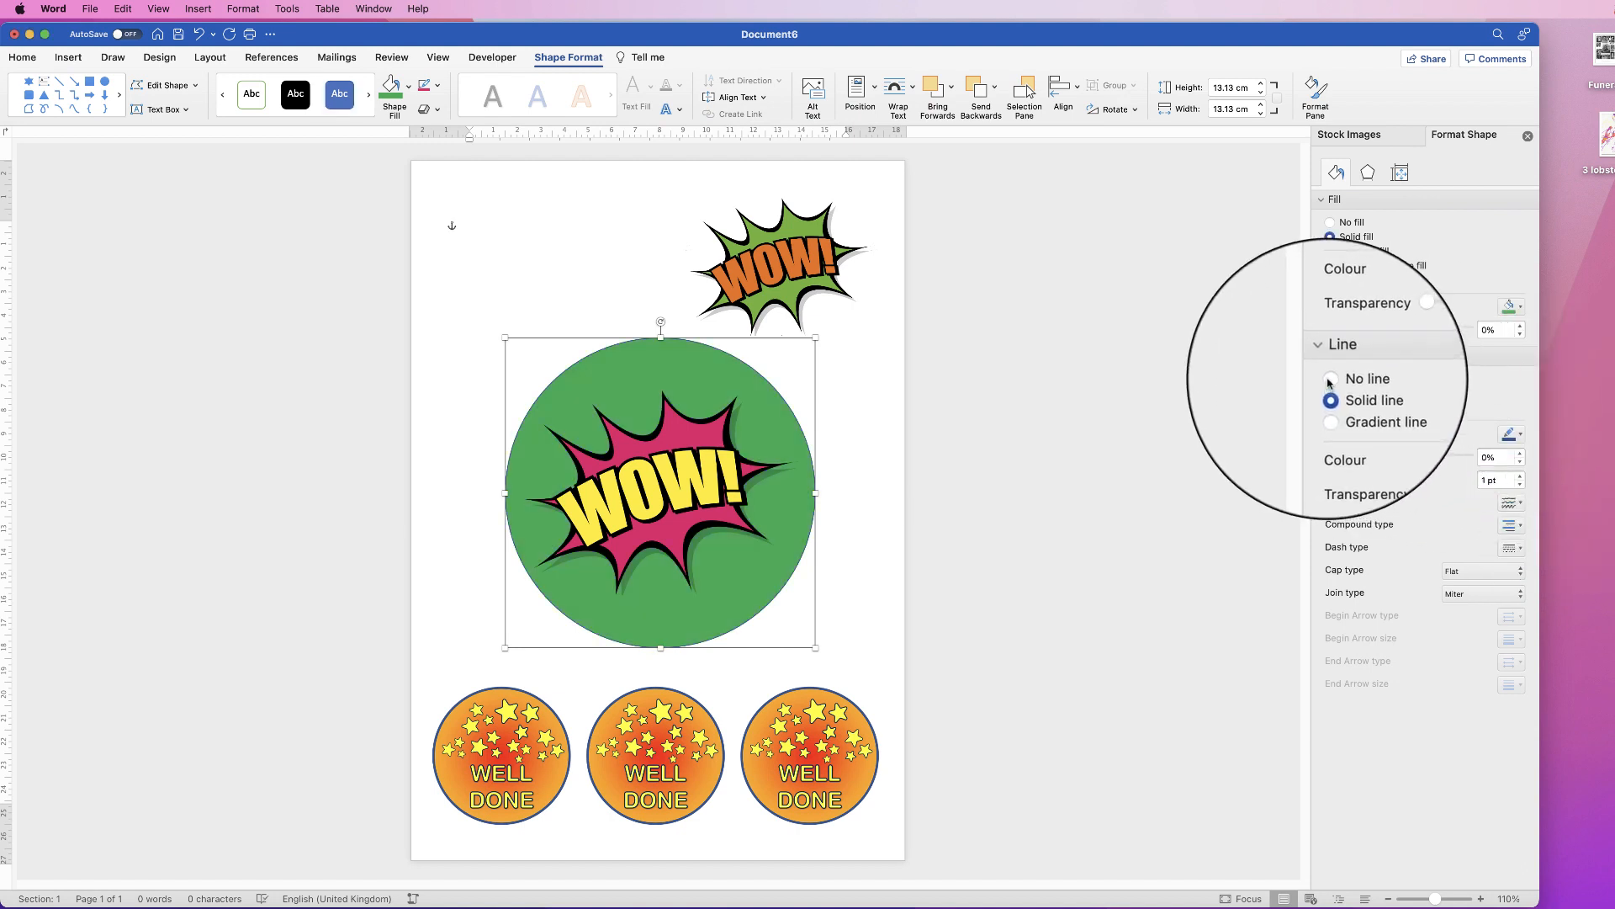
Step: Give the circle a 6 pt outline in the pink sampled from the WOW burst
left_click(1520, 440)
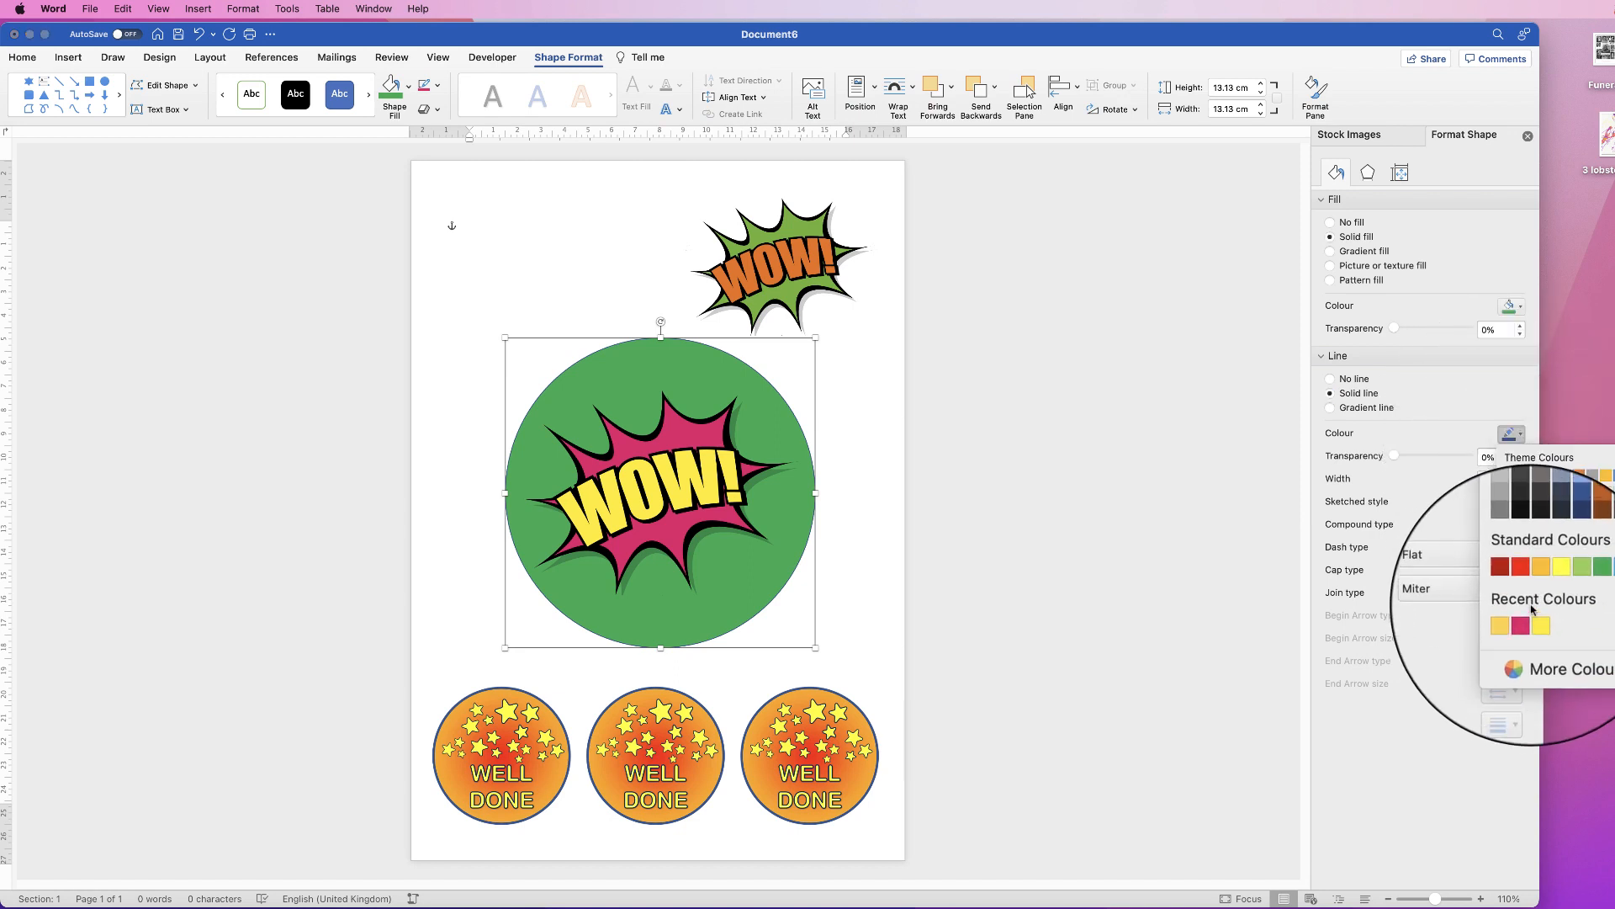
left_click(1523, 653)
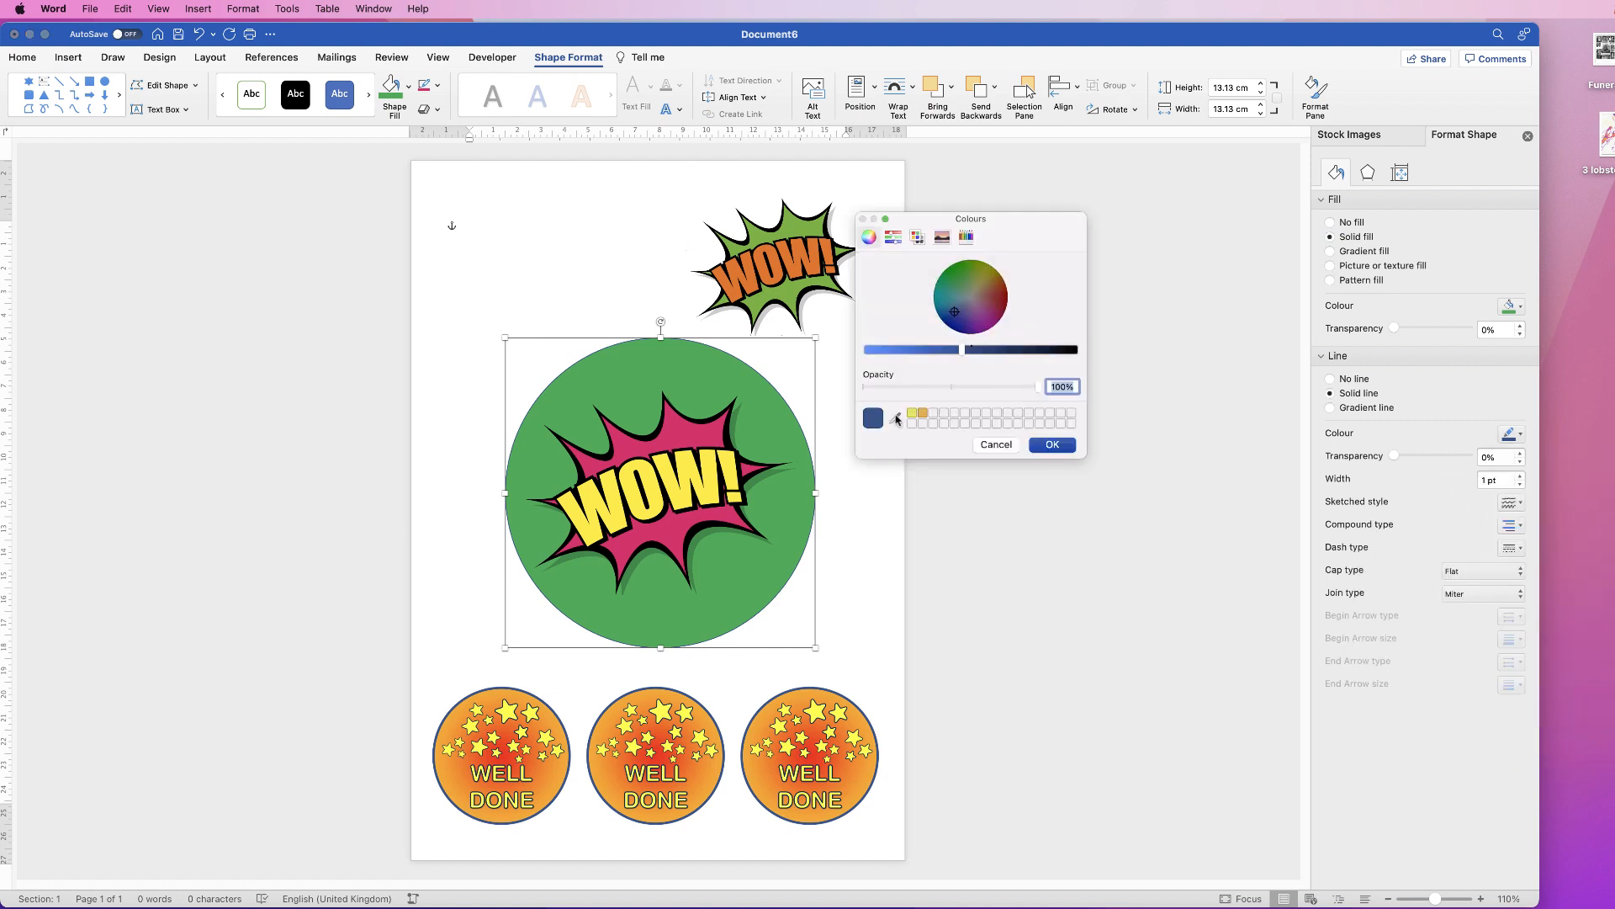
left_click(895, 418)
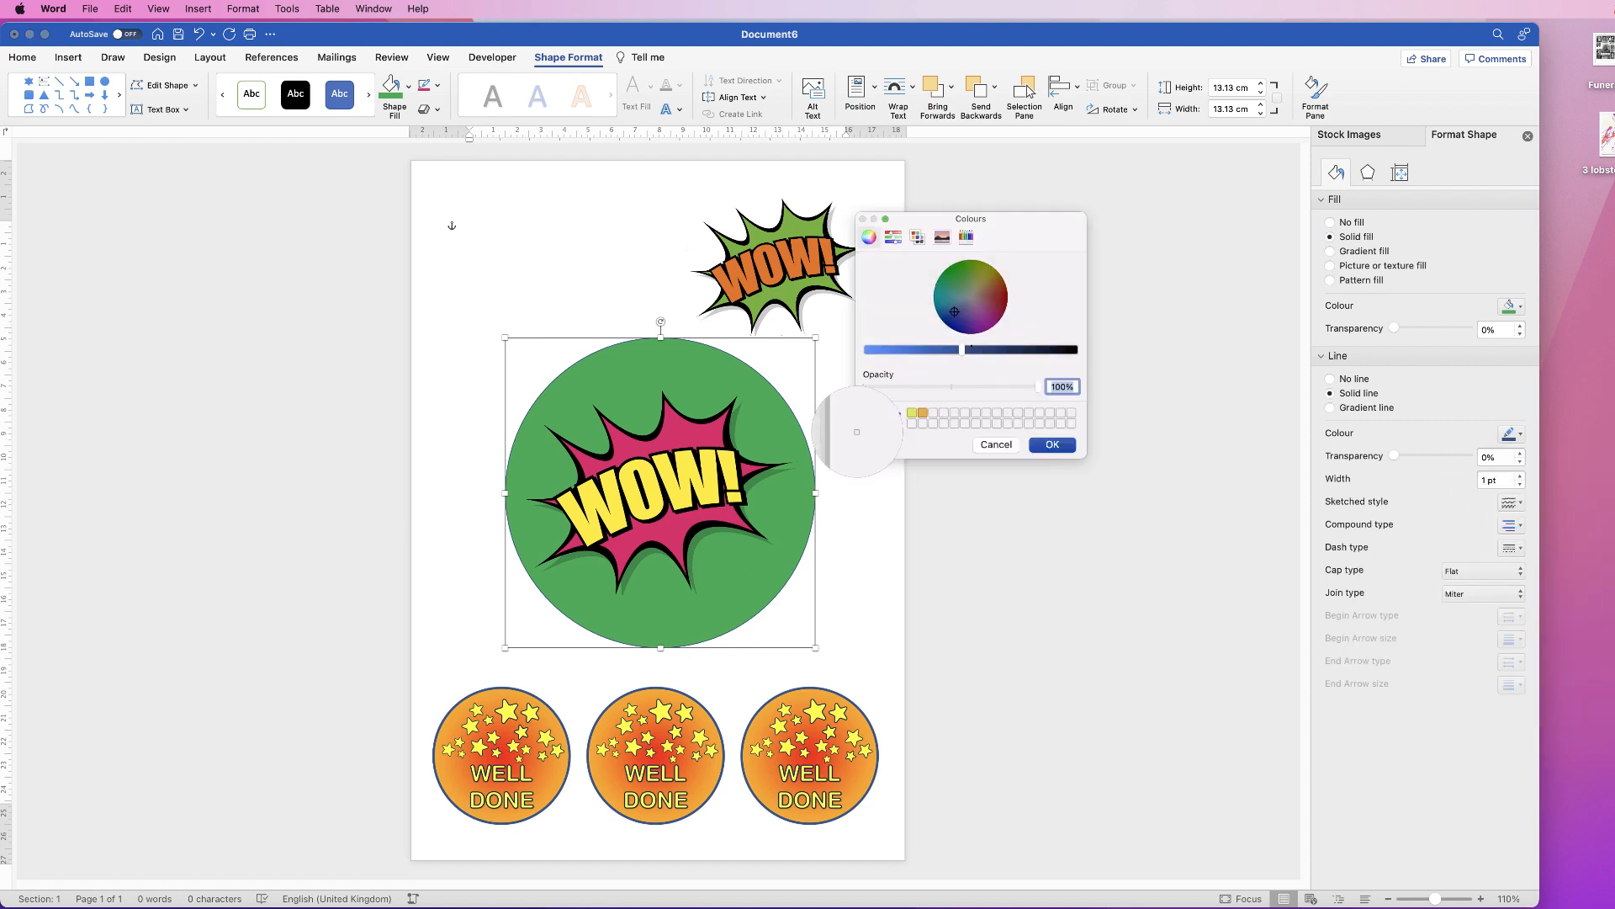
left_click(675, 426)
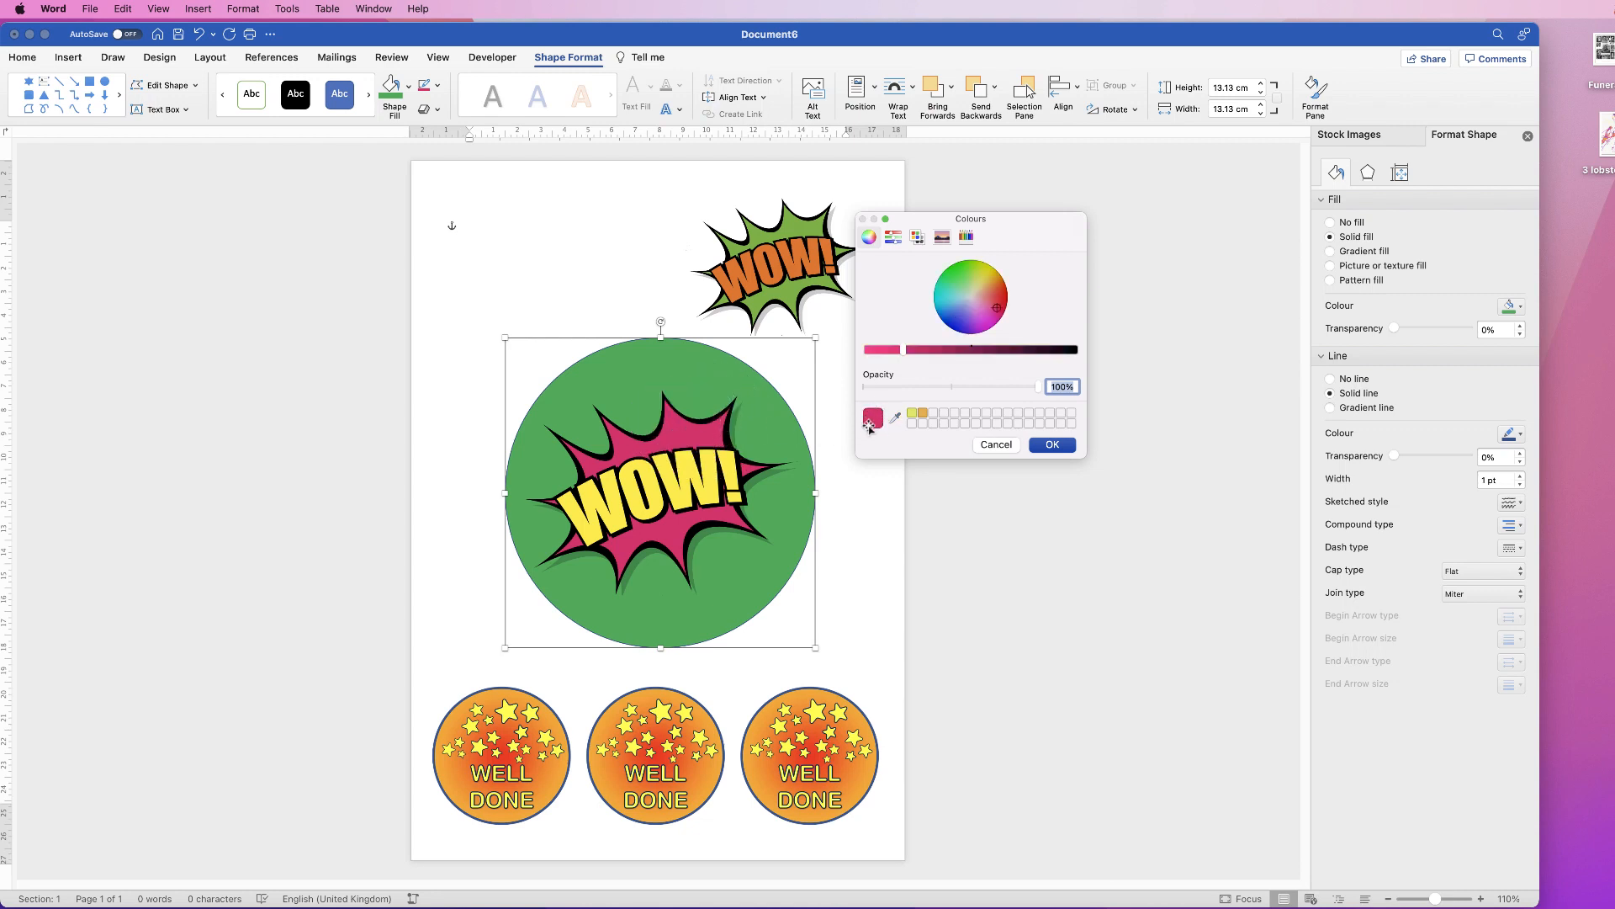
left_click(1054, 444)
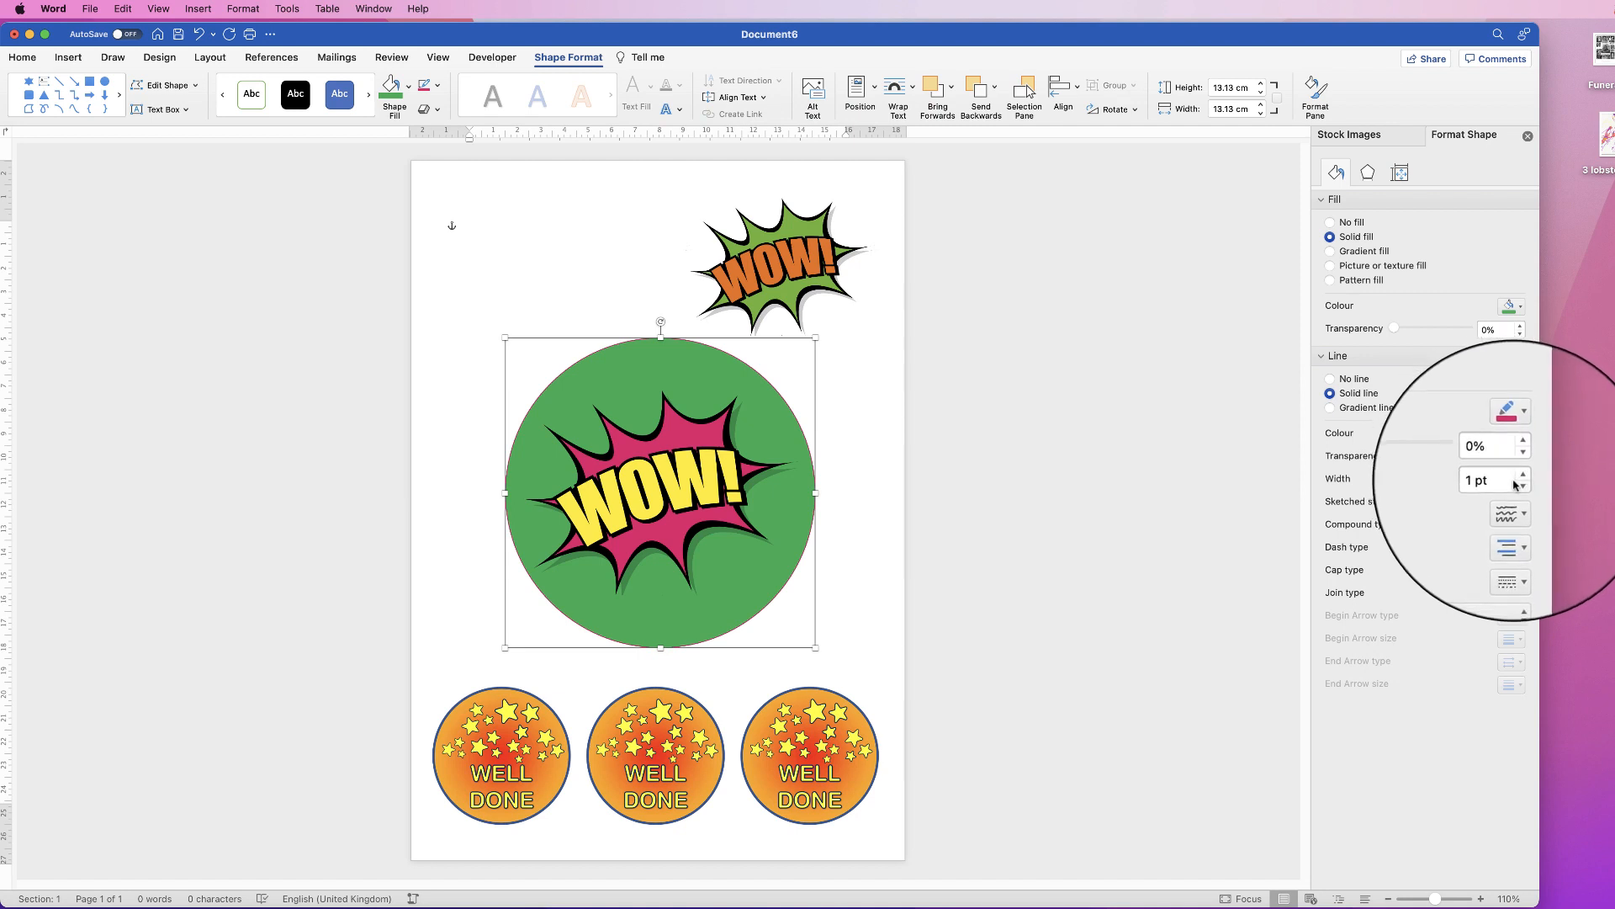
left_click_drag(1499, 481, 1471, 482)
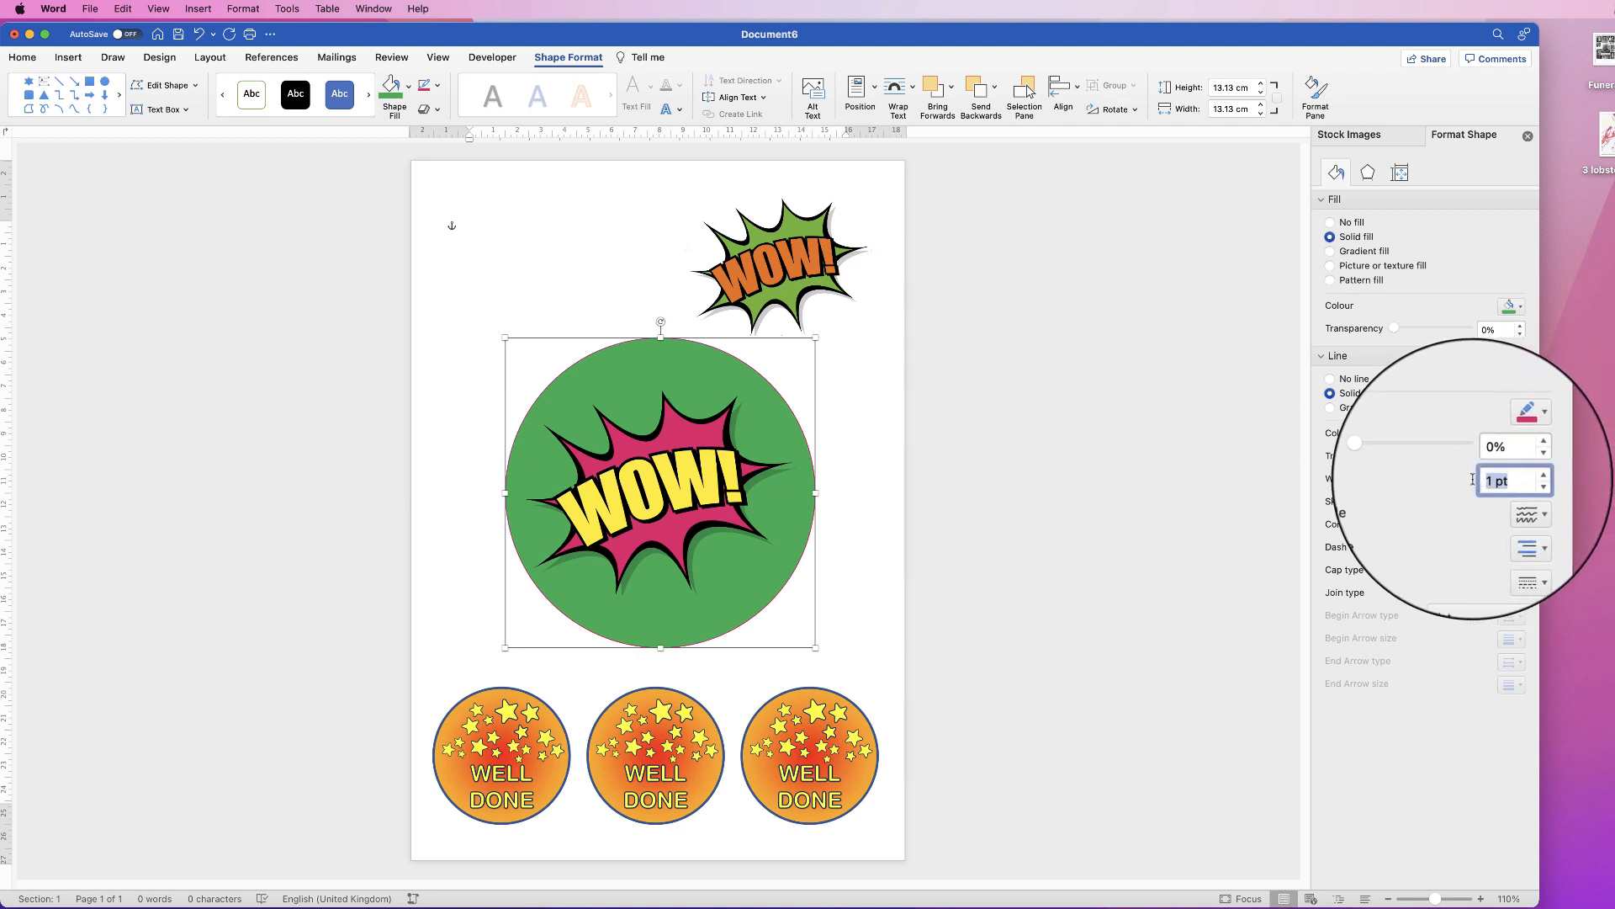
type("6")
key("Return")
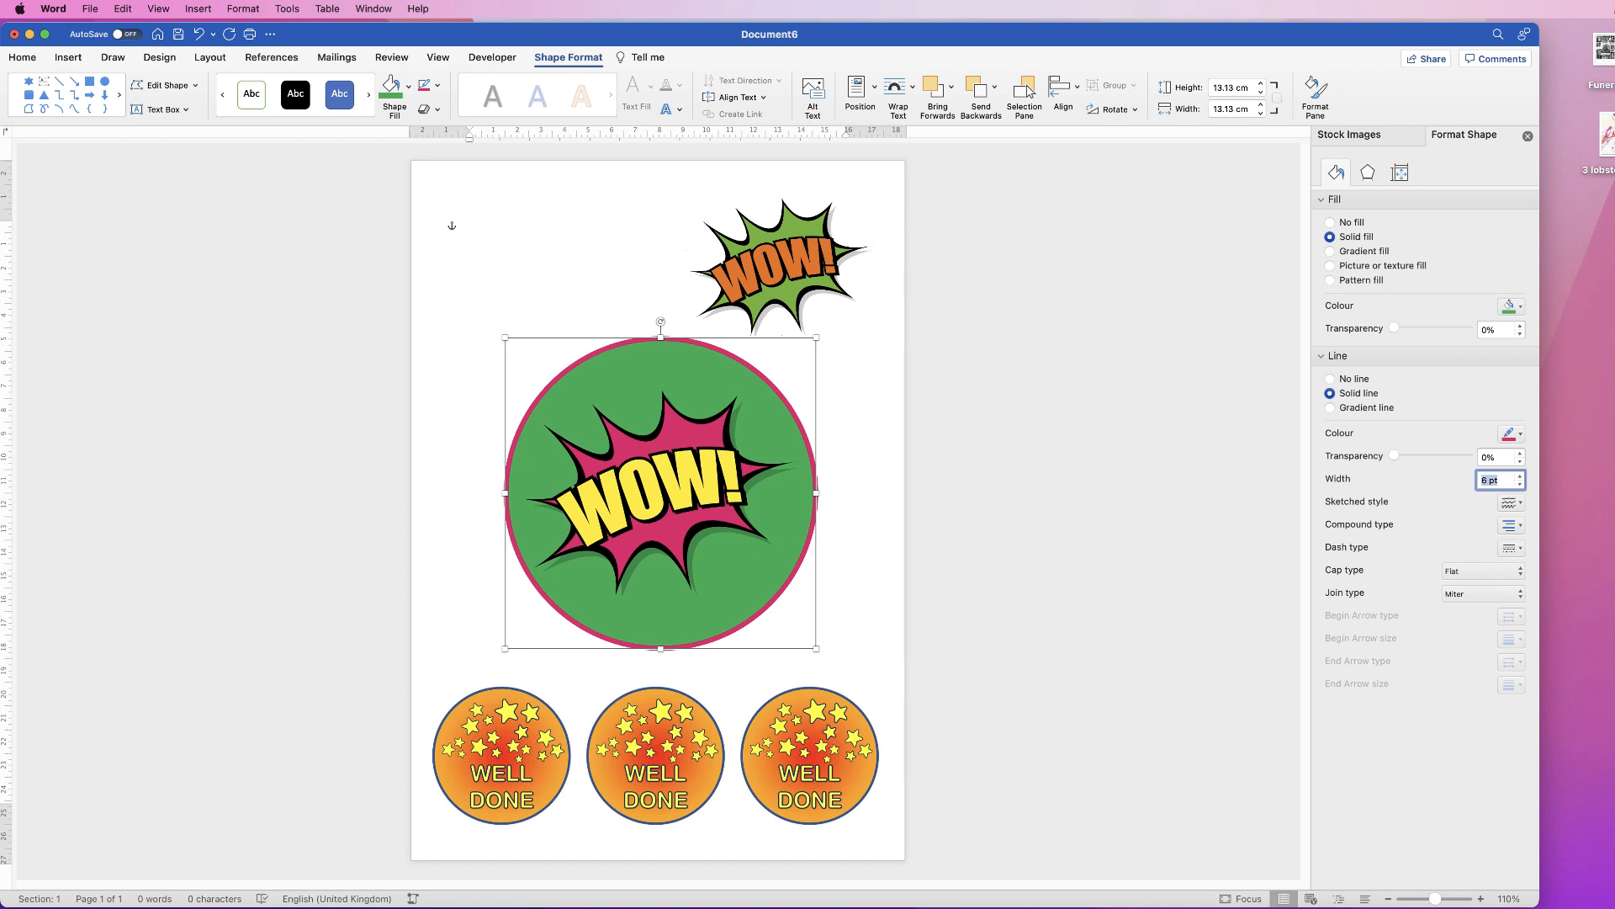
left_click(660, 492, "shift")
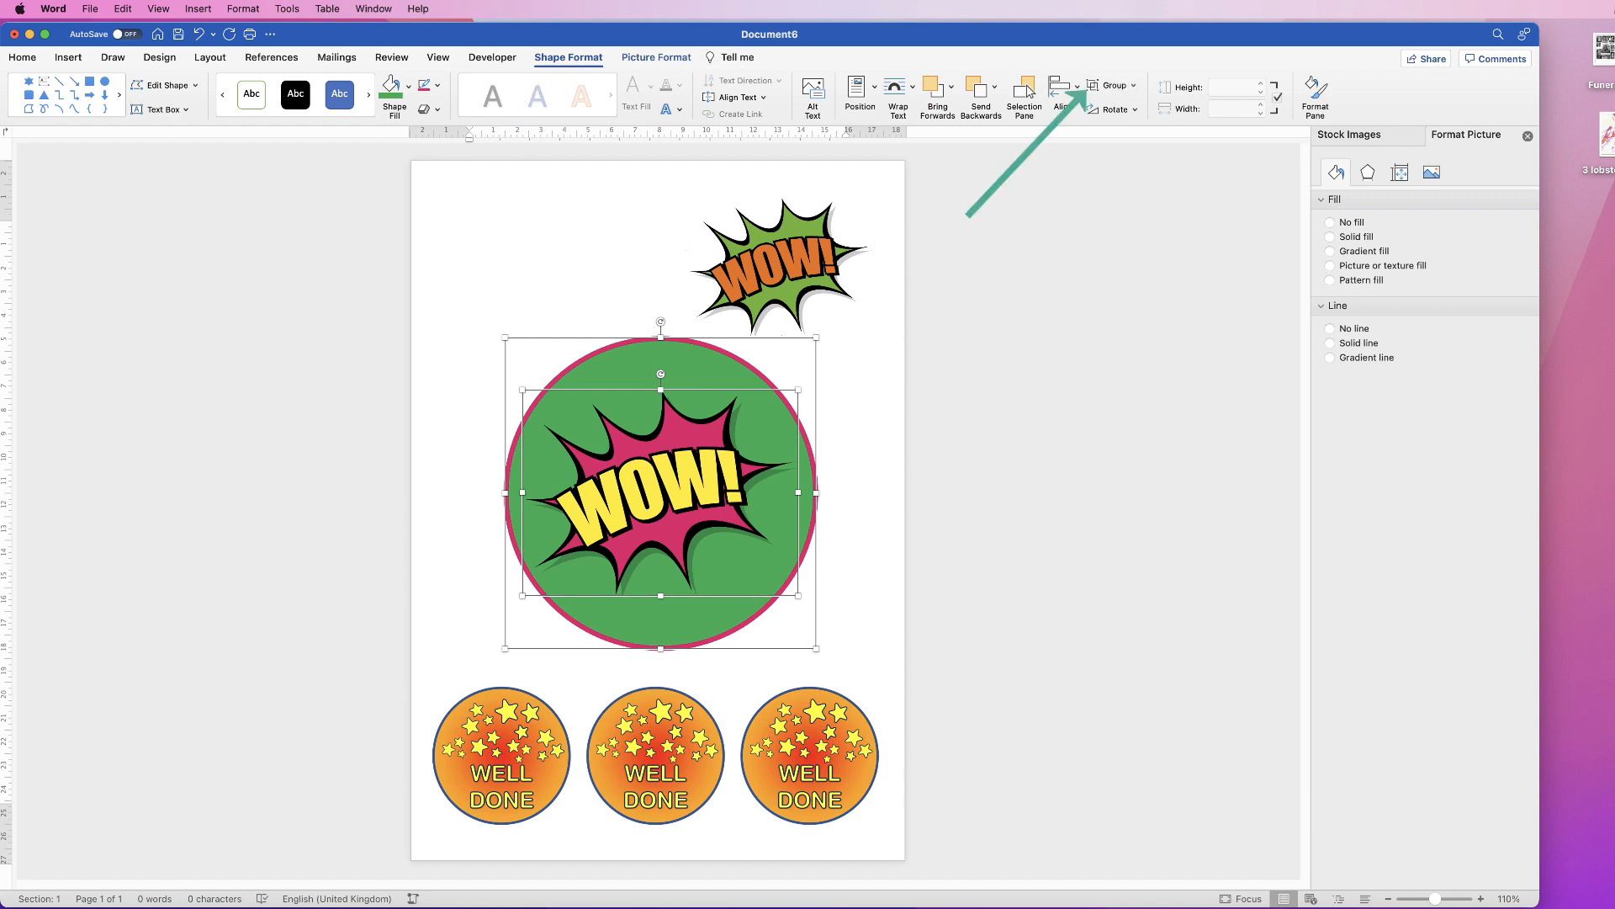
Step: Group the green circle and pink WOW picture into one badge
left_click(1110, 85)
left_click(1127, 106)
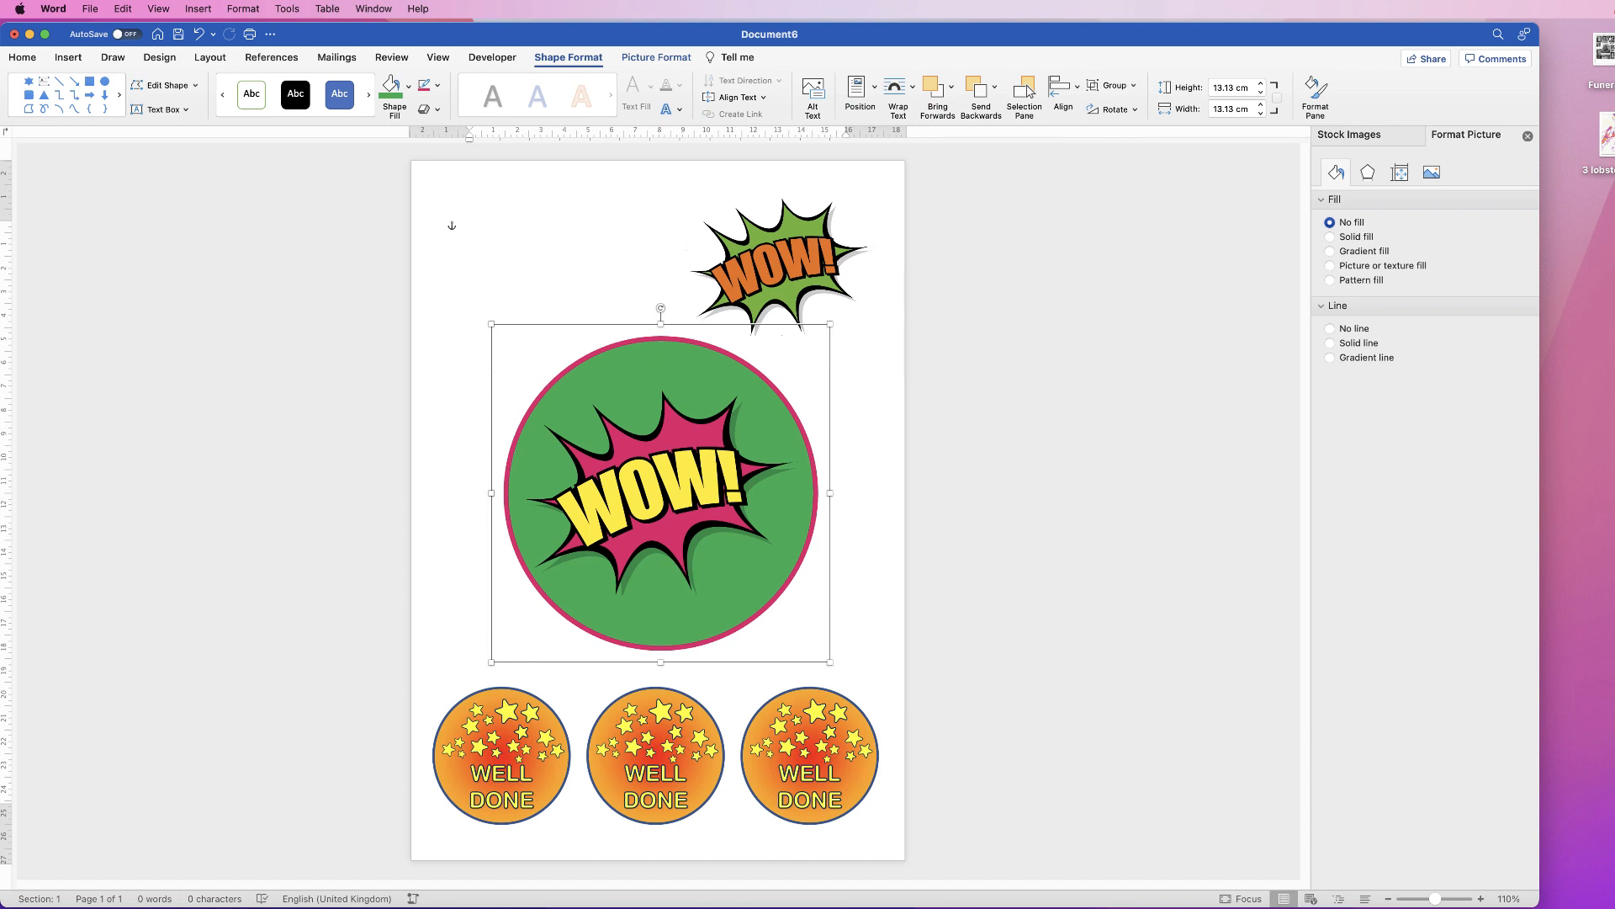
mouse_move(830, 324)
left_mouse_down()
mouse_move(893, 319)
mouse_move(747, 377)
mouse_move(604, 550)
mouse_move(631, 538)
mouse_move(685, 440)
mouse_move(835, 319)
mouse_move(701, 452)
mouse_move(831, 324)
left_mouse_up()
Step: Delete the small green WOW picture at the top right
left_click(789, 271)
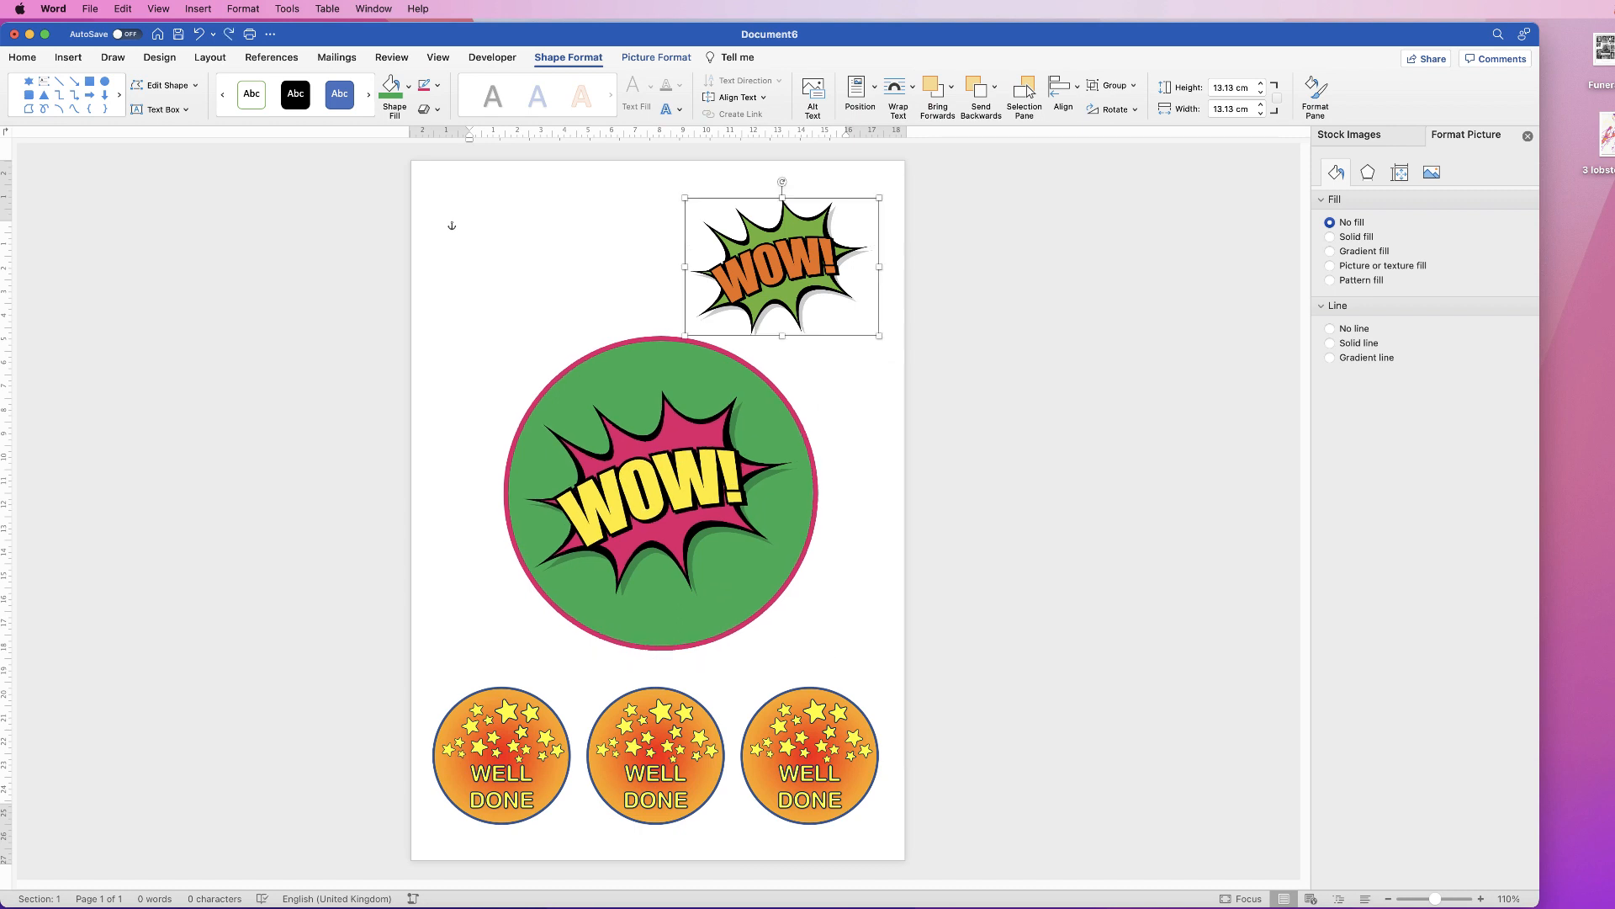
key("Delete")
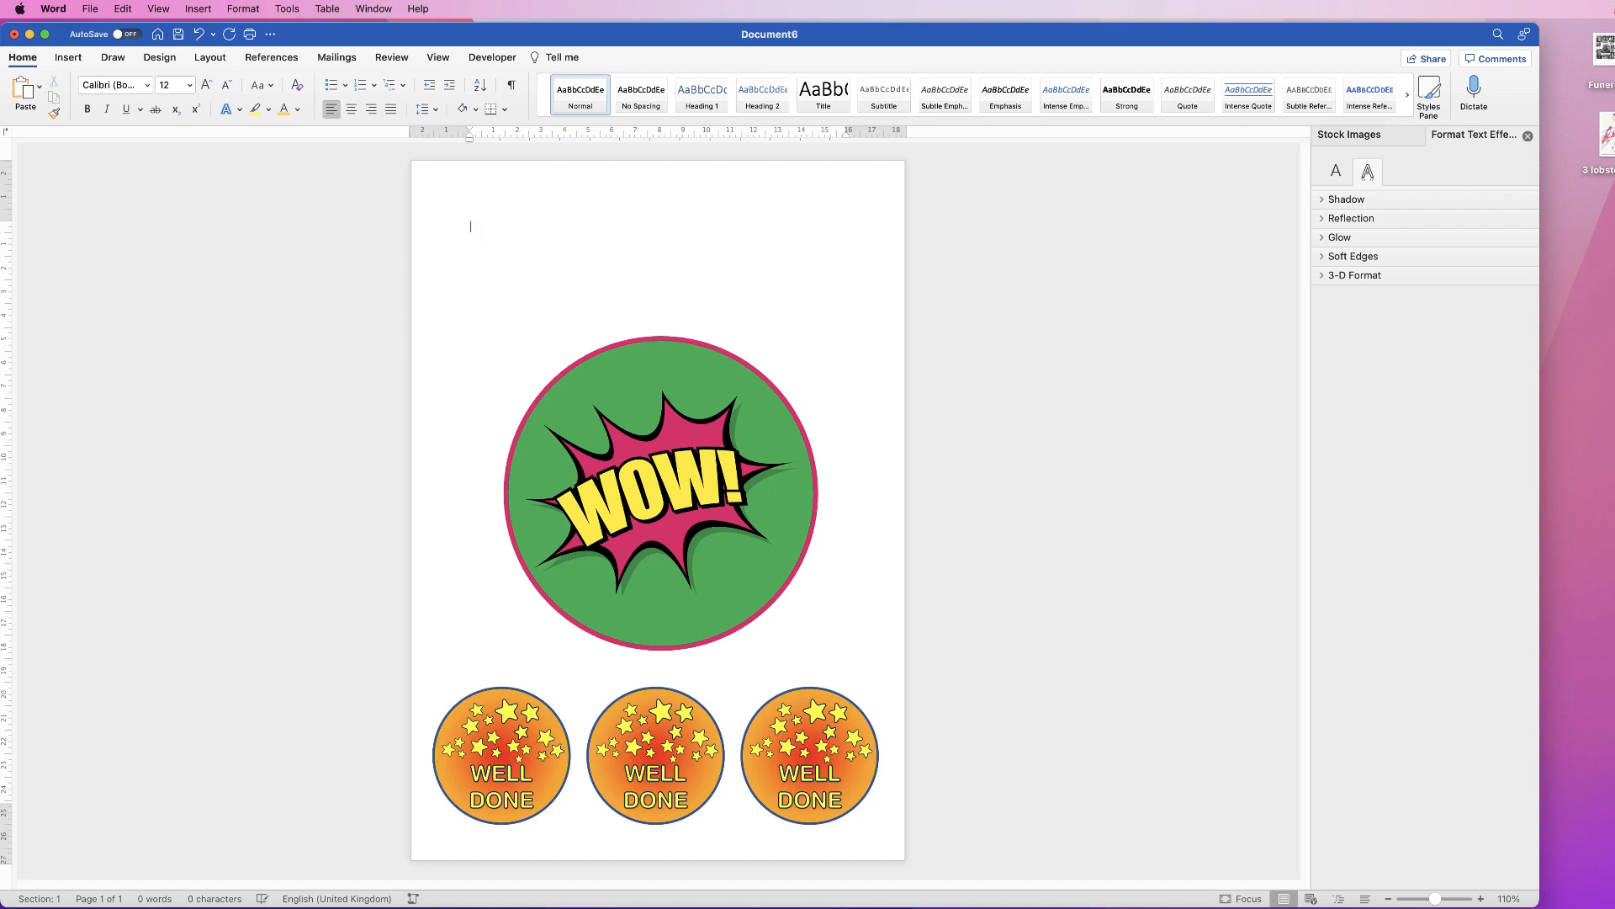
left_click(663, 482)
Step: Export the grouped WOW badge as Picture 1.png on the Desktop, replacing the existing file
right_click(663, 482)
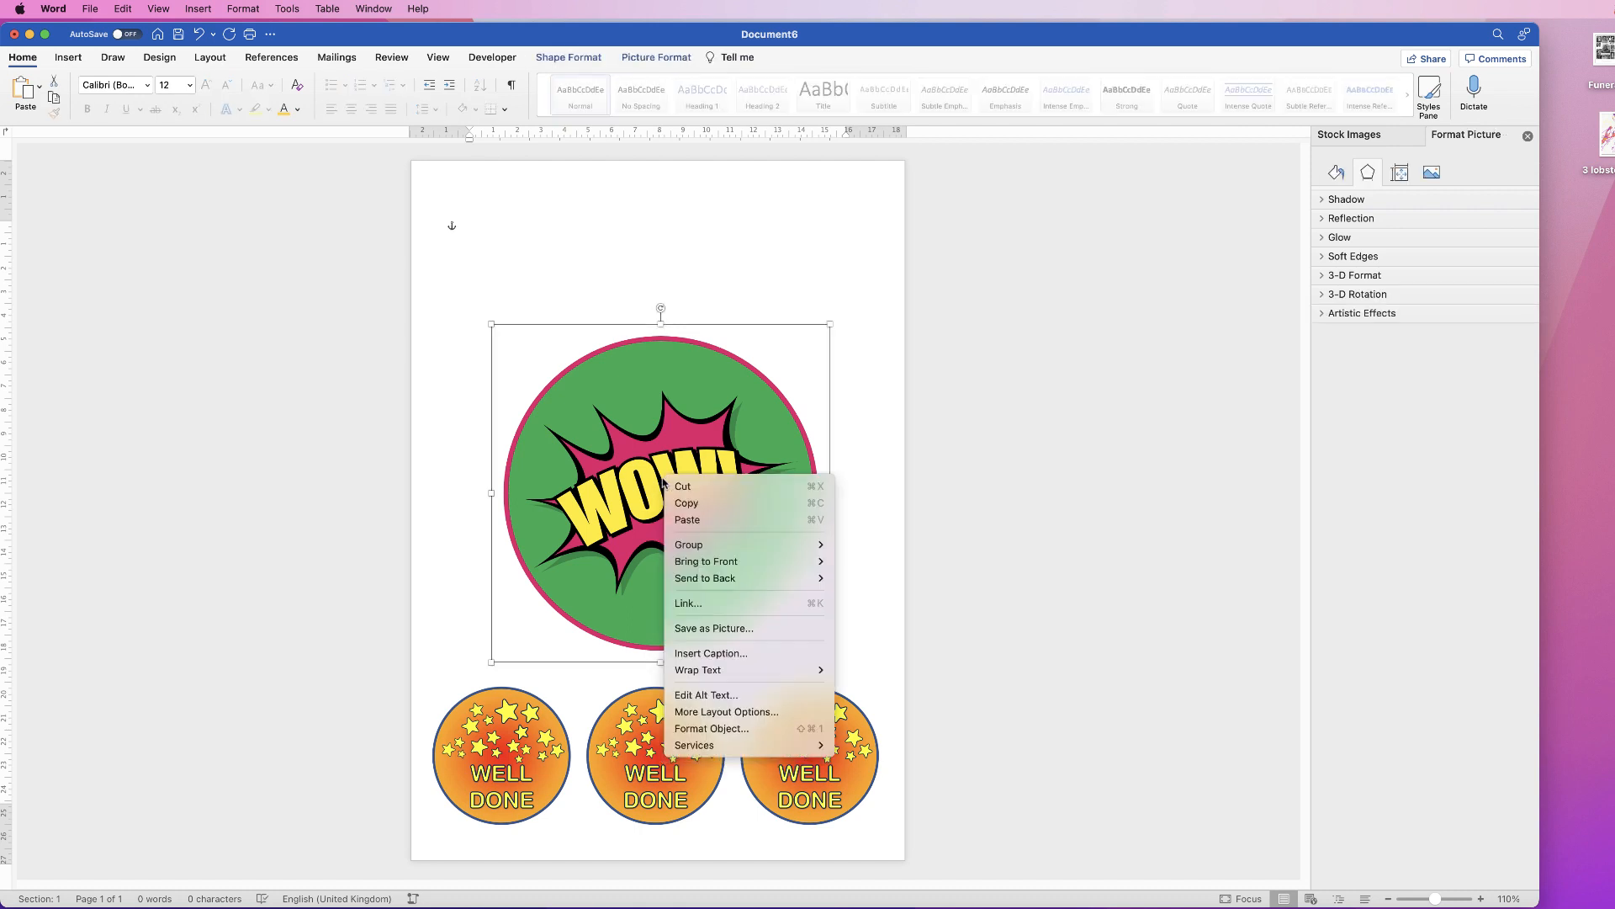
left_click(711, 629)
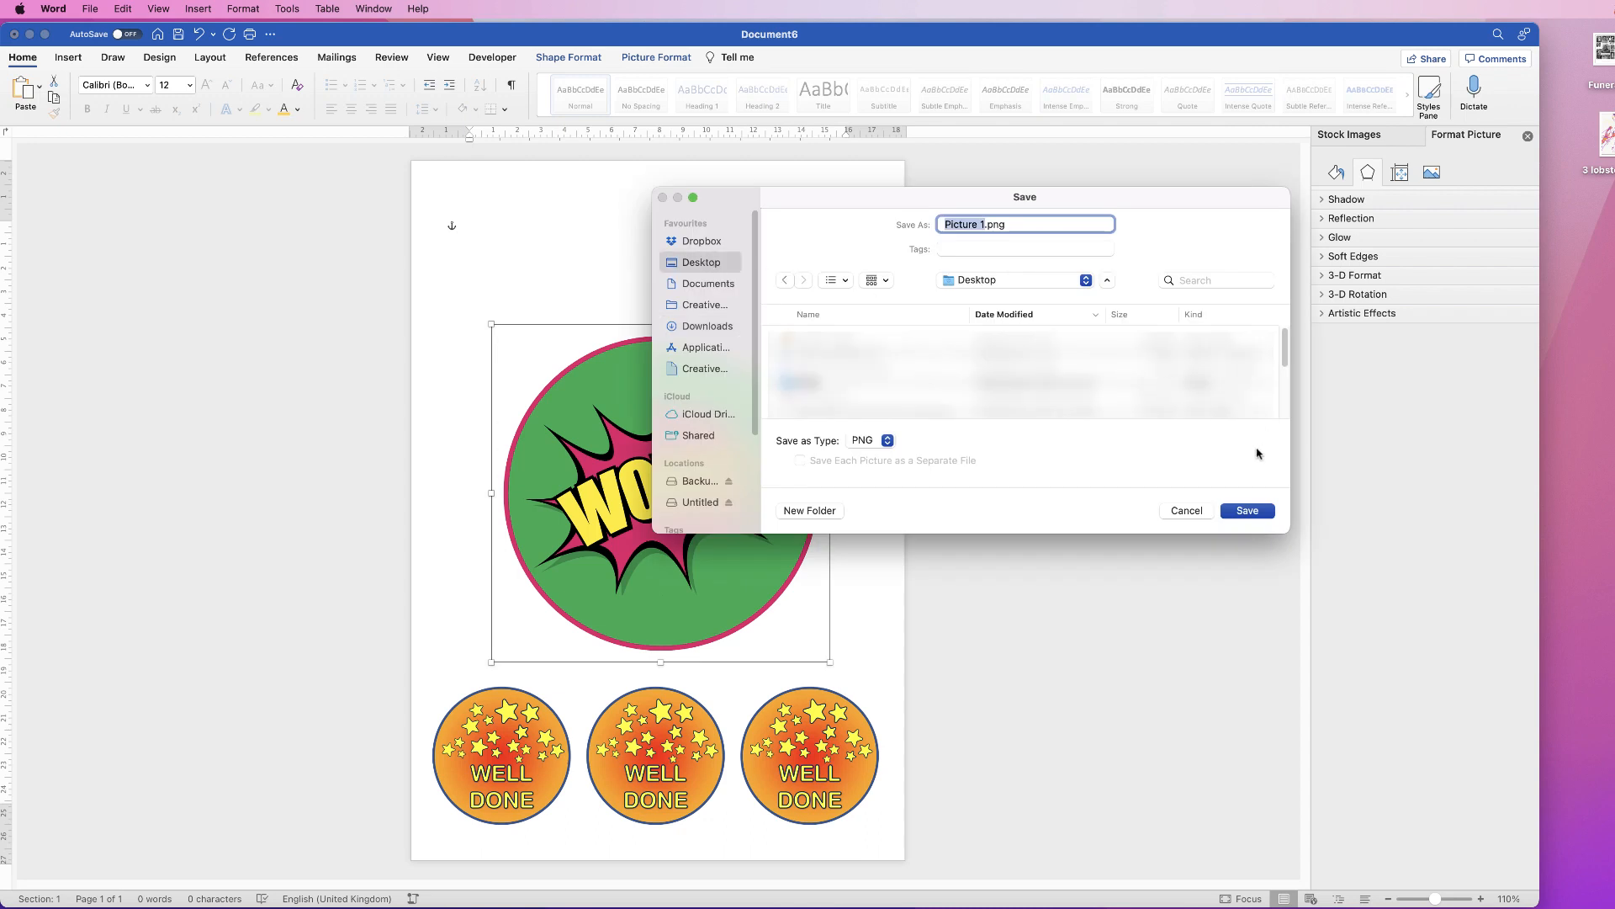
left_click(1248, 513)
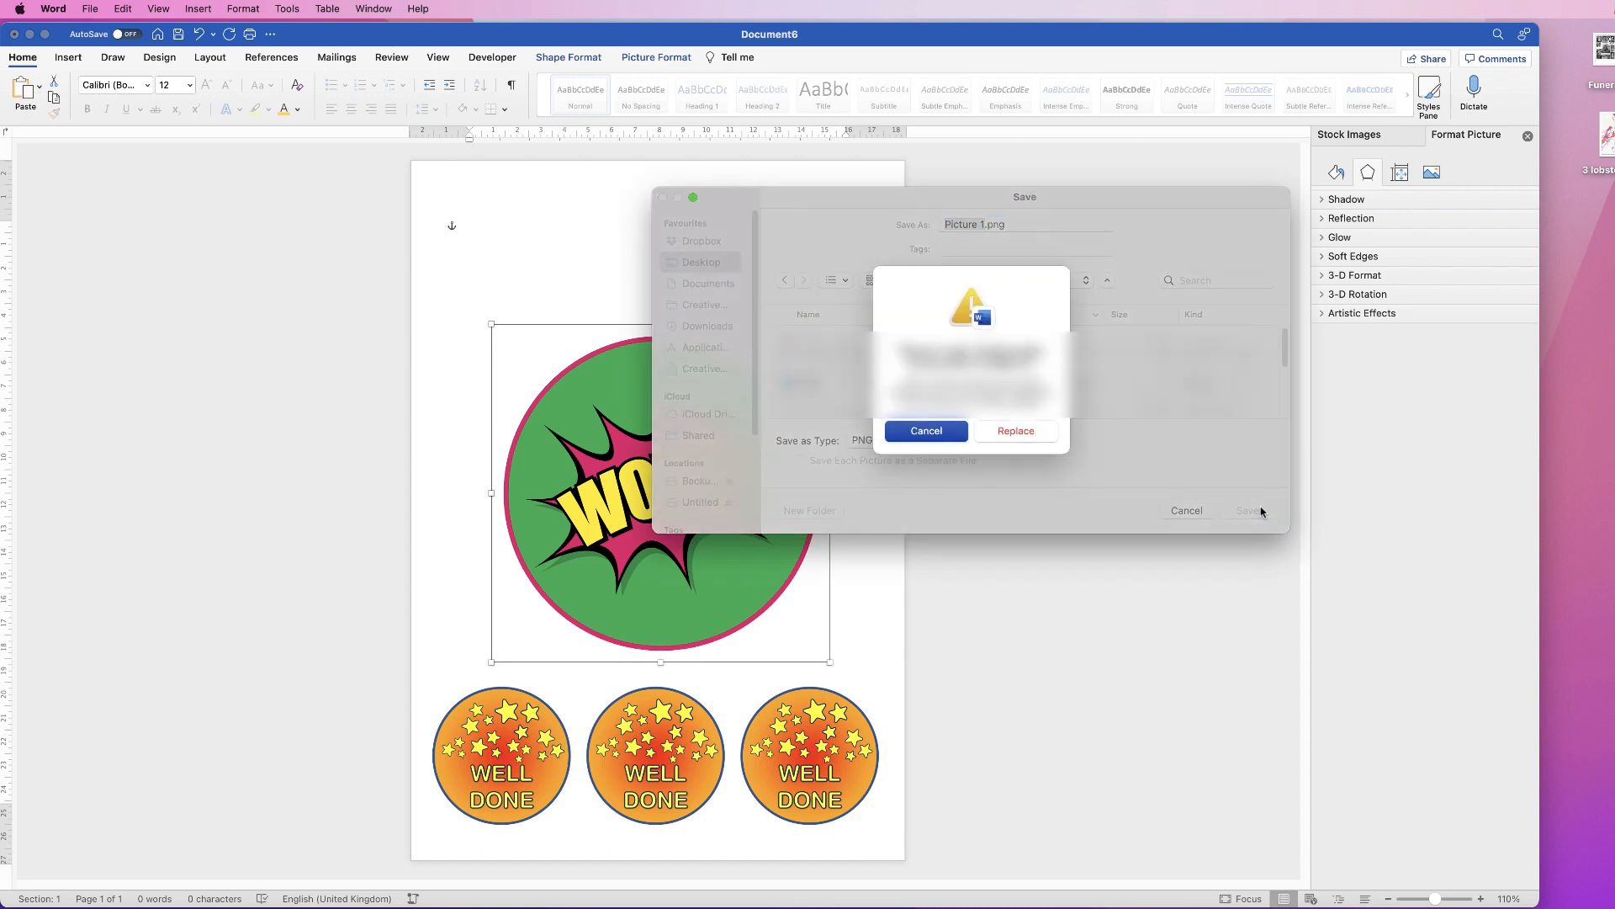
left_click(996, 434)
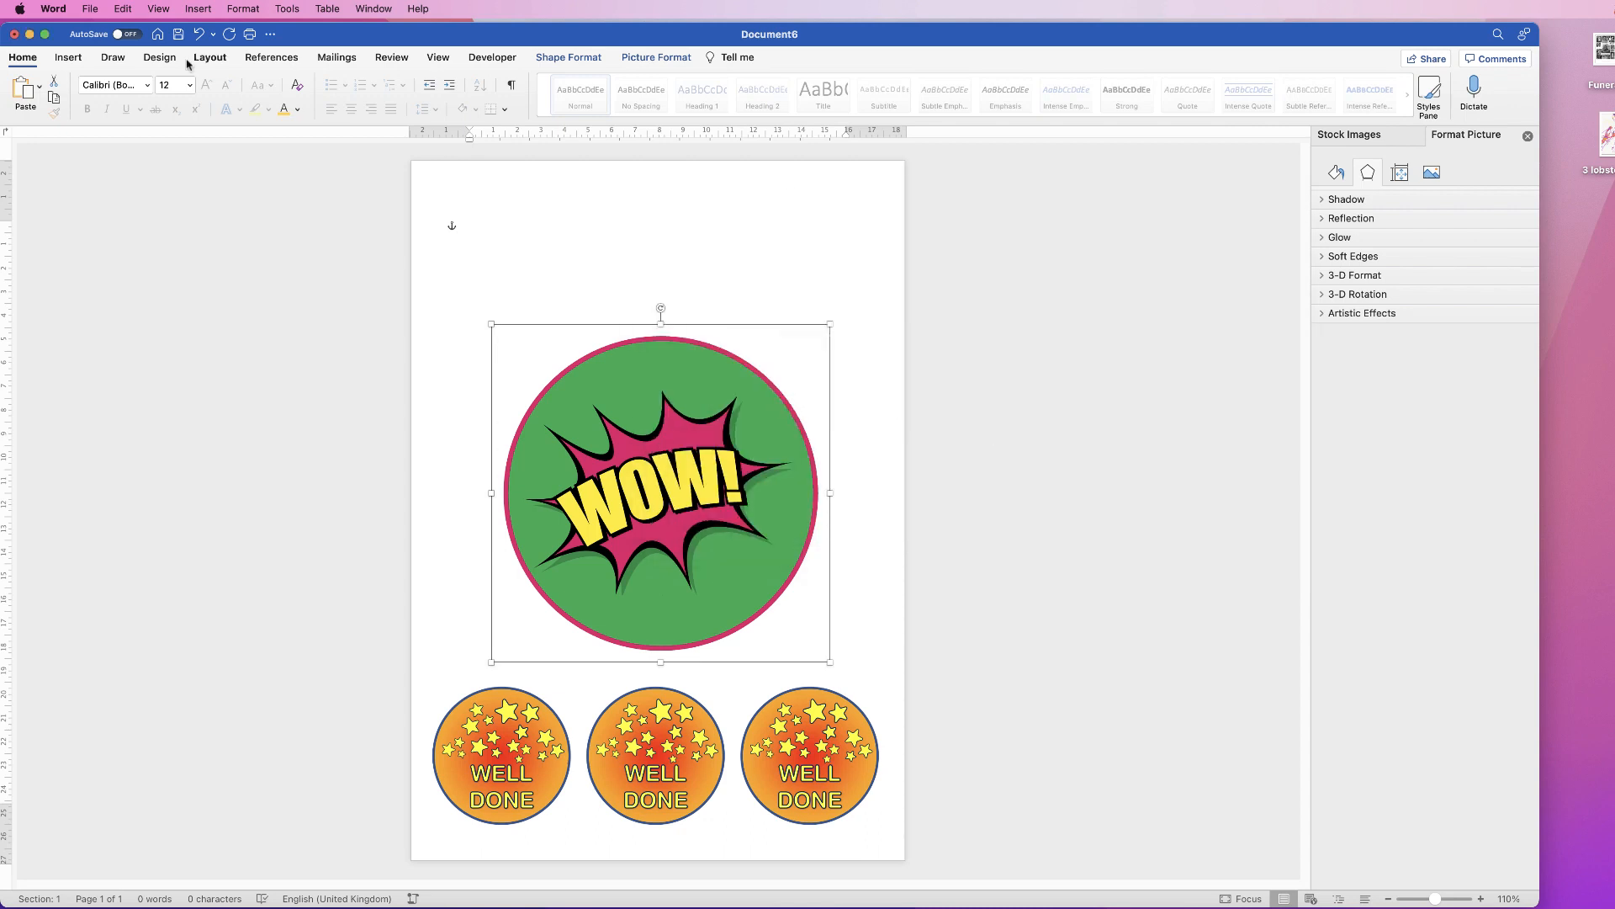
left_click(68, 57)
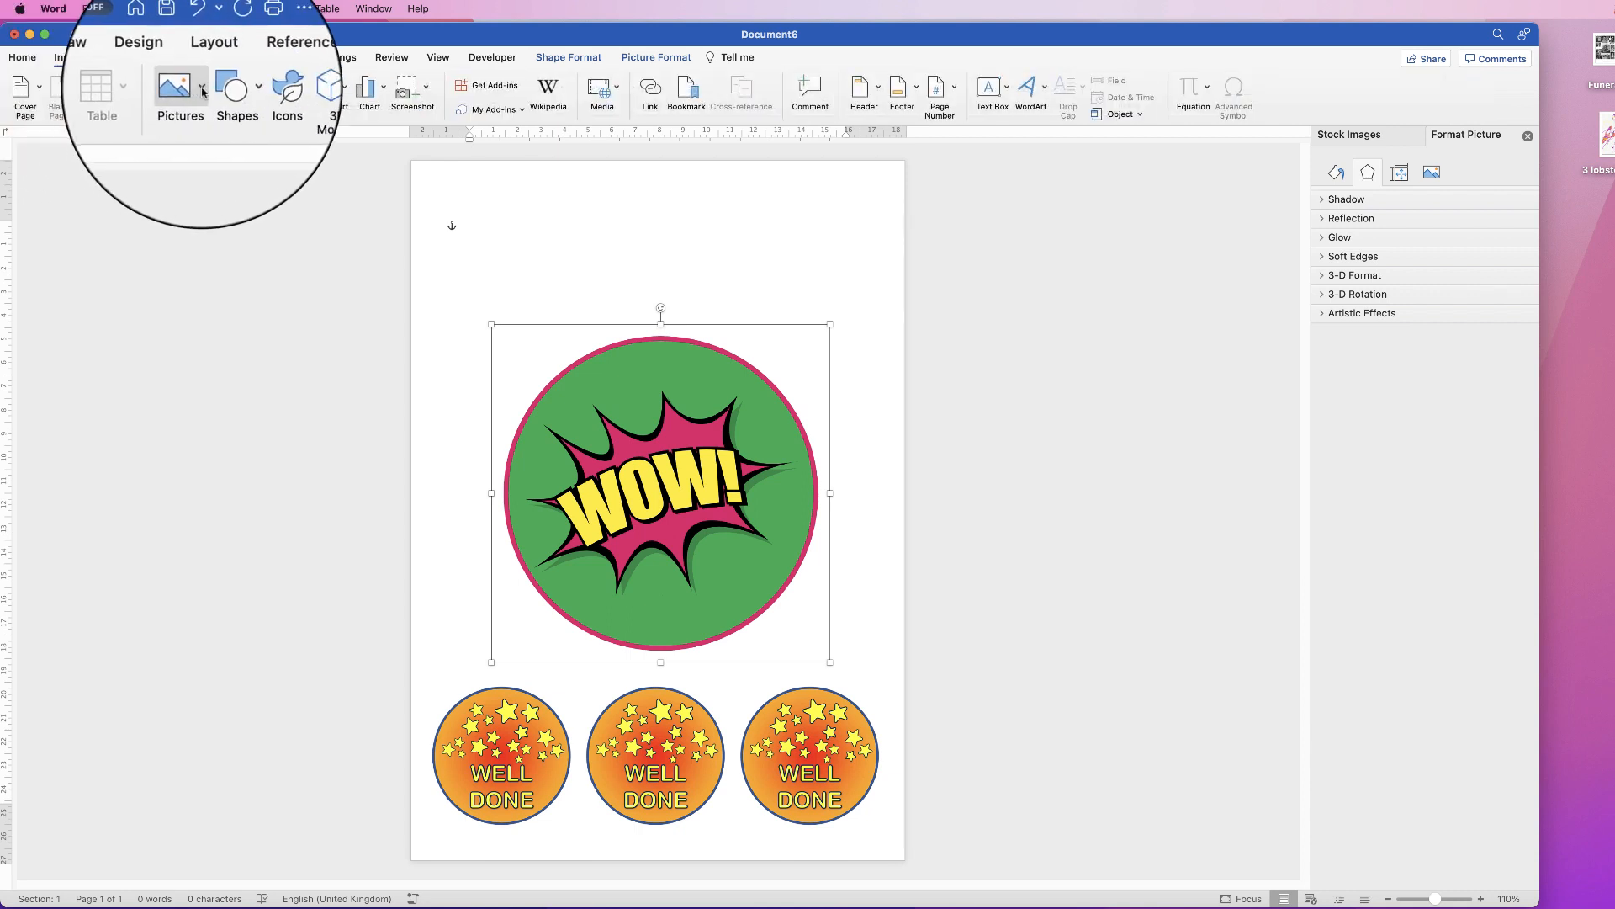
left_click(203, 91)
Step: Insert Picture 1.png from the Desktop into the document
left_click(210, 133)
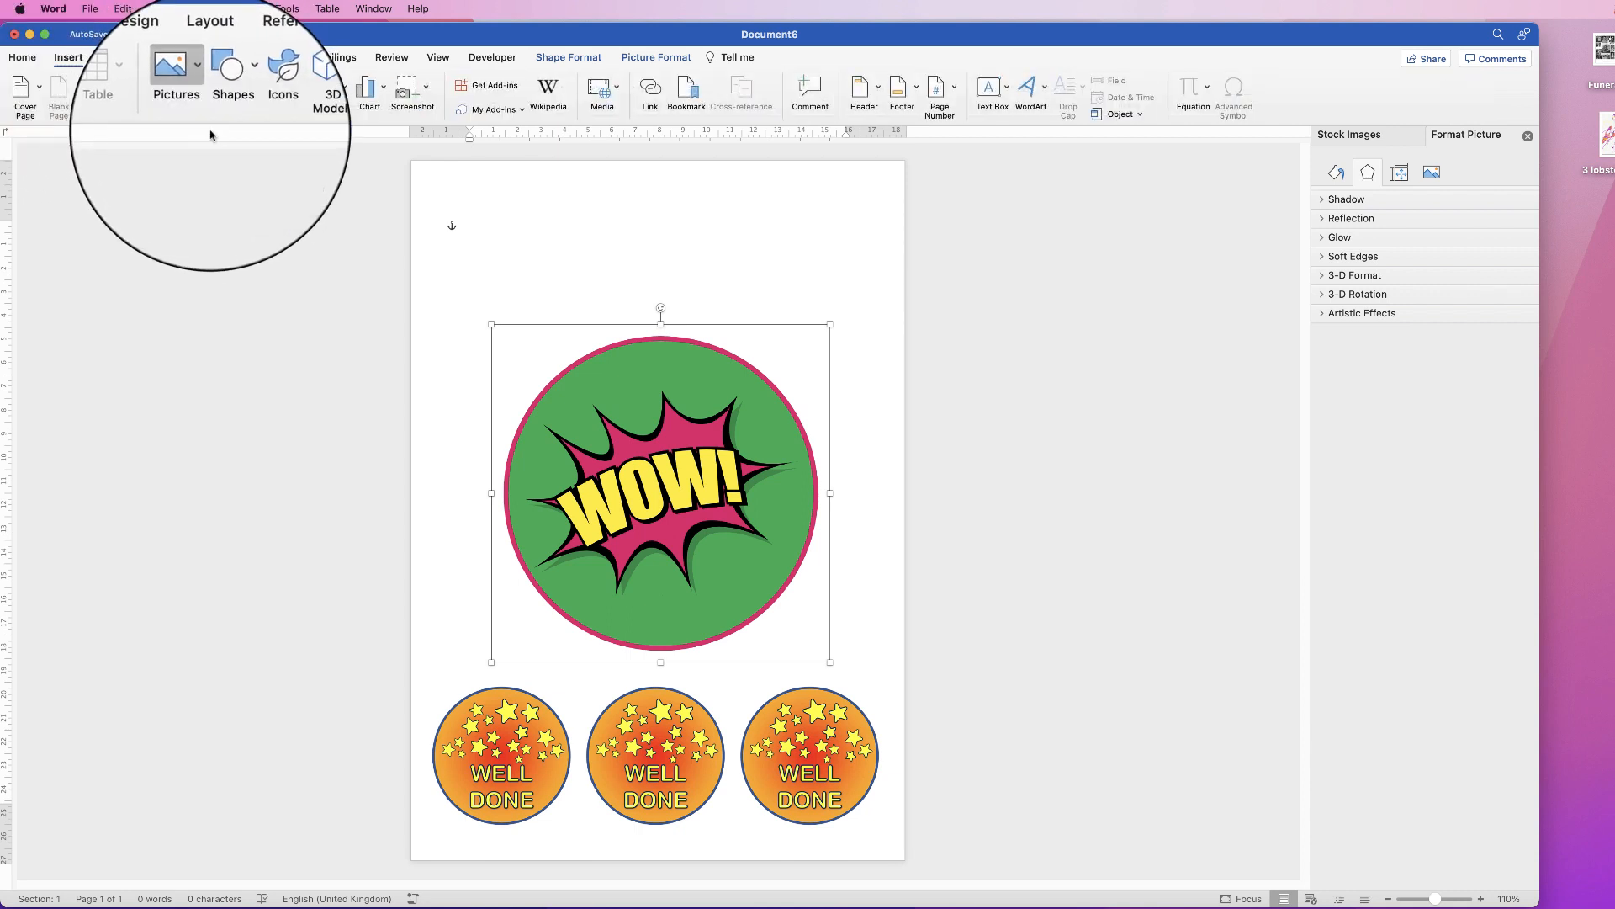
left_click(778, 224)
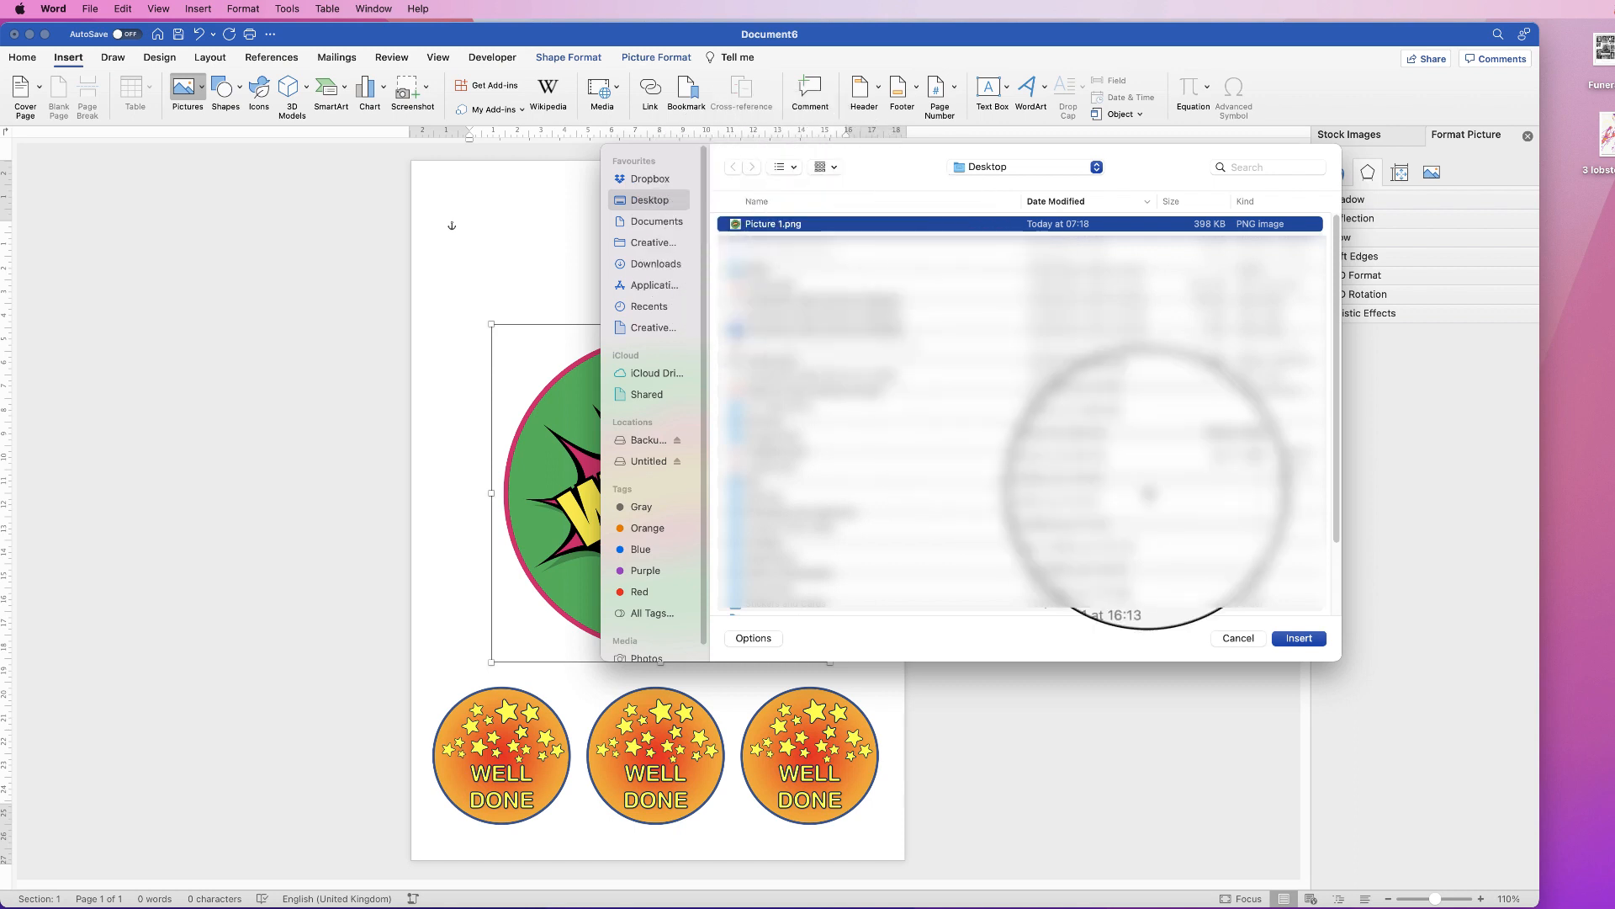
left_click(1299, 638)
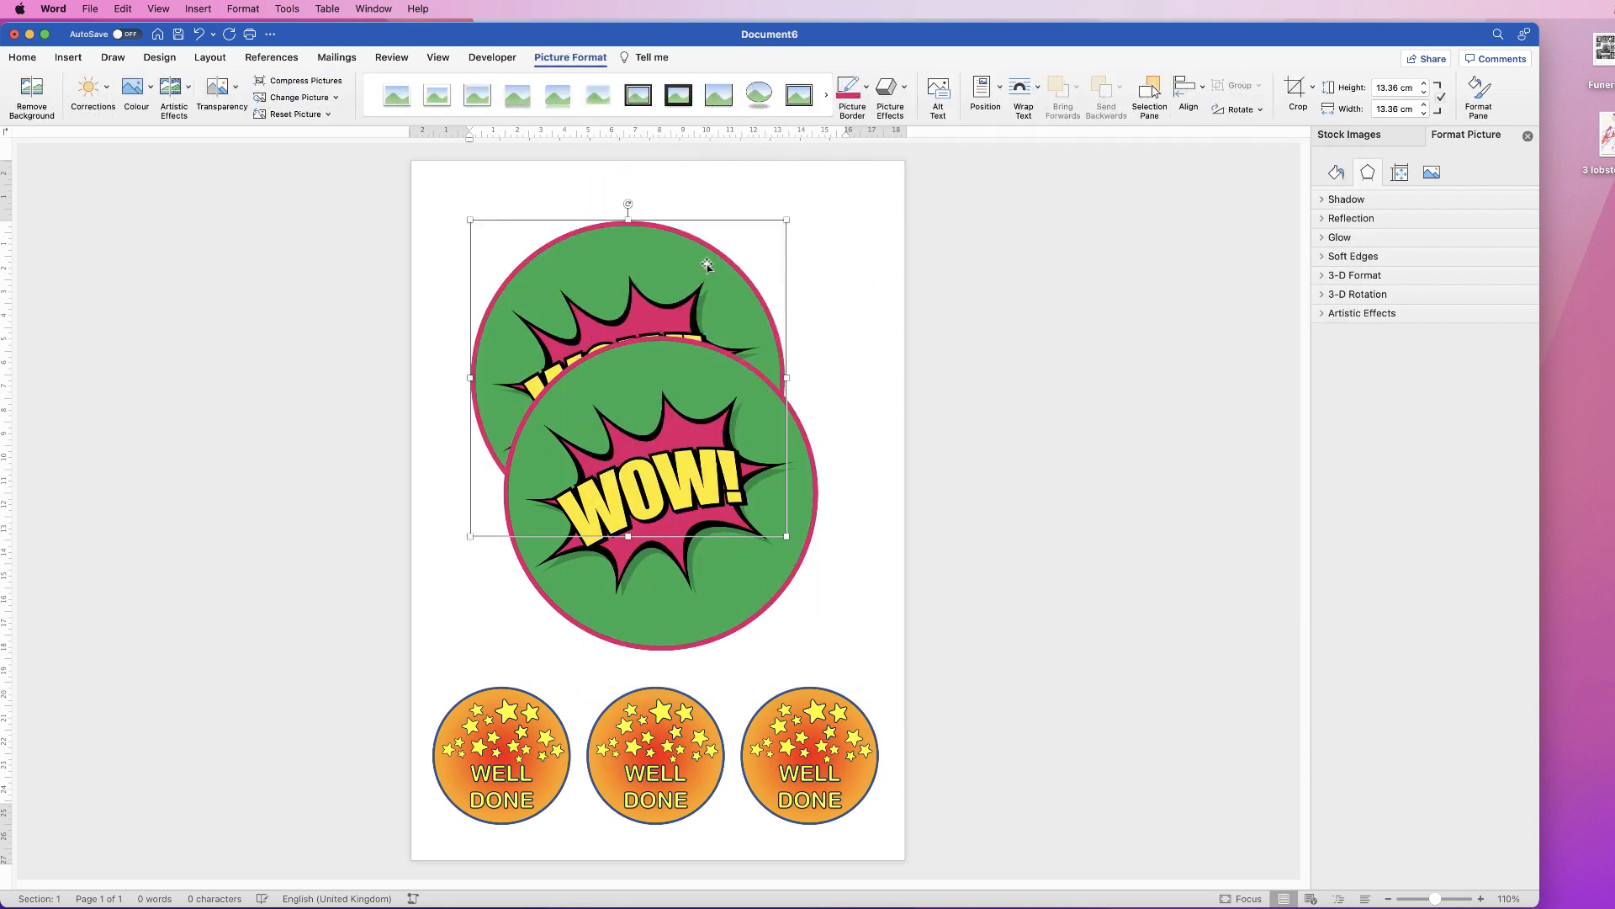
Step: Set the WOW picture to In Front of Text and shrink it to 3.6 cm
left_click(1040, 92)
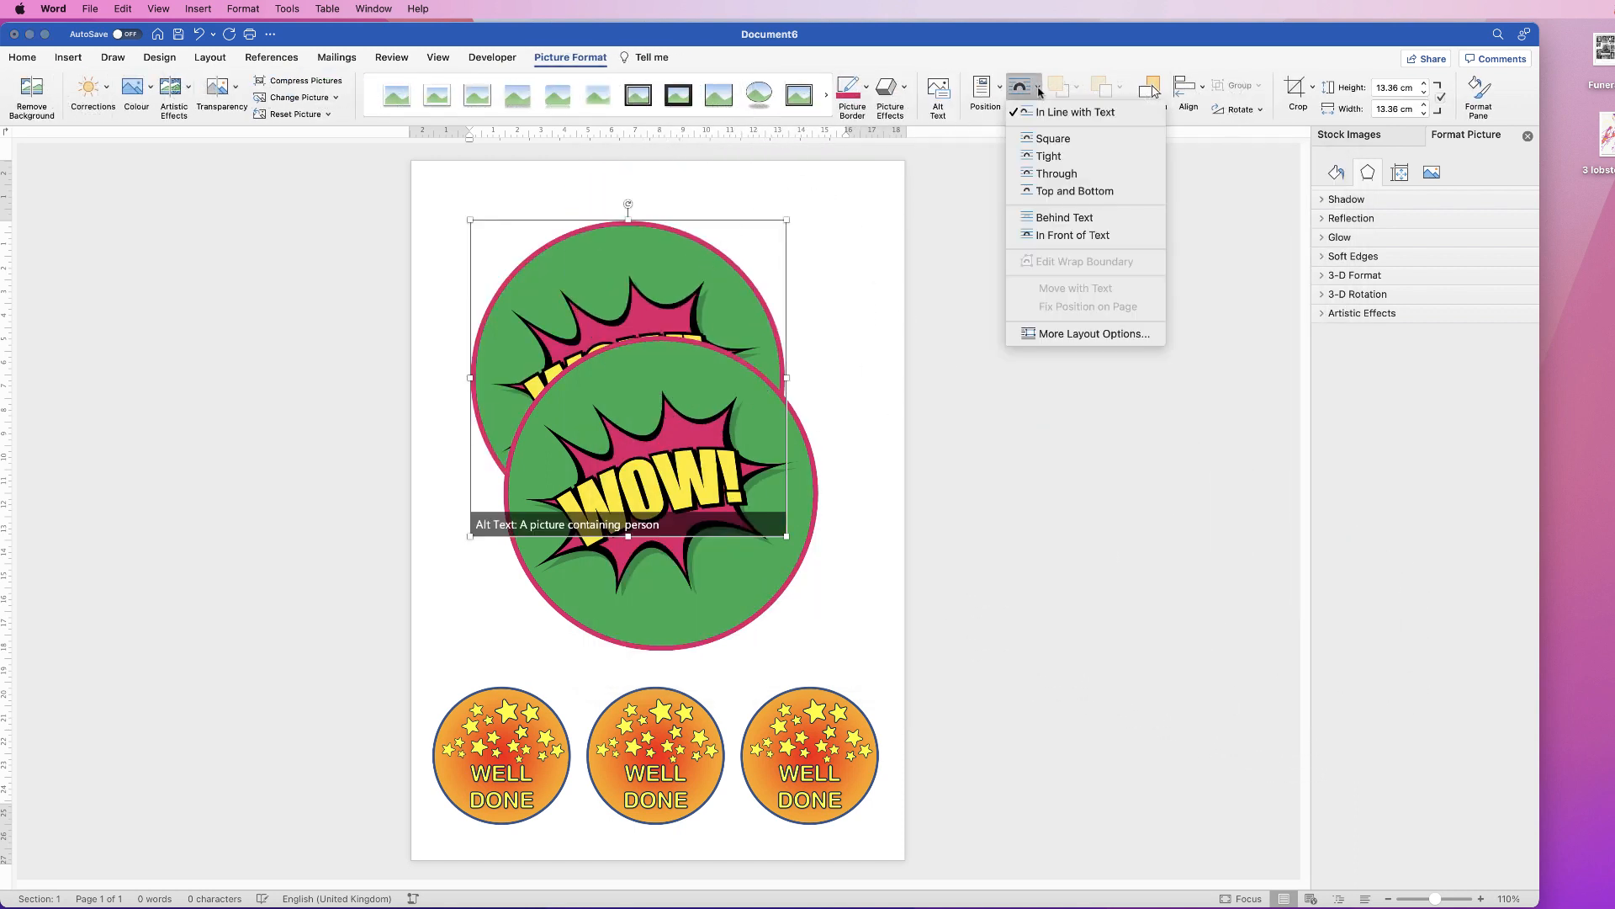
left_click(1050, 234)
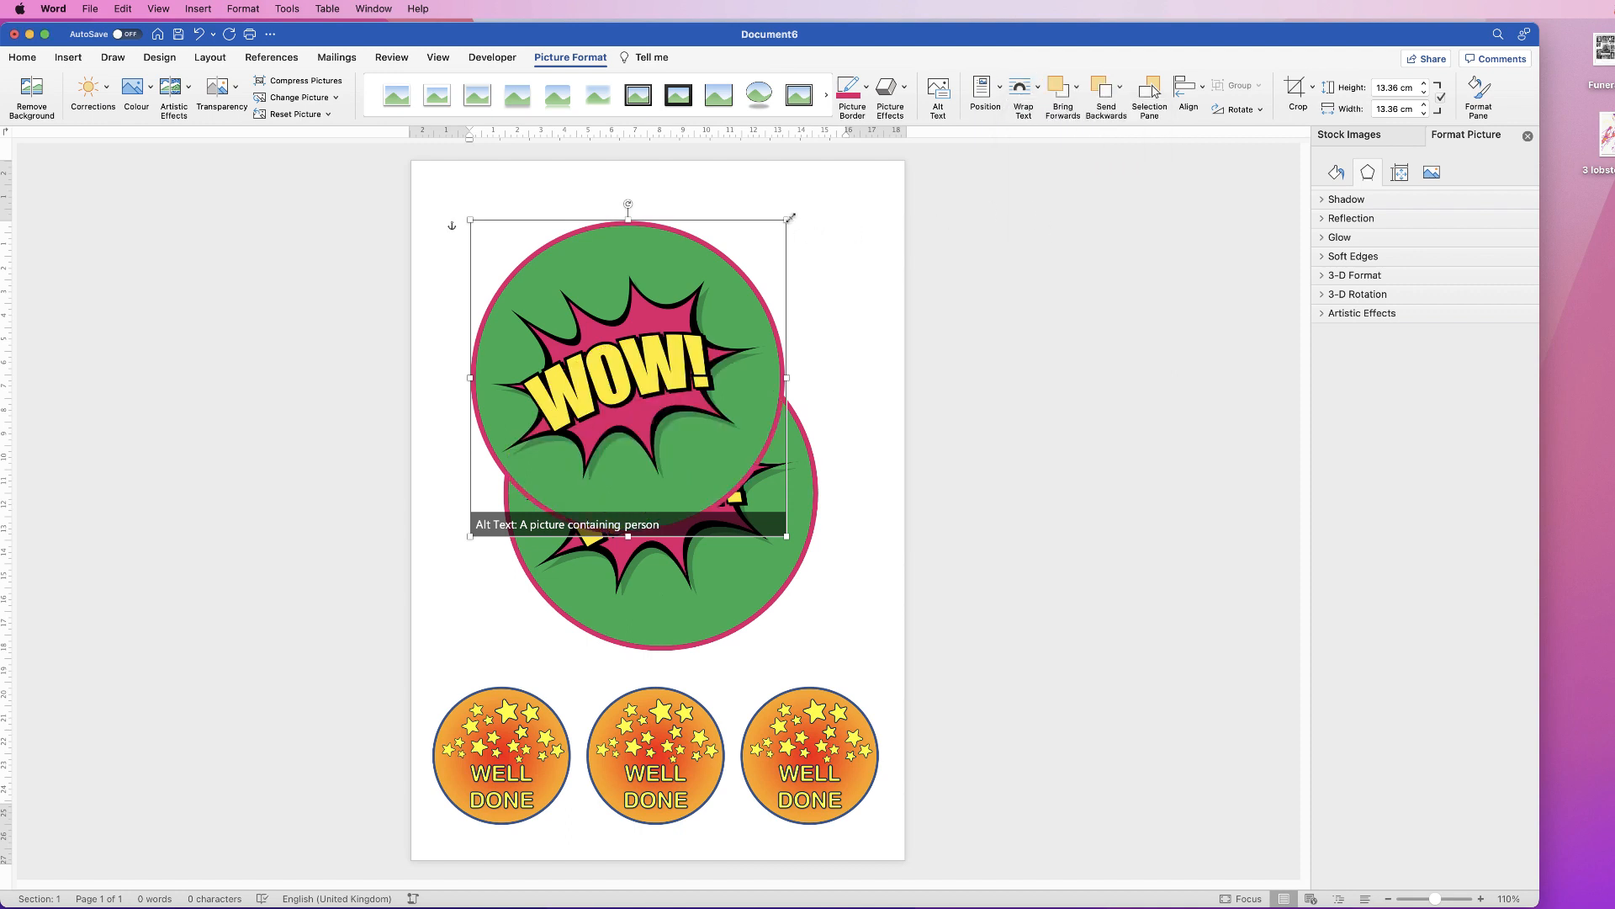
left_click_drag(789, 219, 516, 250)
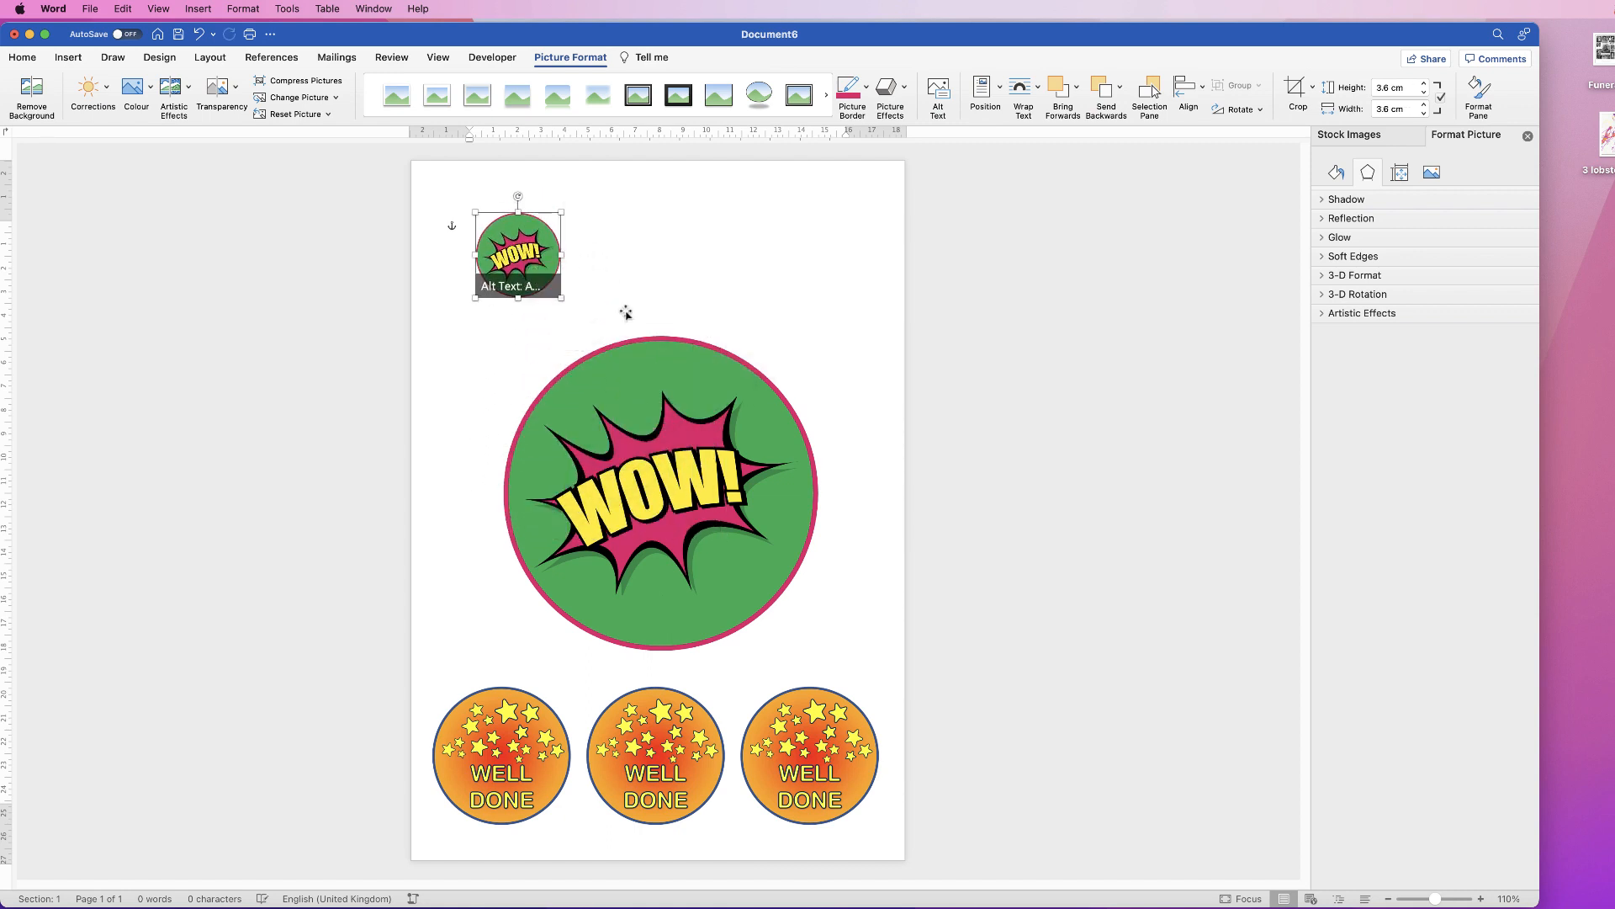
Step: Shrink the large WOW badge to 2.88 cm, place a copy beside it, and delete the extra copy
left_click(673, 454)
left_click_drag(831, 324, 589, 566)
left_click_drag(540, 627, 613, 276)
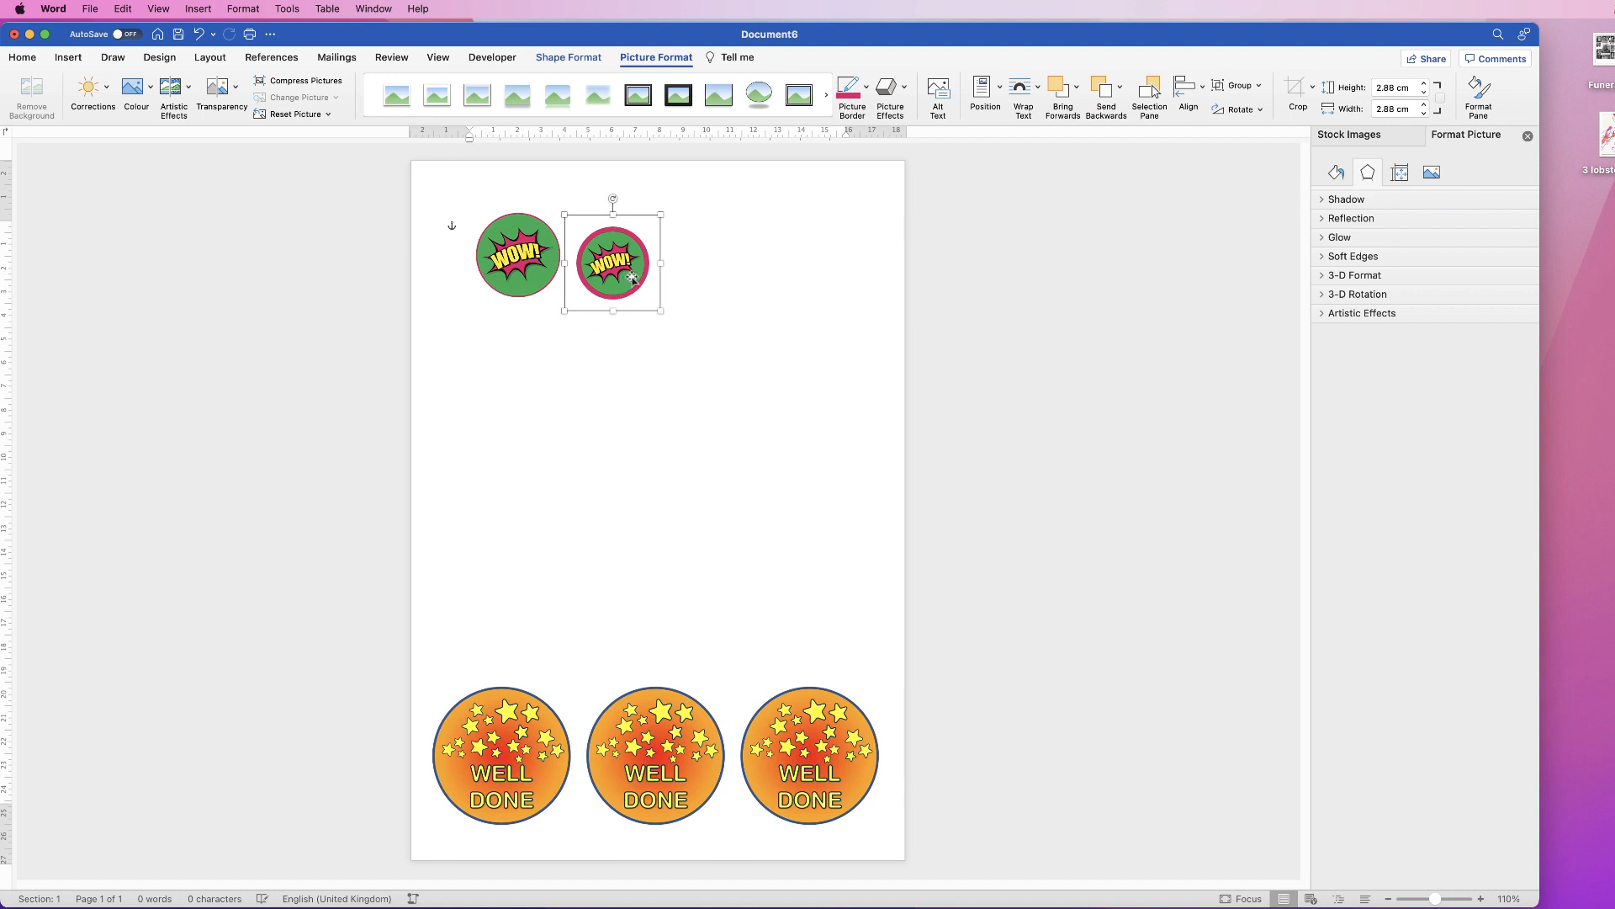
key("Delete")
Step: Enlarge the WOW badge to 5.95 cm and move it above the WELL DONE row
left_click_drag(516, 256, 568, 691)
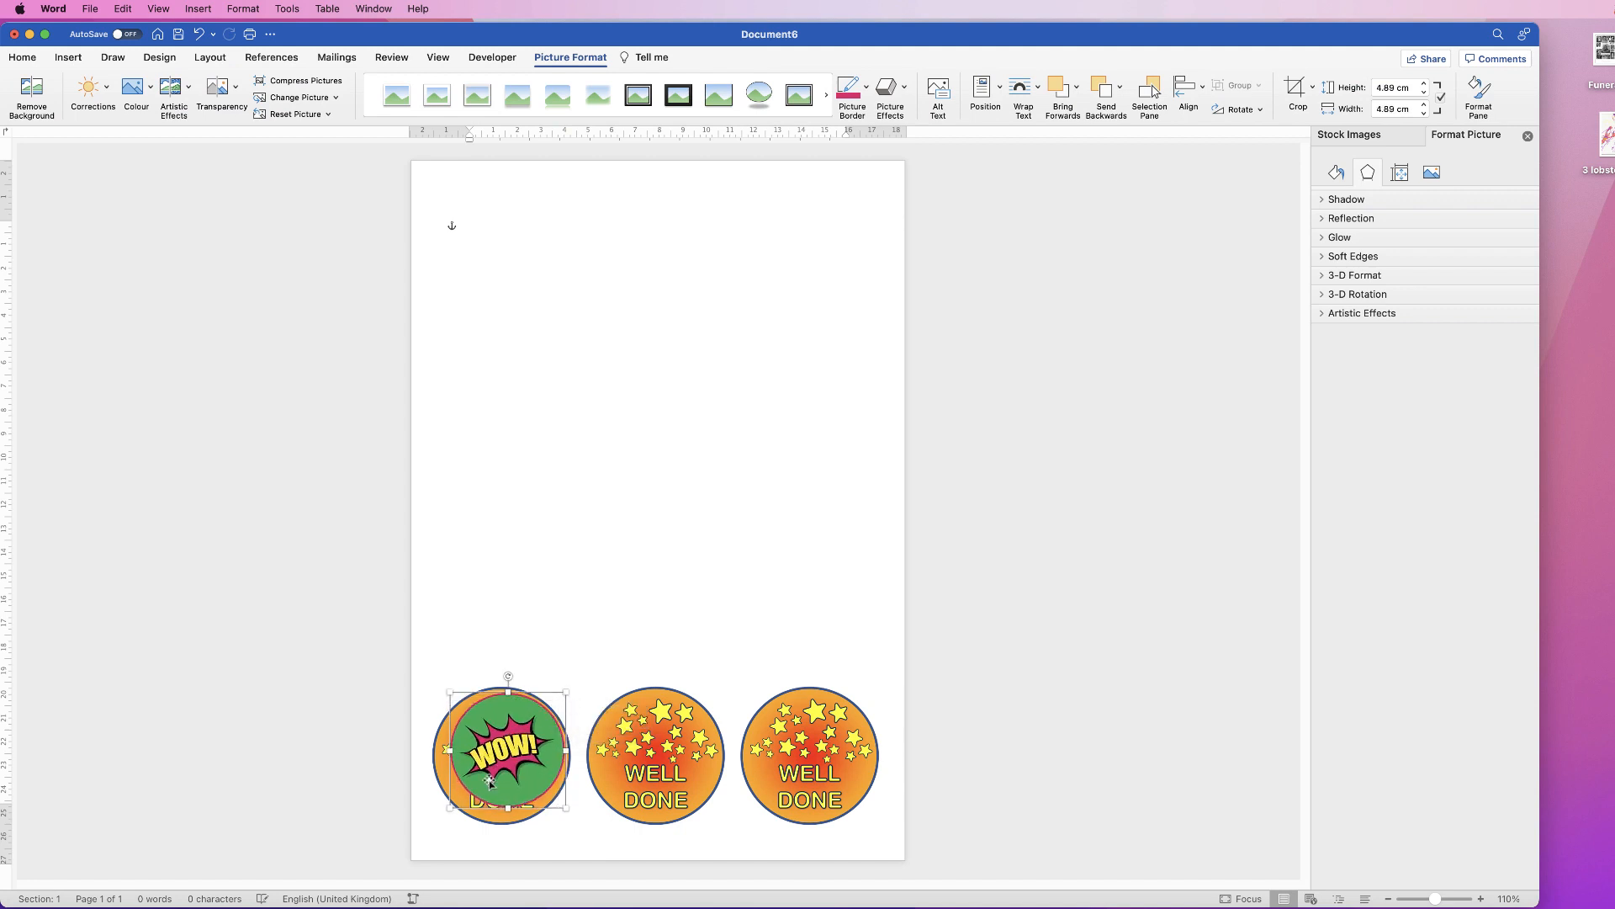
left_click_drag(449, 809, 433, 825)
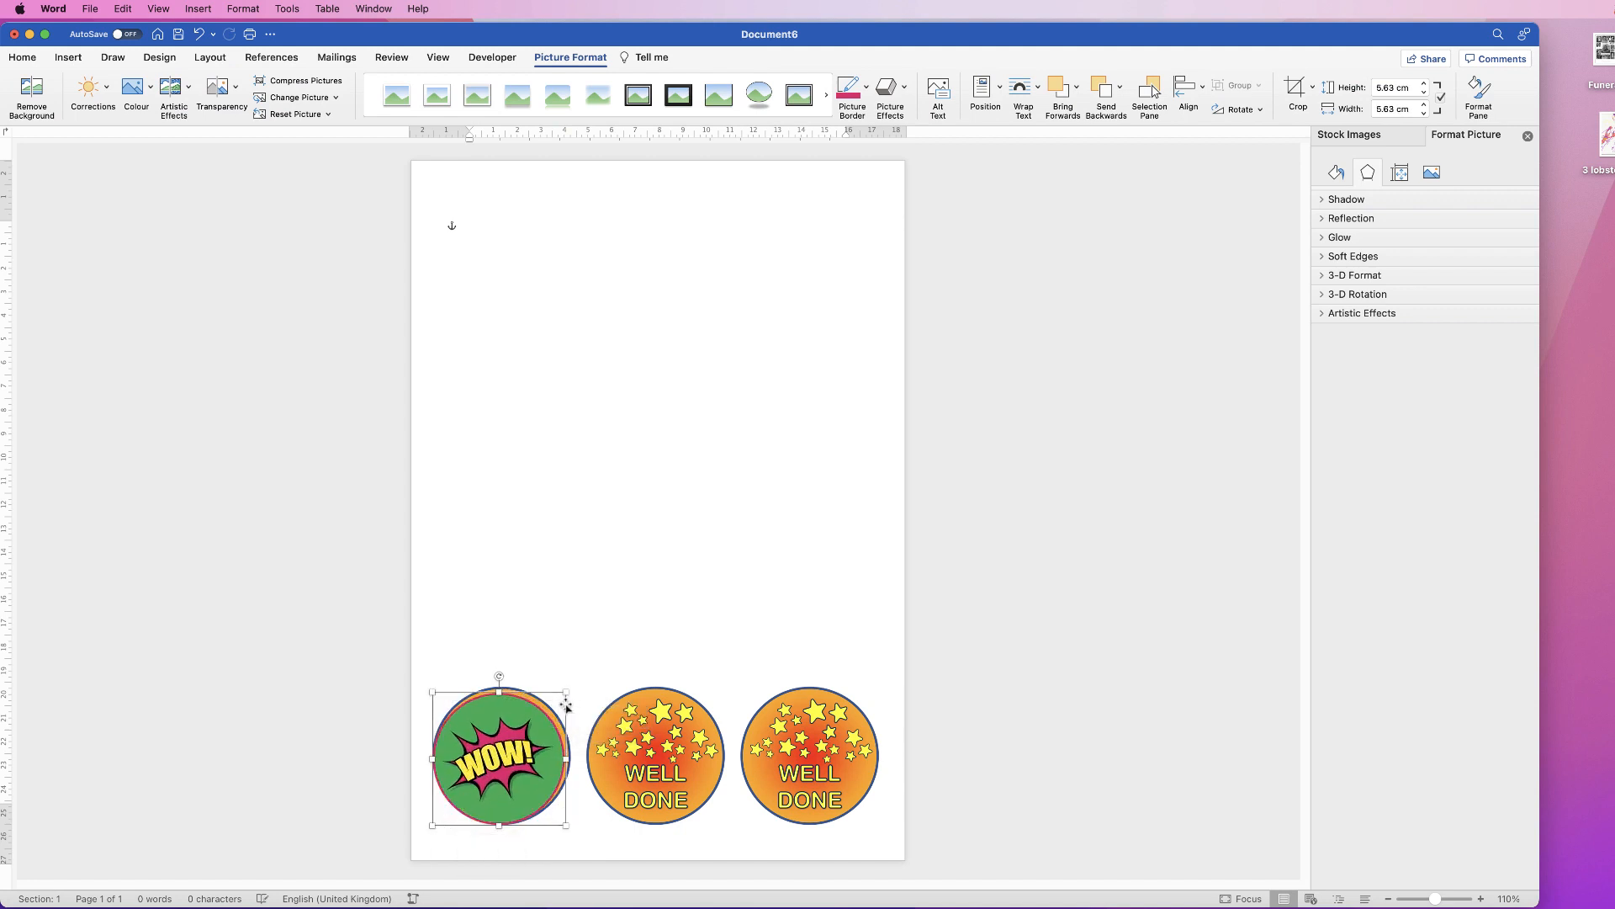
left_click_drag(570, 690, 572, 686)
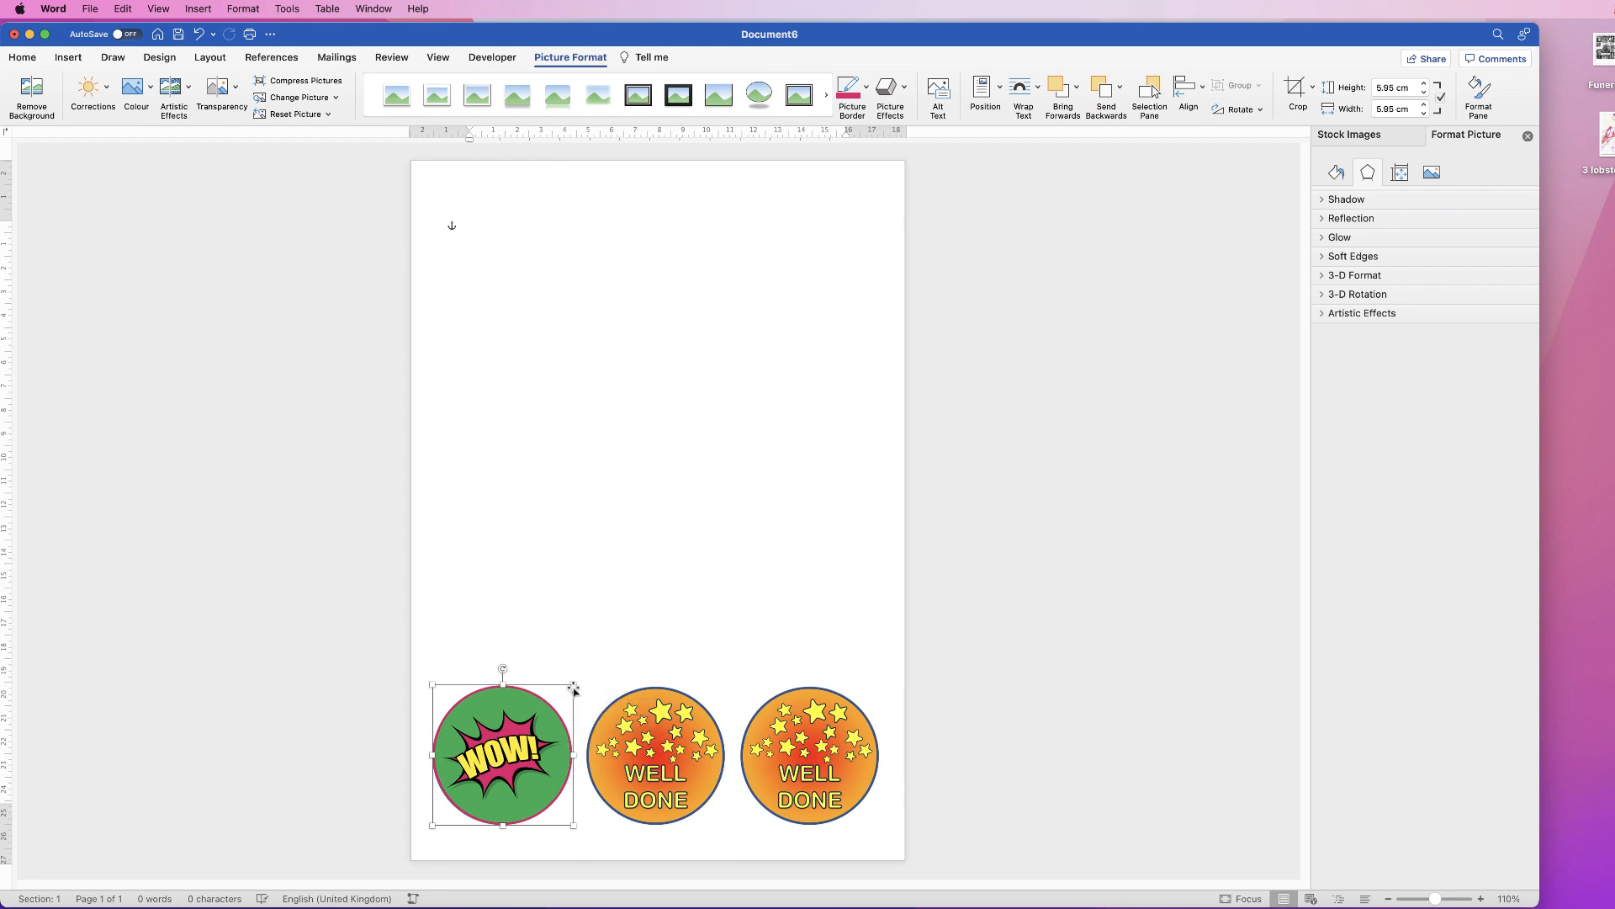
left_click_drag(510, 757, 659, 586)
Step: Copy the right-hand WOW badge to its right to make a row of three
left_click(668, 438)
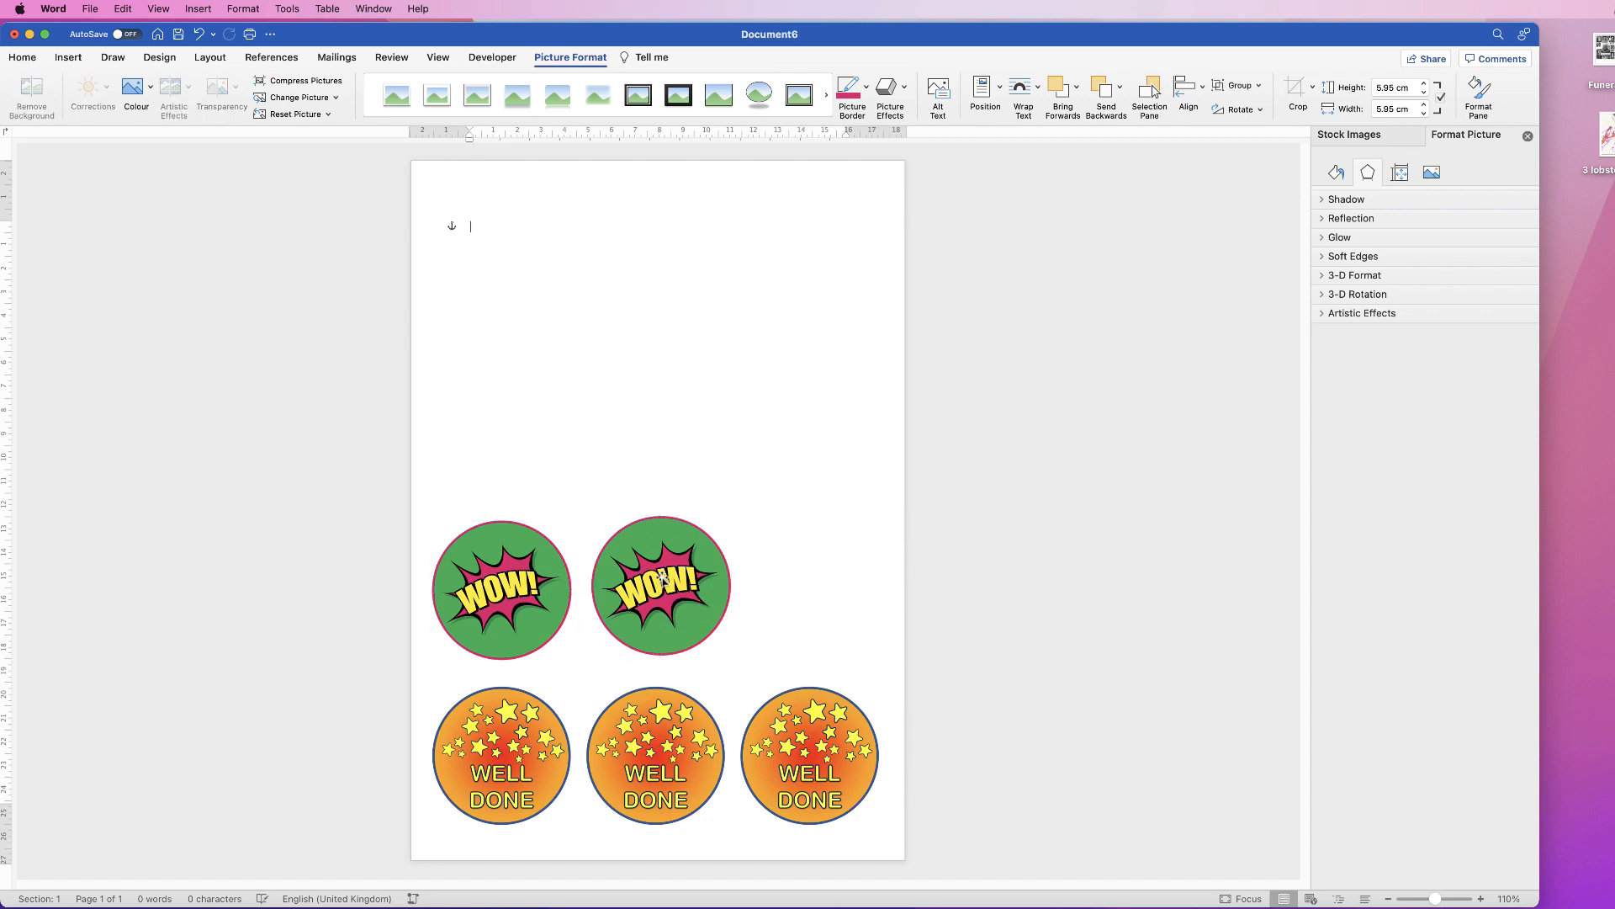
left_click(660, 587)
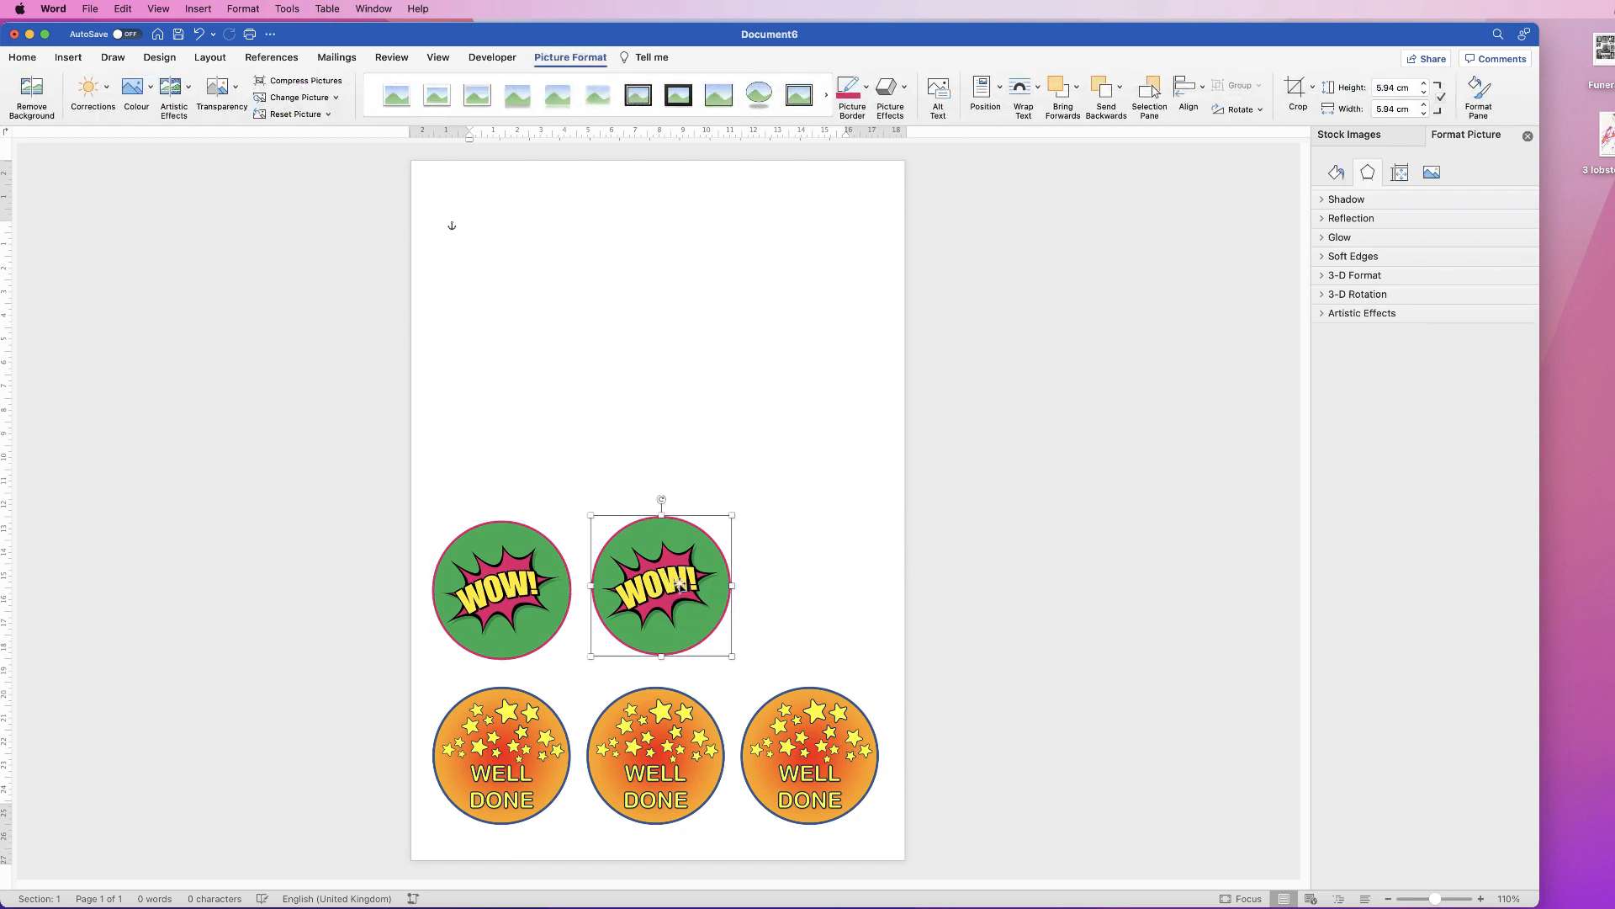
left_click_drag(669, 588, 823, 580)
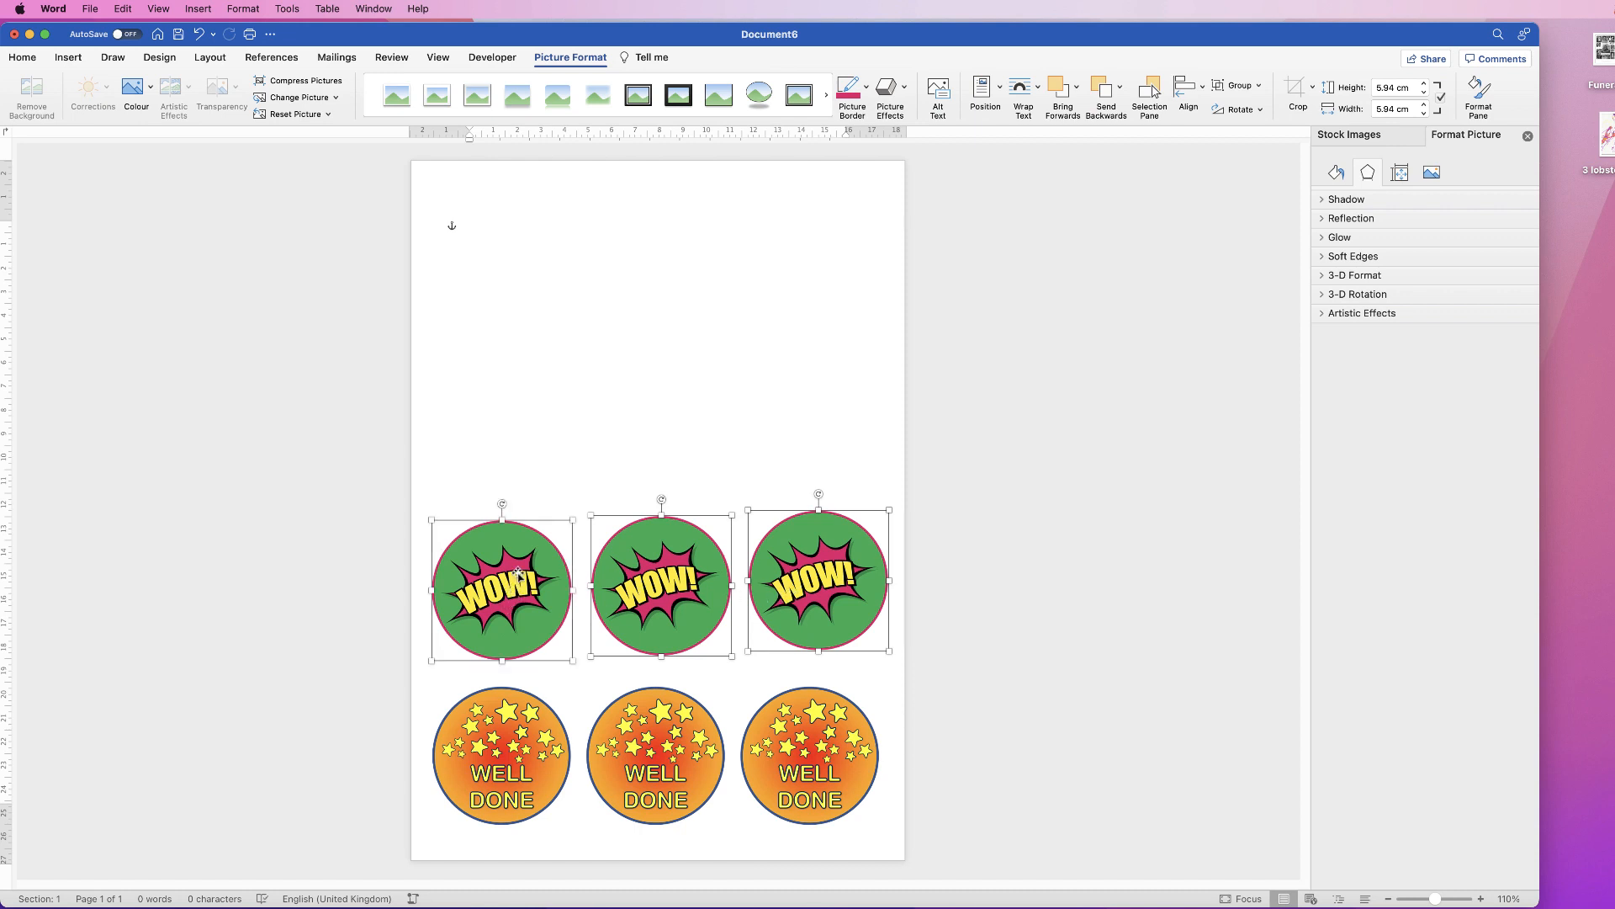
Step: Distribute the three WOW badges horizontally, align their tops, and group them
left_click(1188, 87)
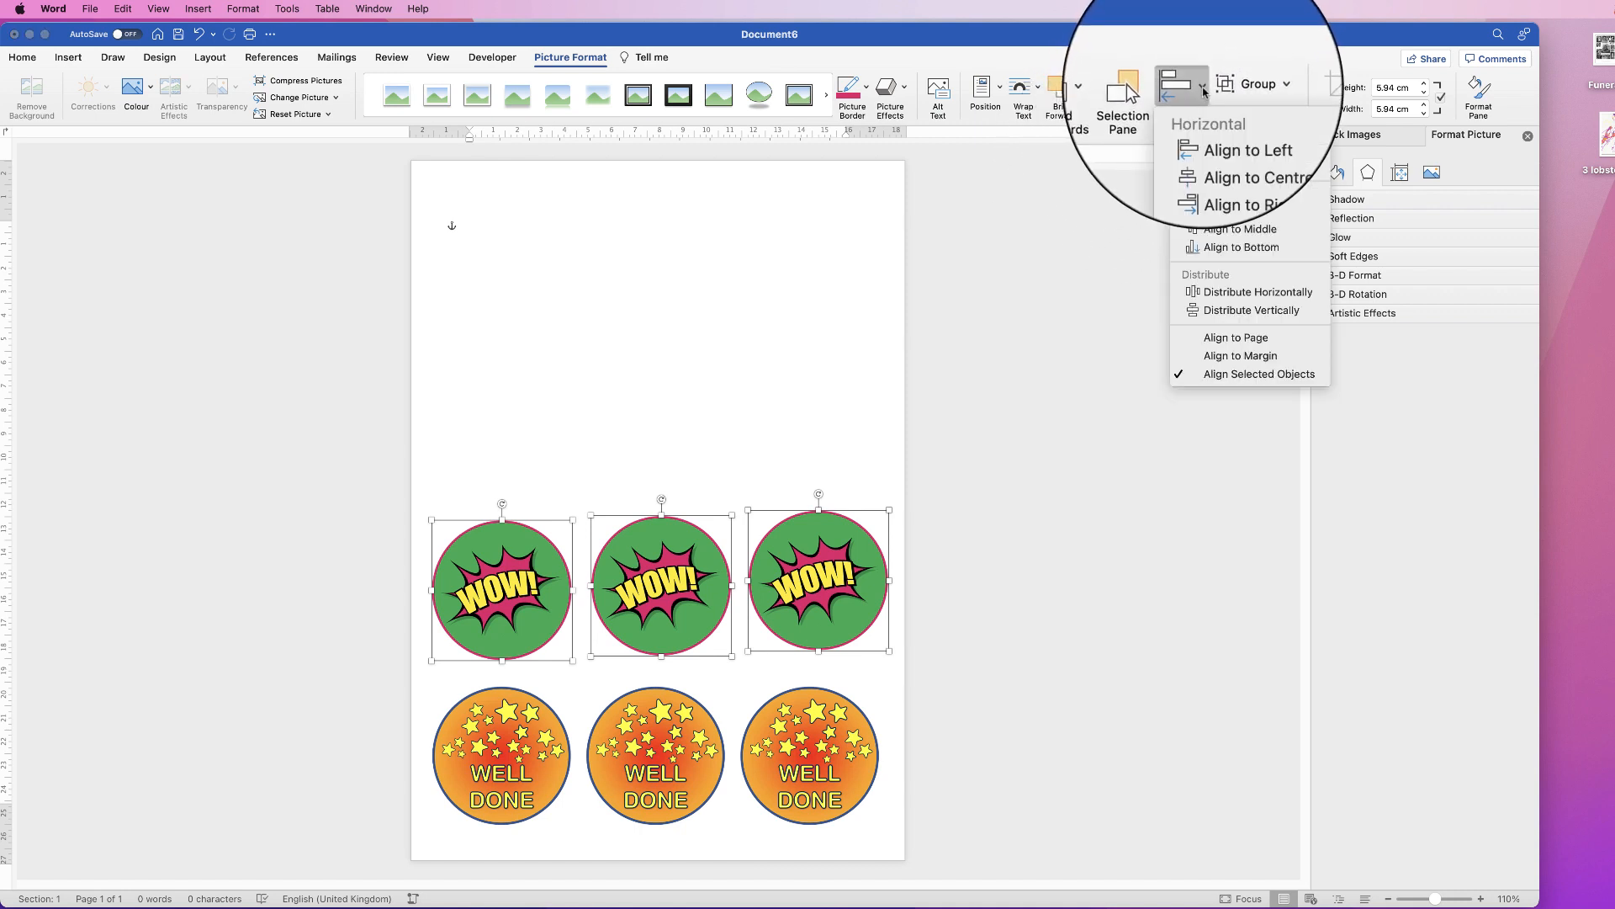
left_click(1220, 291)
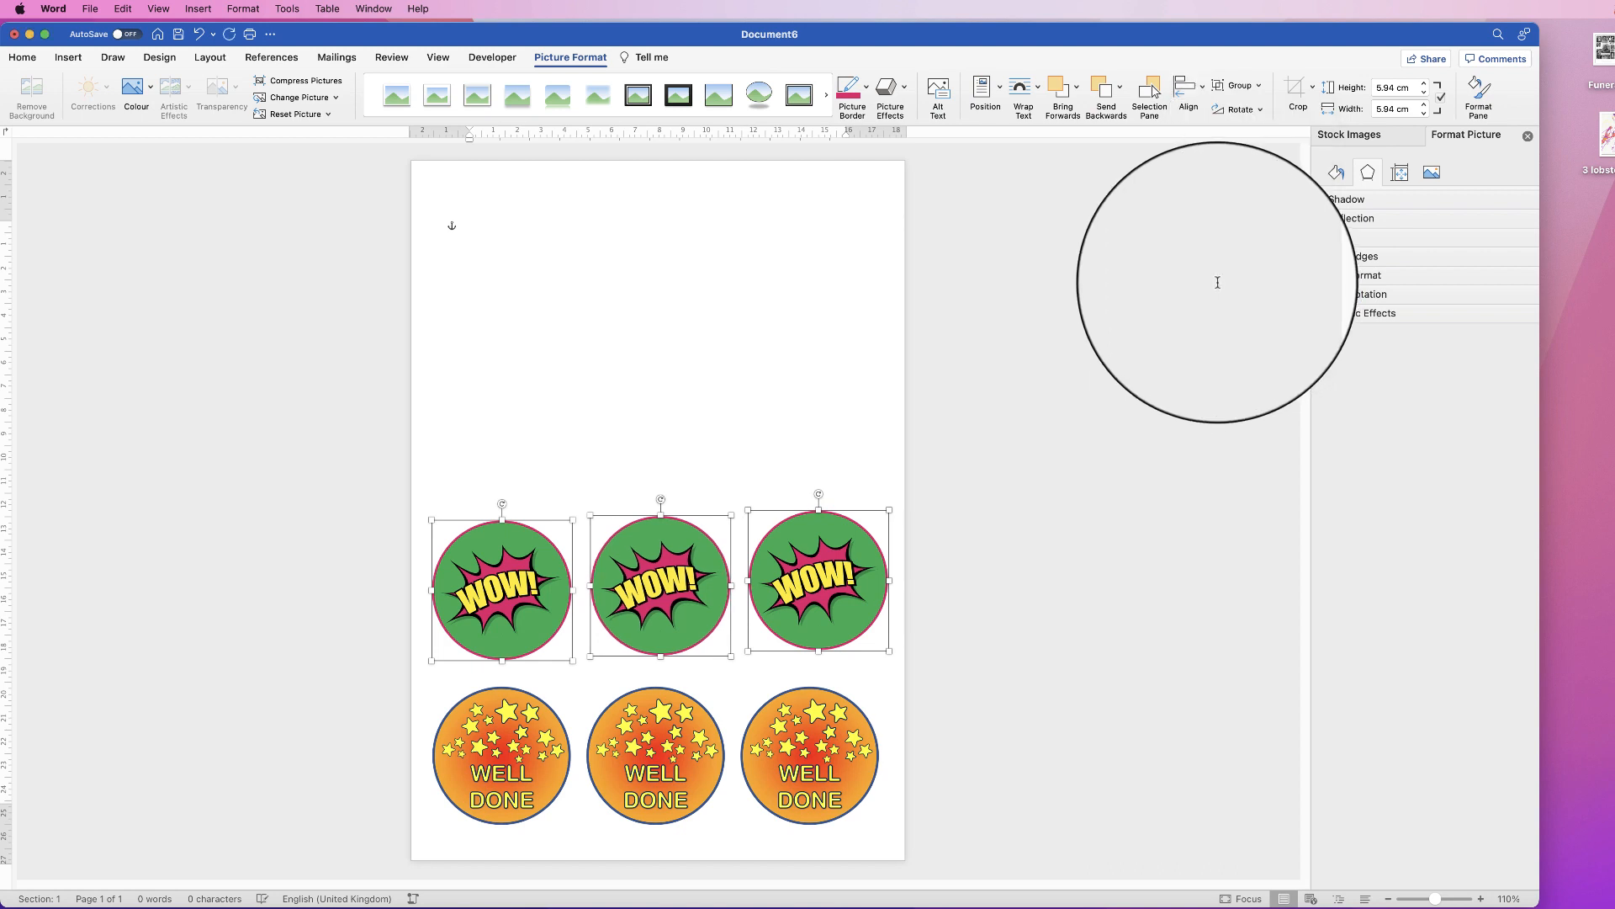
left_click(1203, 88)
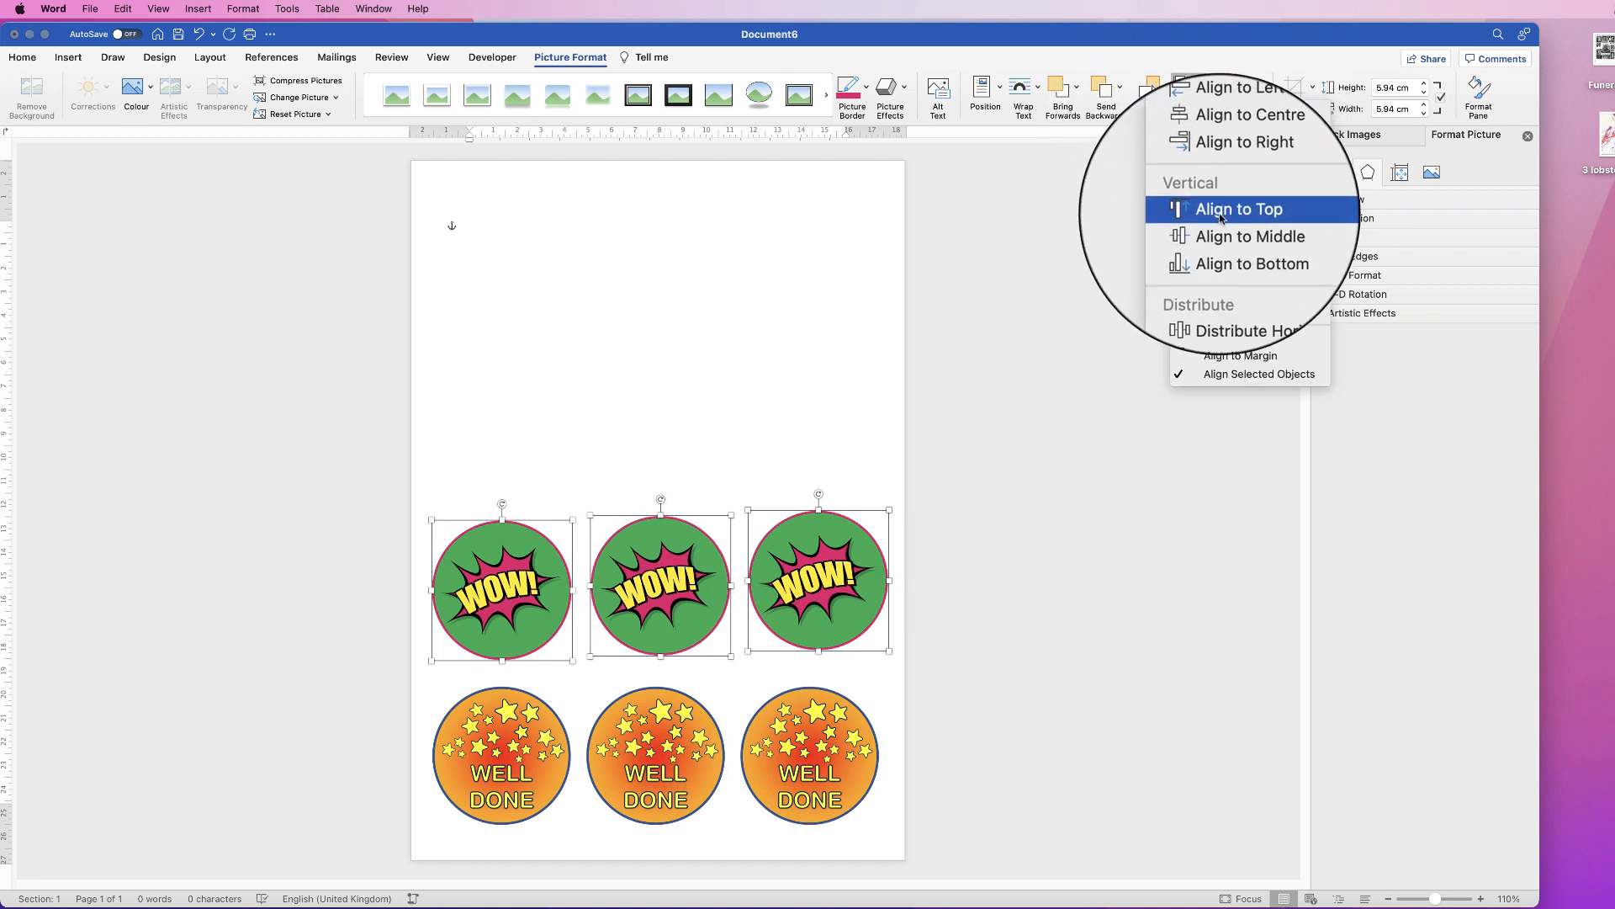
left_click(1220, 210)
left_click(1242, 89)
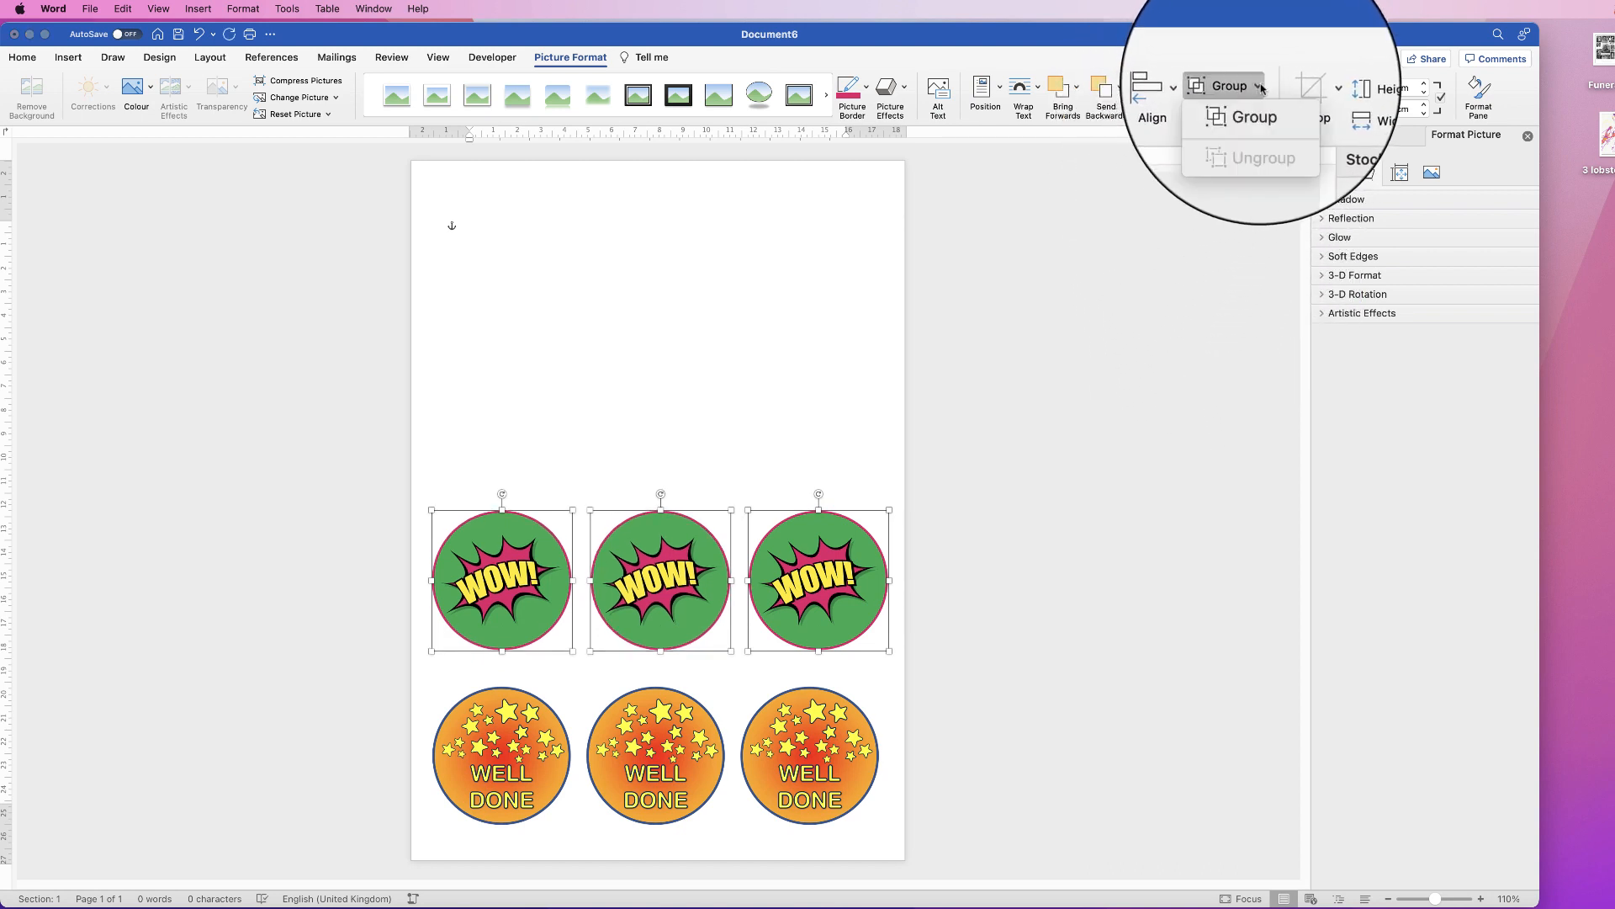
left_click(1254, 109)
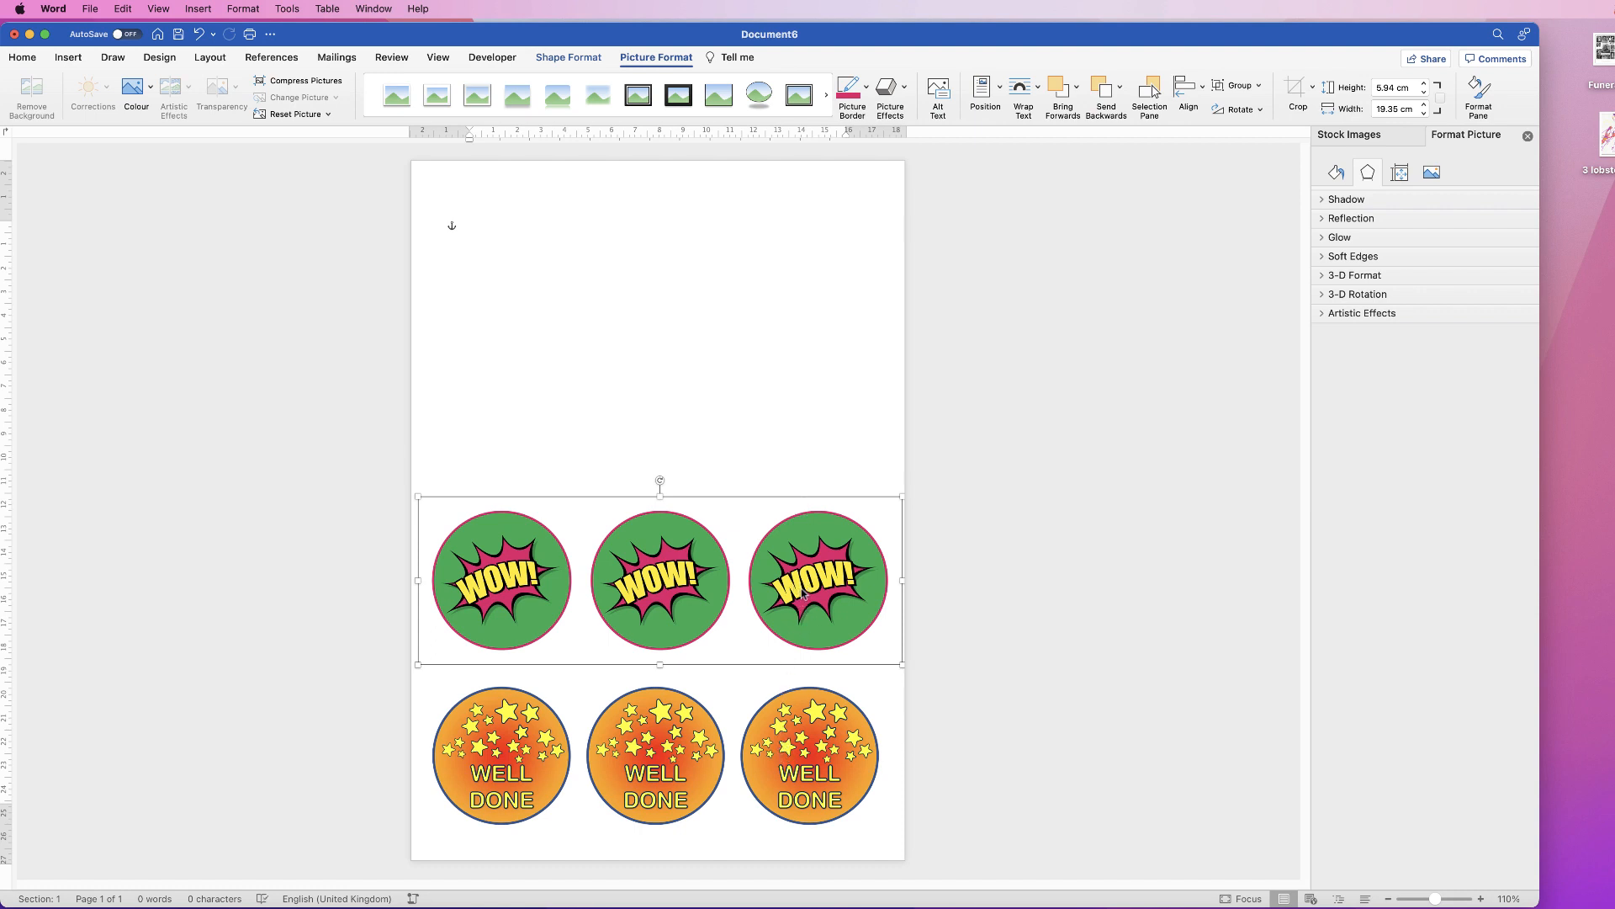
Step: Copy the WOW row upward and move the WELL DONE row into the third row position
left_click_drag(806, 602, 801, 452)
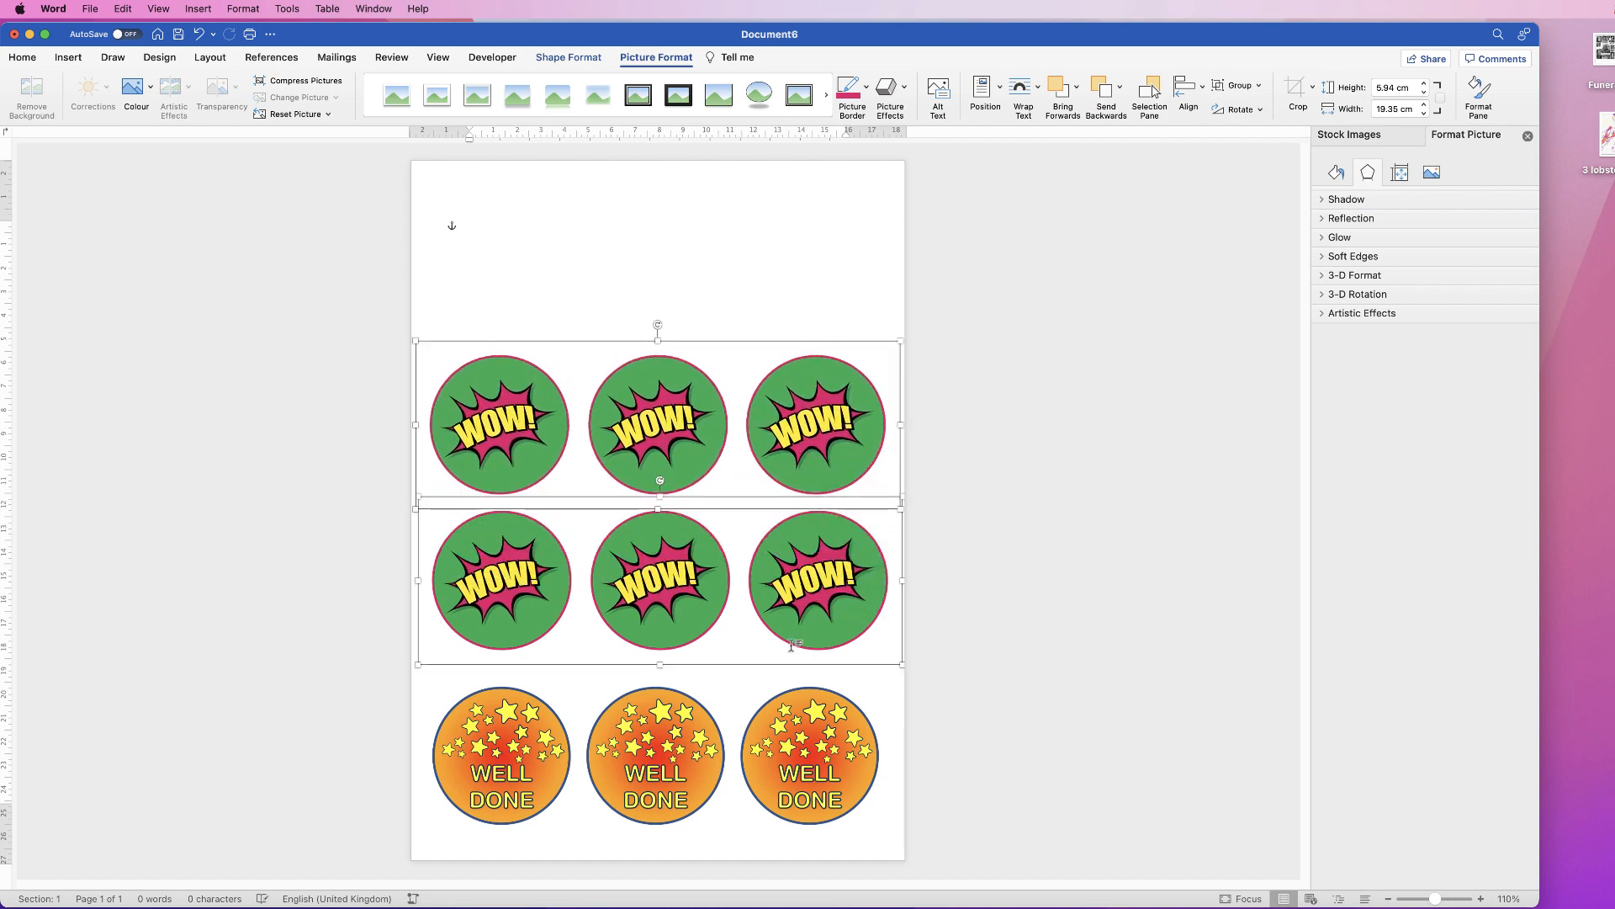
left_click(791, 749)
left_click_drag(790, 753, 793, 263)
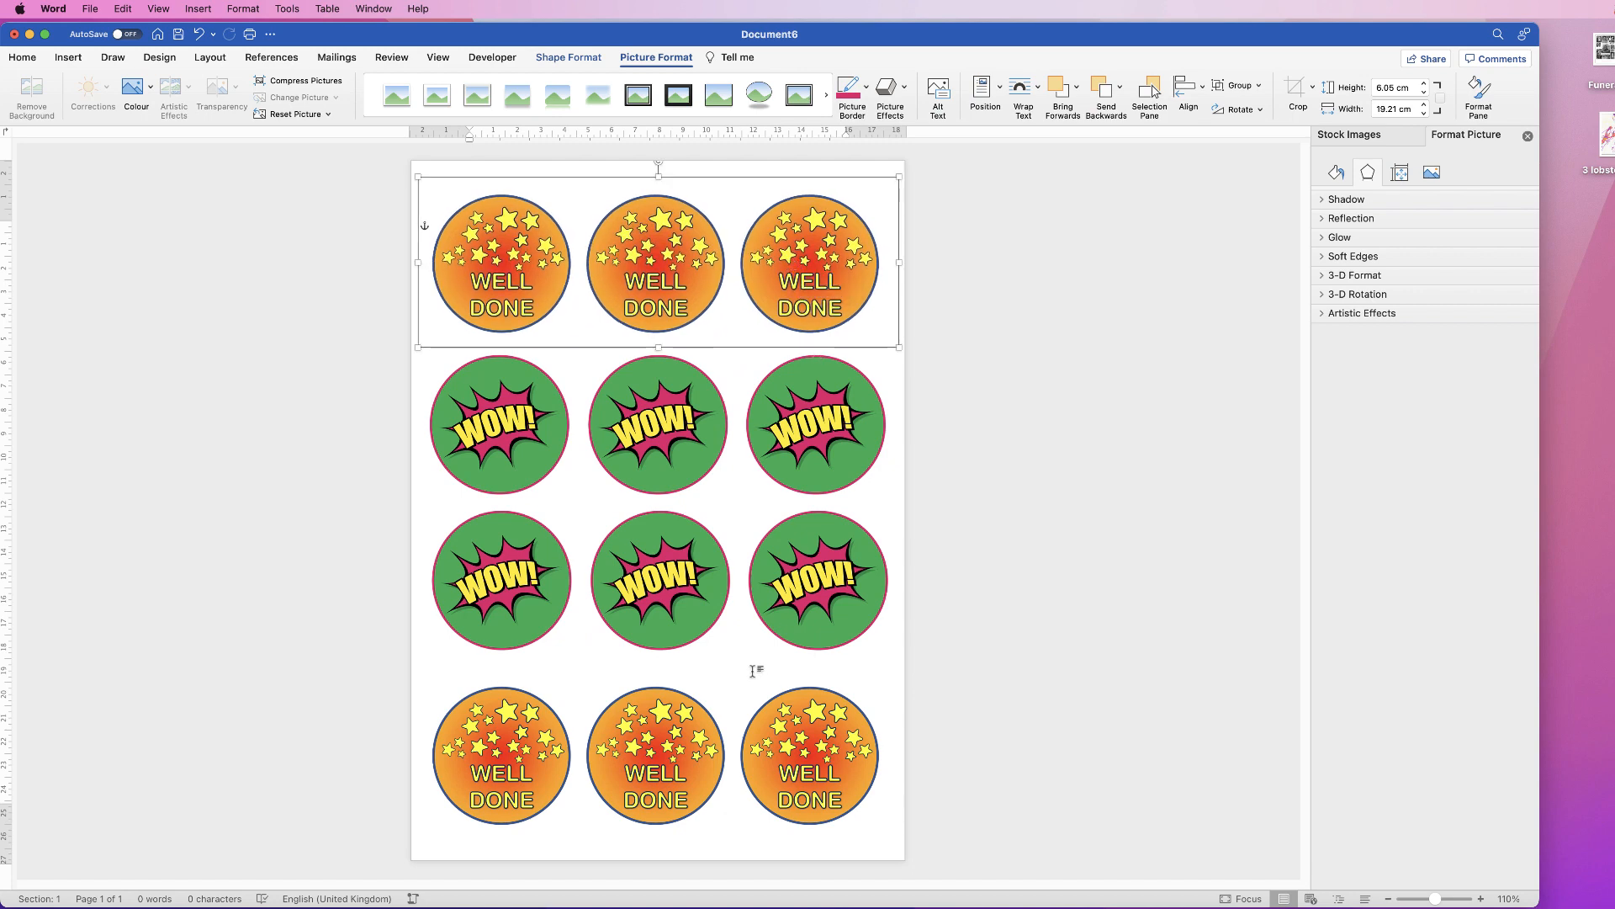
left_click_drag(808, 282, 704, 662)
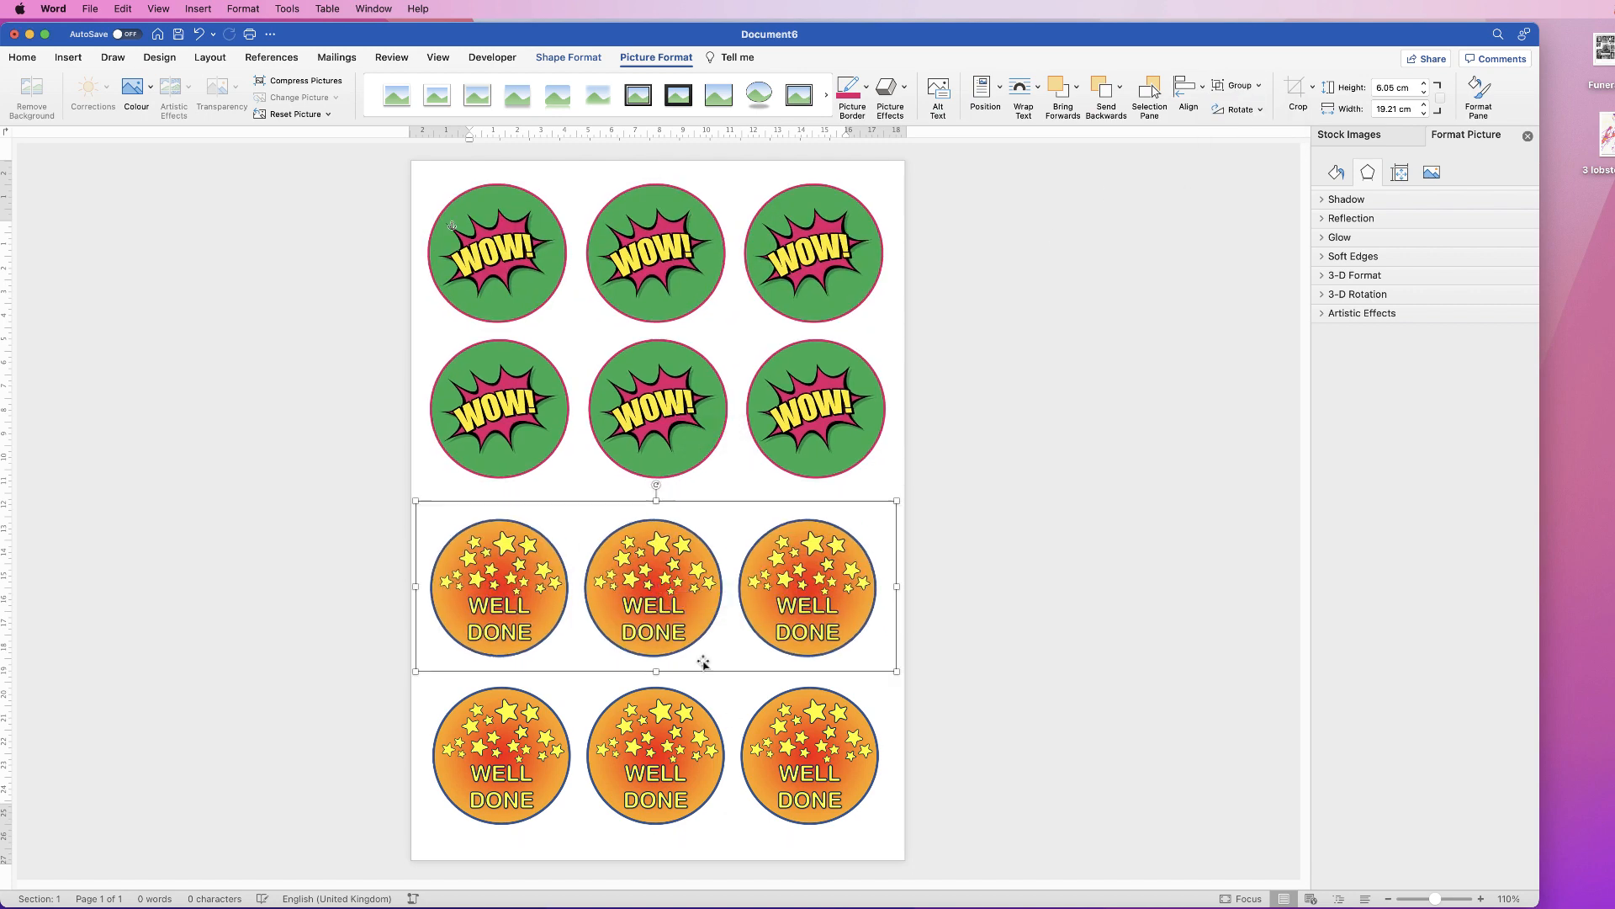
Step: Centre the two WELL DONE rows on each other
left_click(805, 755, "shift")
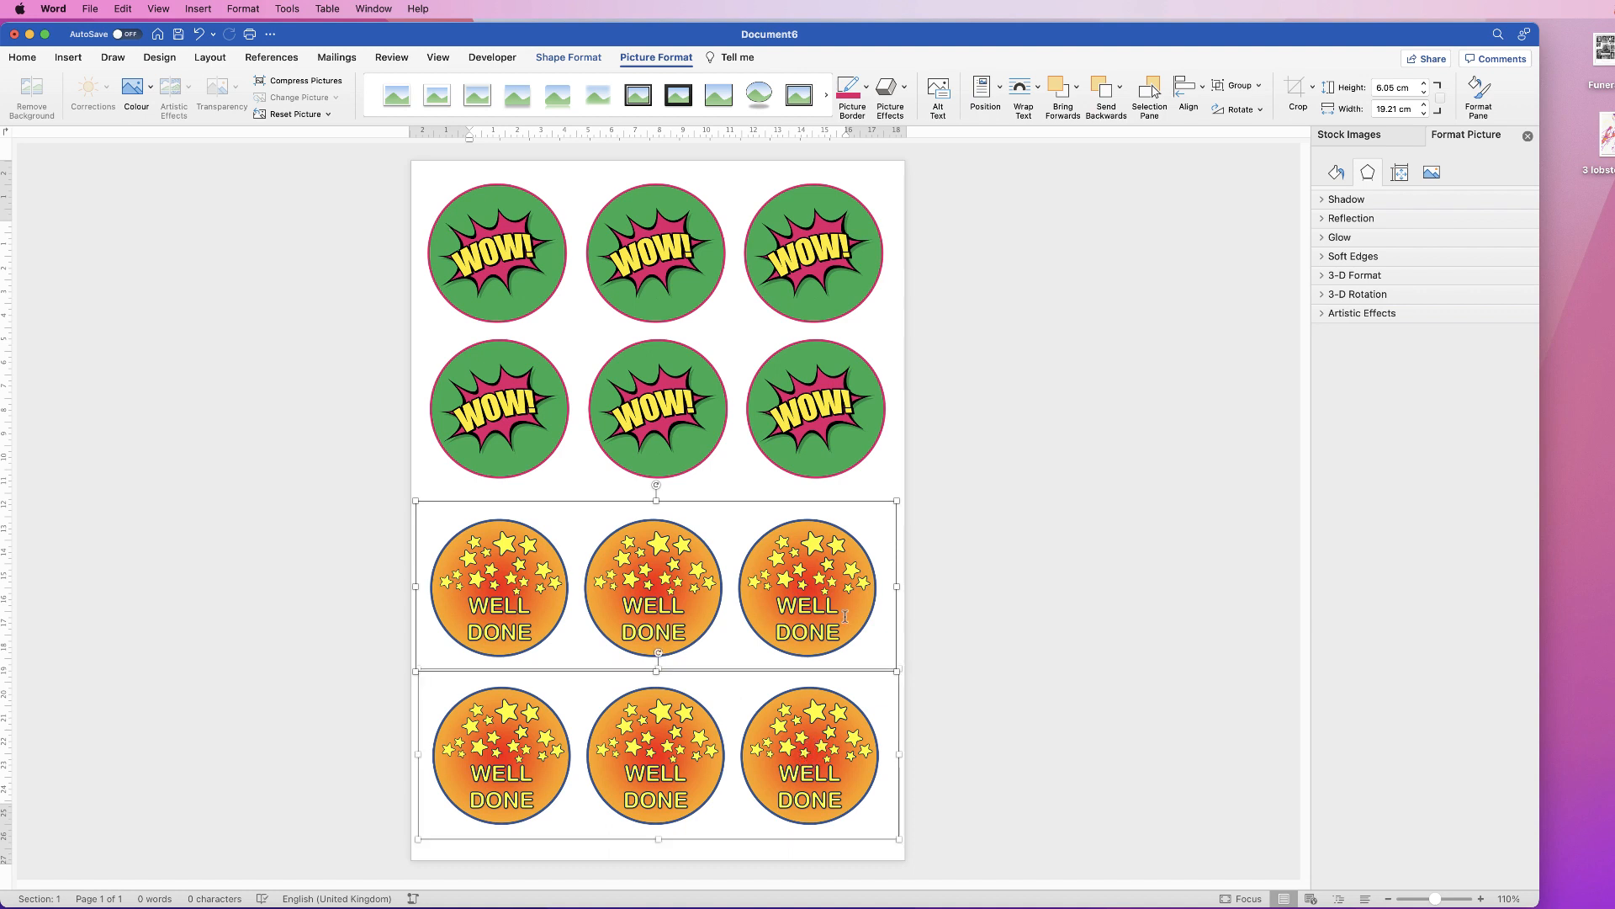
left_click(1204, 91)
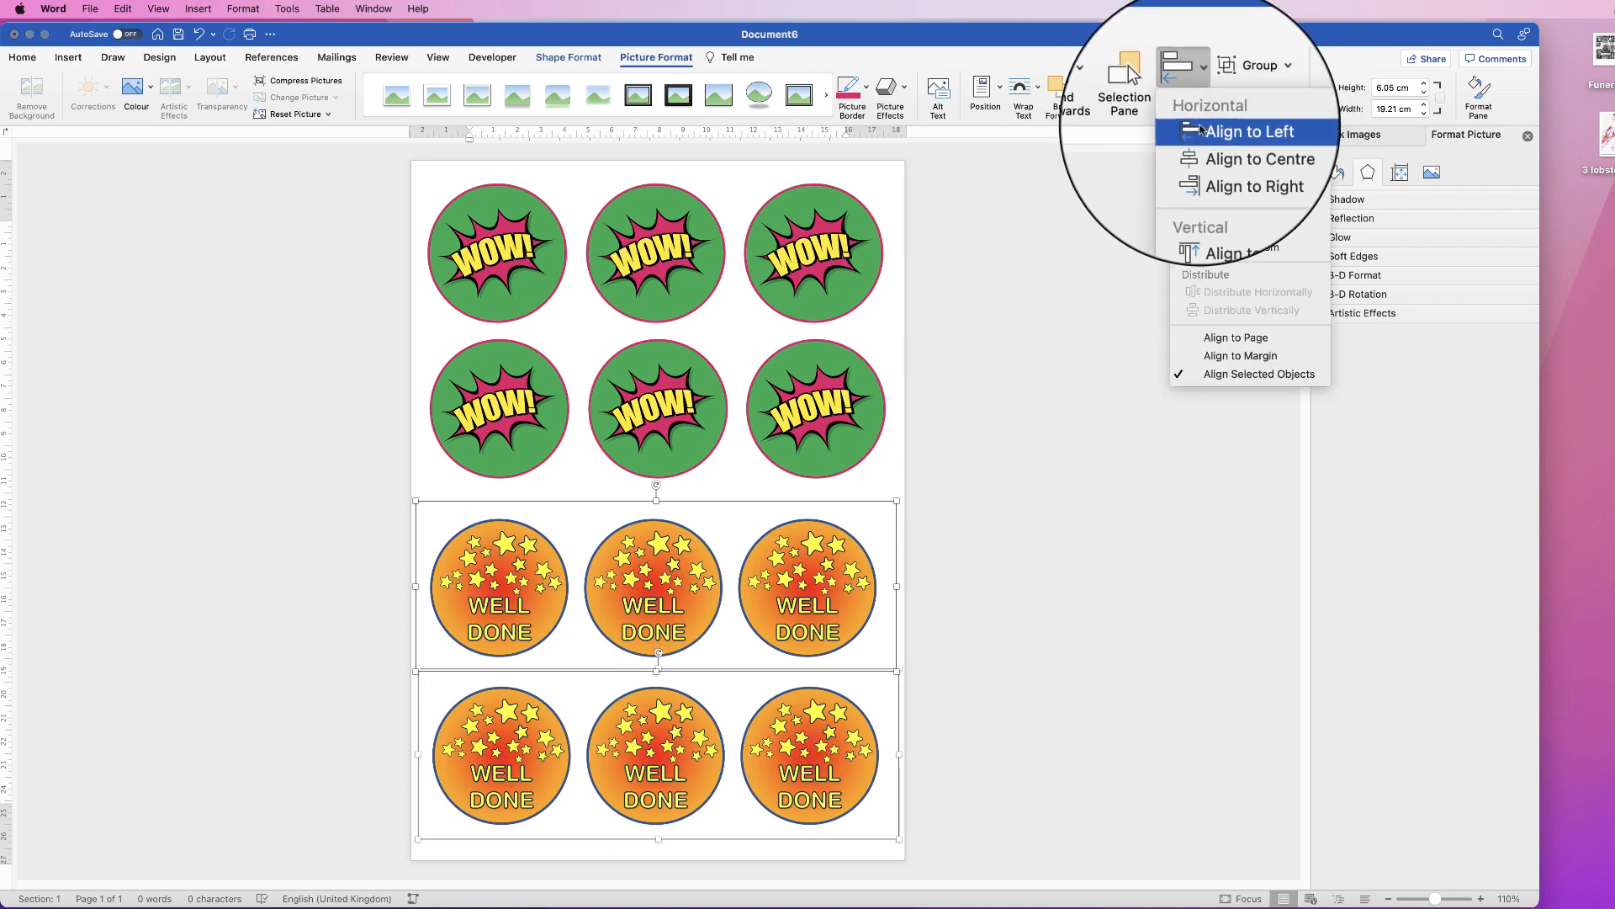
left_click(1212, 150)
Step: Ungroup the WOW rows and centre the two rows on each other
left_click(795, 383)
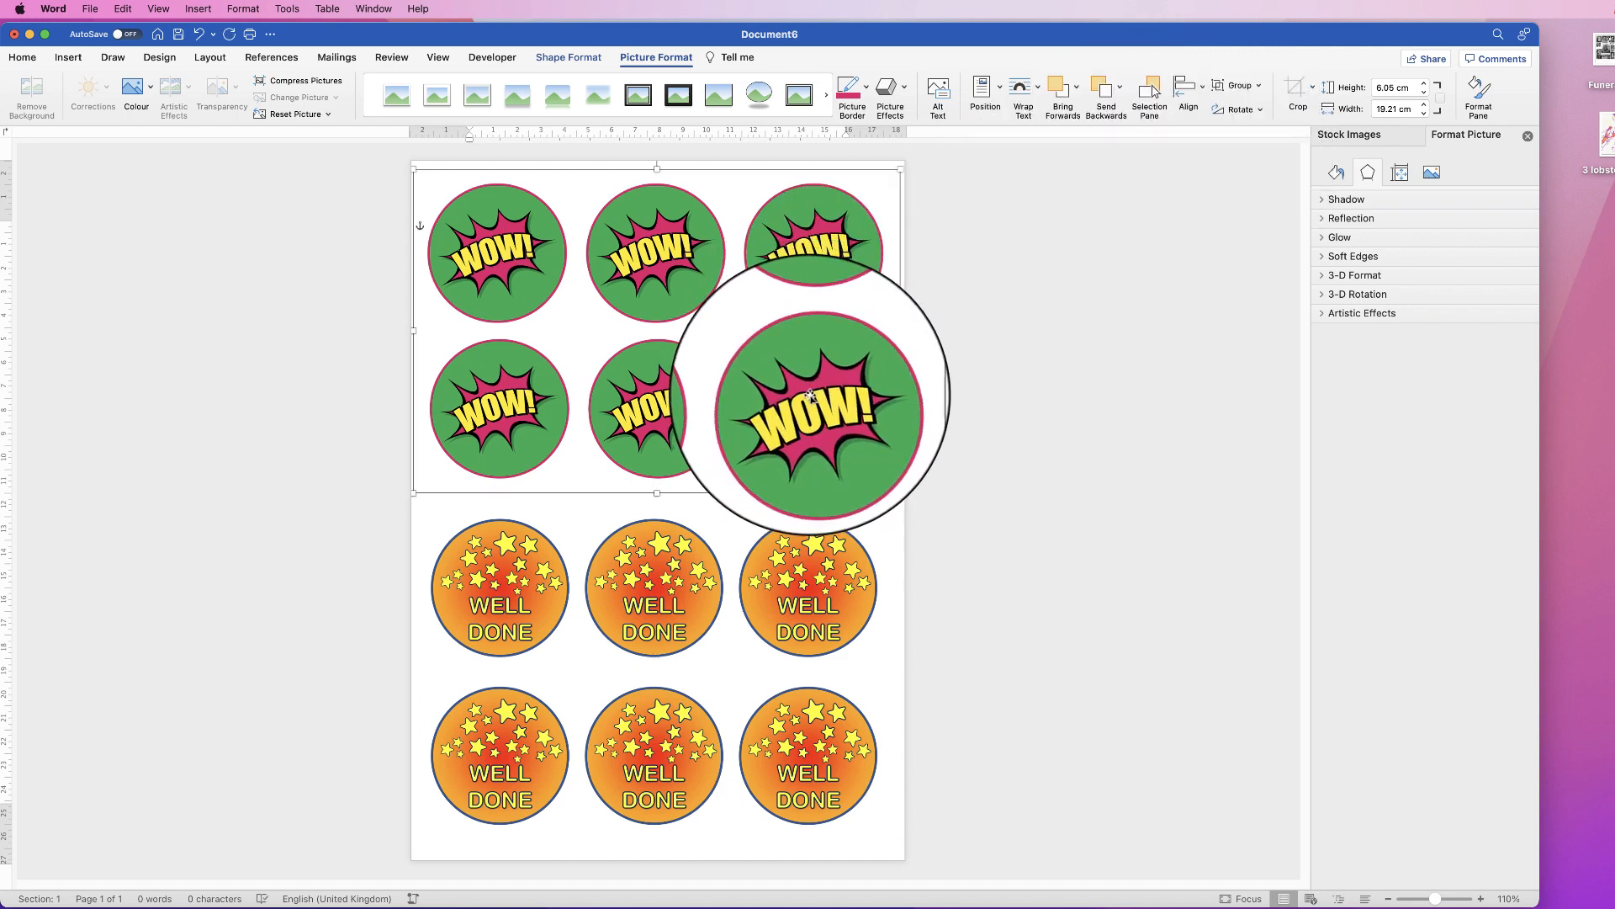
left_click(1259, 88)
left_click(1263, 128)
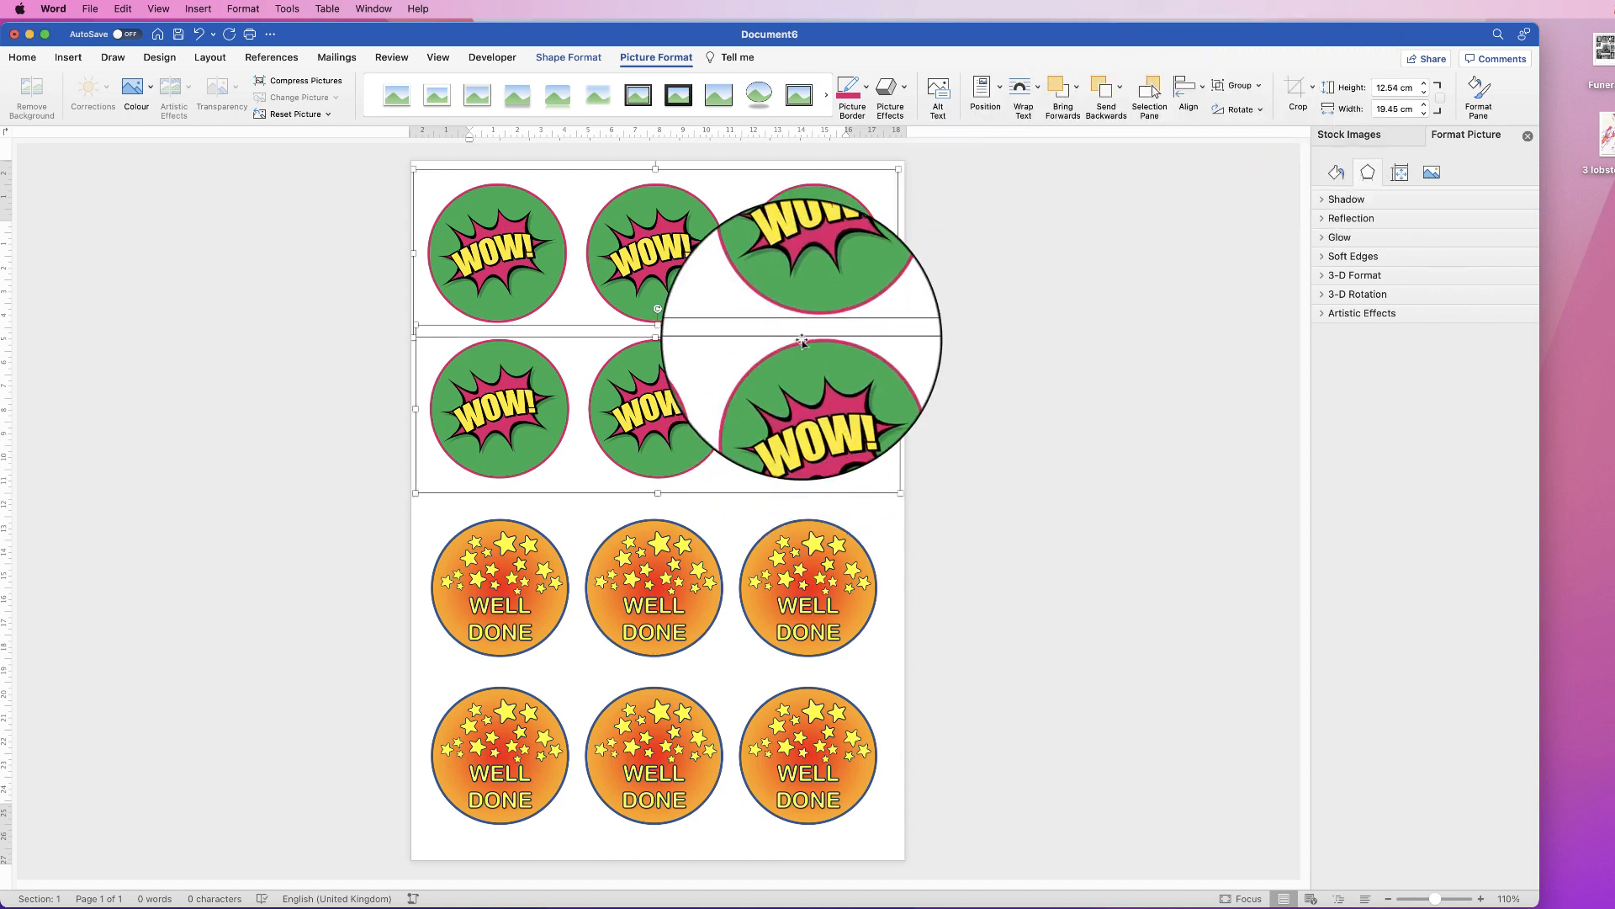
left_click(1202, 88)
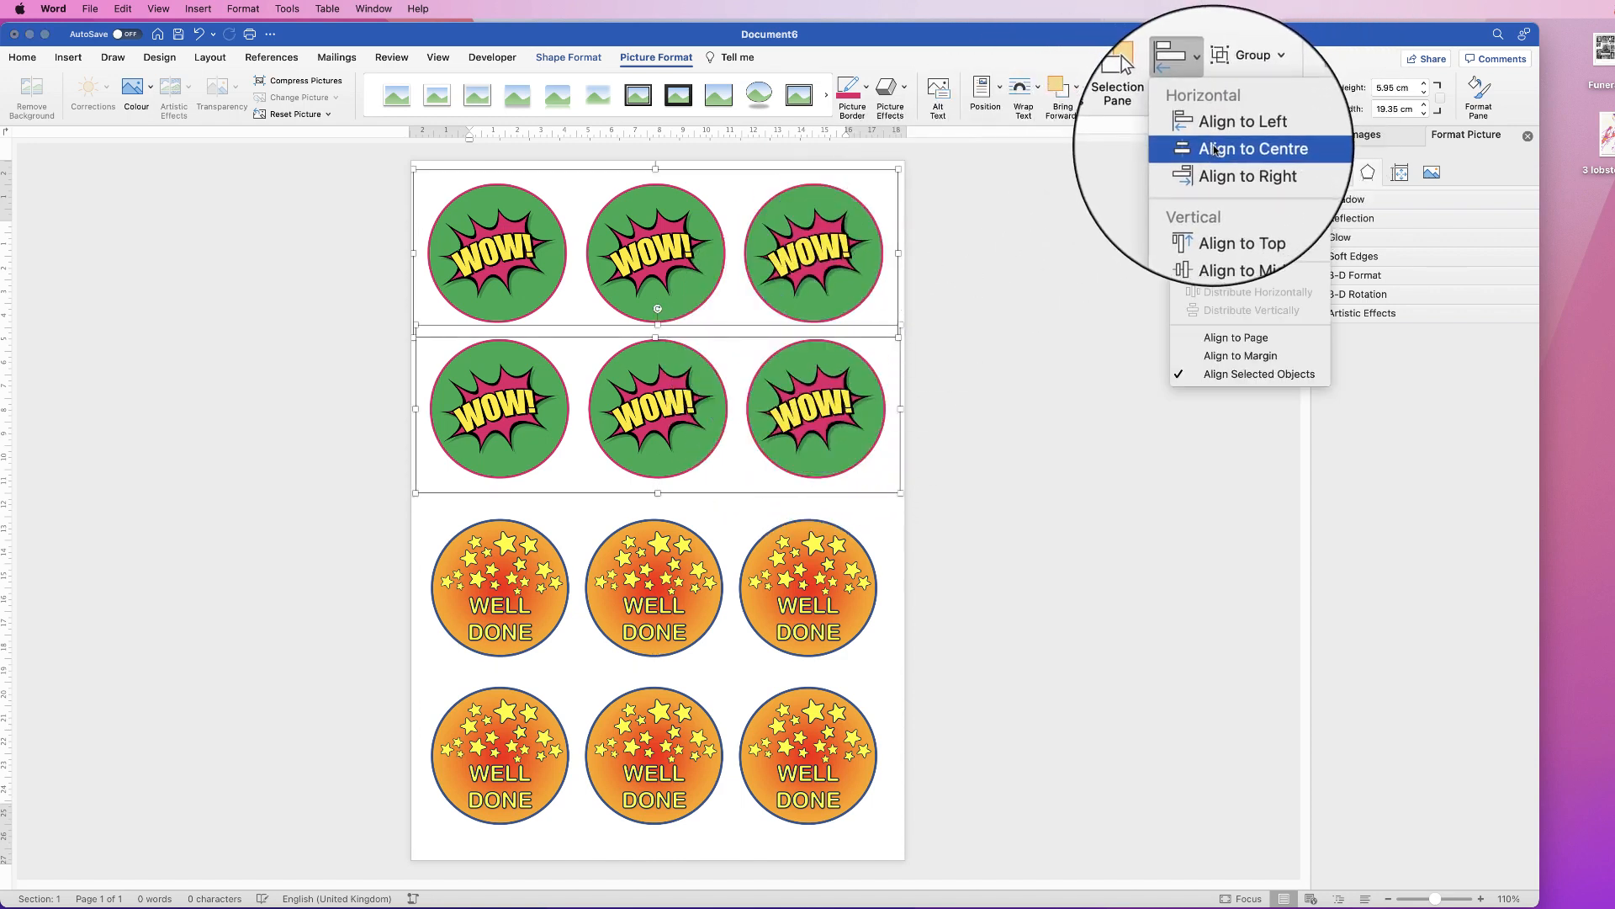
left_click(1212, 150)
Step: Select all four badge rows and centre them on one another
left_click(811, 696)
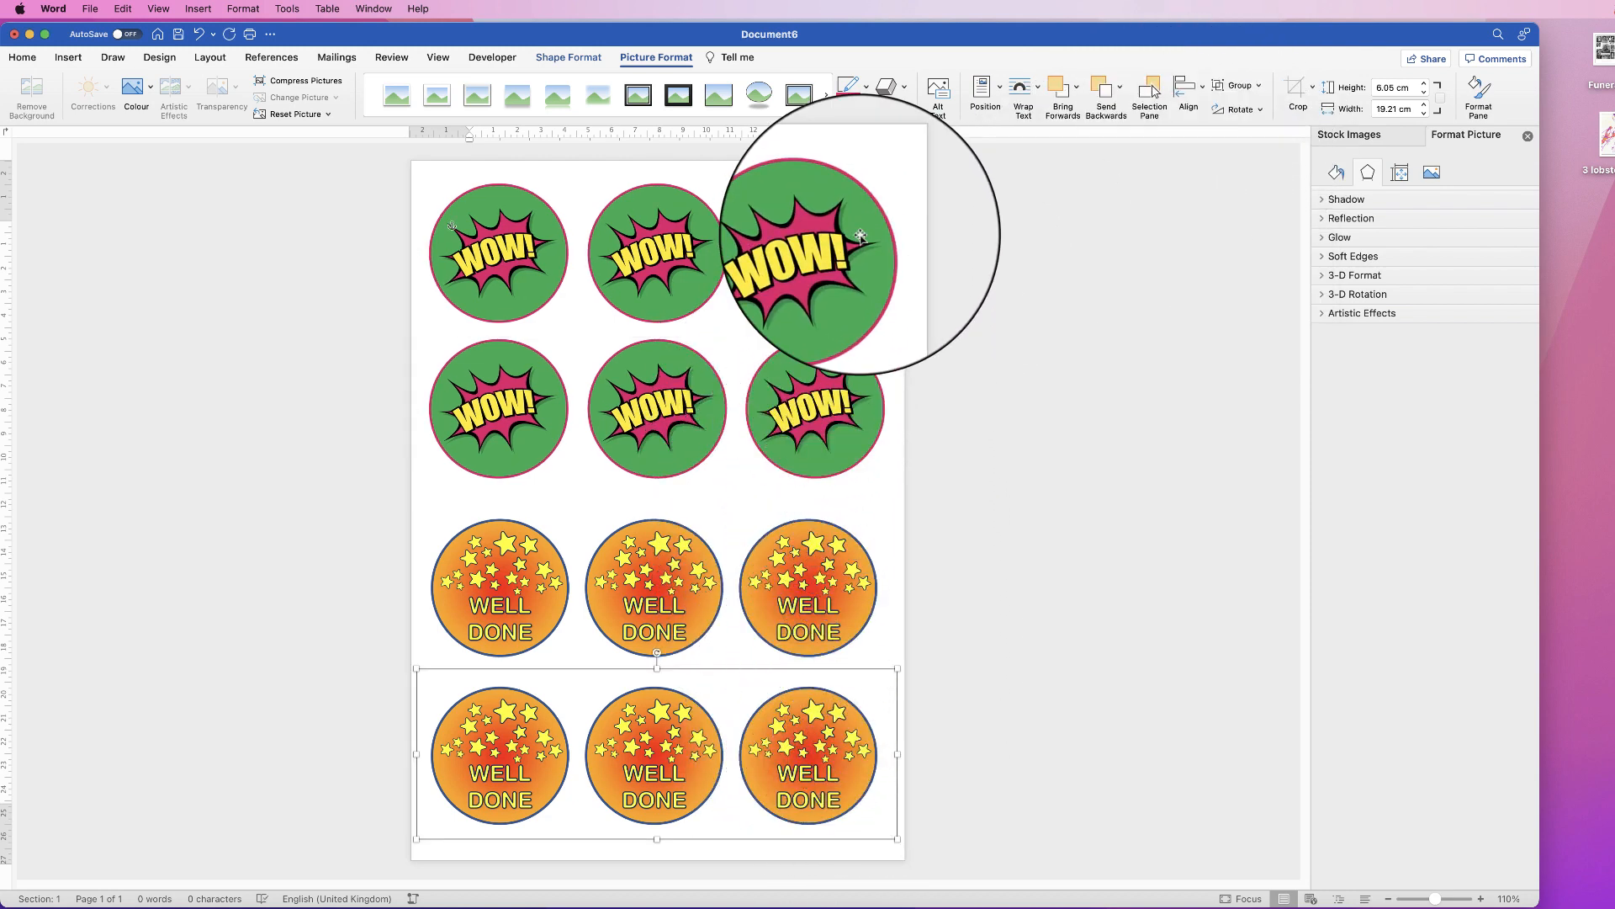
left_click(808, 389, "shift")
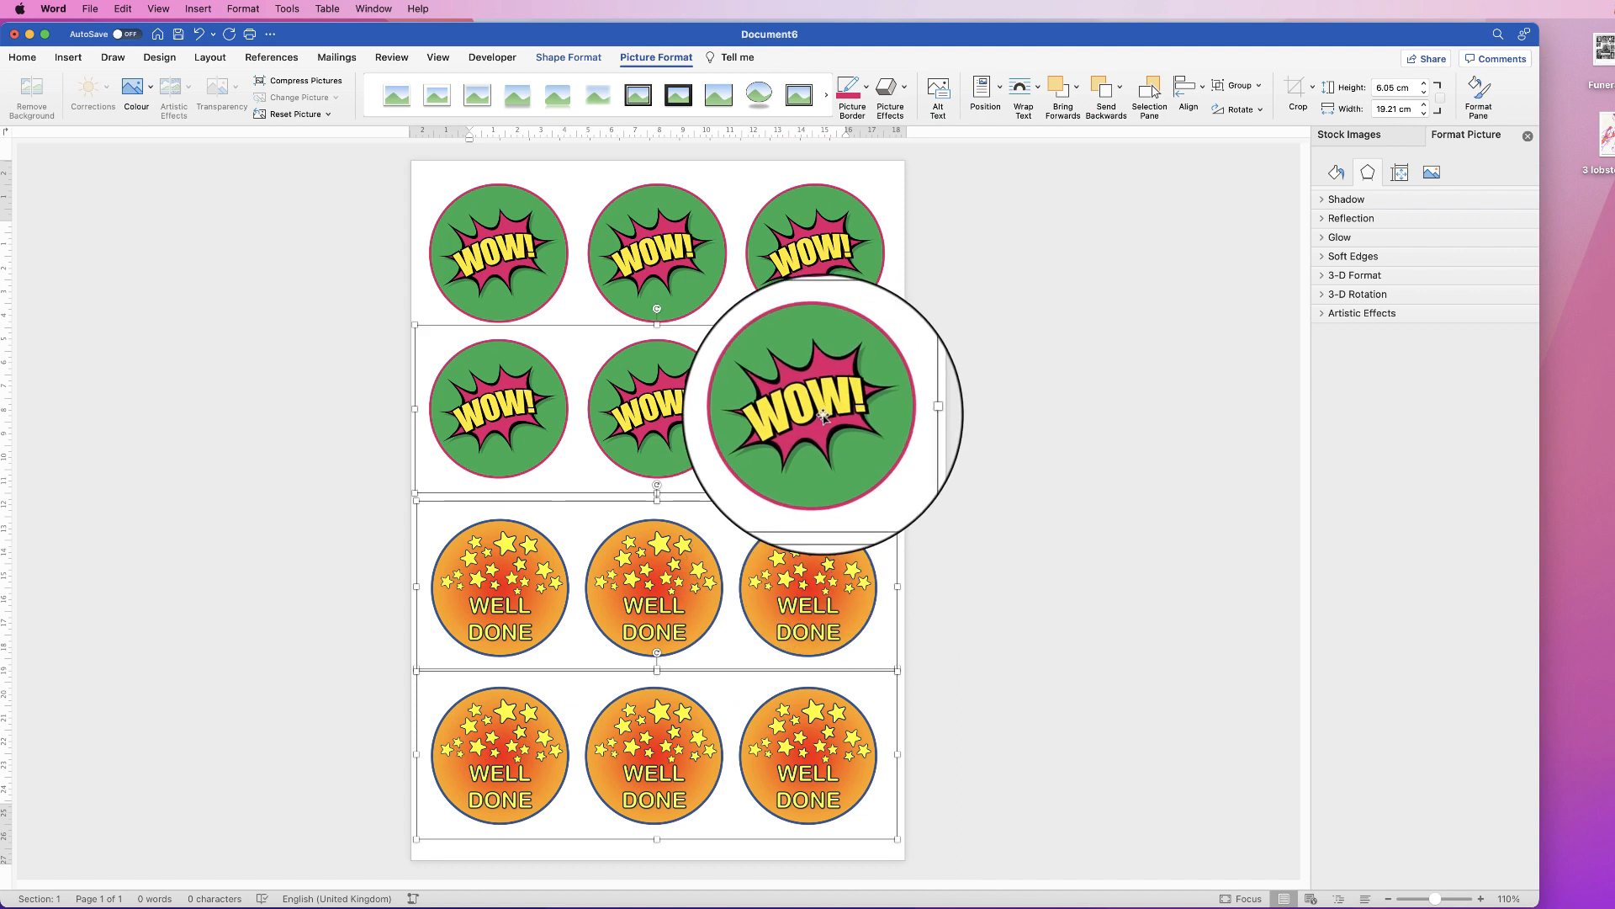
left_click(836, 238, "shift")
left_click(1205, 93)
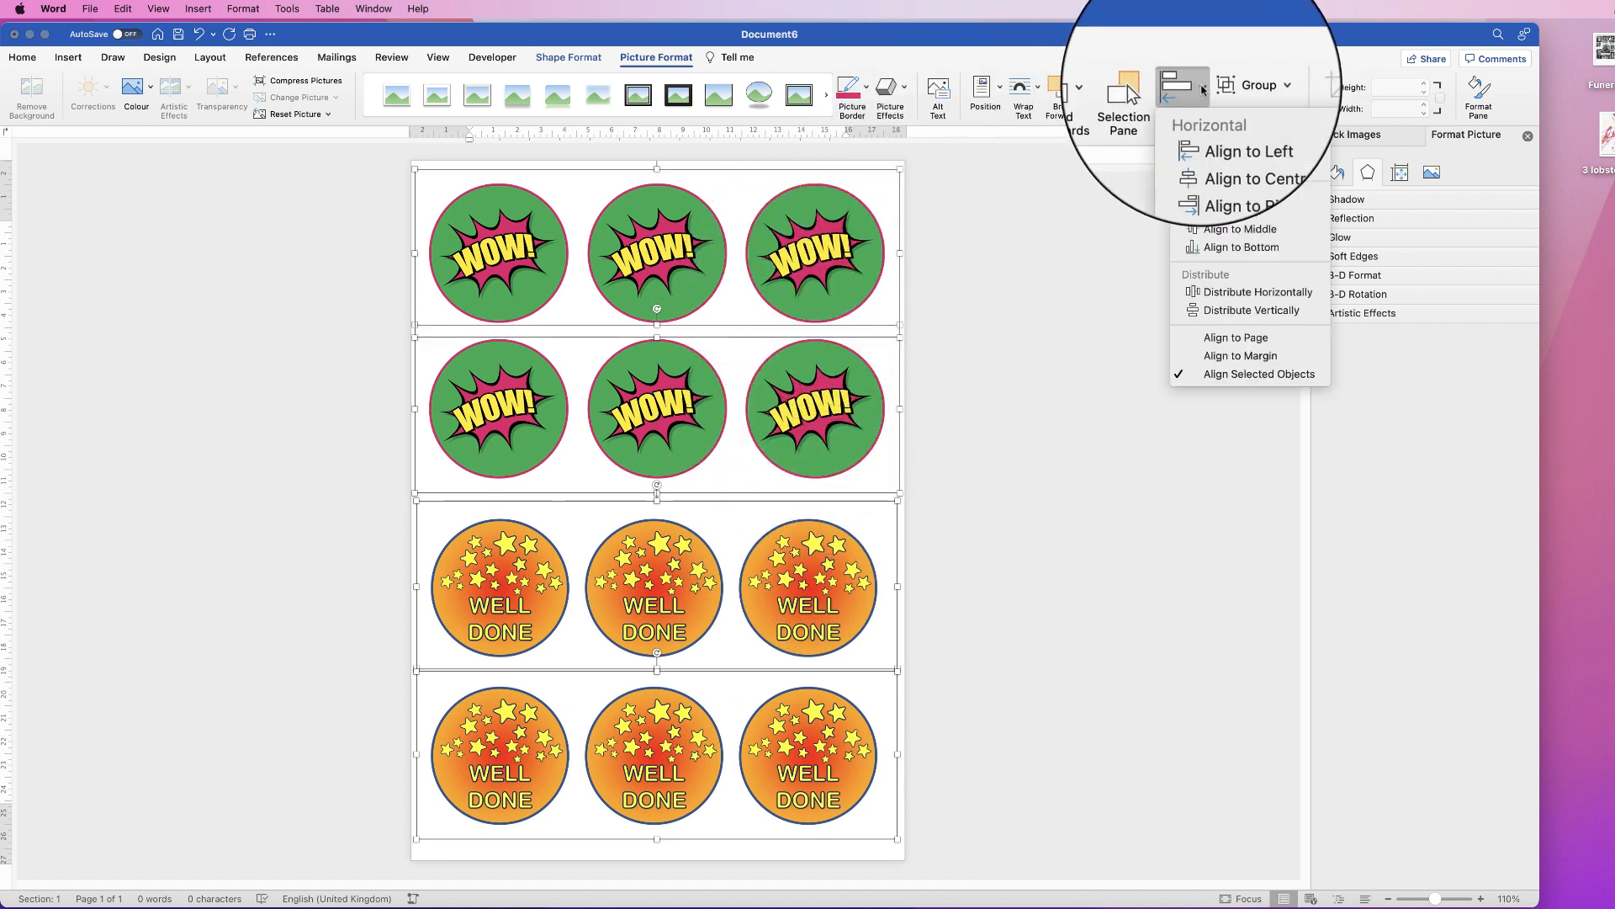
left_click(1209, 148)
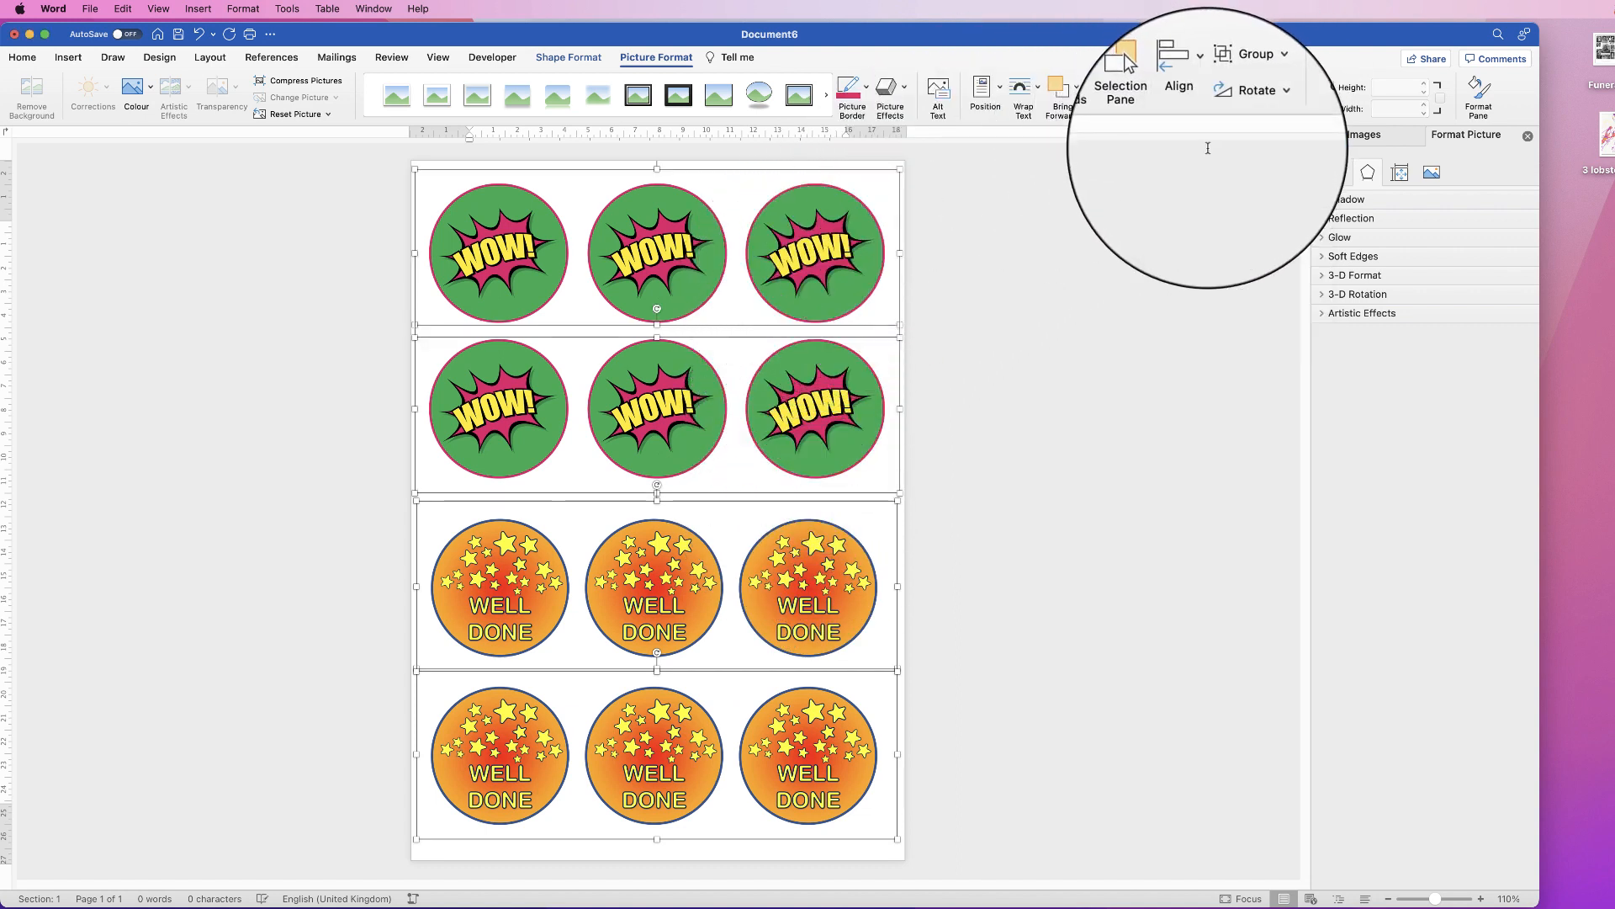
left_click(973, 454)
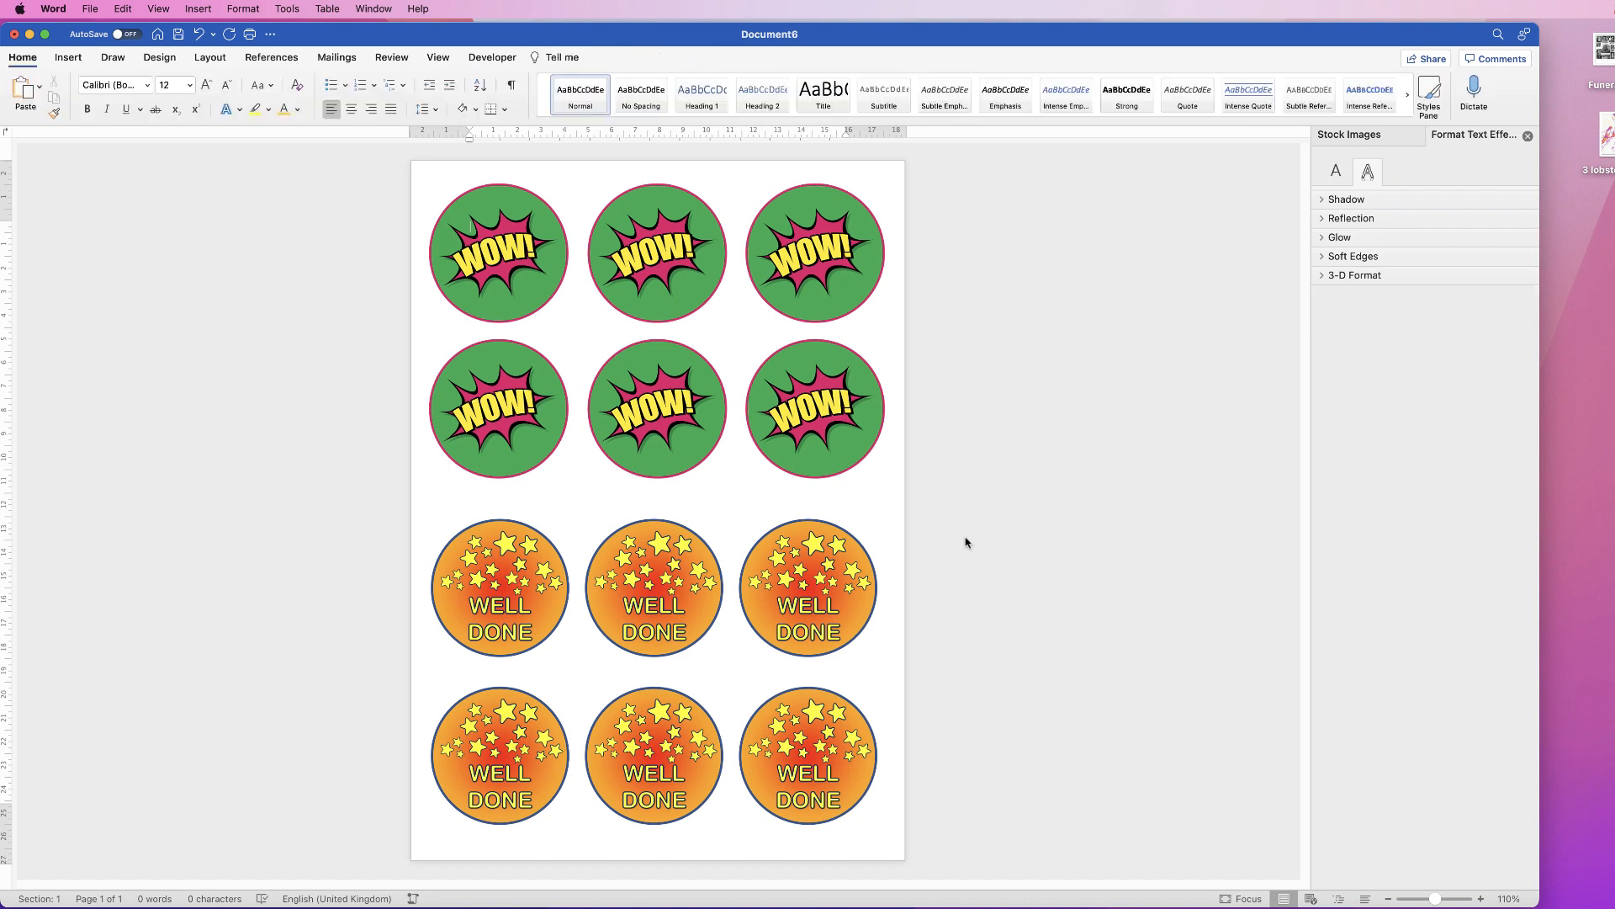